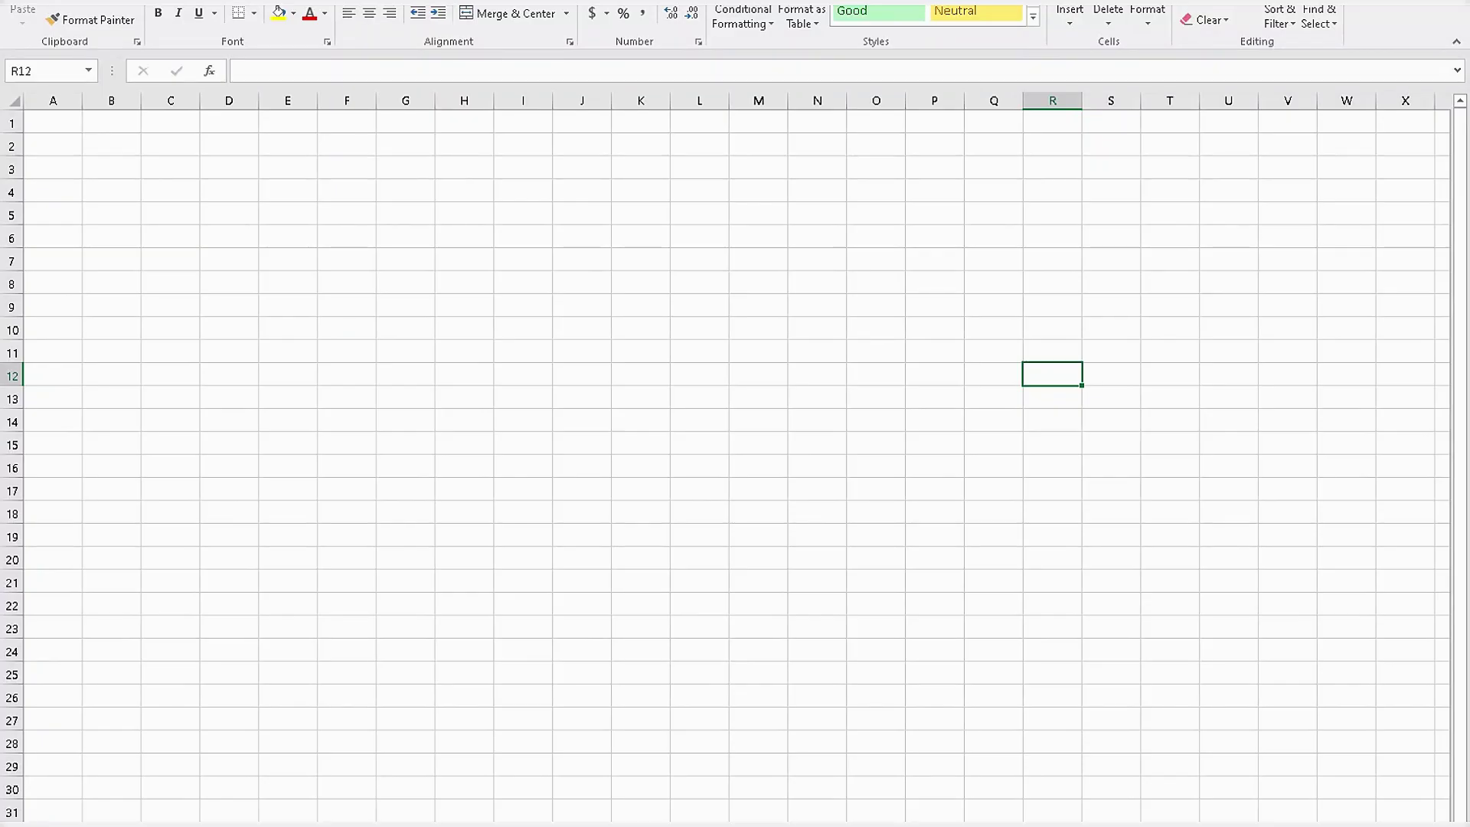
Type the business name into cell A1, fixing a typo and dismissing the activation notice.
left_click(817, 305)
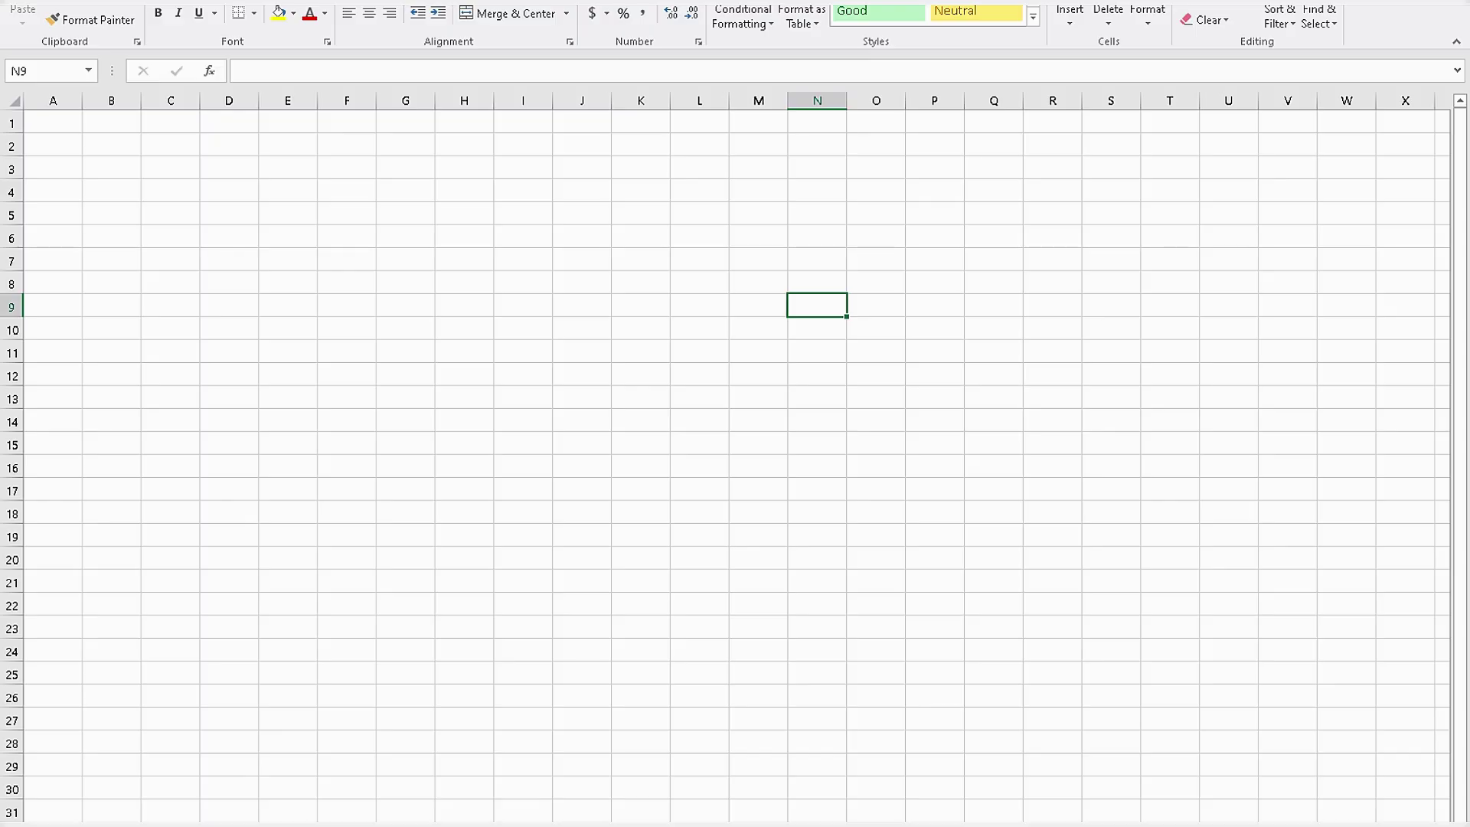
left_click(817, 398)
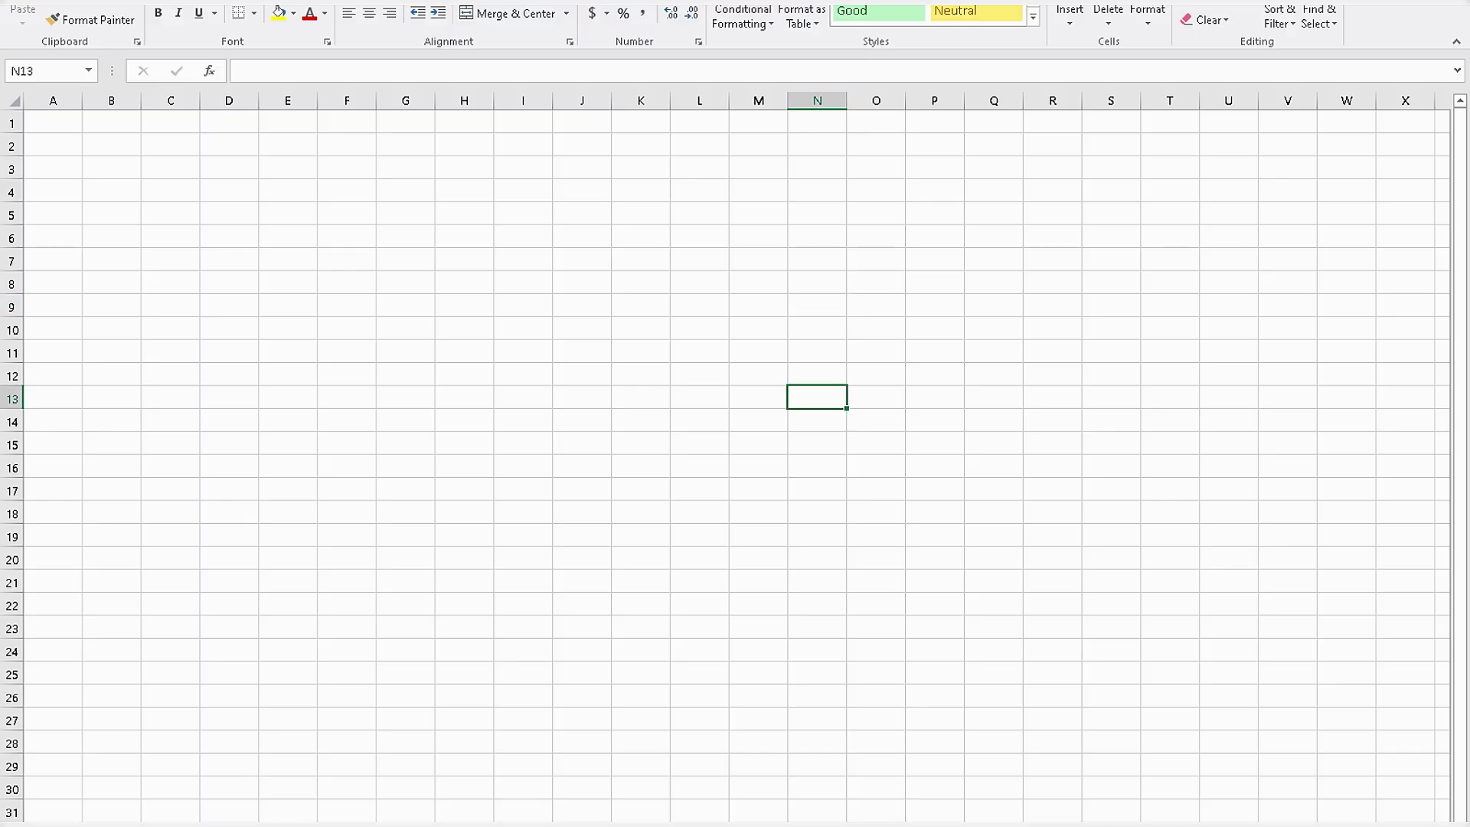
left_click(53, 121)
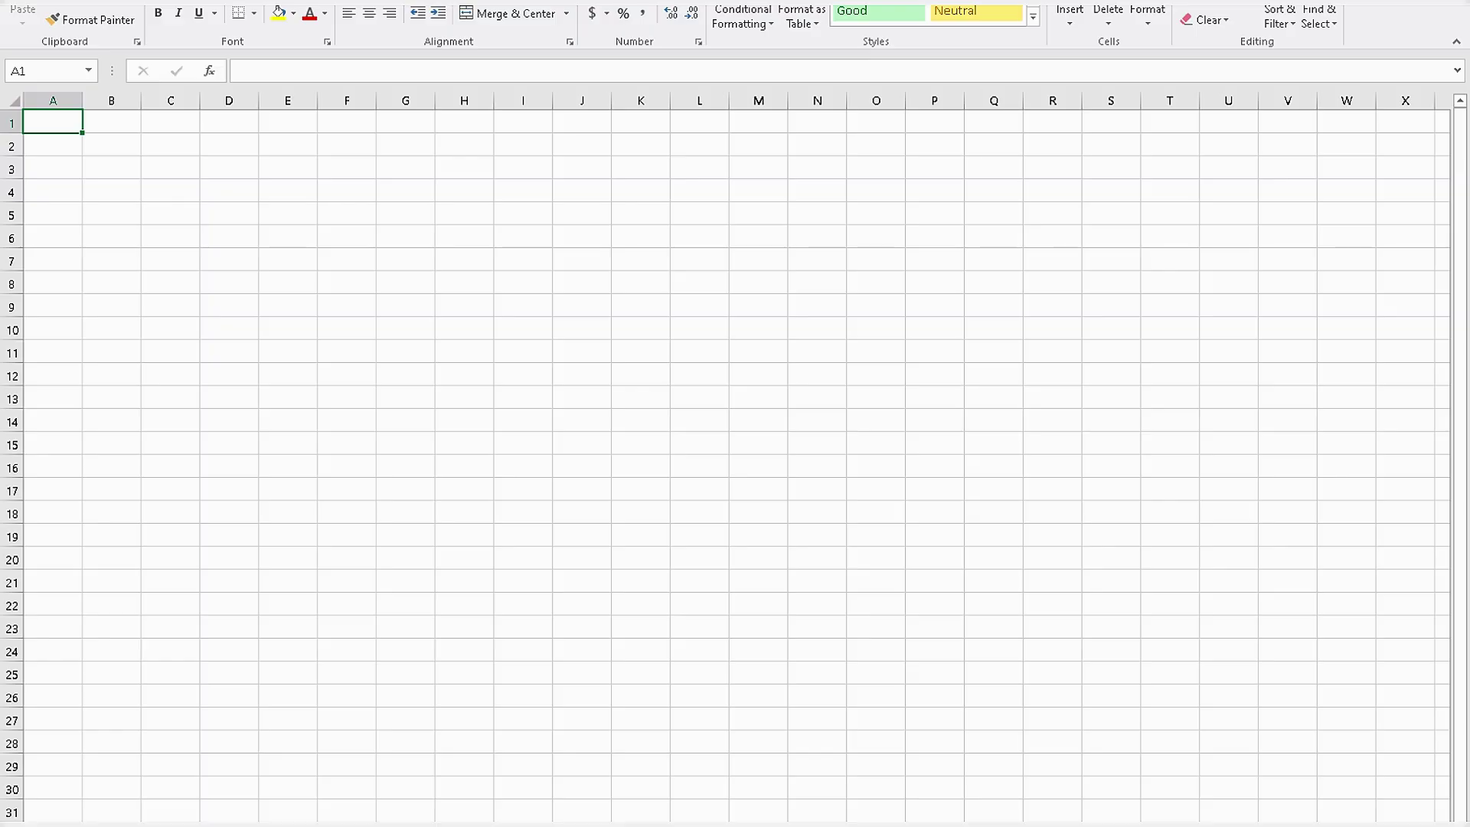
type("B")
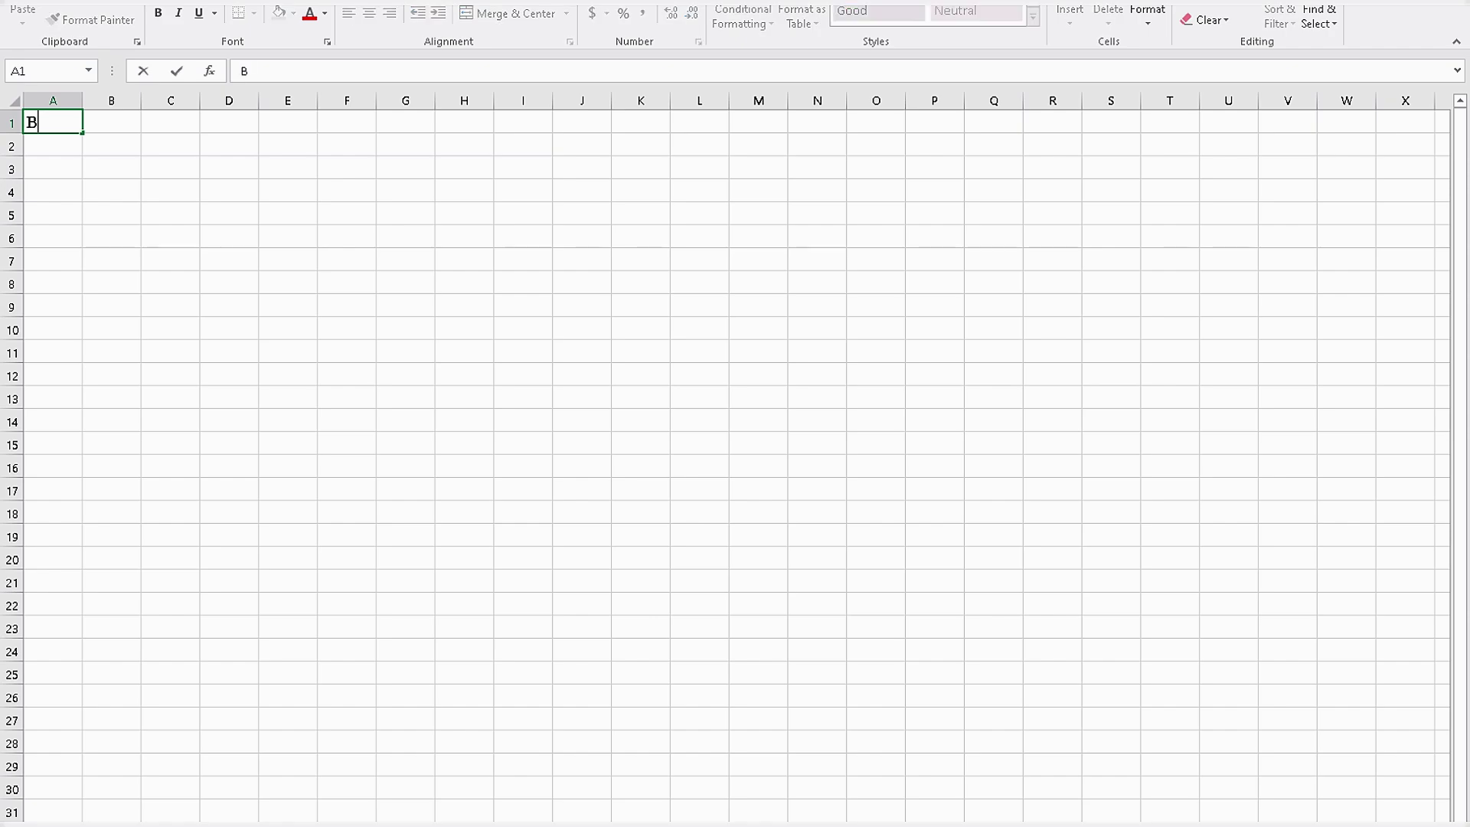
type("asic iT Wih")
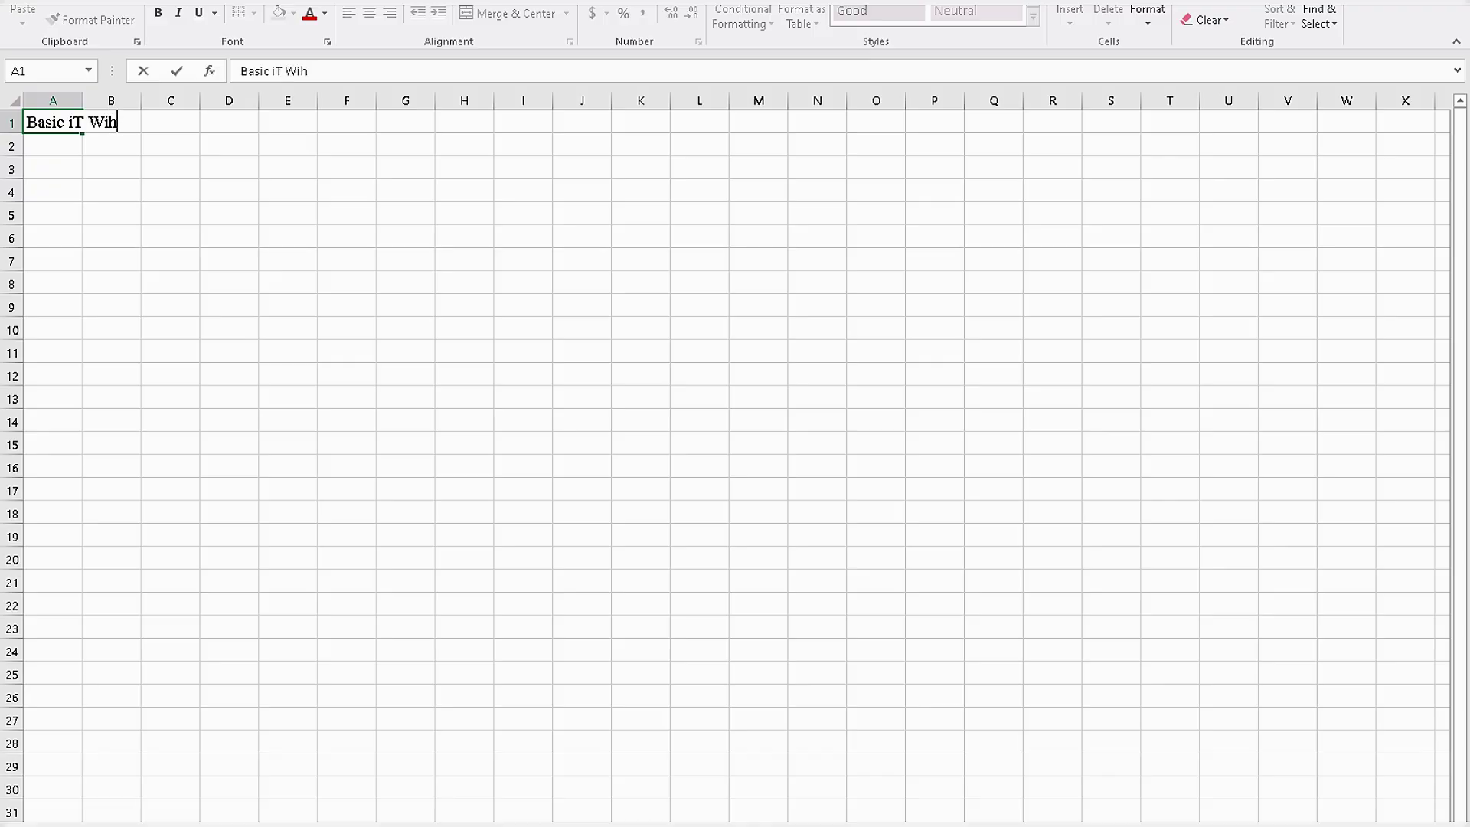
key("BackSpace")
type("th")
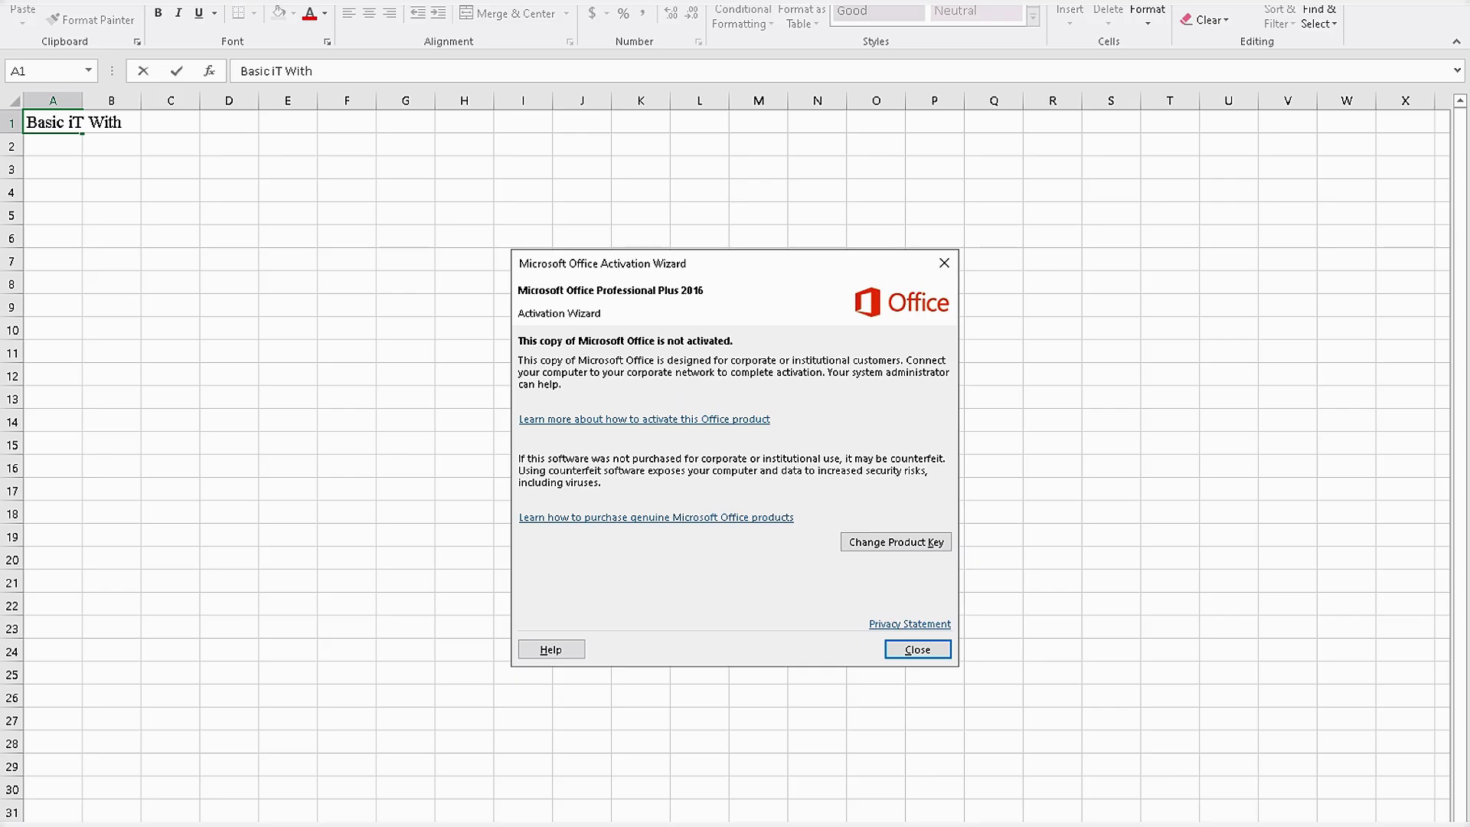
key("Return")
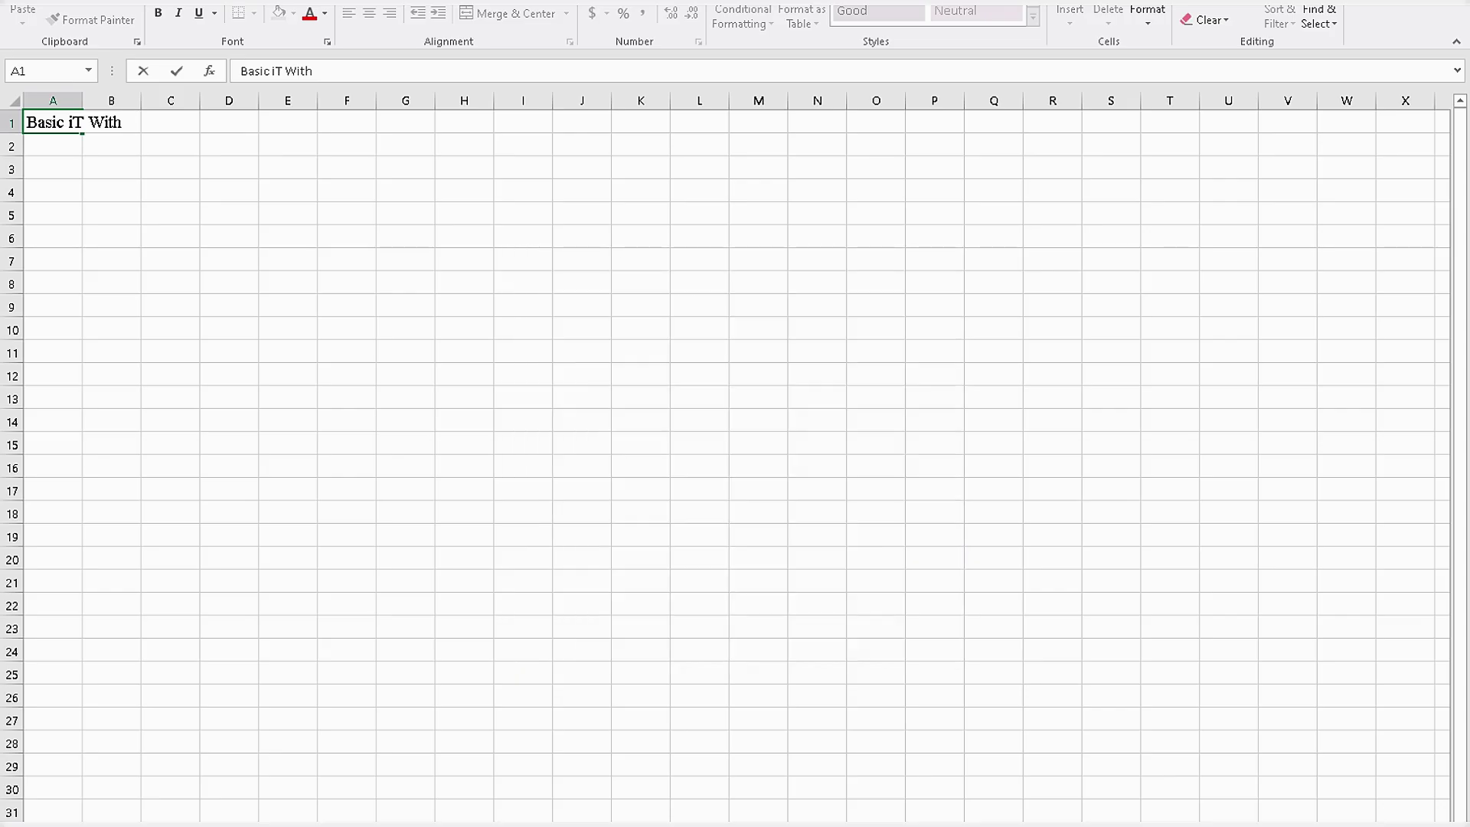
type("Rakib")
key("Return")
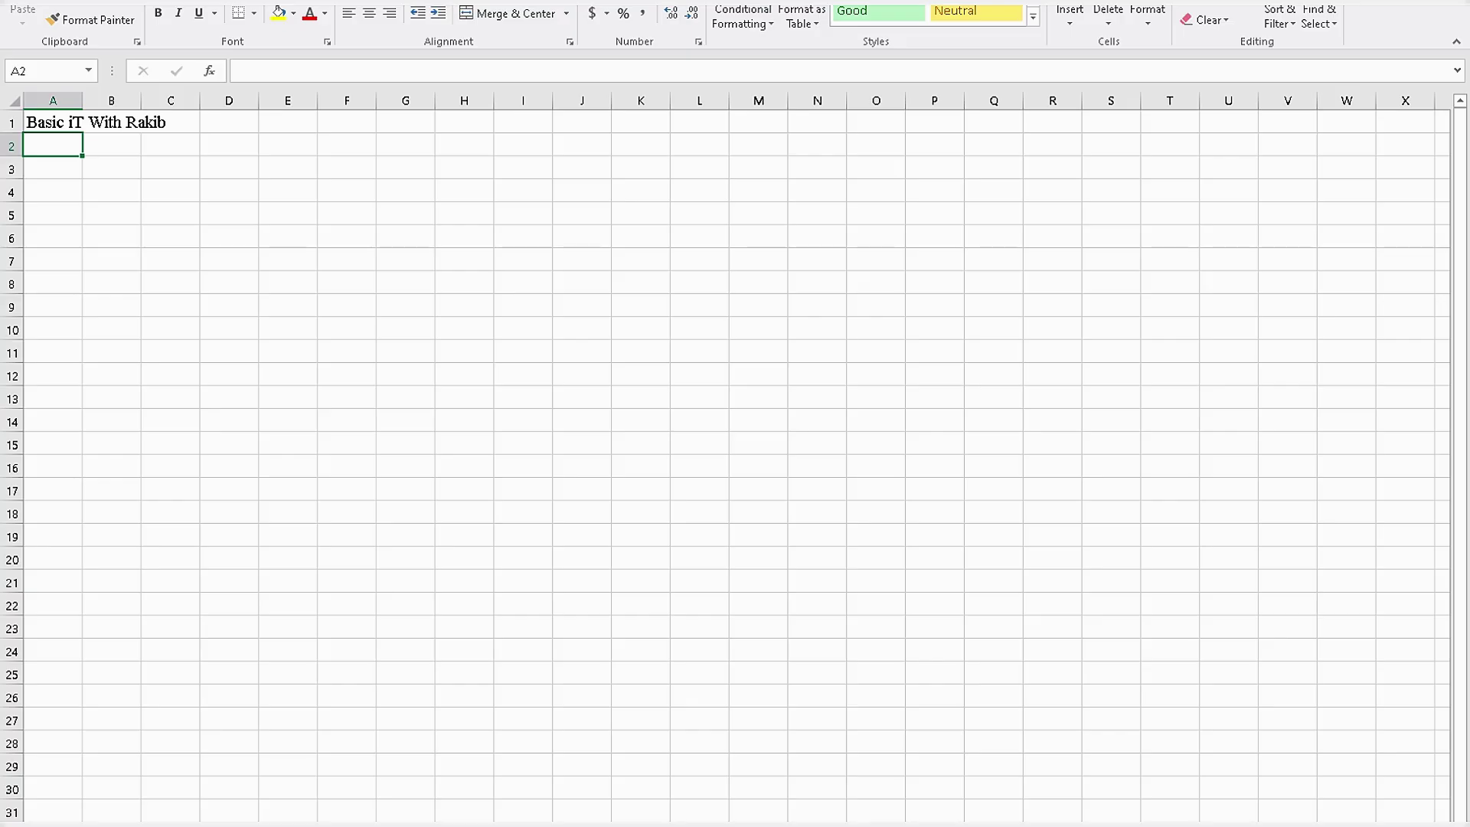
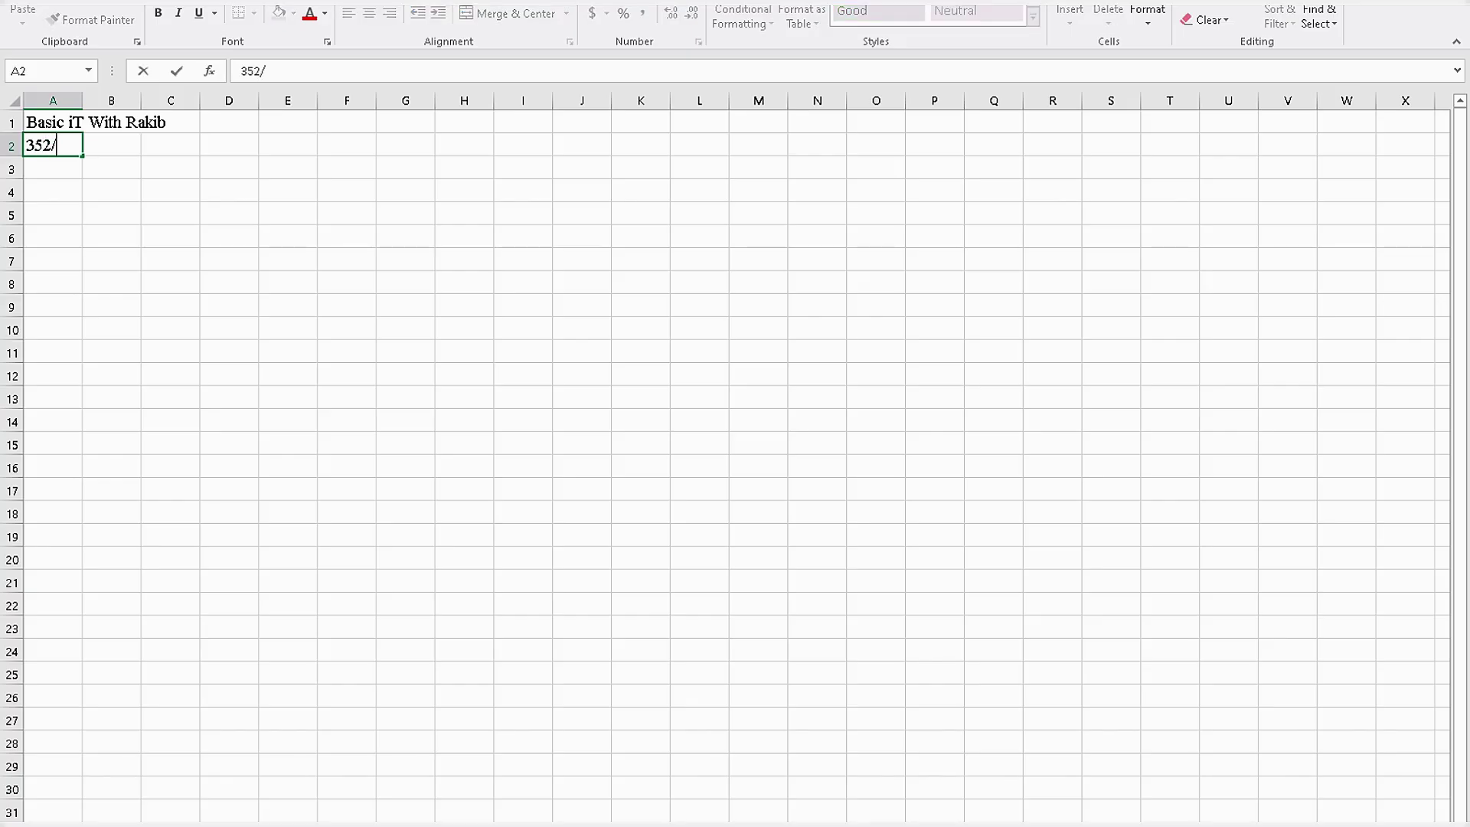
Enter the three postal address lines in cells A2, A3 and A4.
key("Return")
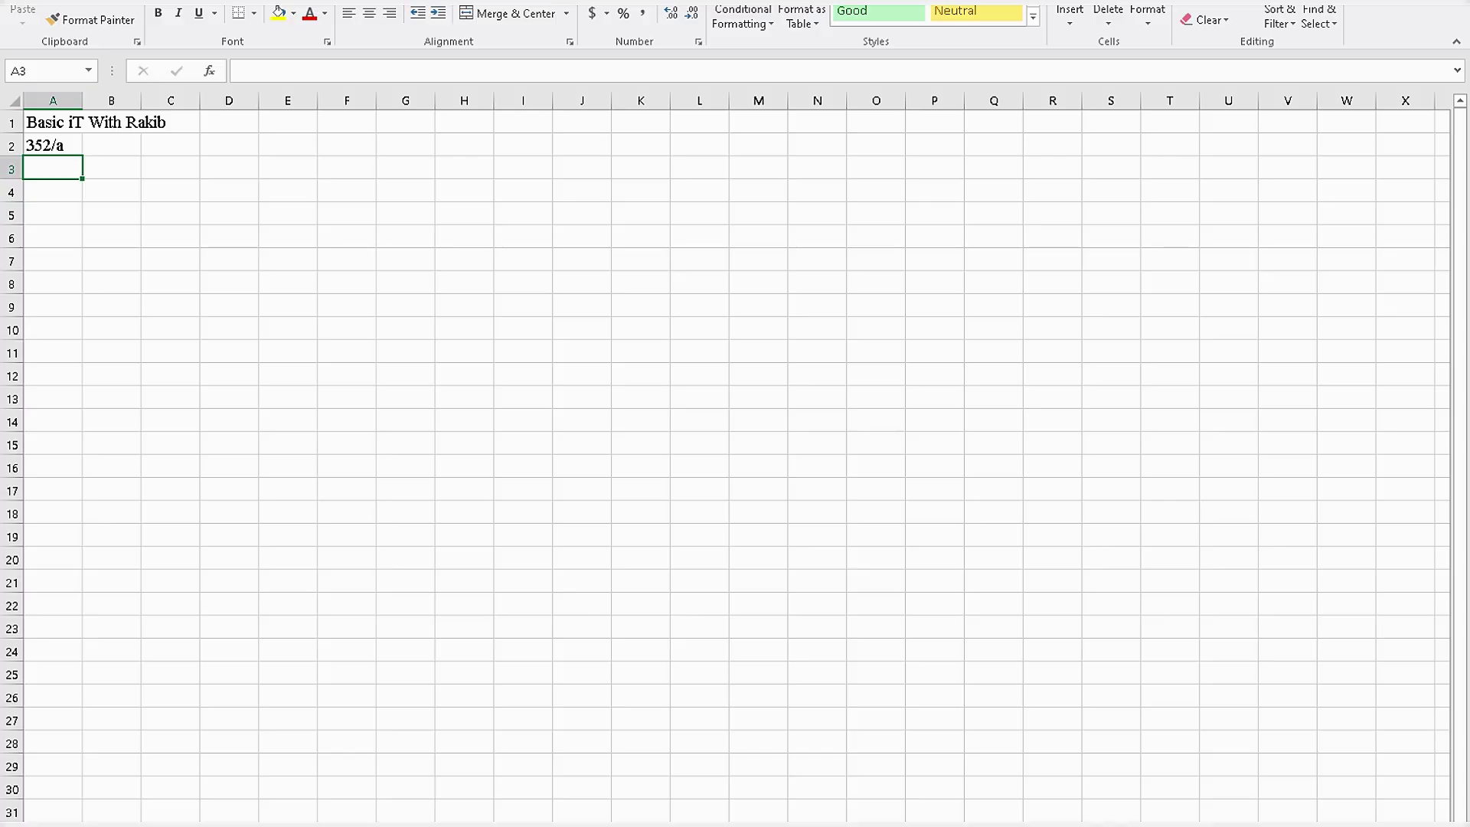
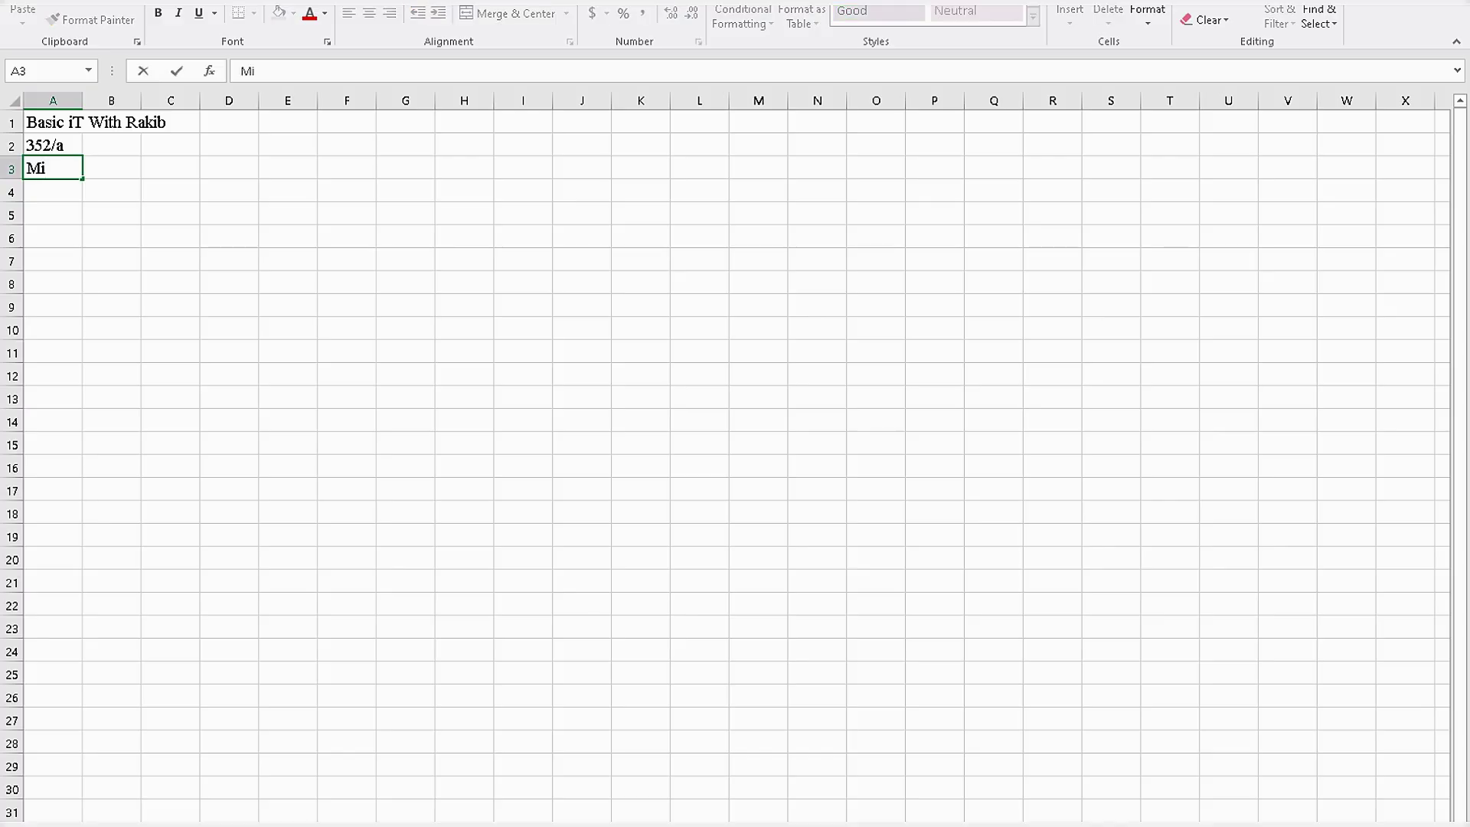
key("Return")
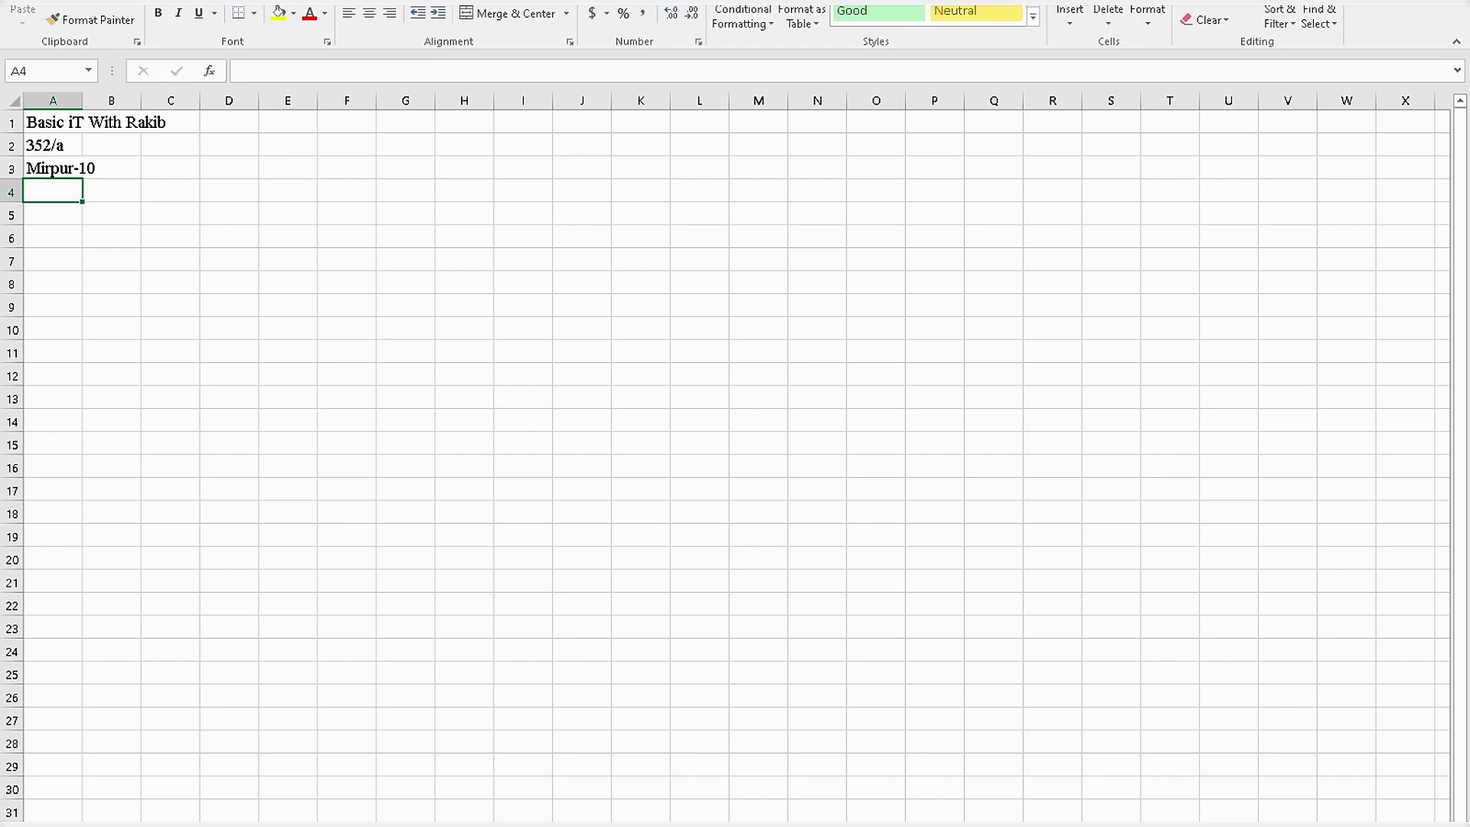
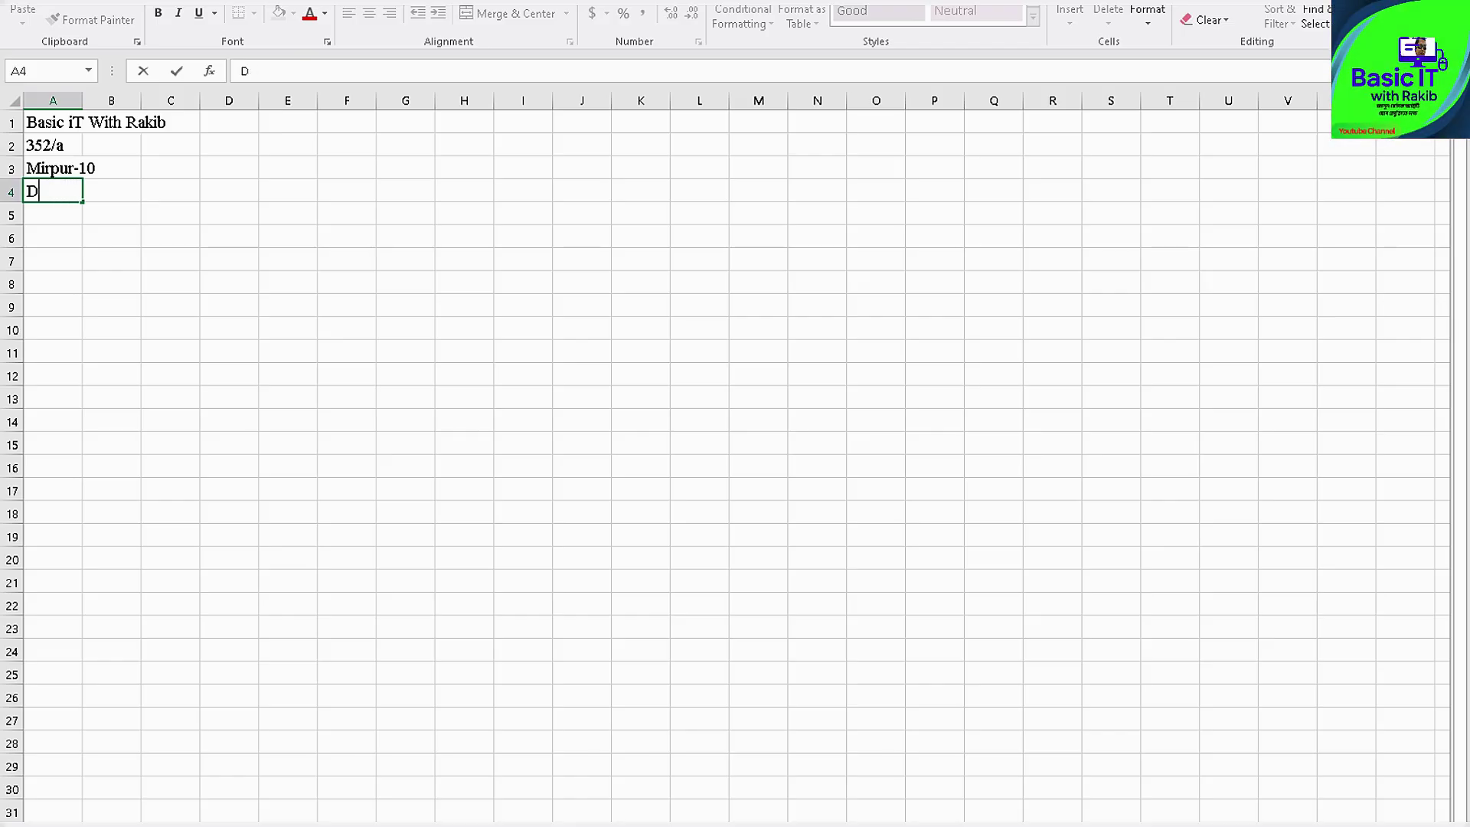
type("haka")
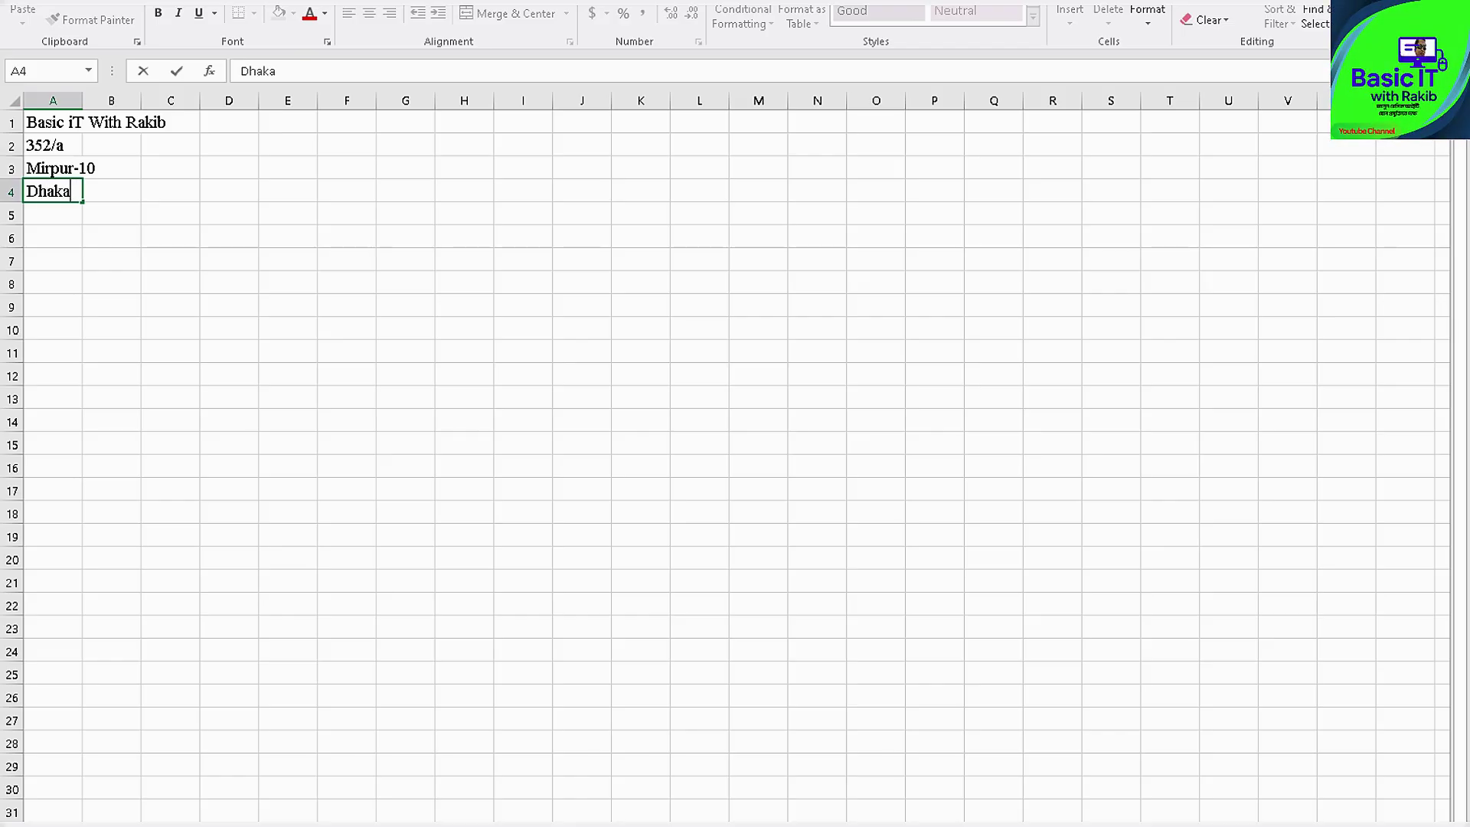
key("Return")
key("Return")
key("Return")
key("Return")
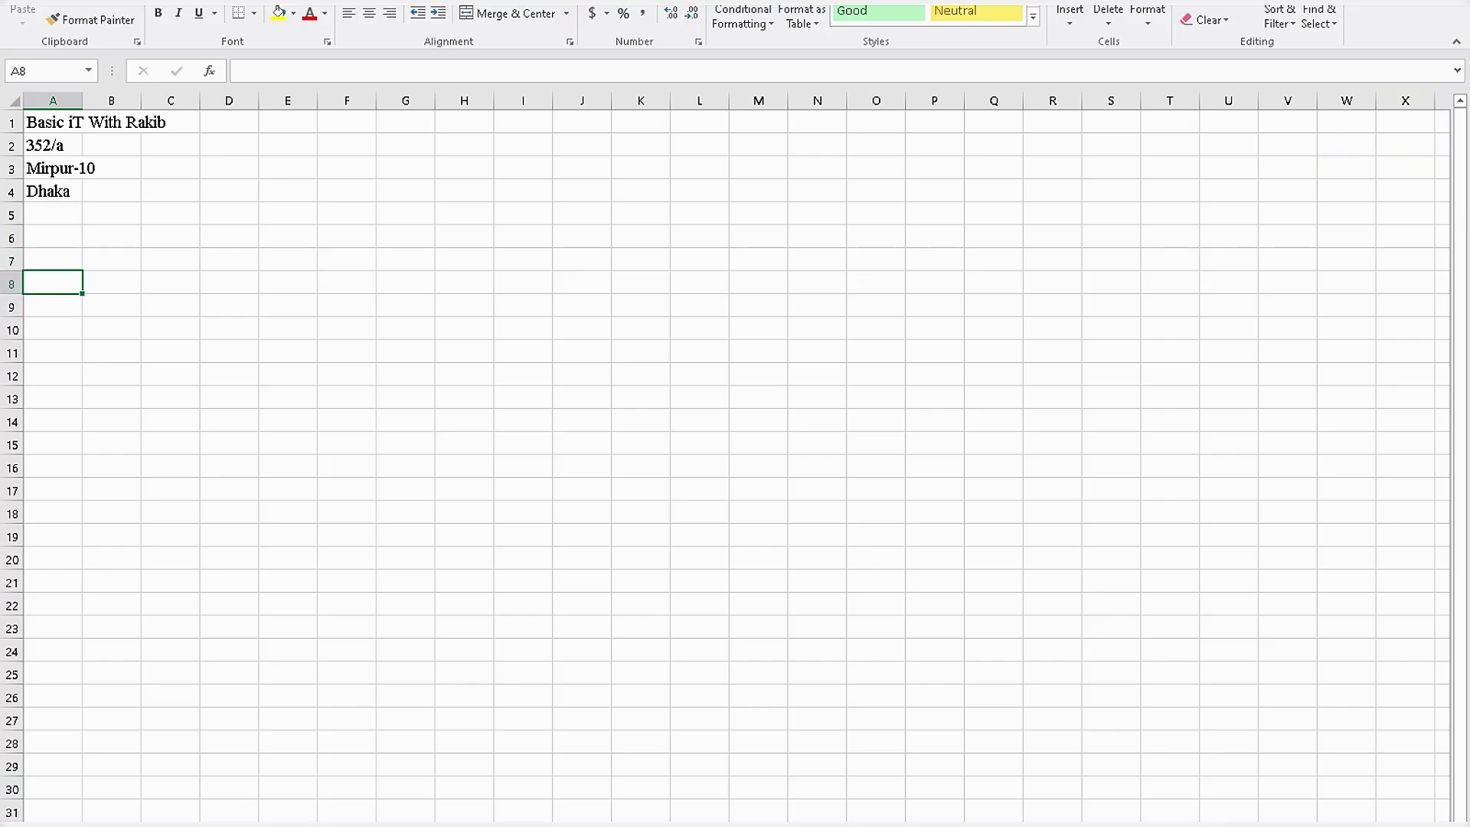
Type 'Customer Details' in A8, 'Invice No.' in E8 and 'Invoice Date' in E10.
type("Cu")
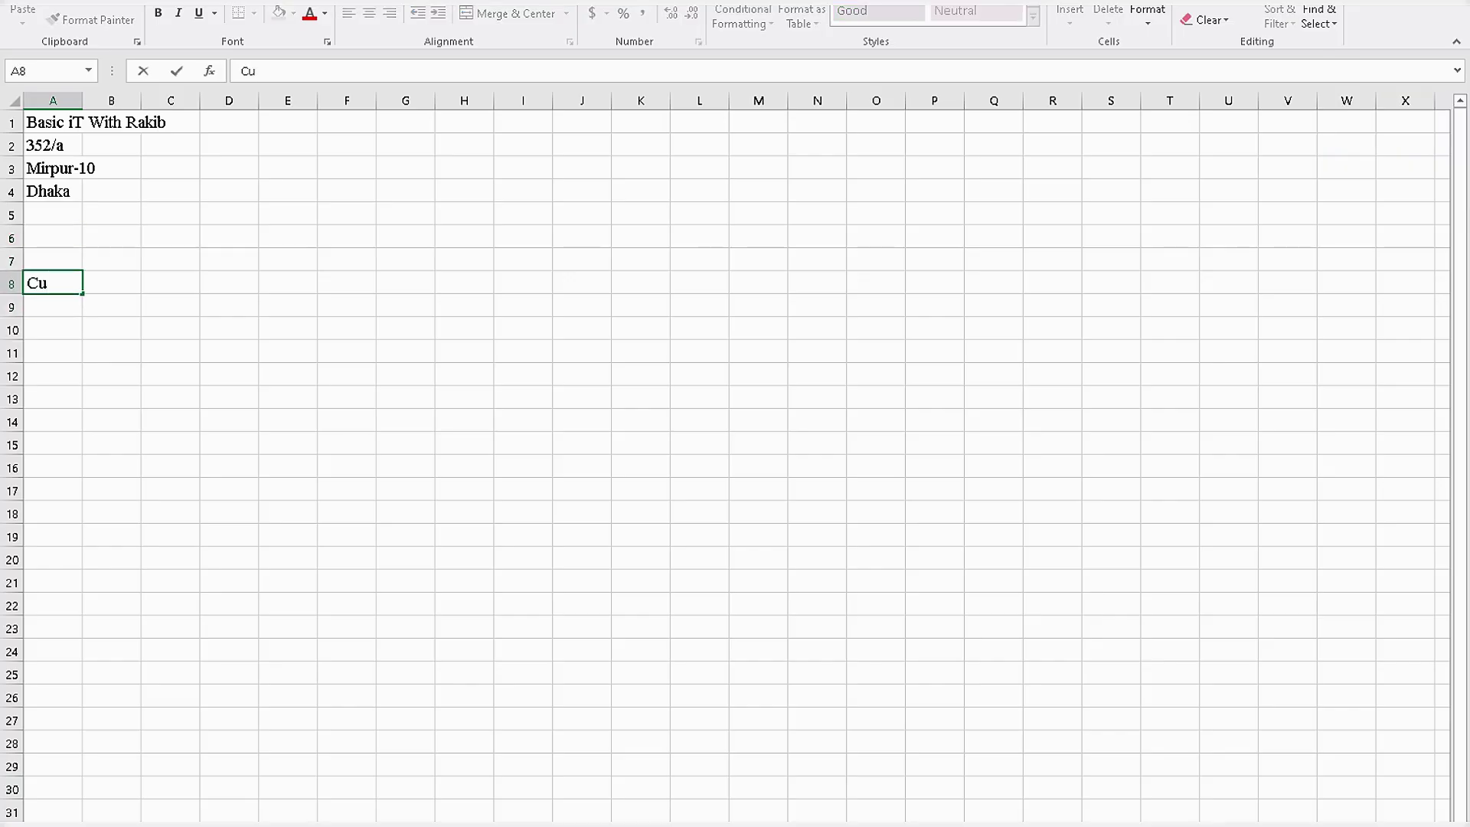
type("stomer Deta")
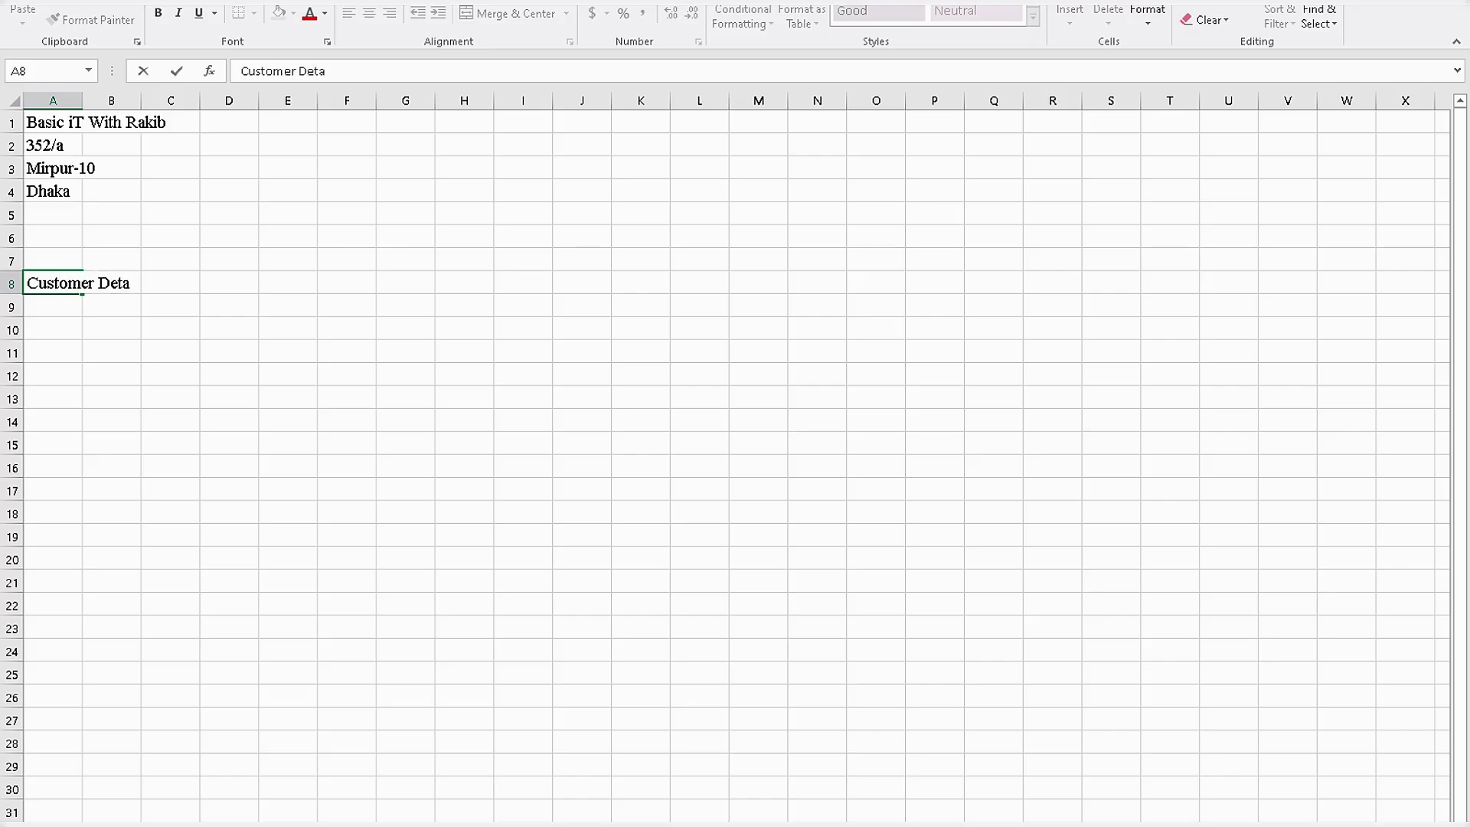
type("ils")
key("Right")
key("Right")
key("Right")
key("Right")
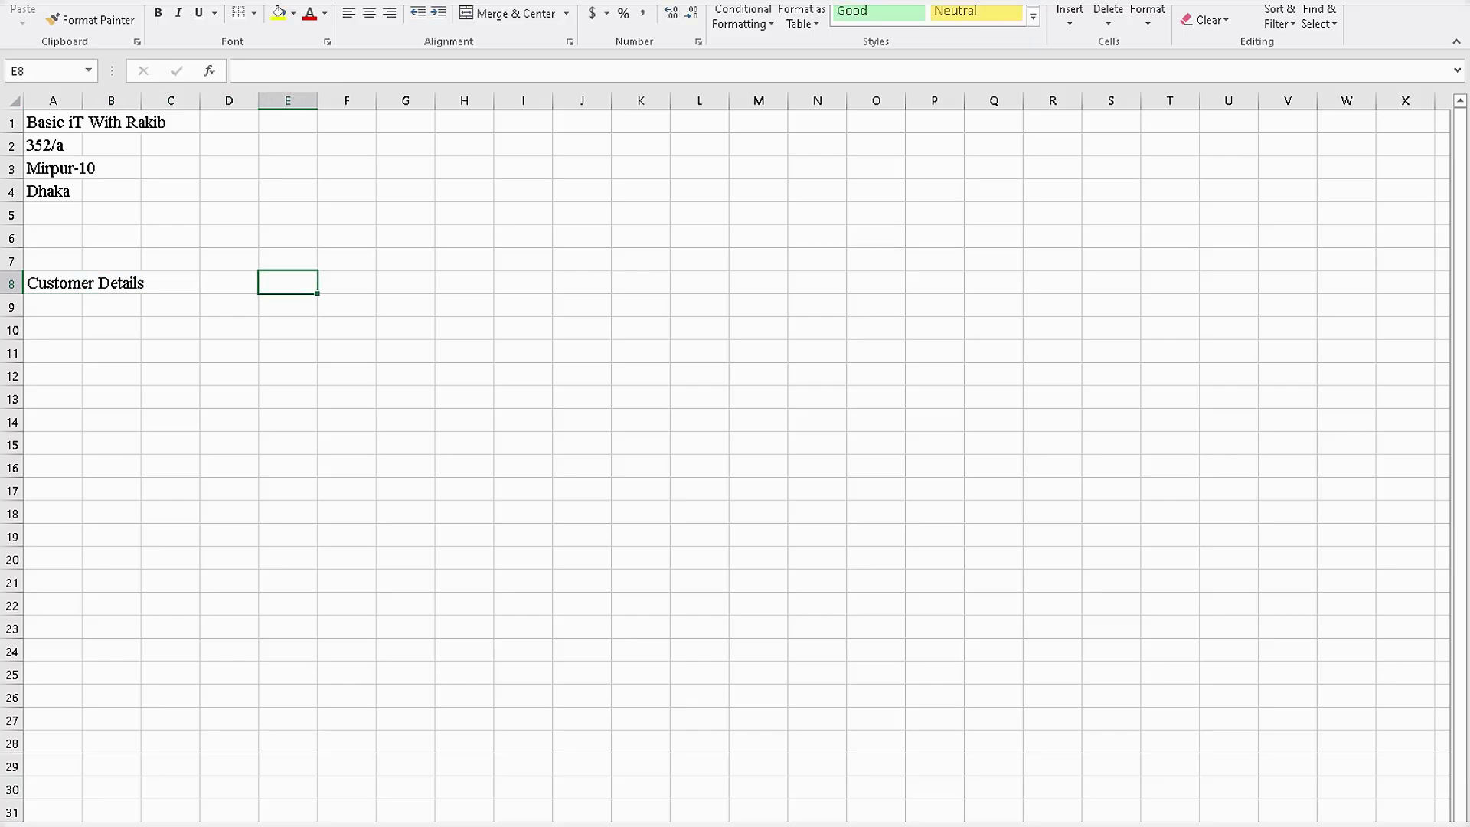
type("I")
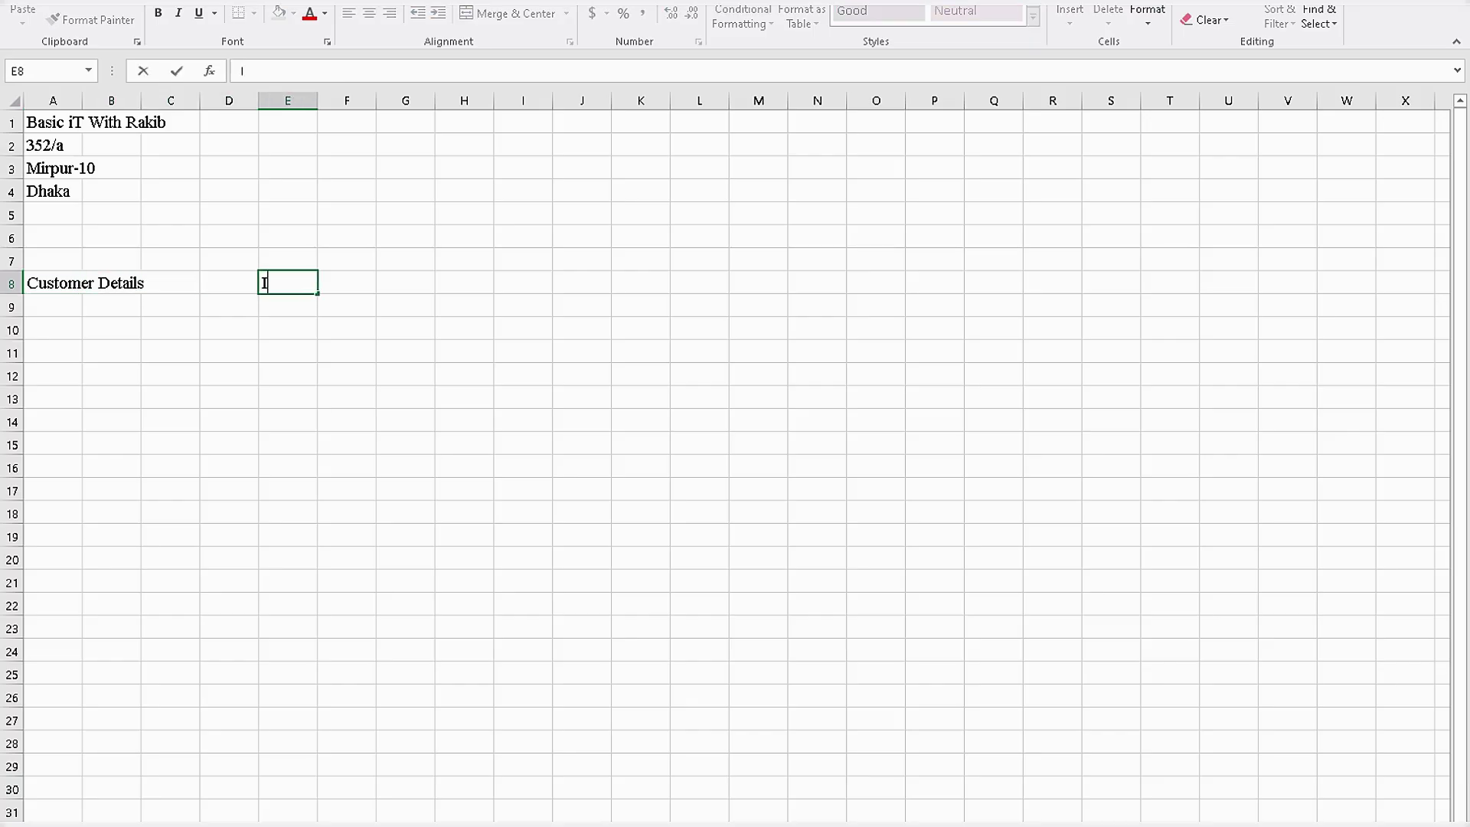
type("nvice No.")
key("Return")
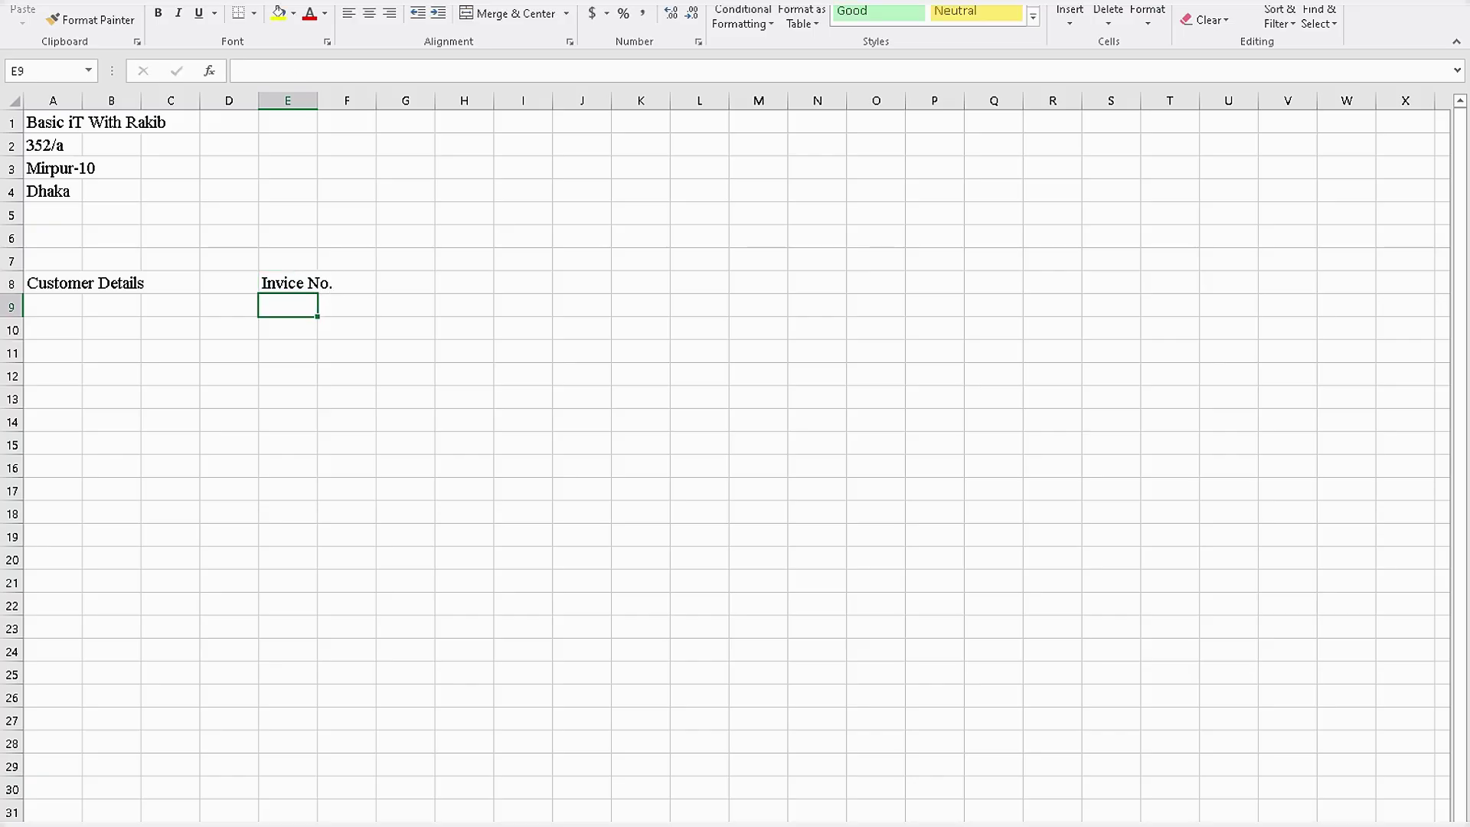
key("Return")
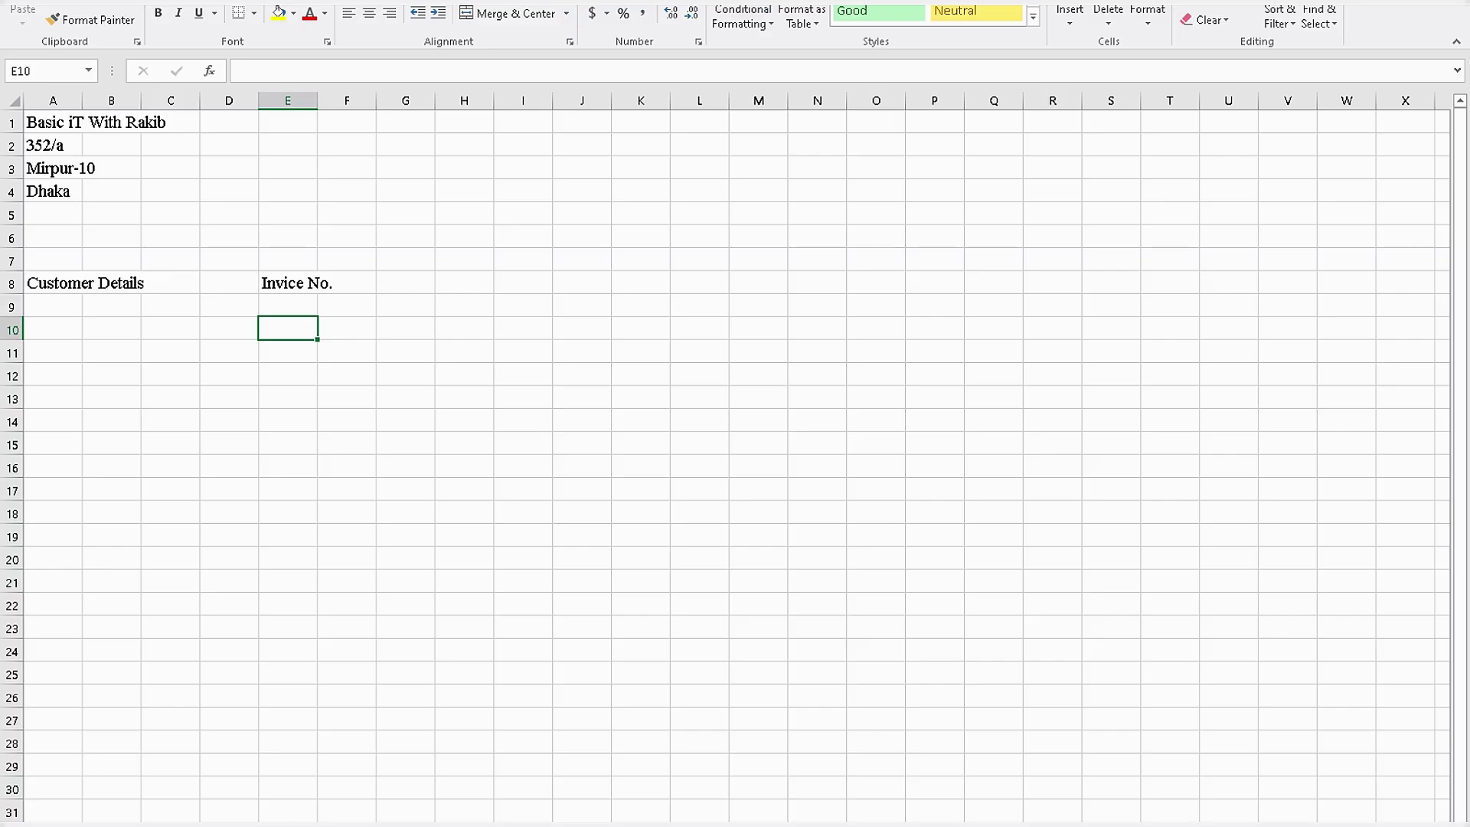
type("I")
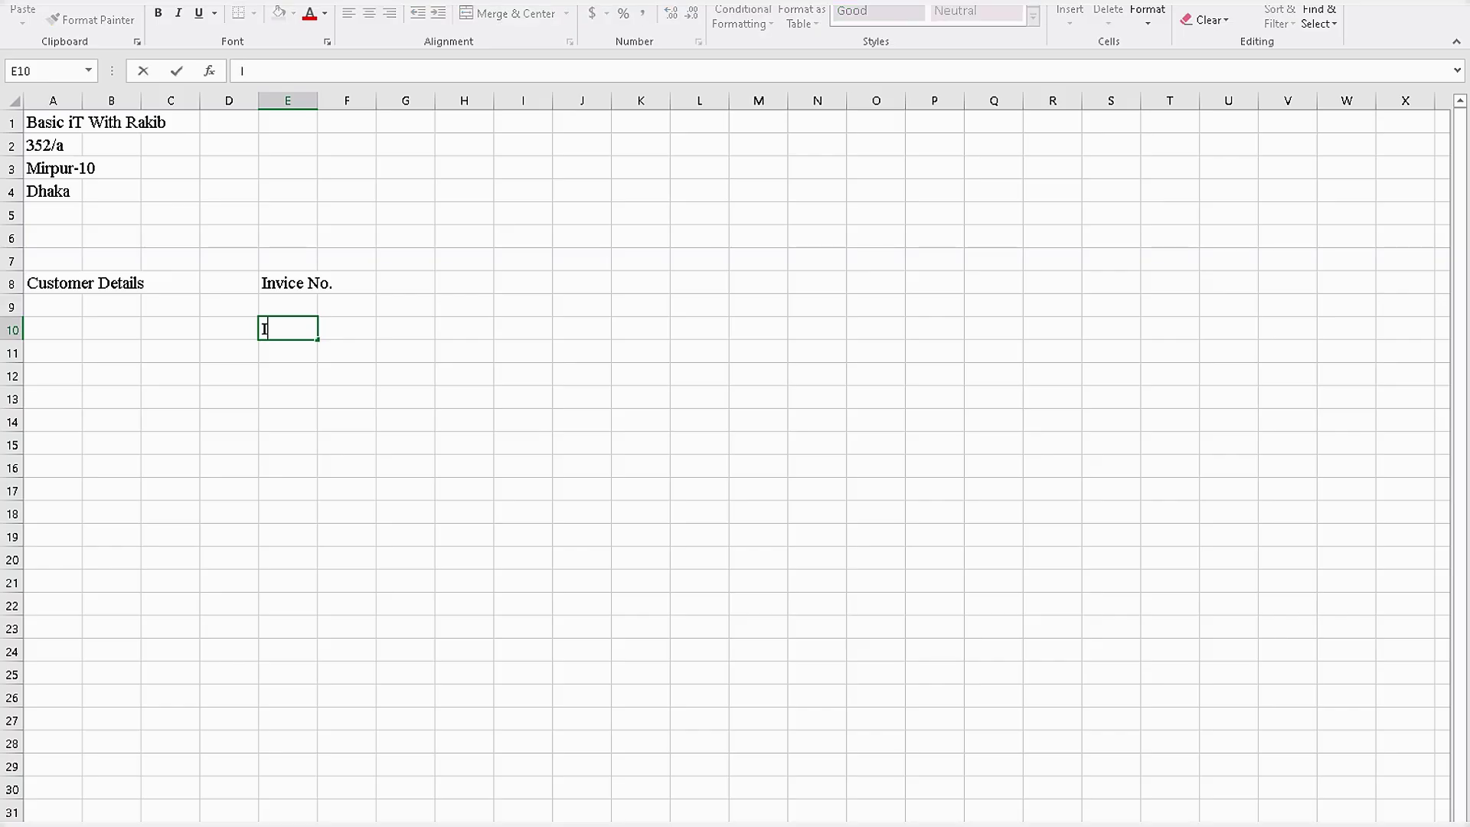
type("nvoice Date")
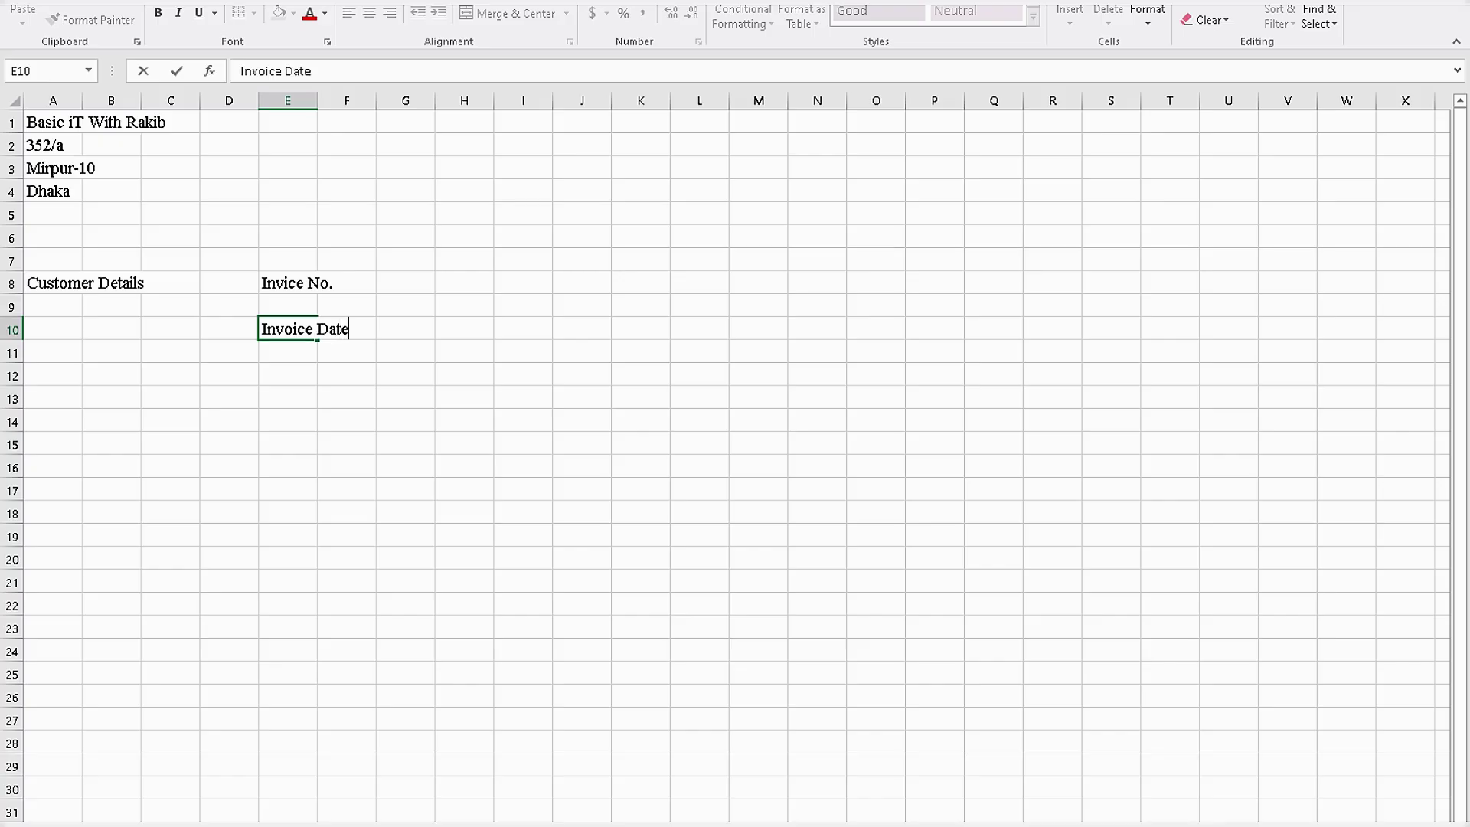
left_click(640, 328)
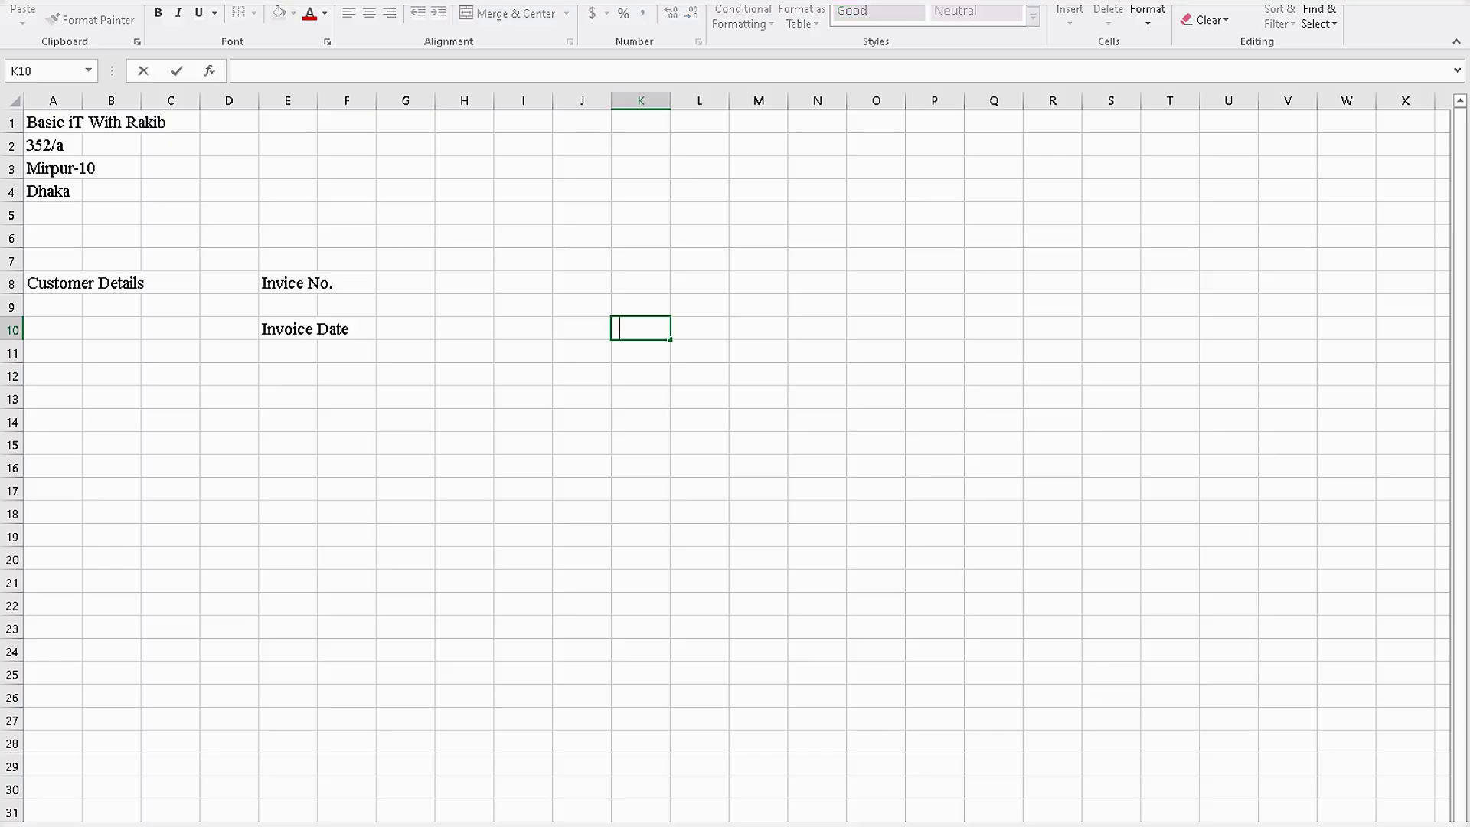
left_click(523, 352)
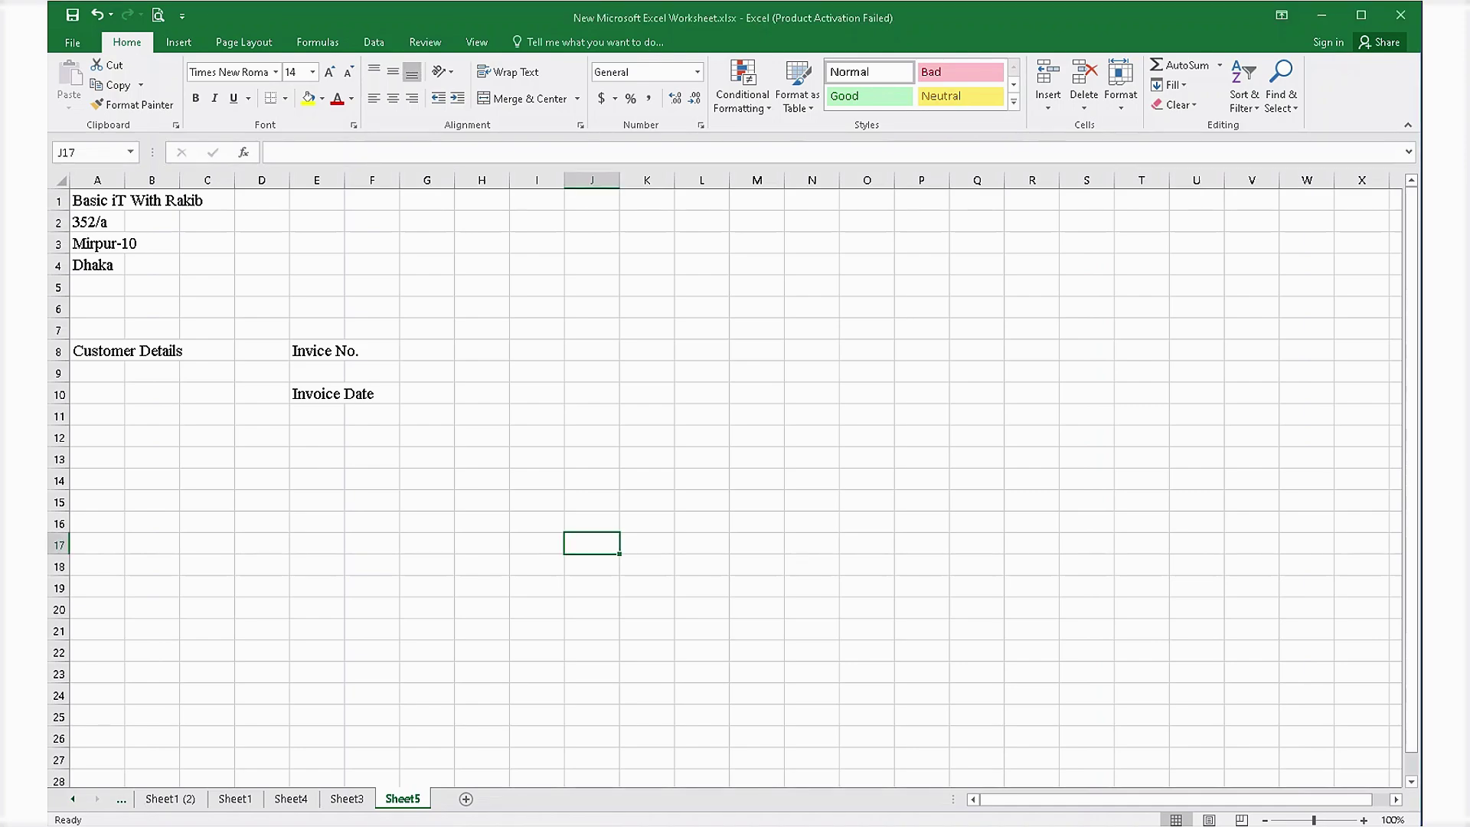
Select A12 and enter the table headings 'SL' and 'Particulers' across A12:B12.
left_click(317, 415)
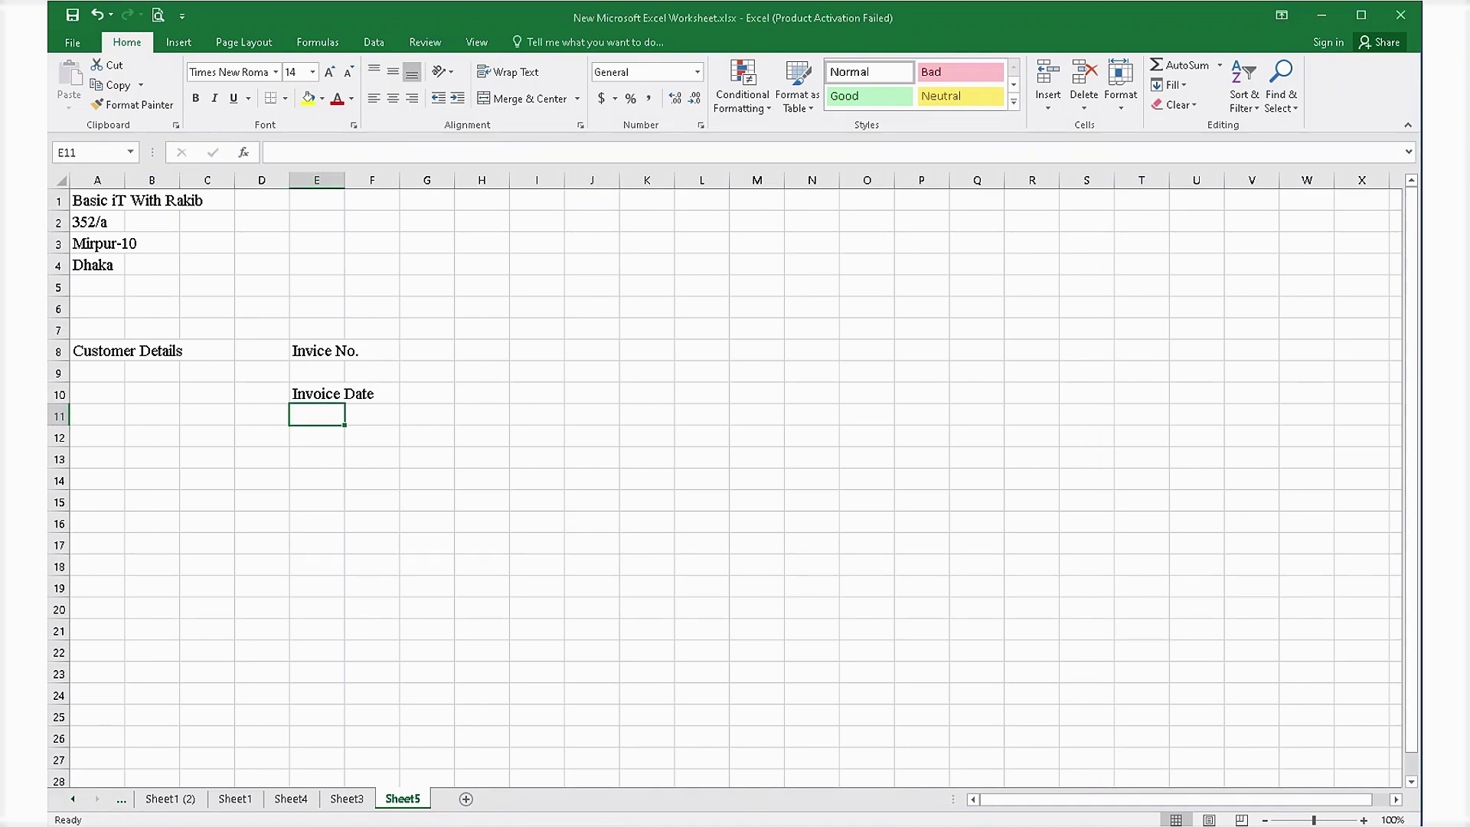
left_click(317, 393)
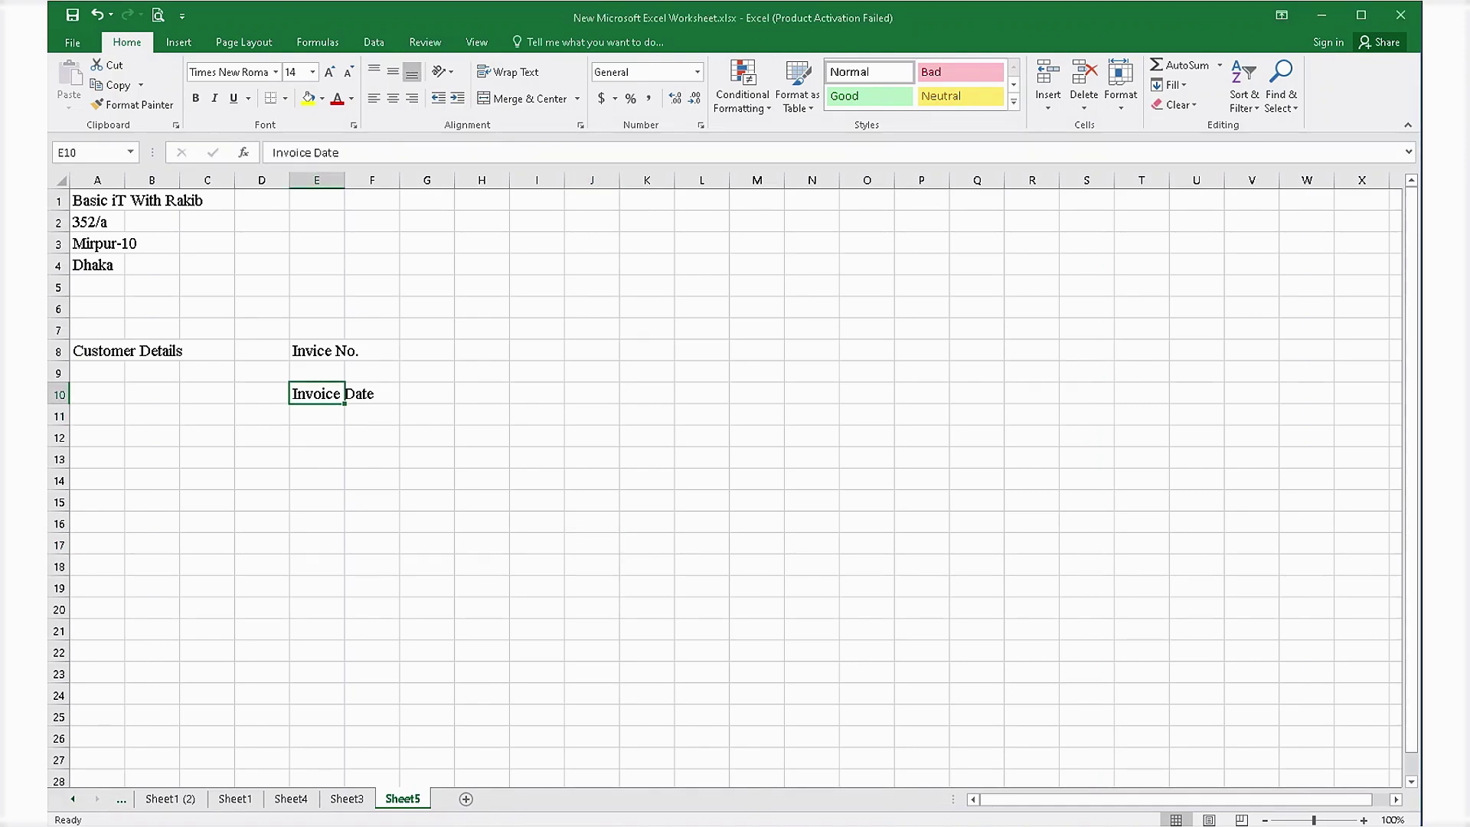
left_click(317, 501)
left_click(262, 436)
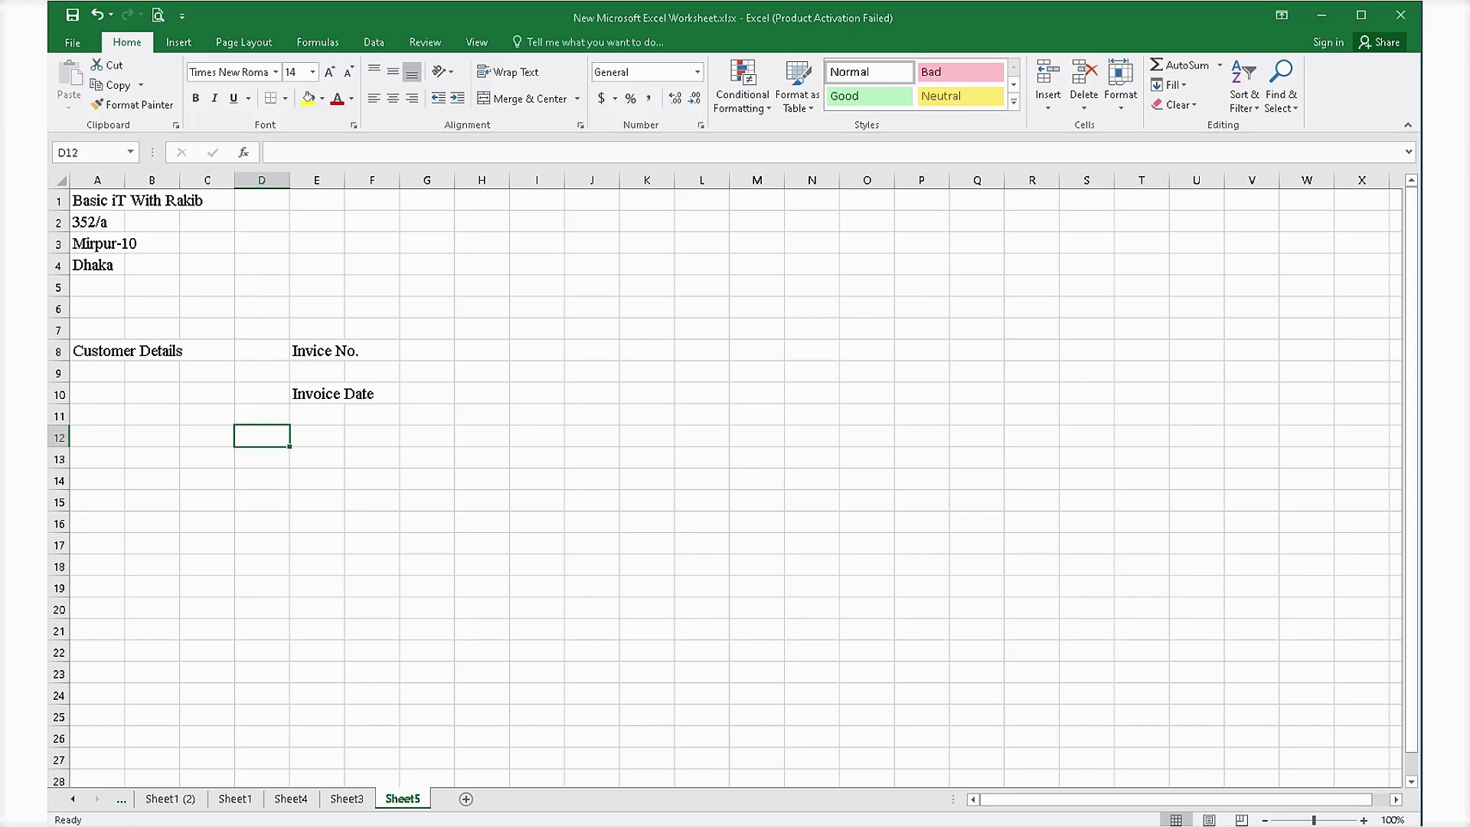
left_click(97, 436)
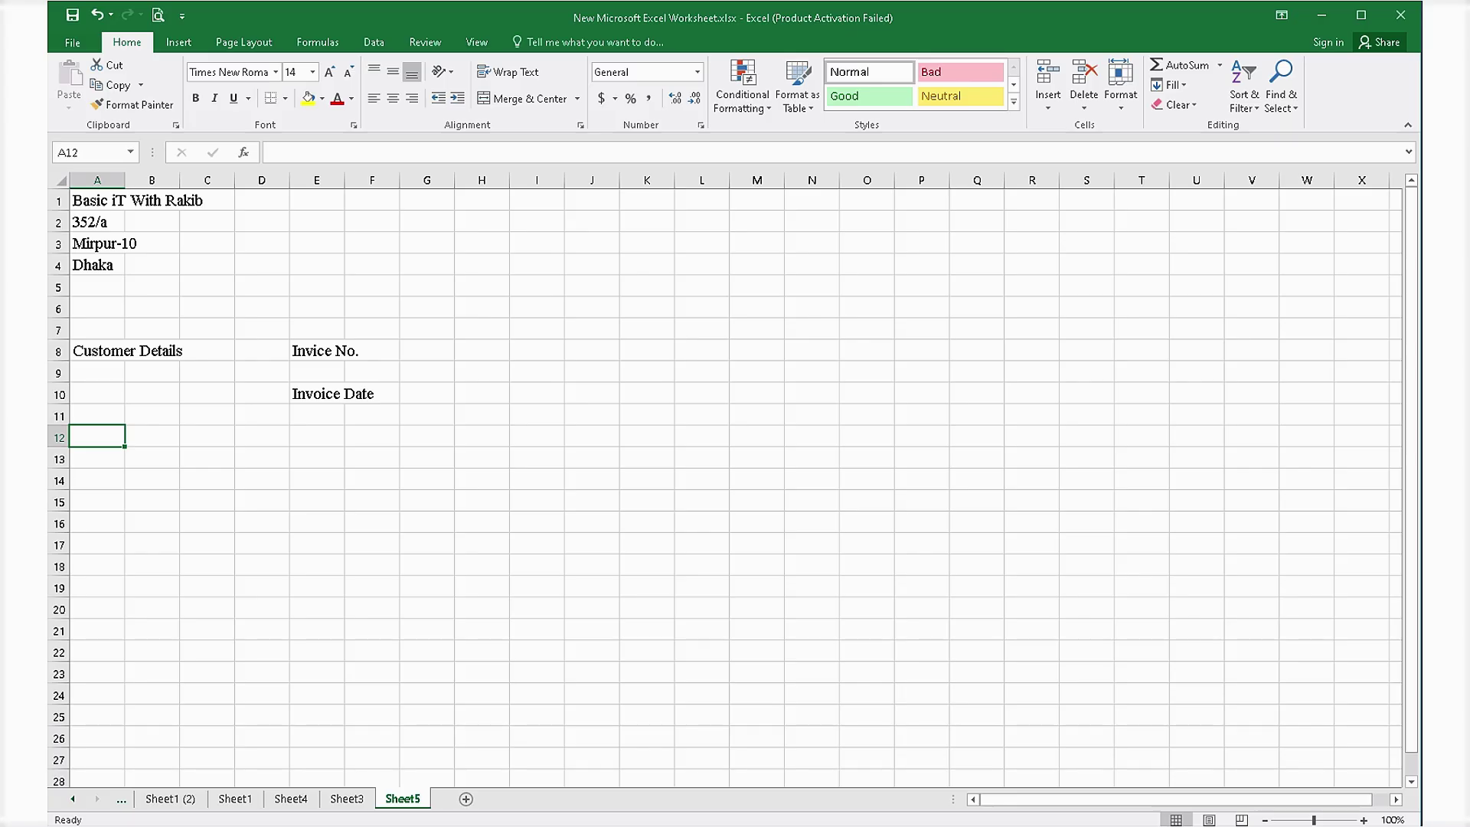
type("SL")
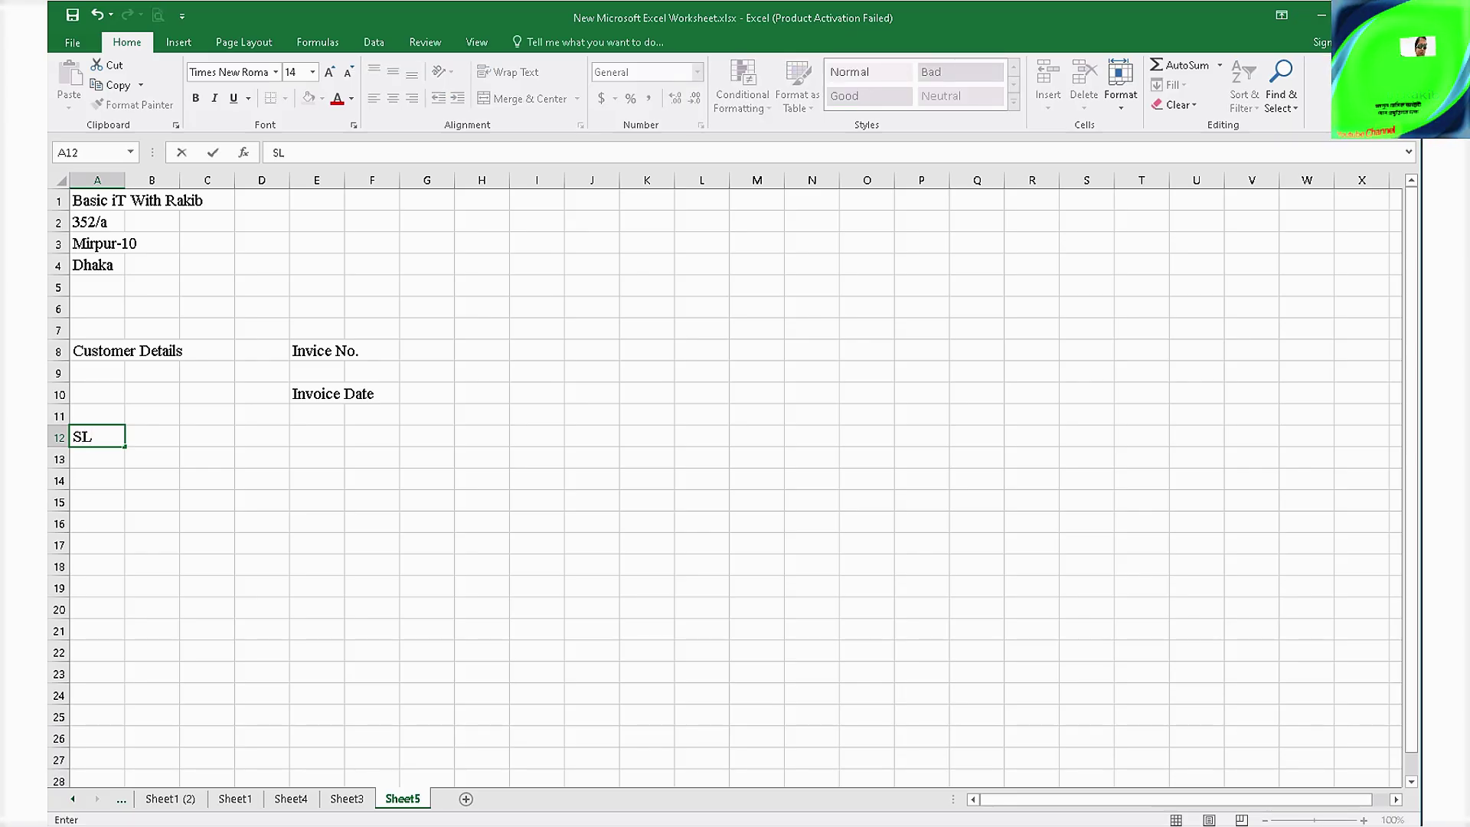
key("Tab")
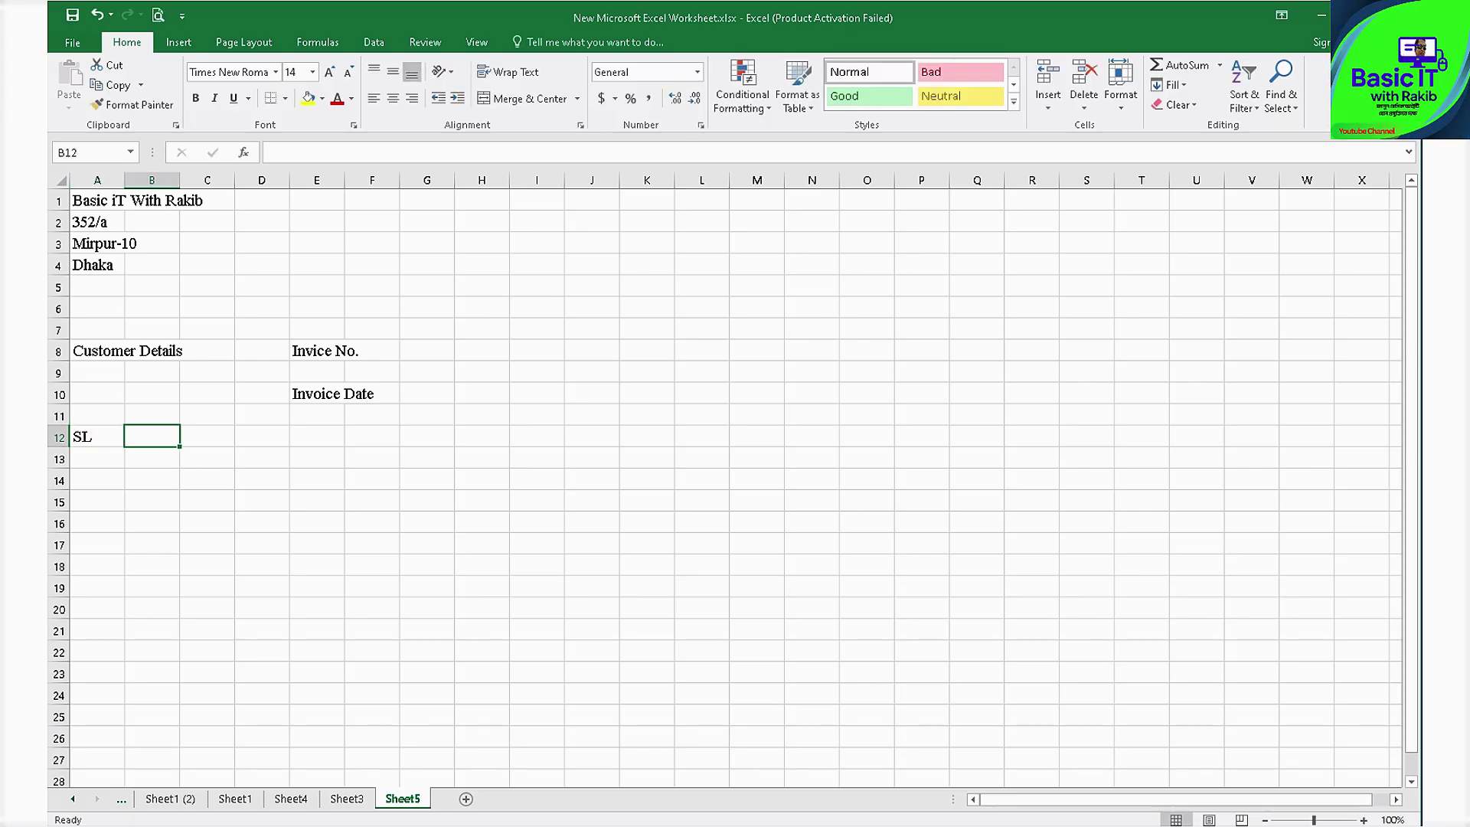
type("Pa")
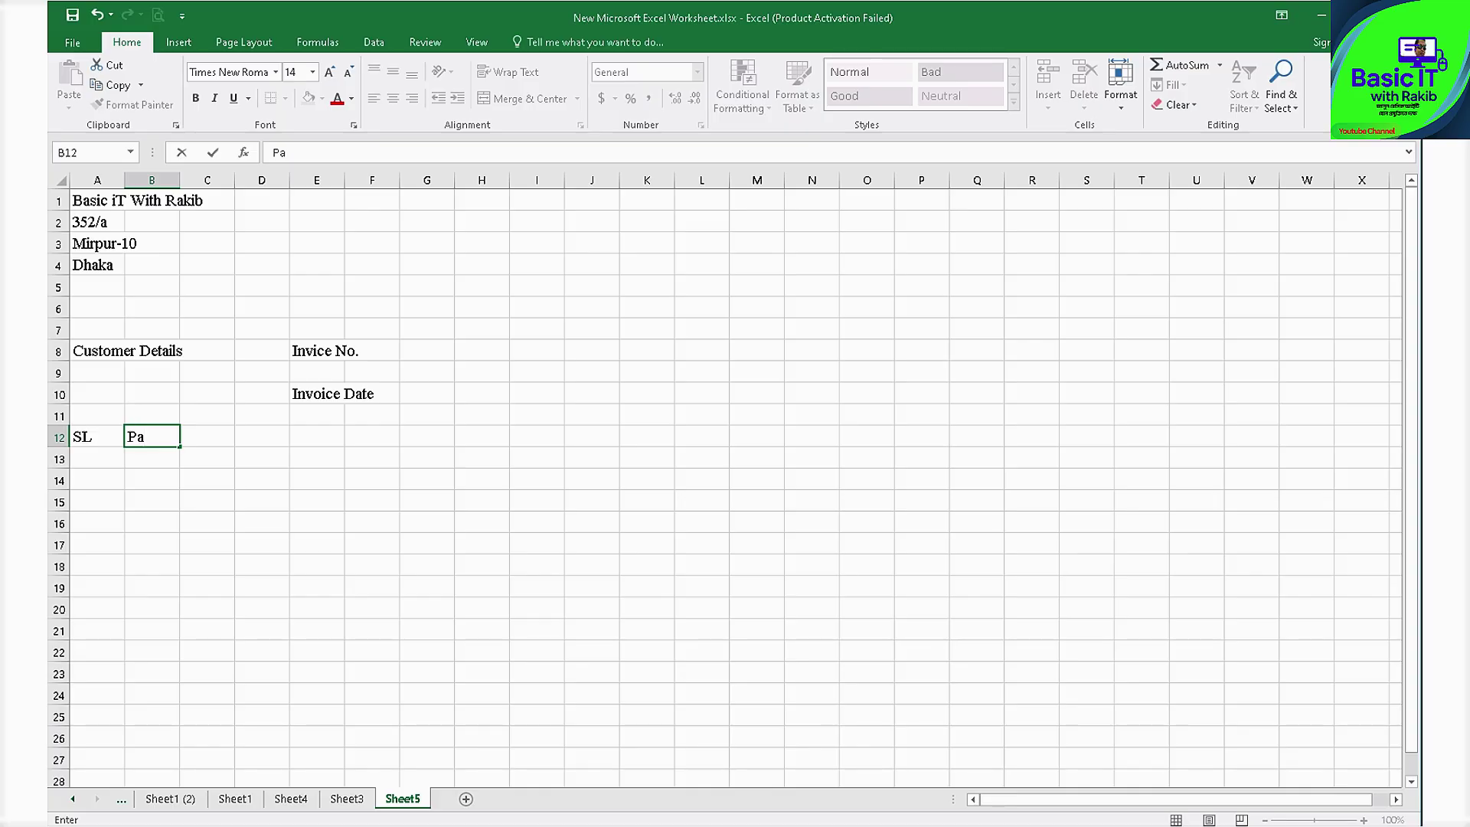
type("rticu")
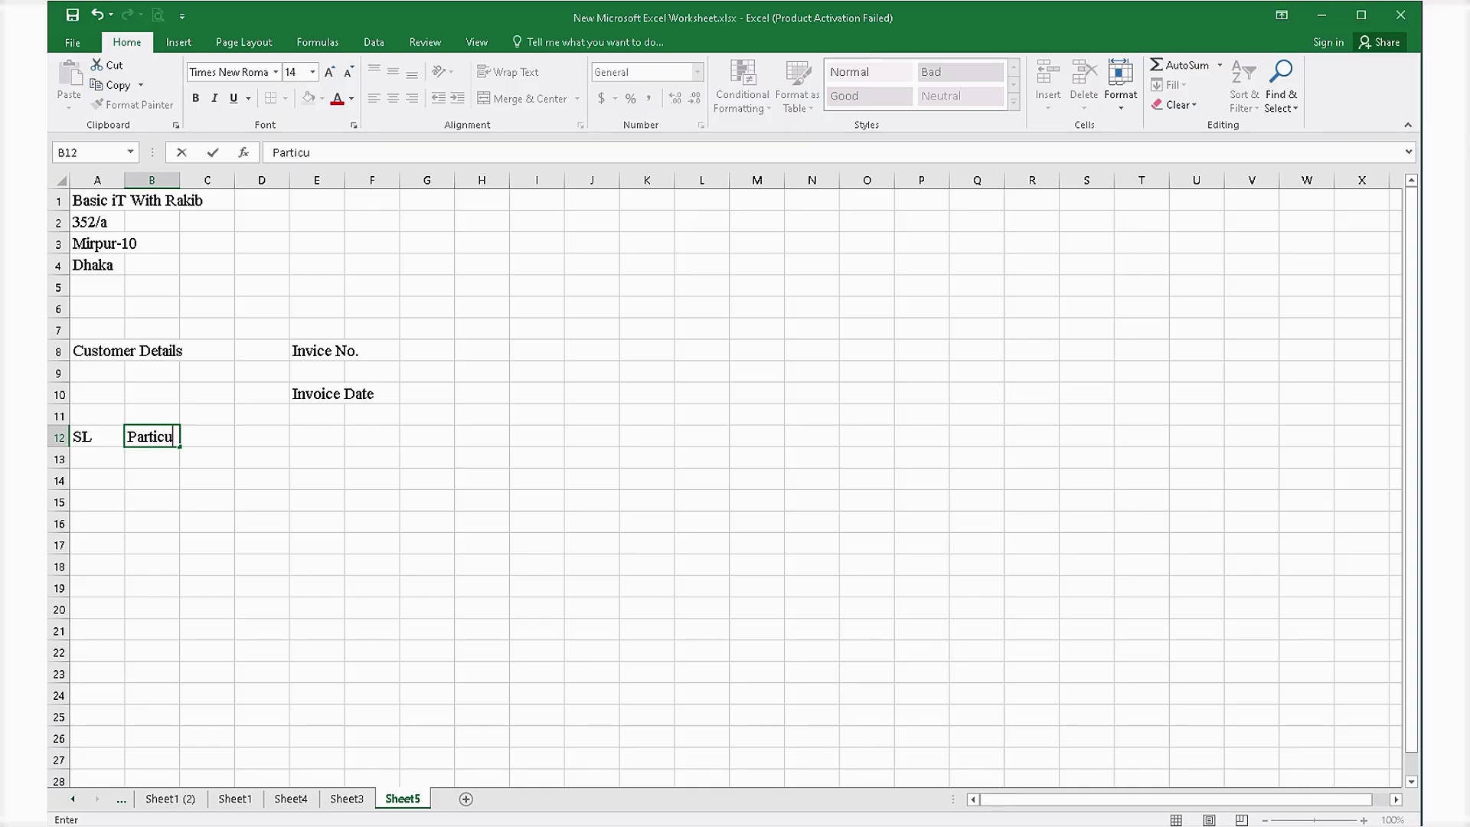
type("lers")
key("Tab")
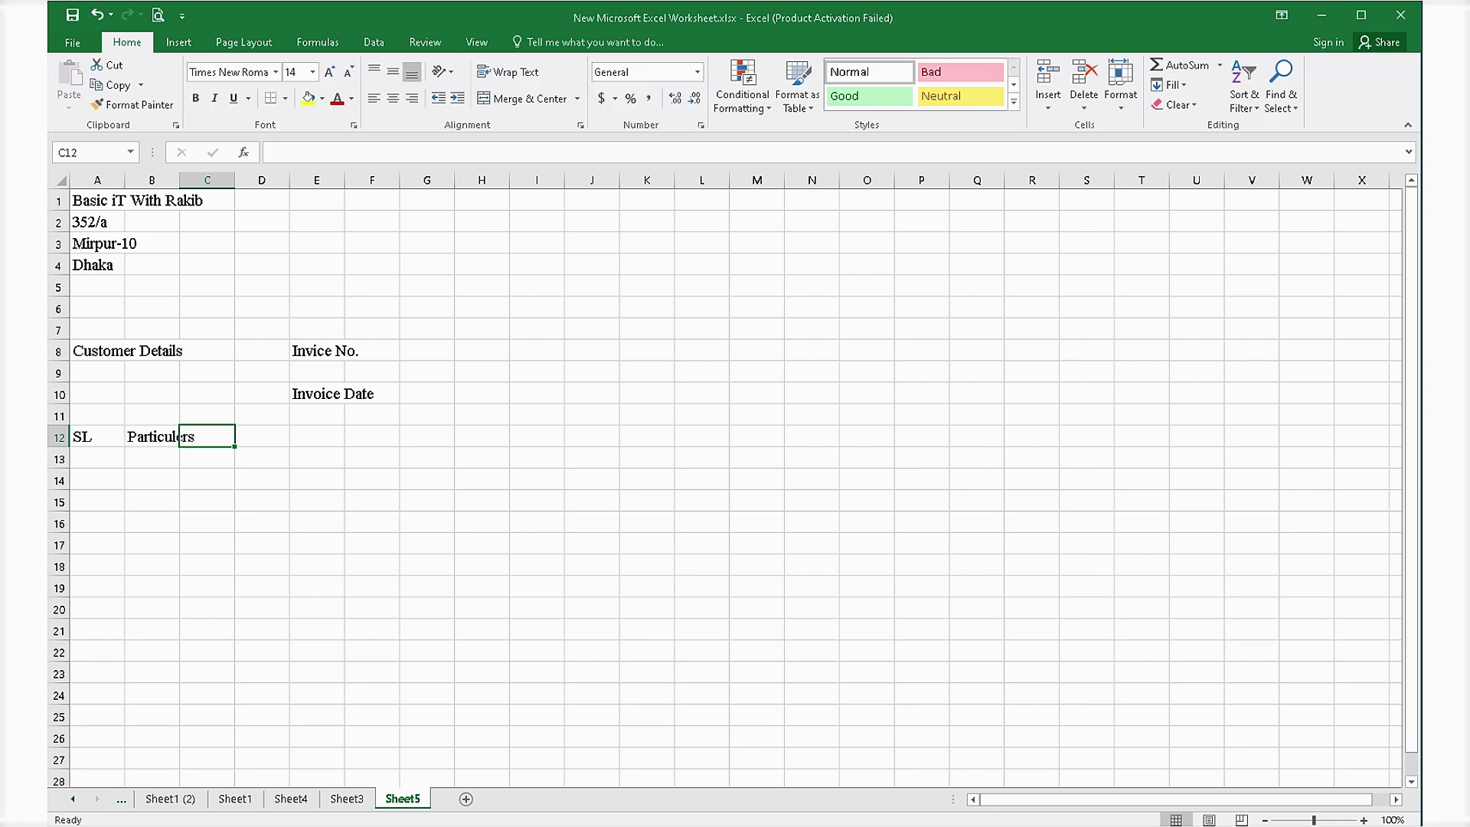
After checking Sheet4, enter 'Quantity' in C12 and 'Rate' in D12 on Sheet5.
left_click(291, 798)
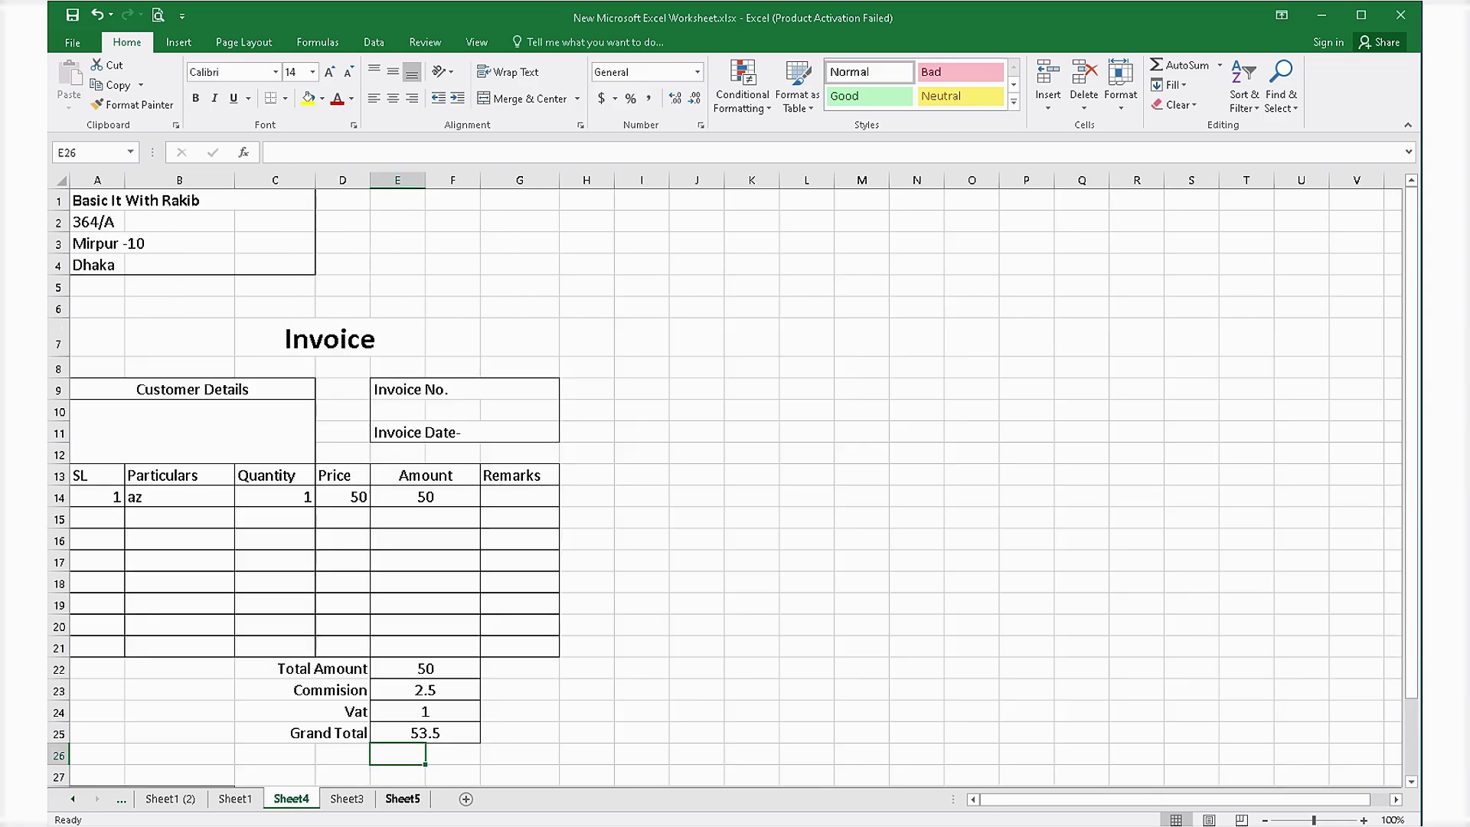
left_click(403, 799)
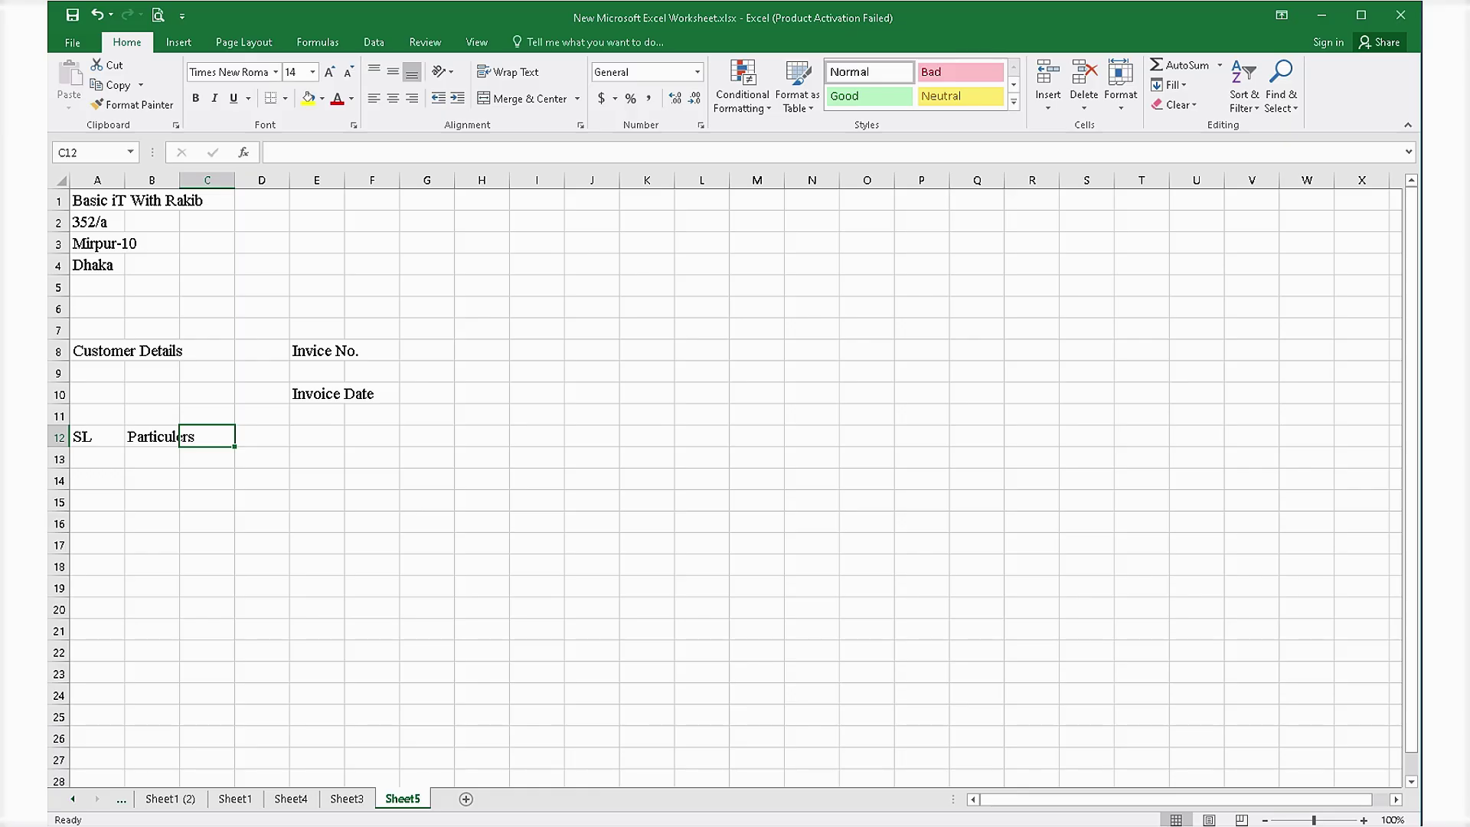
type("Qua")
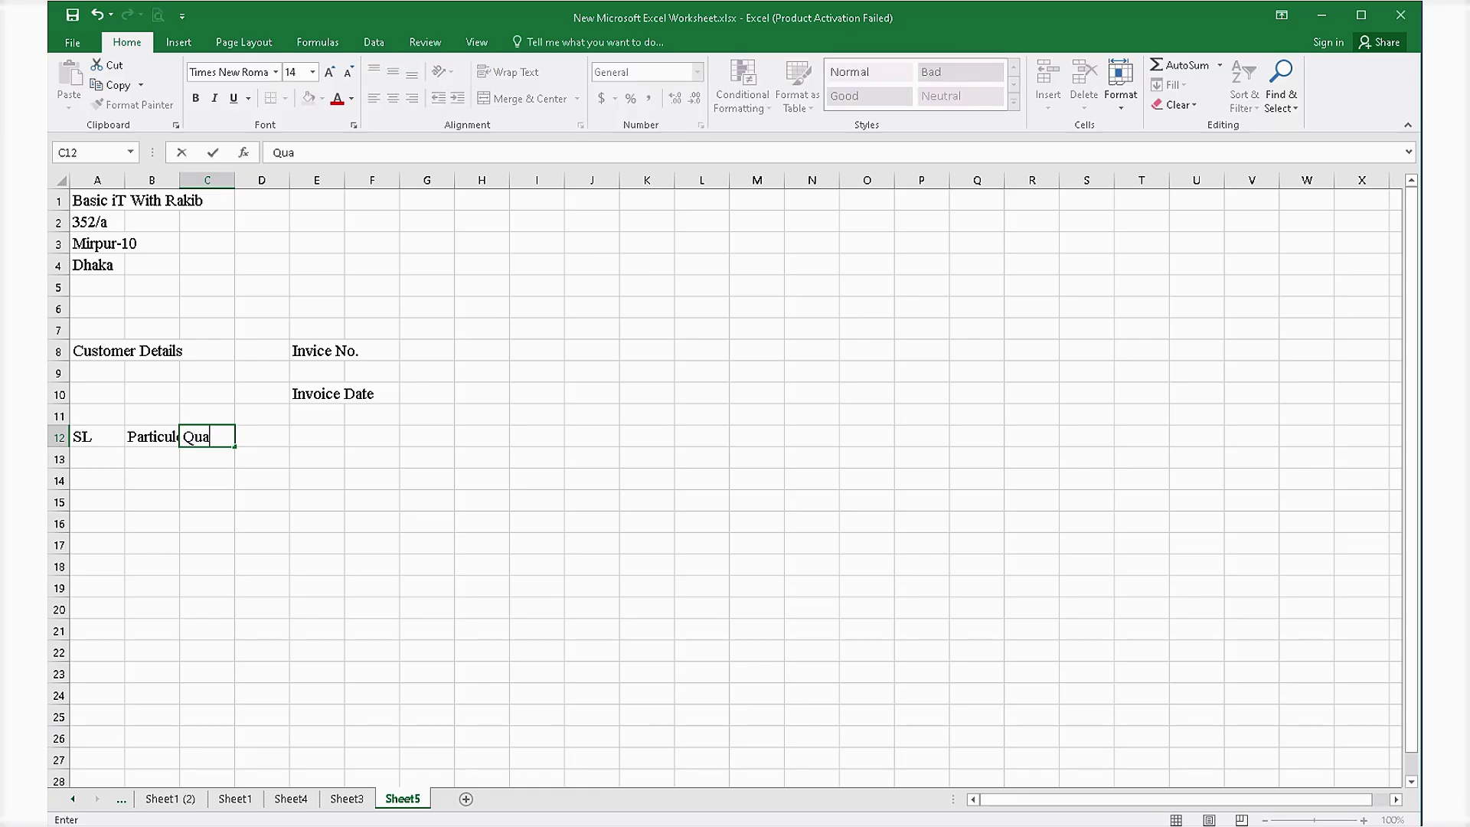
type("ntity")
key("Tab")
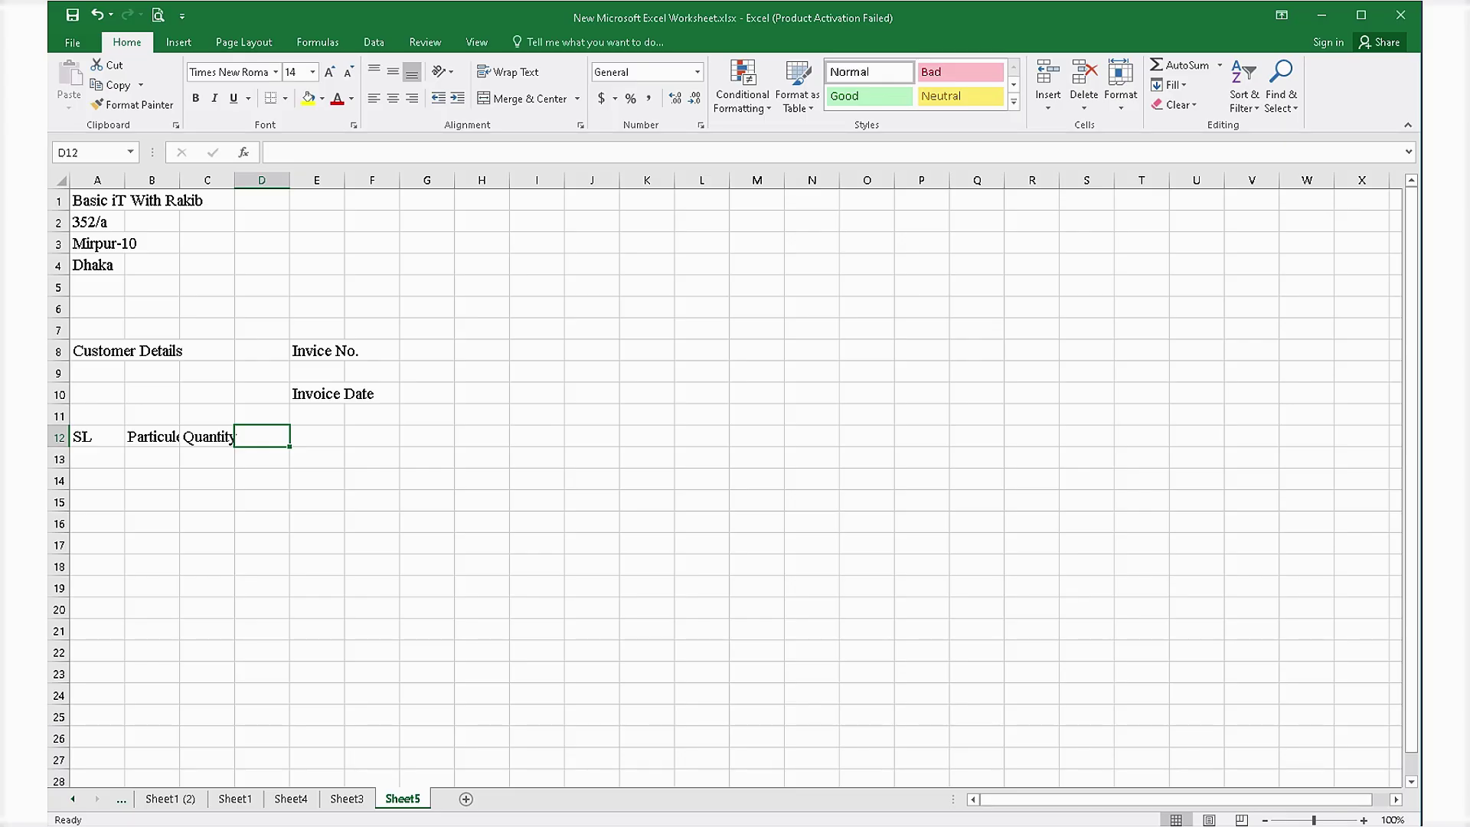
type("P")
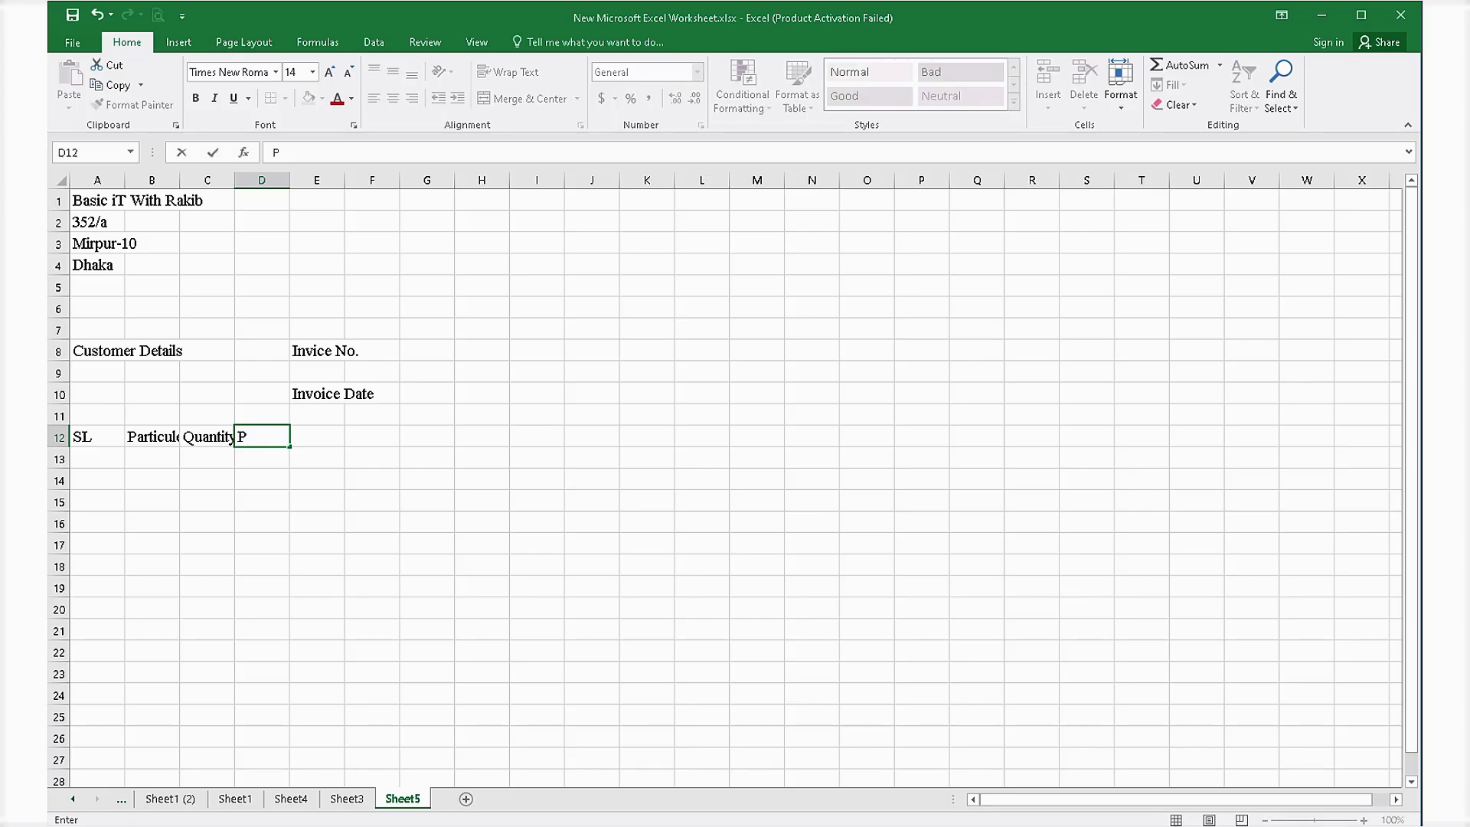
key("BackSpace")
type("Rate")
key("Tab")
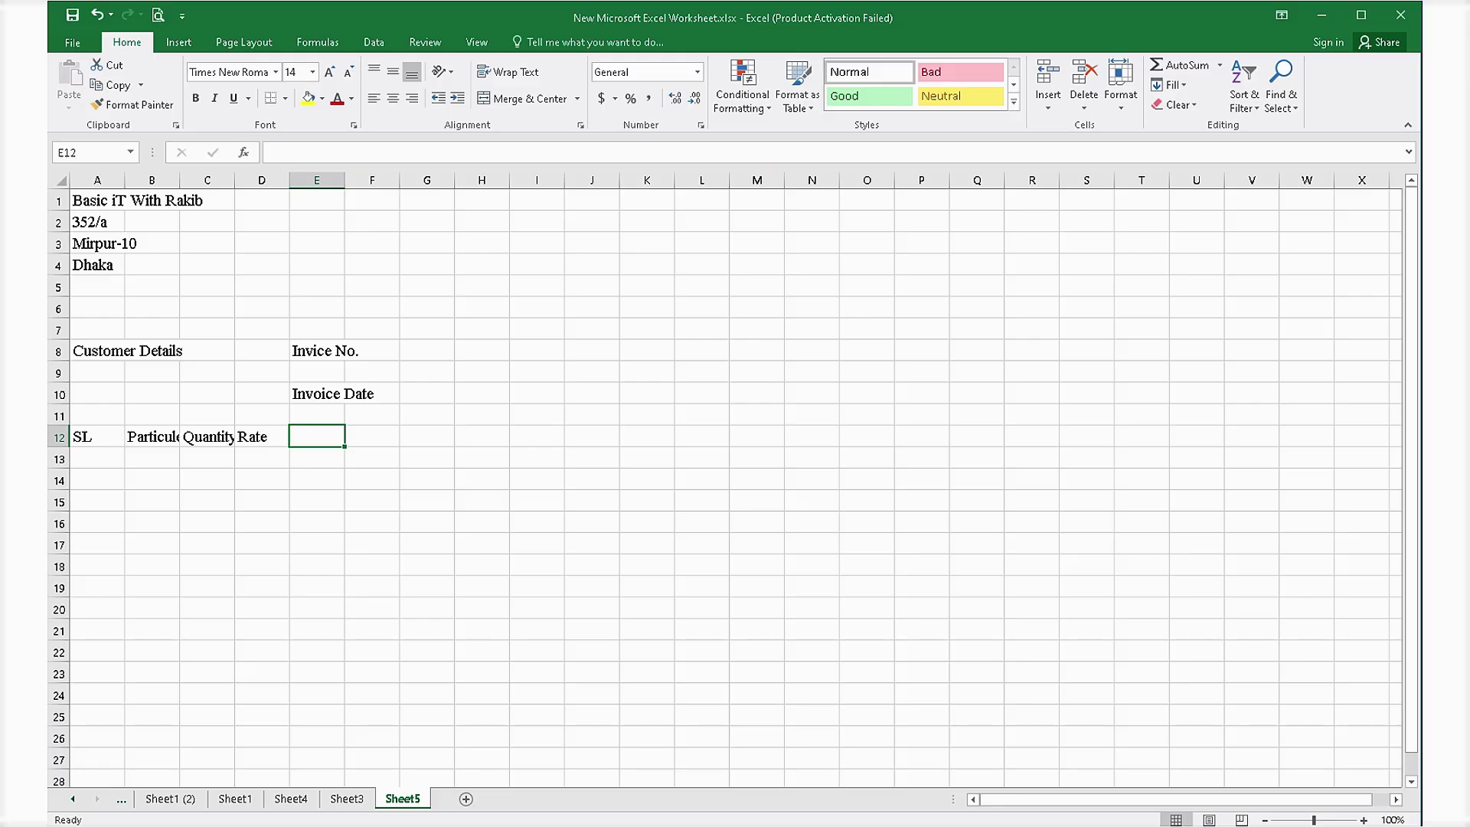
Add the headings 'Amount' in E12 and 'Remarks' in F12.
type("Amo")
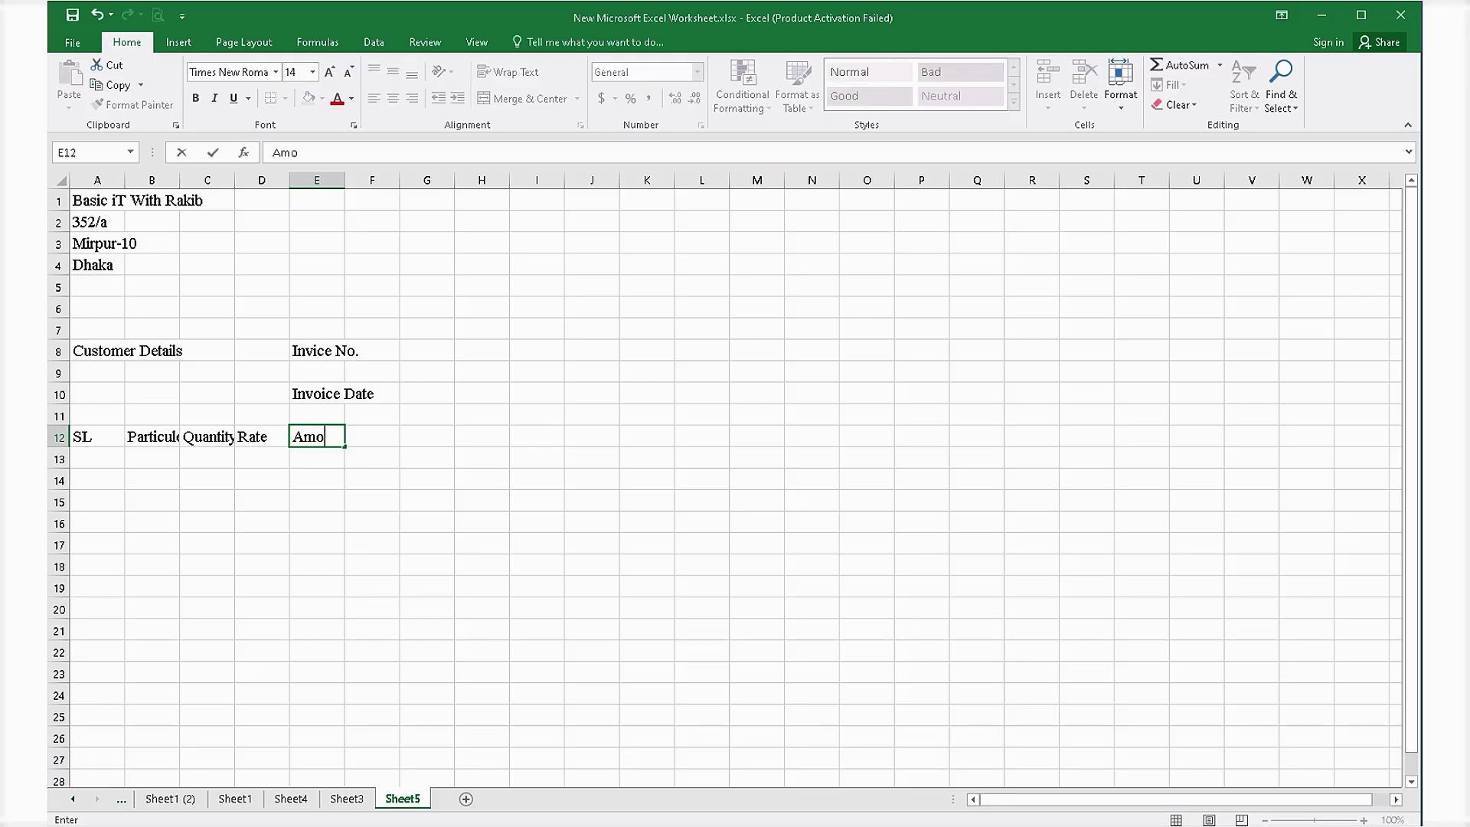
type("unt")
key("Tab")
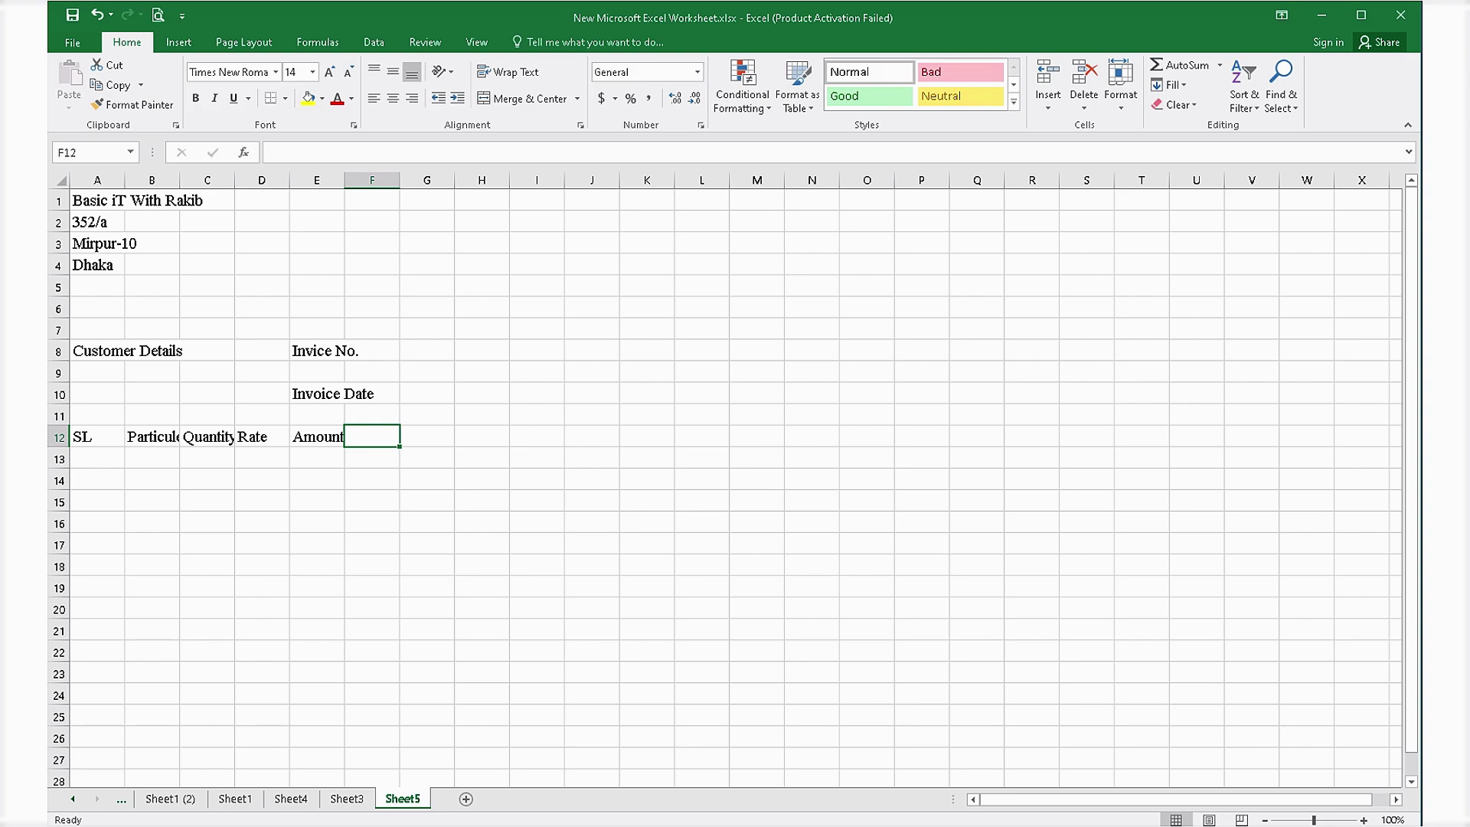
type("Re")
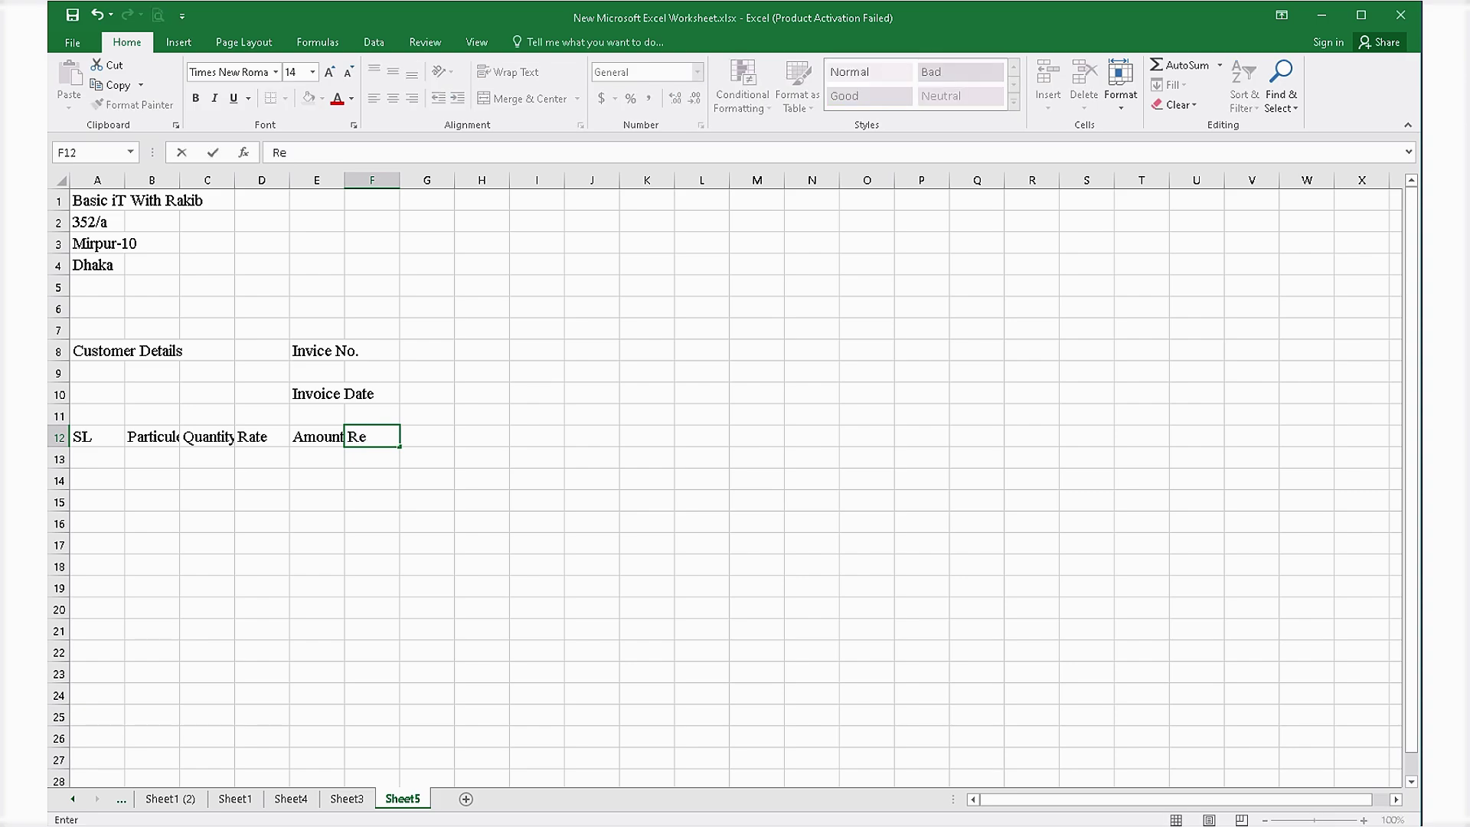
type("marks")
left_click(317, 587)
left_click(97, 458)
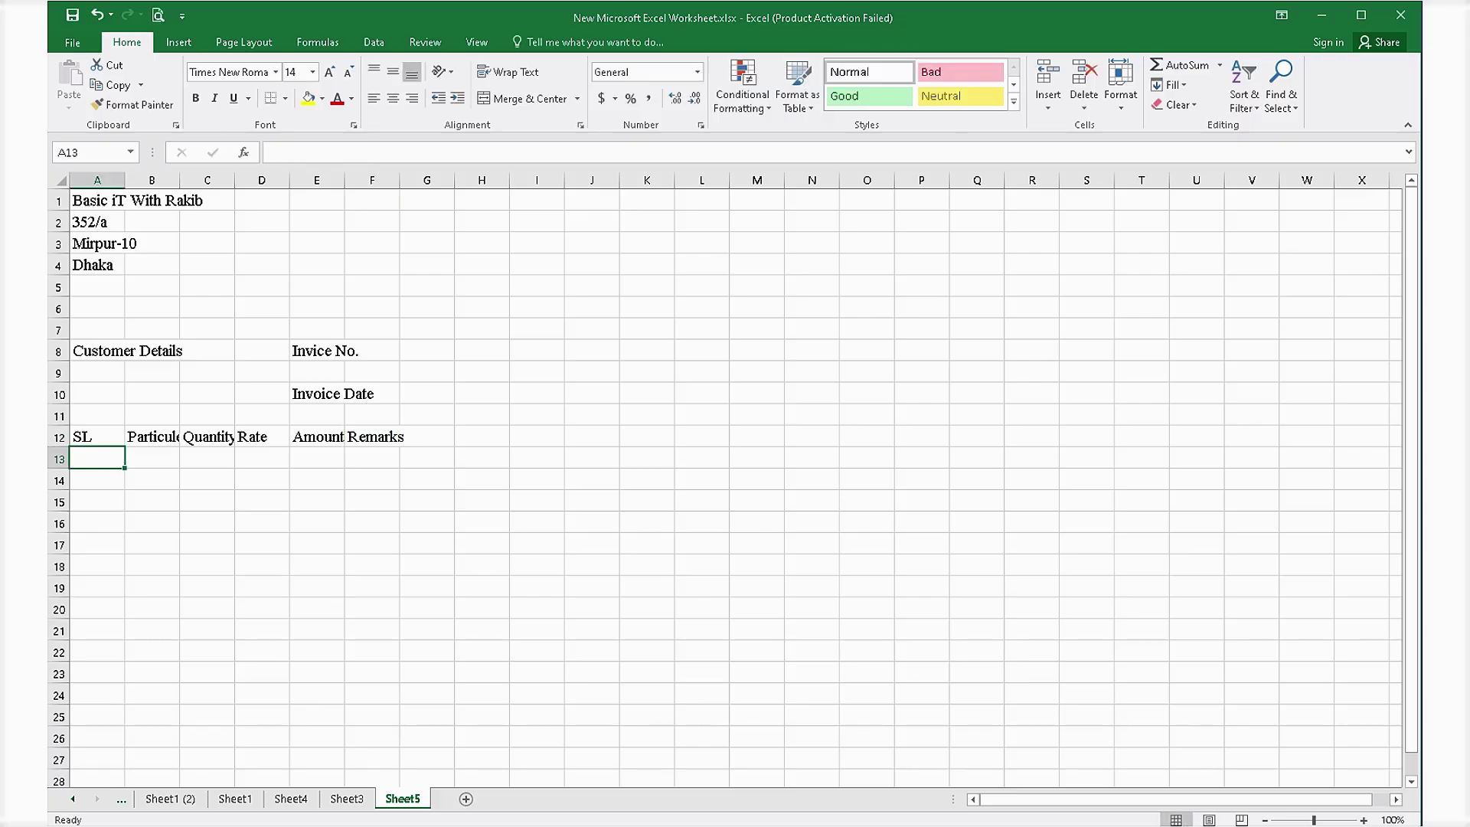
Review the finished invoice layout on Sheet4, then return to Sheet5.
left_click(152, 651)
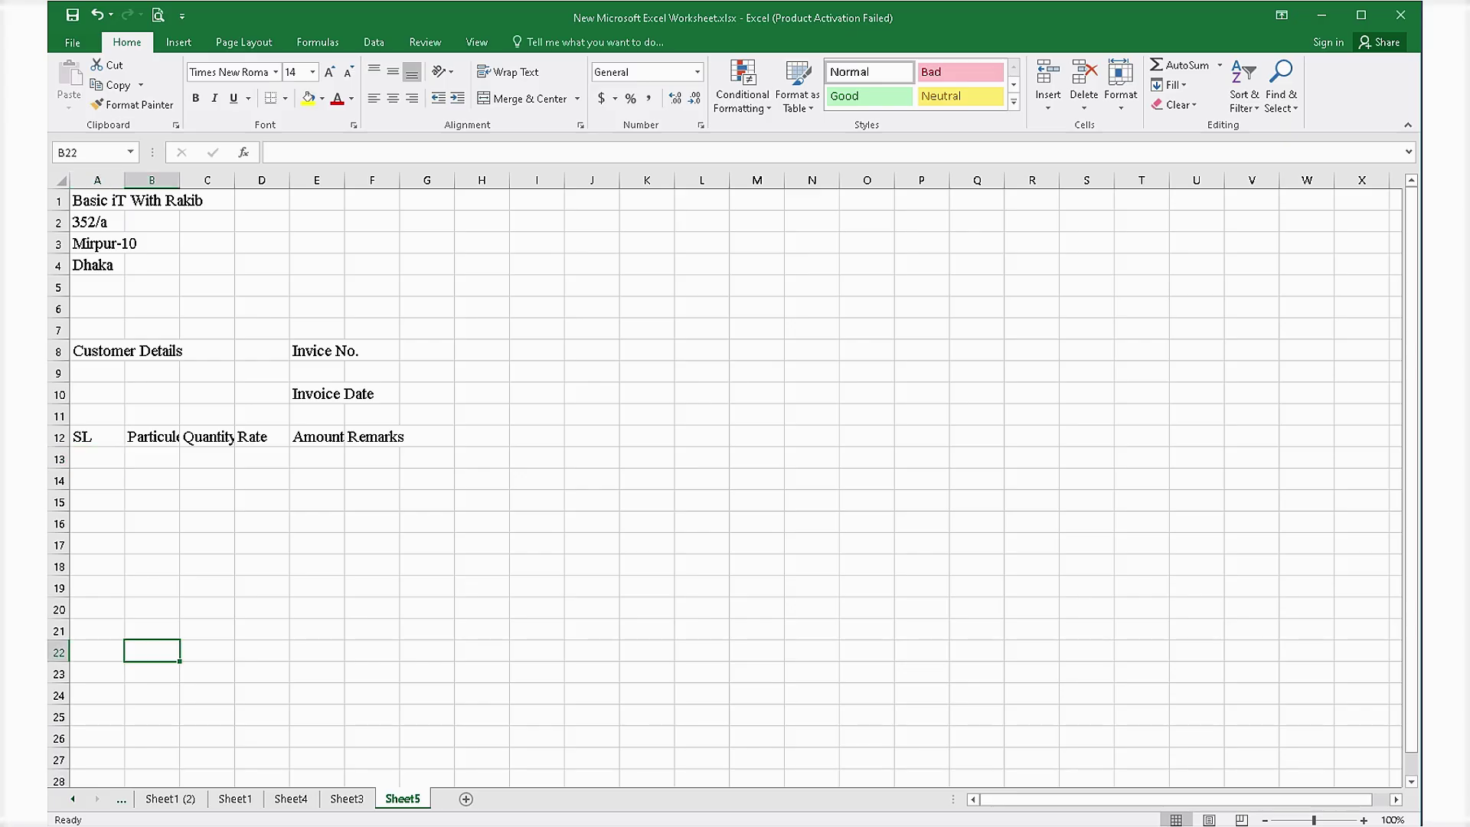
left_click(152, 673)
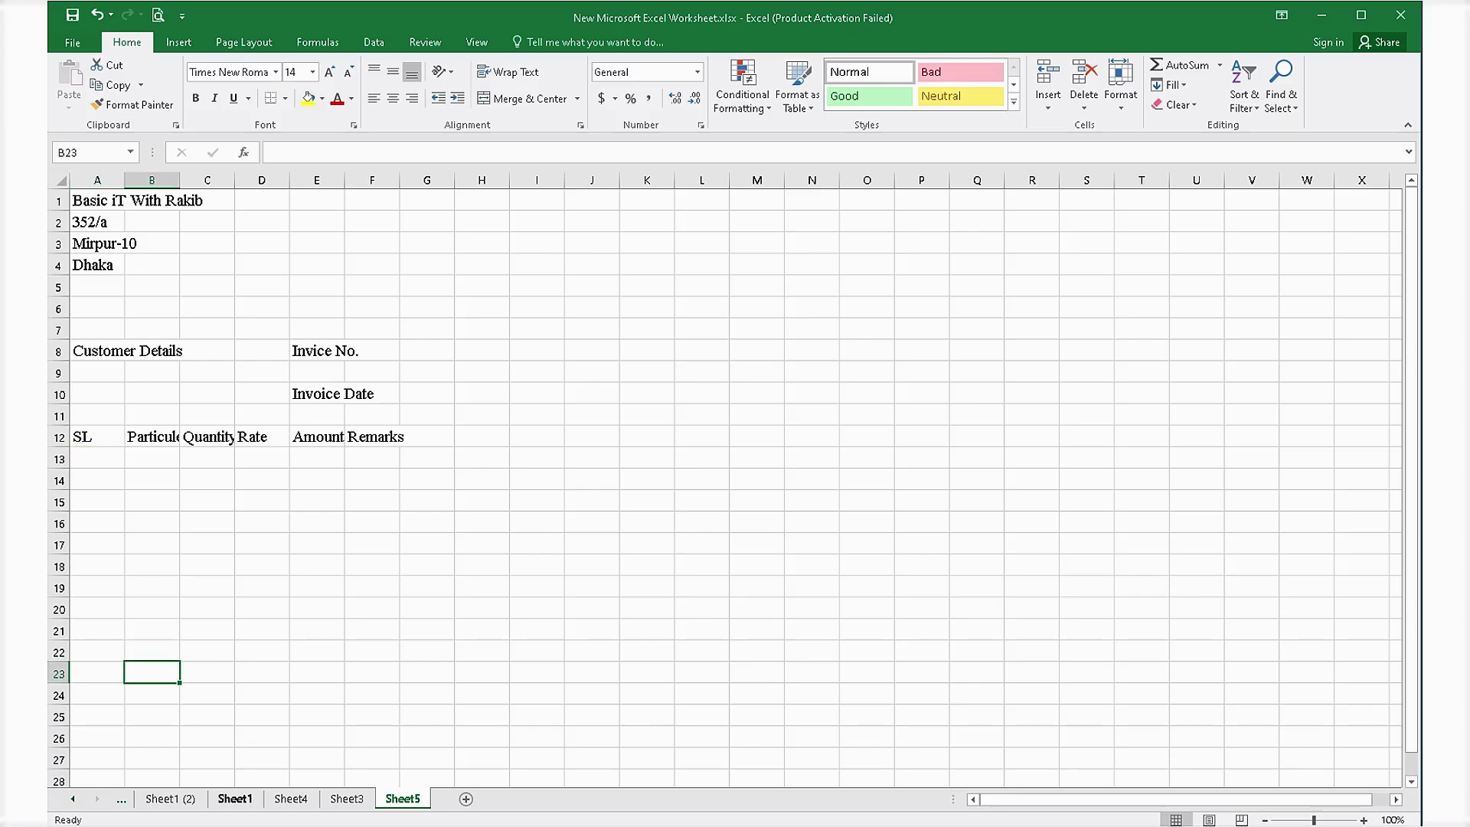
left_click(235, 799)
left_click(291, 798)
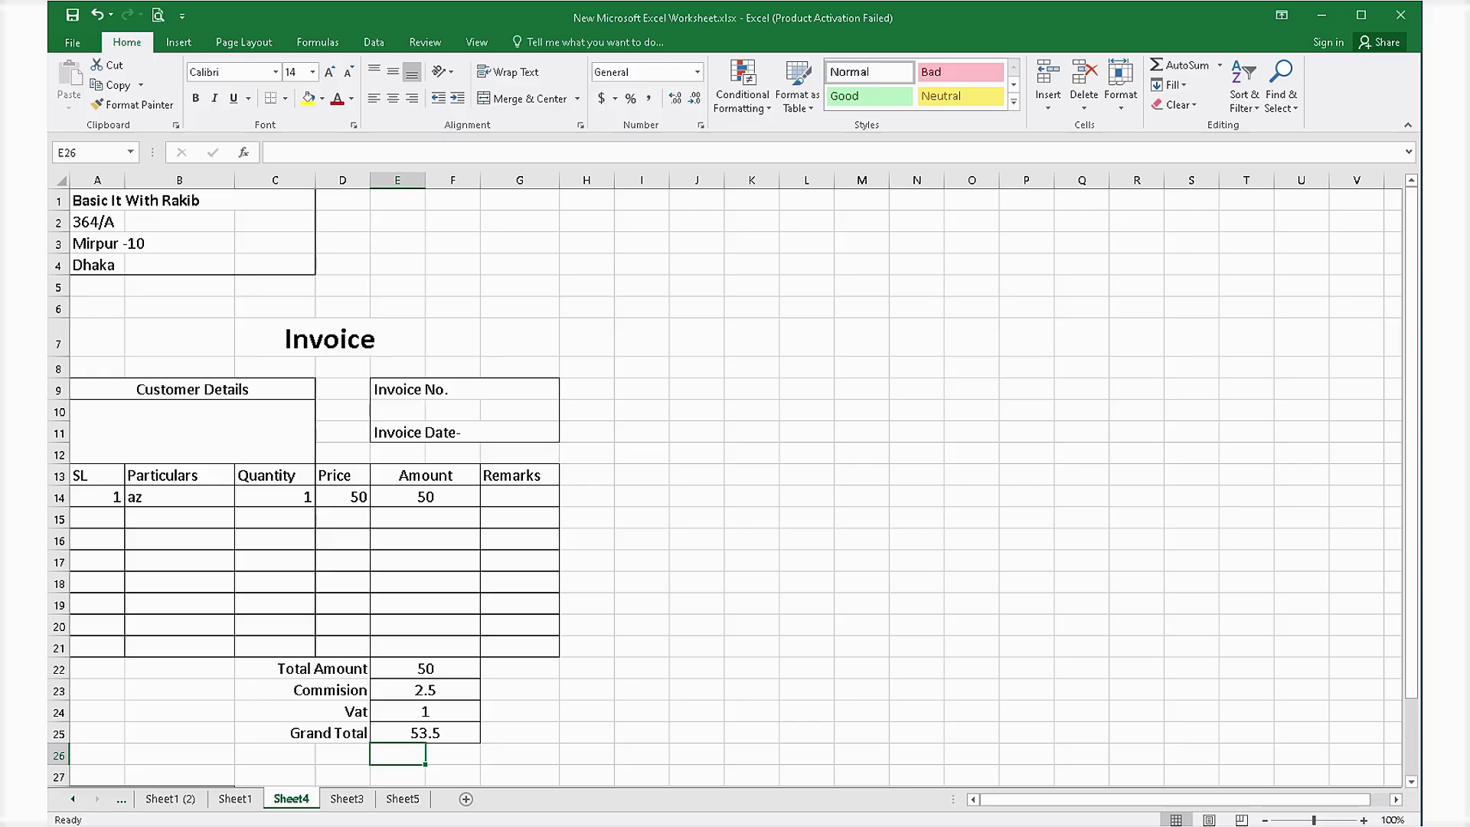
scroll(724, 490, "down", 3)
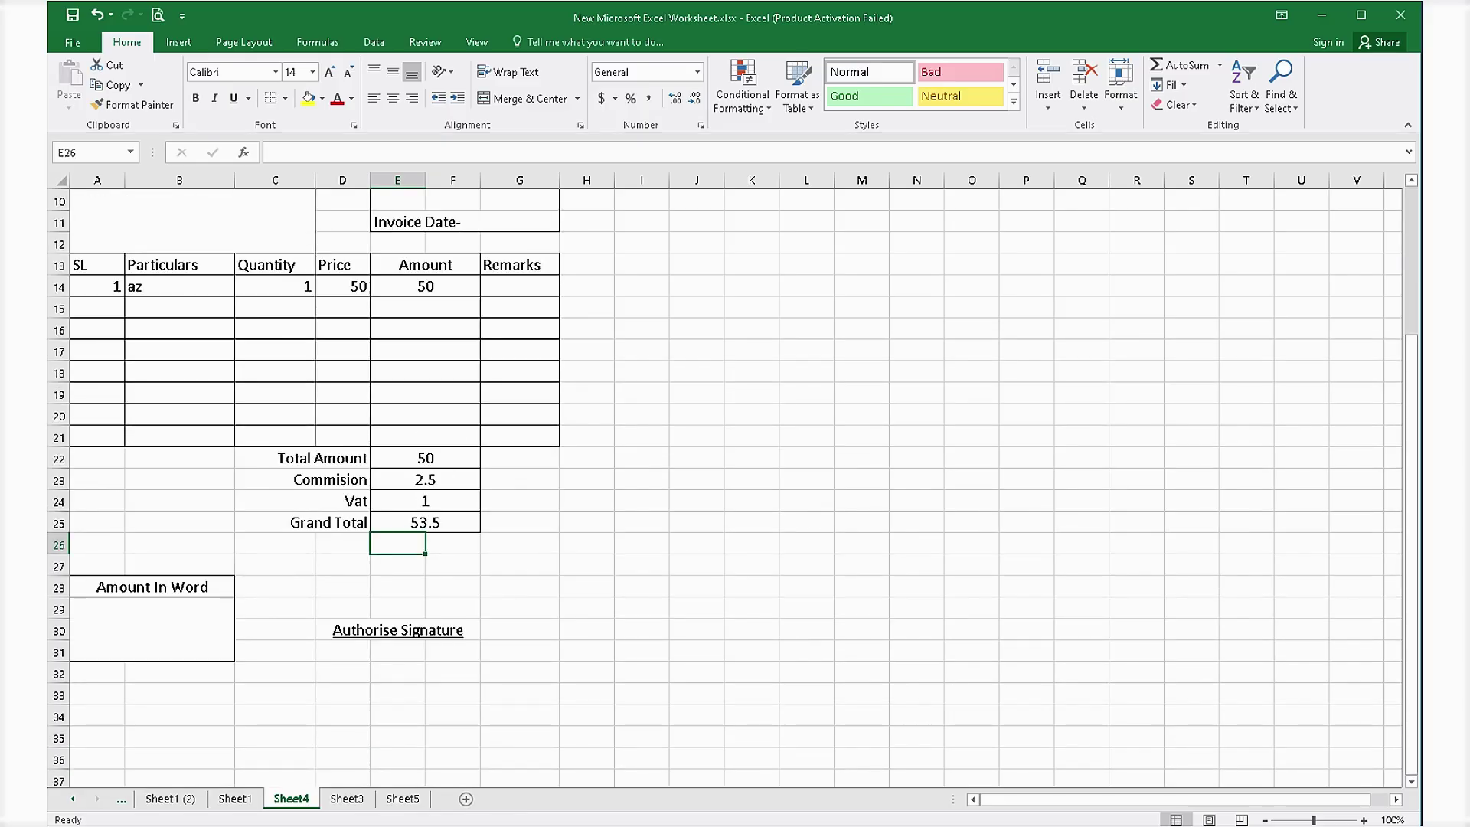
left_click(347, 799)
left_click(403, 799)
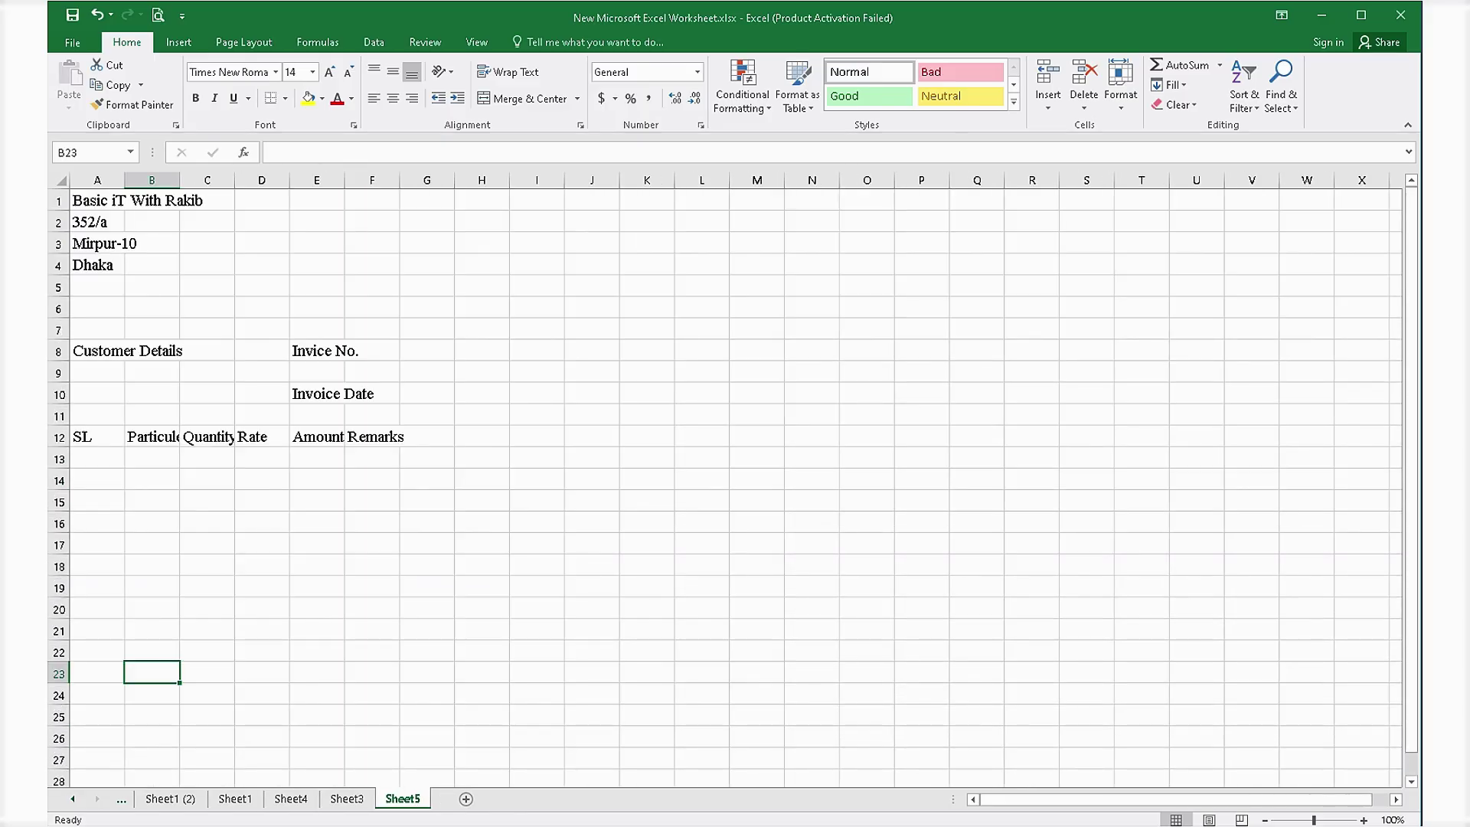
Enter 'Amount In Word' in B23, discarding an unfinished 'Grand' entry in D23.
type("Am")
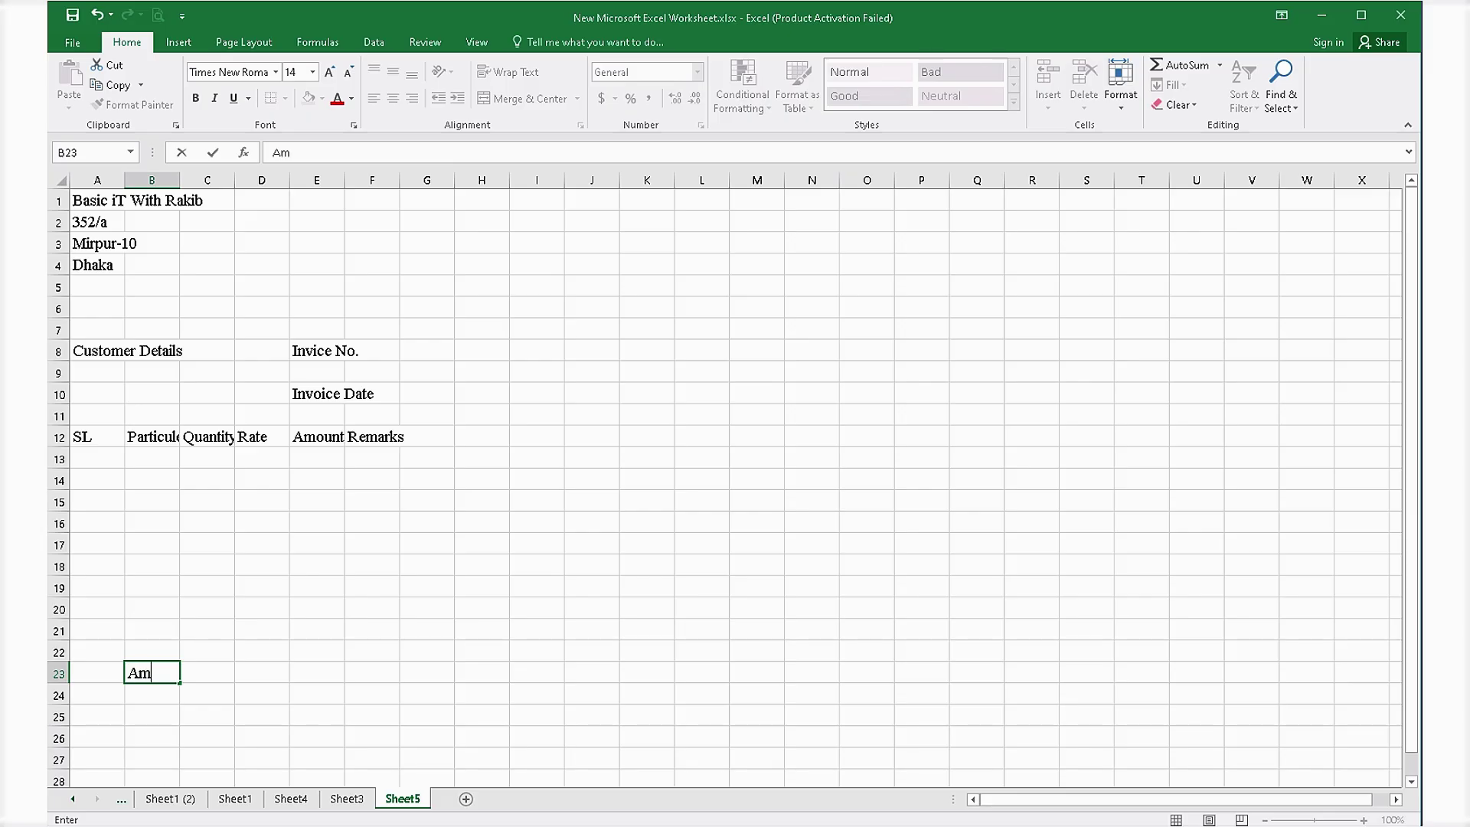
type("ount In Wo")
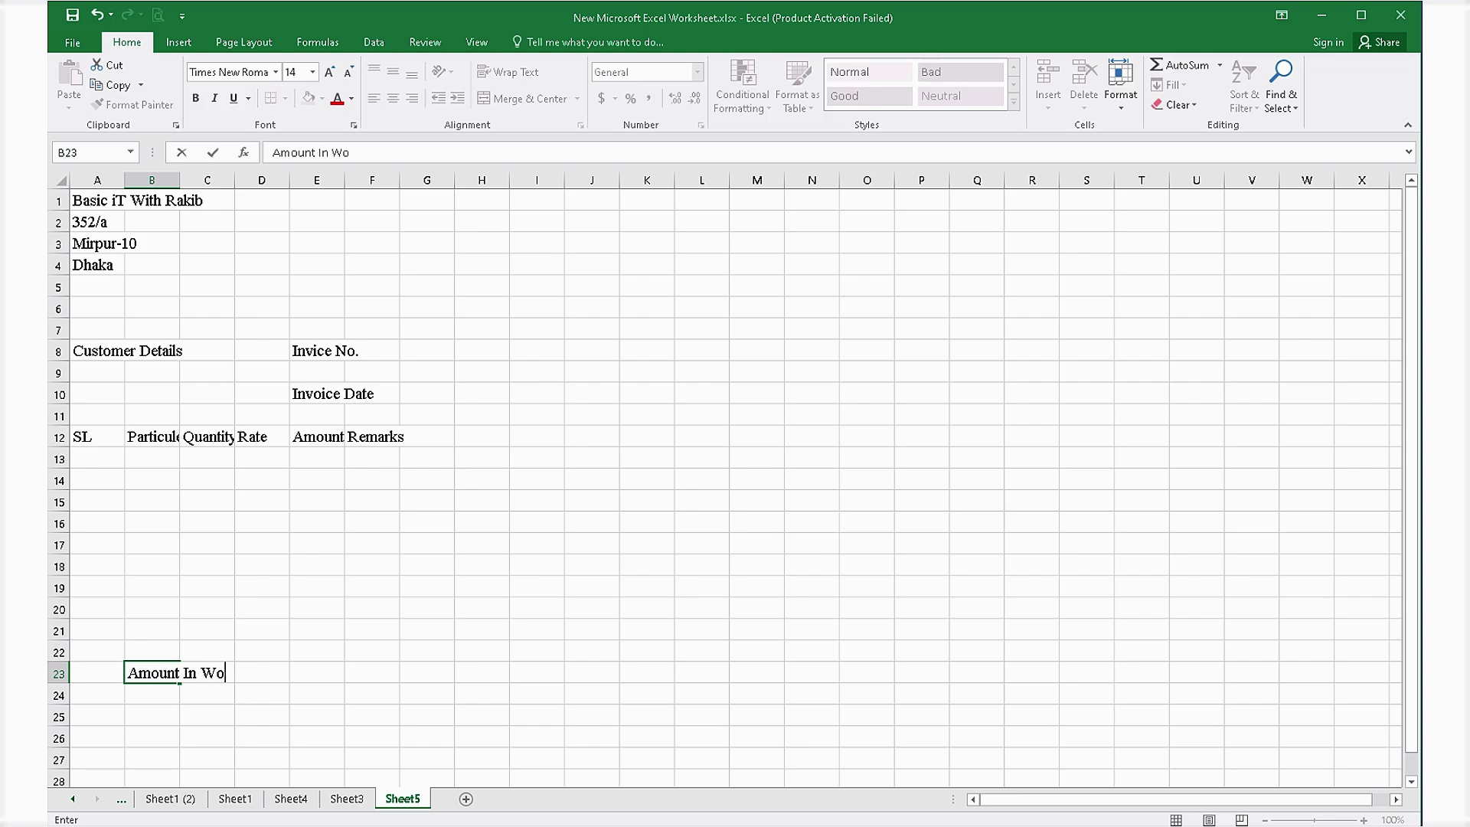
type("rd")
key("Right")
key("Right")
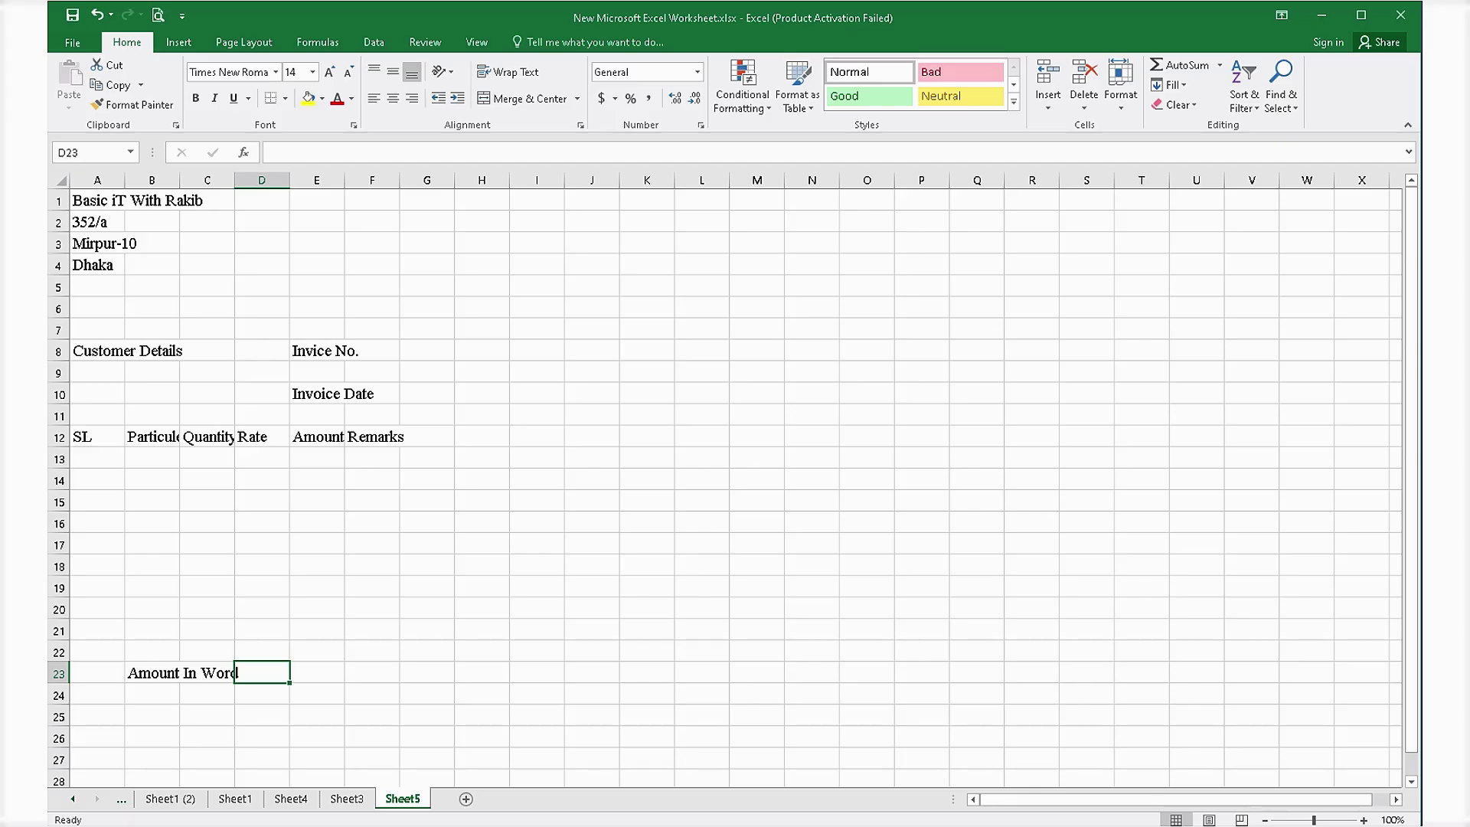
key("Right")
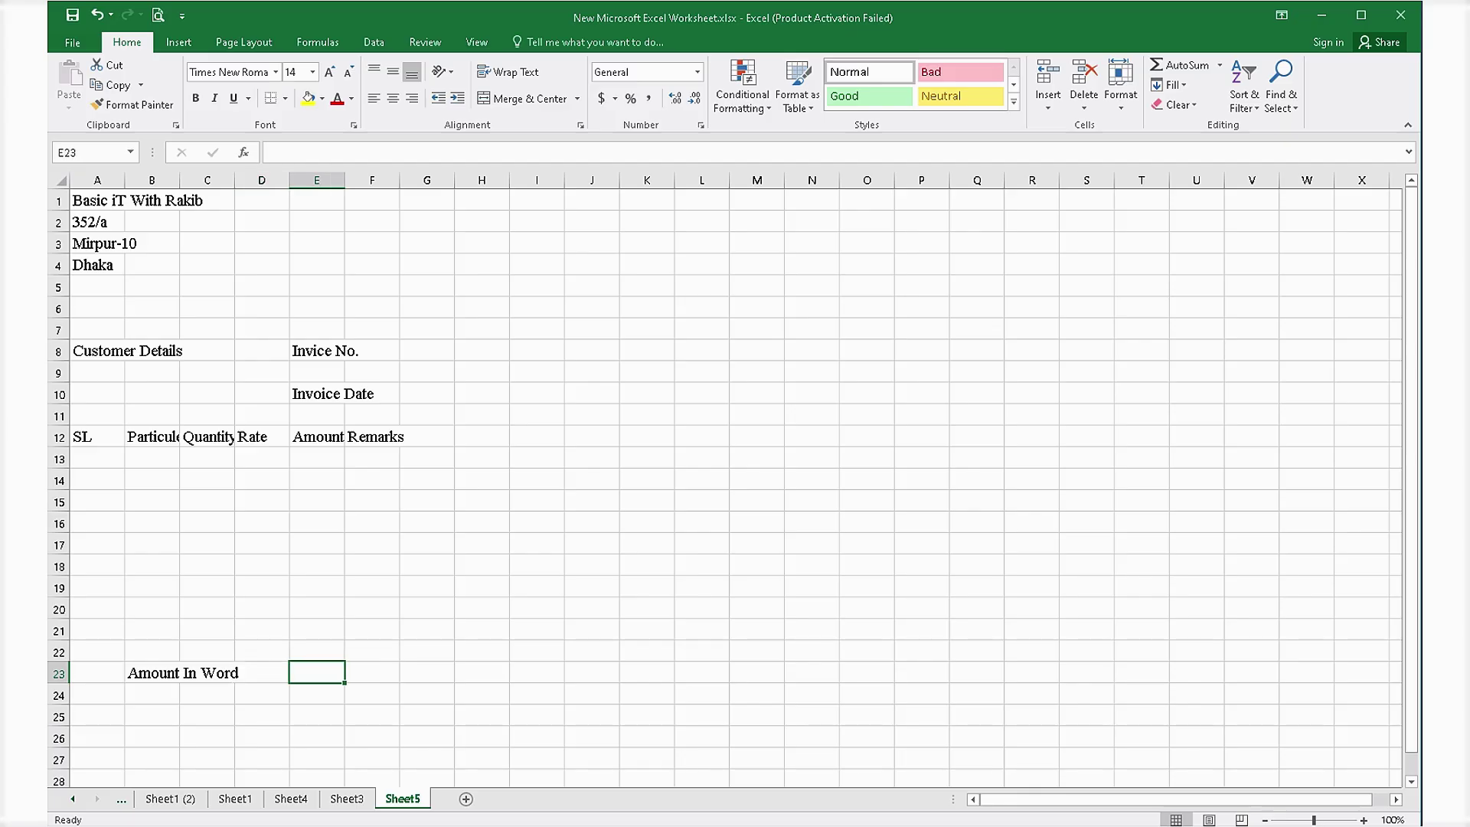
key("Left")
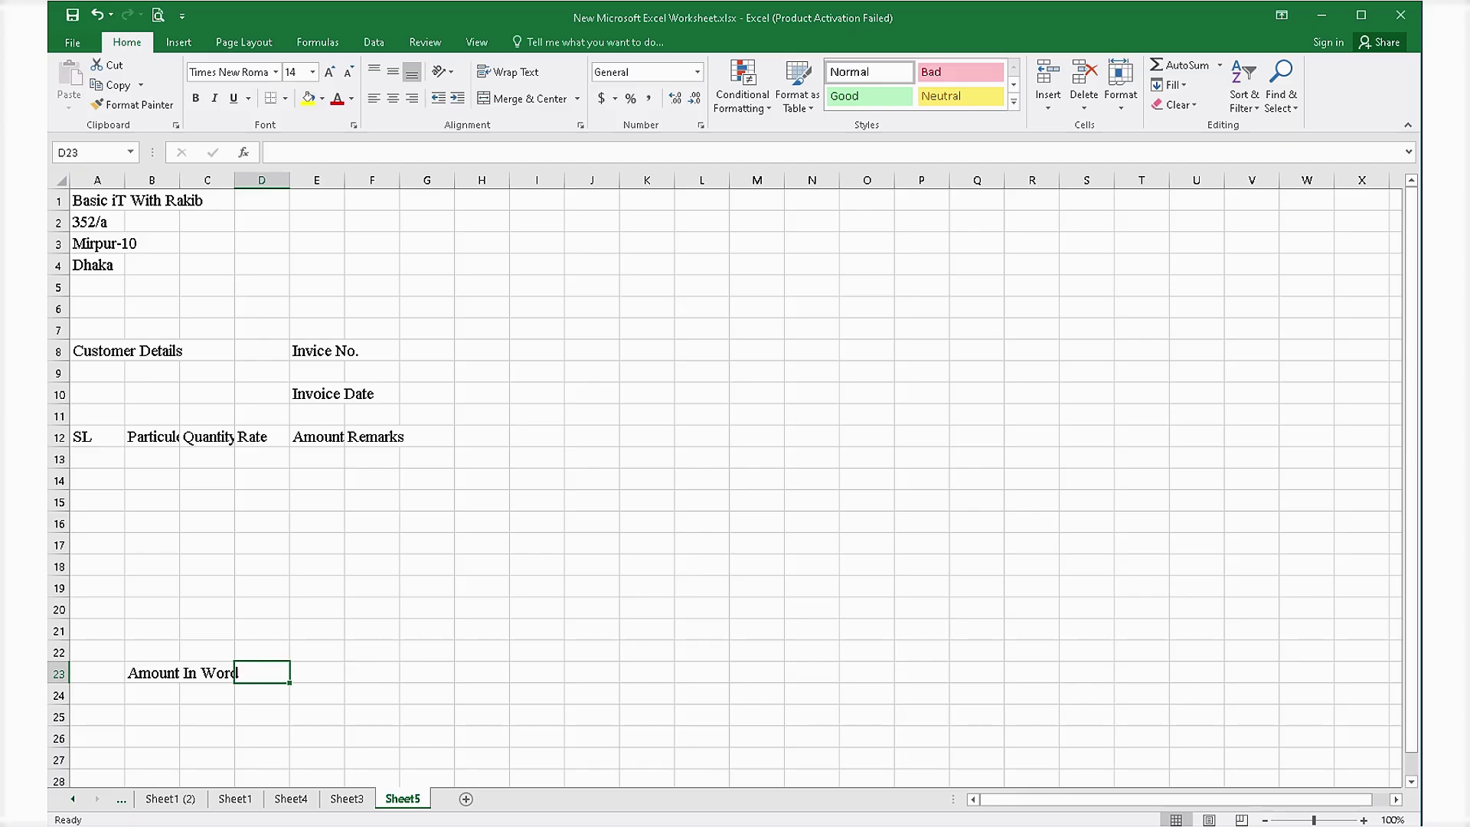
type("Gr")
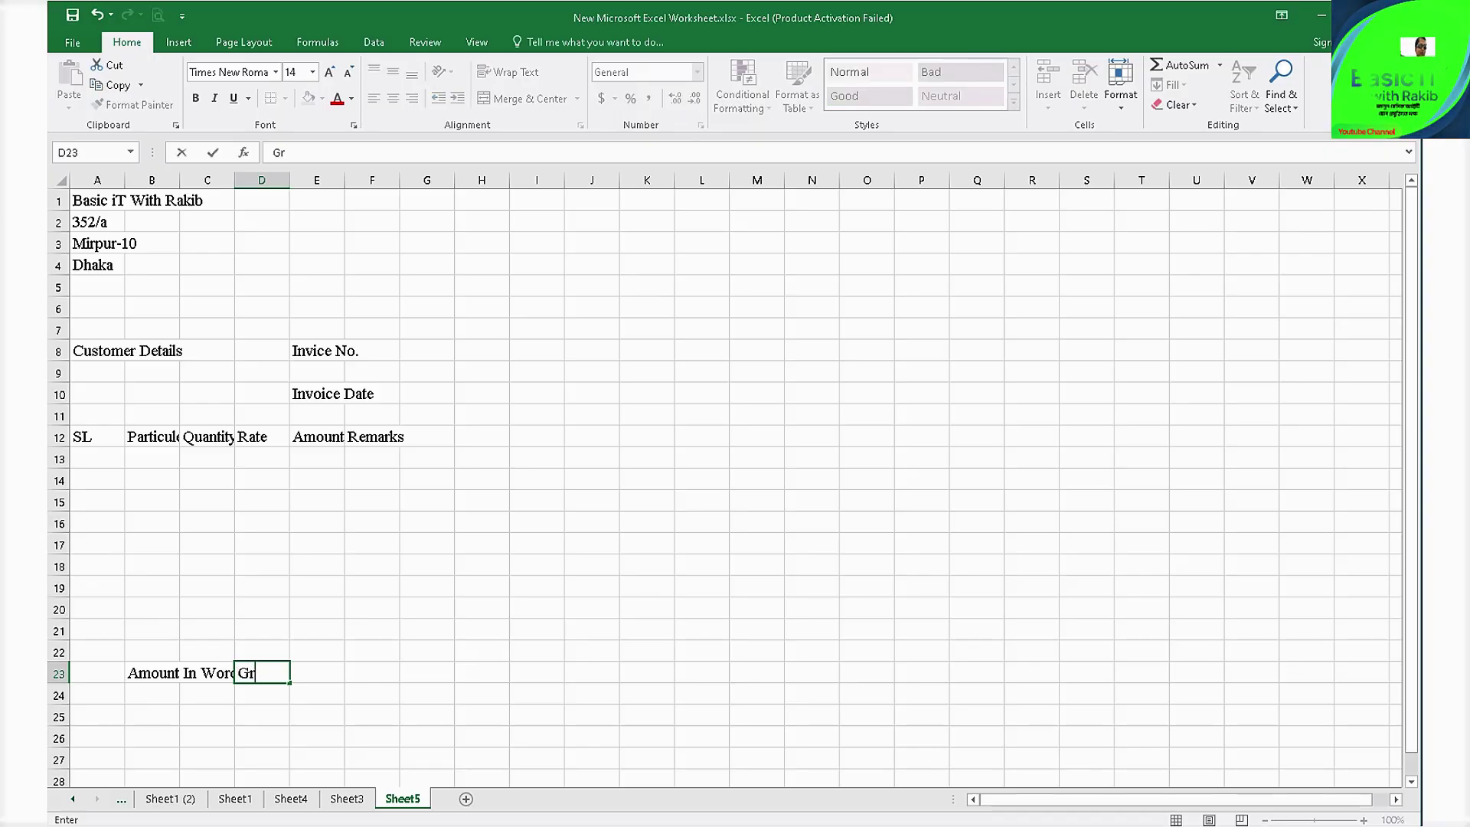
type("an")
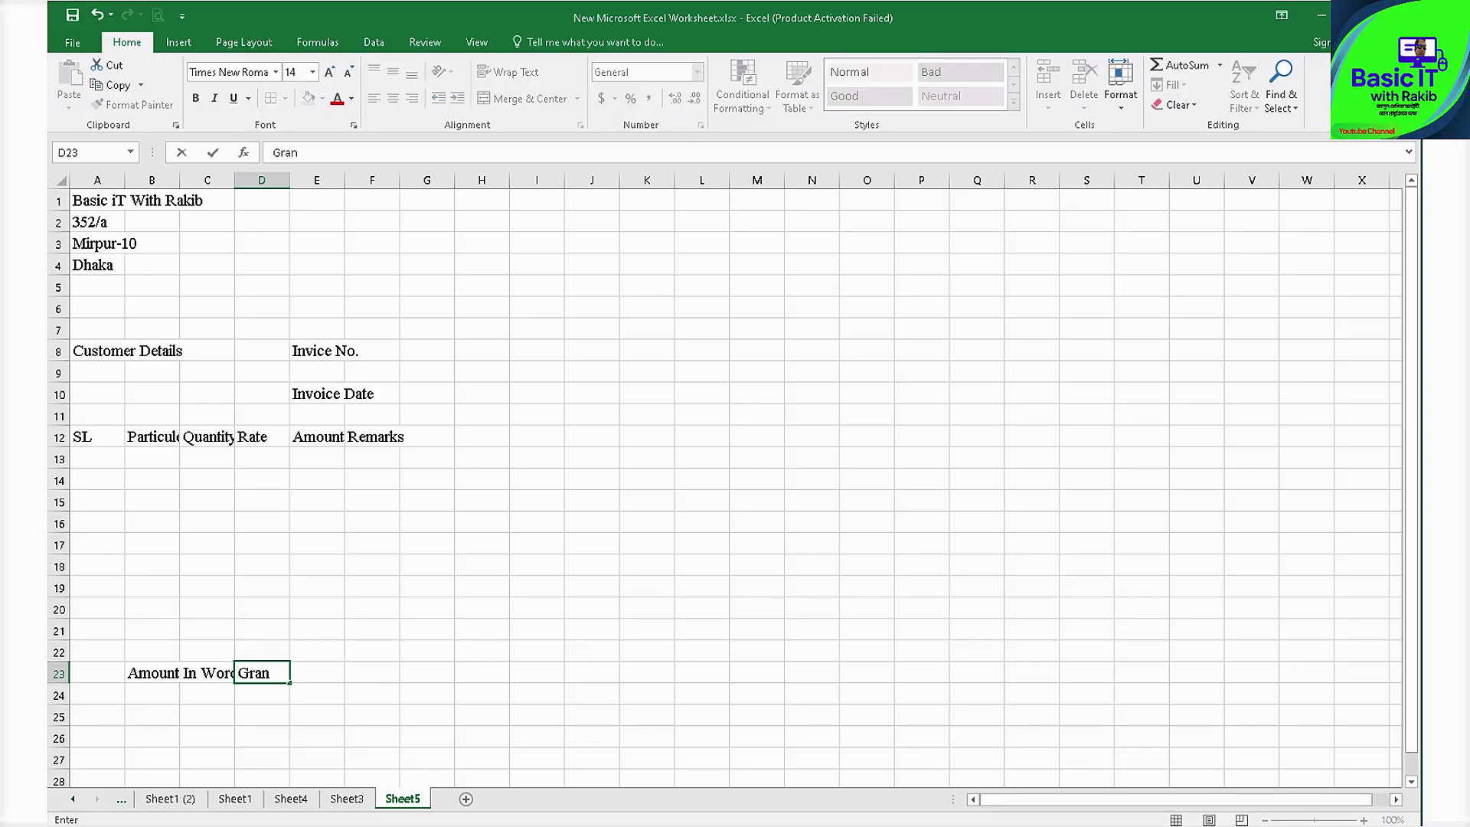
type("d")
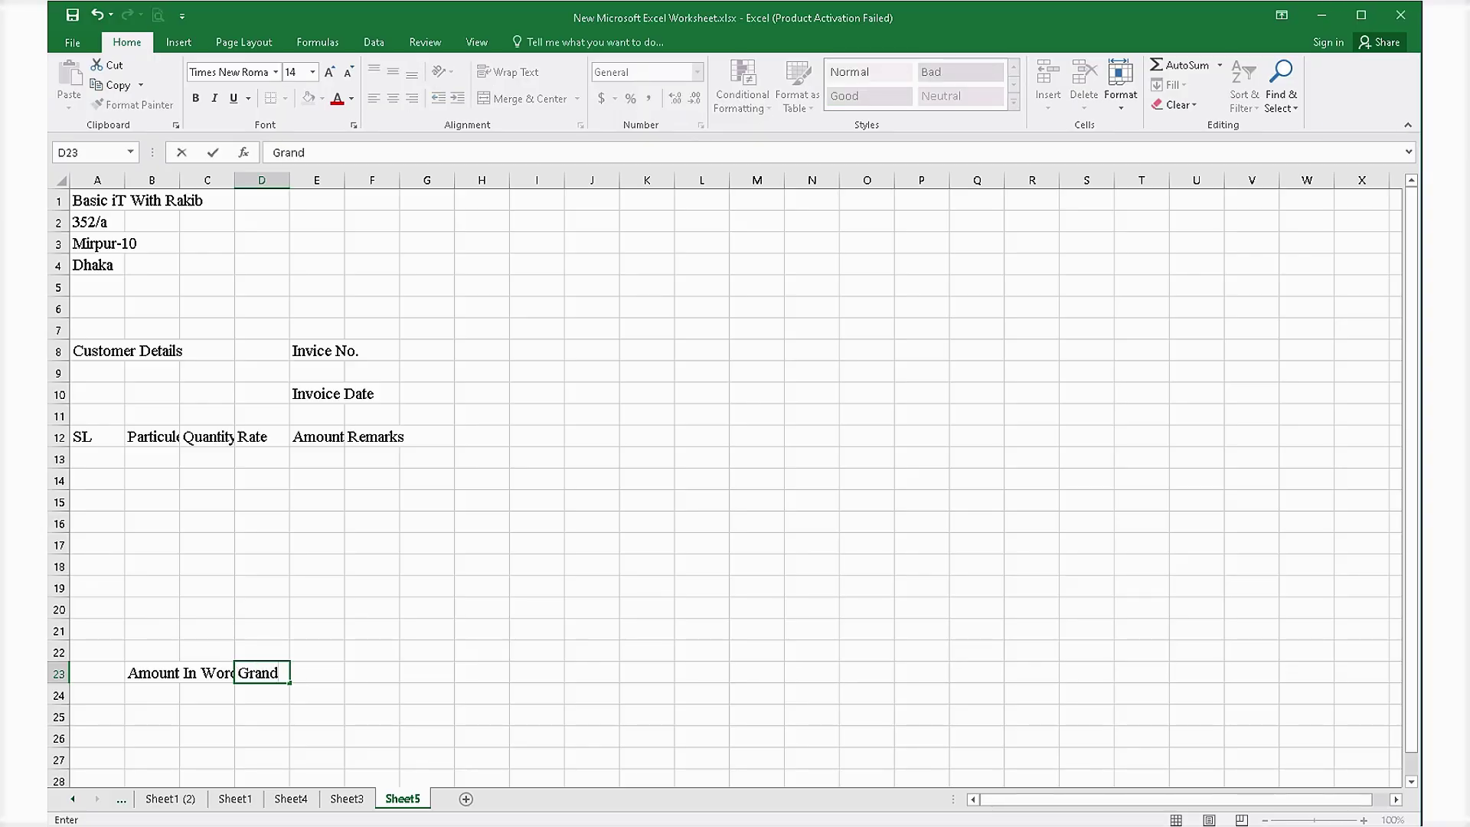
key("Escape")
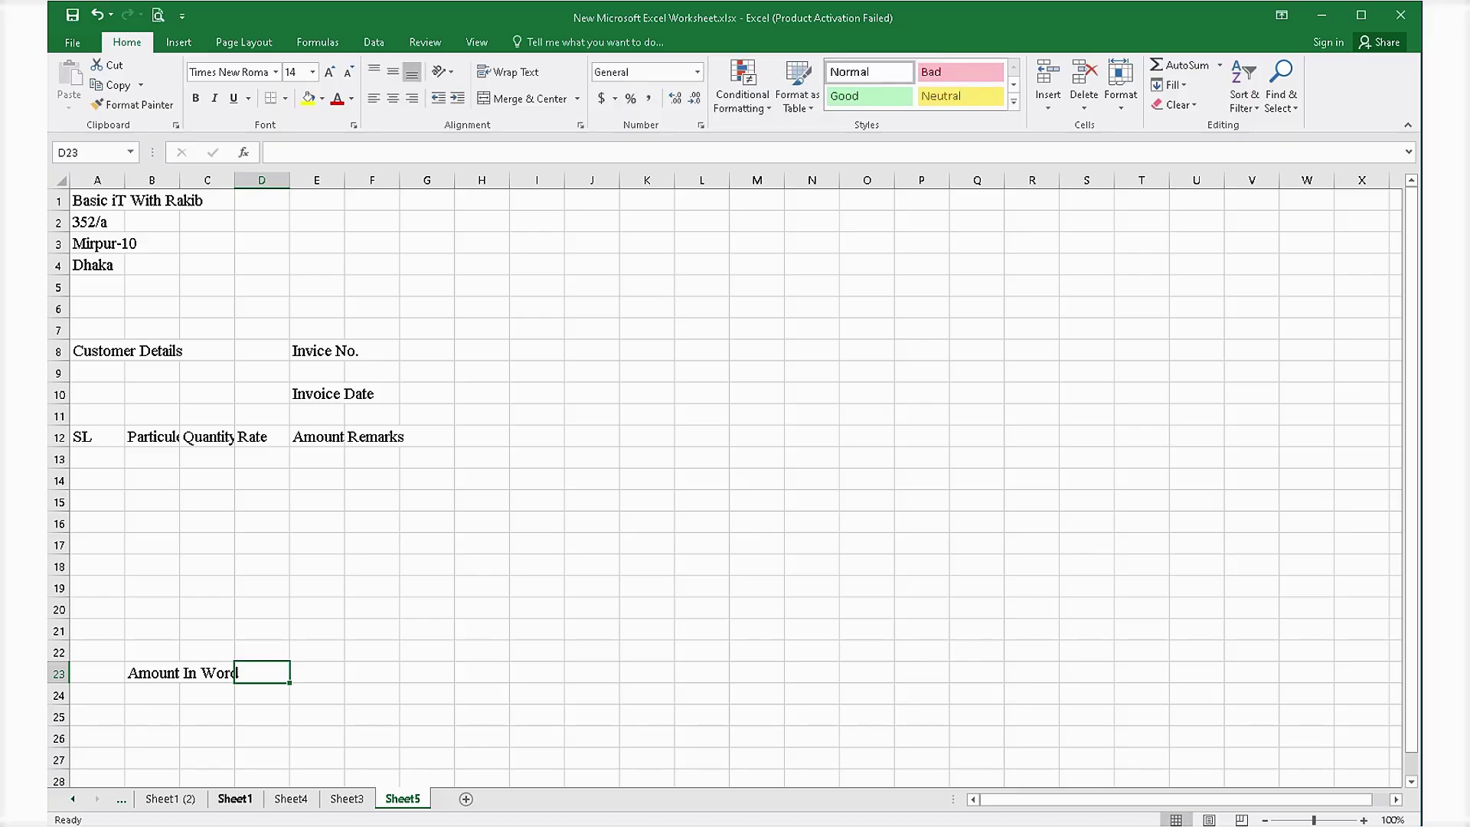
On Sheet5, type Total, Commision, Vat and Grand Total down cells D23 to D26.
left_click(235, 798)
left_click(291, 799)
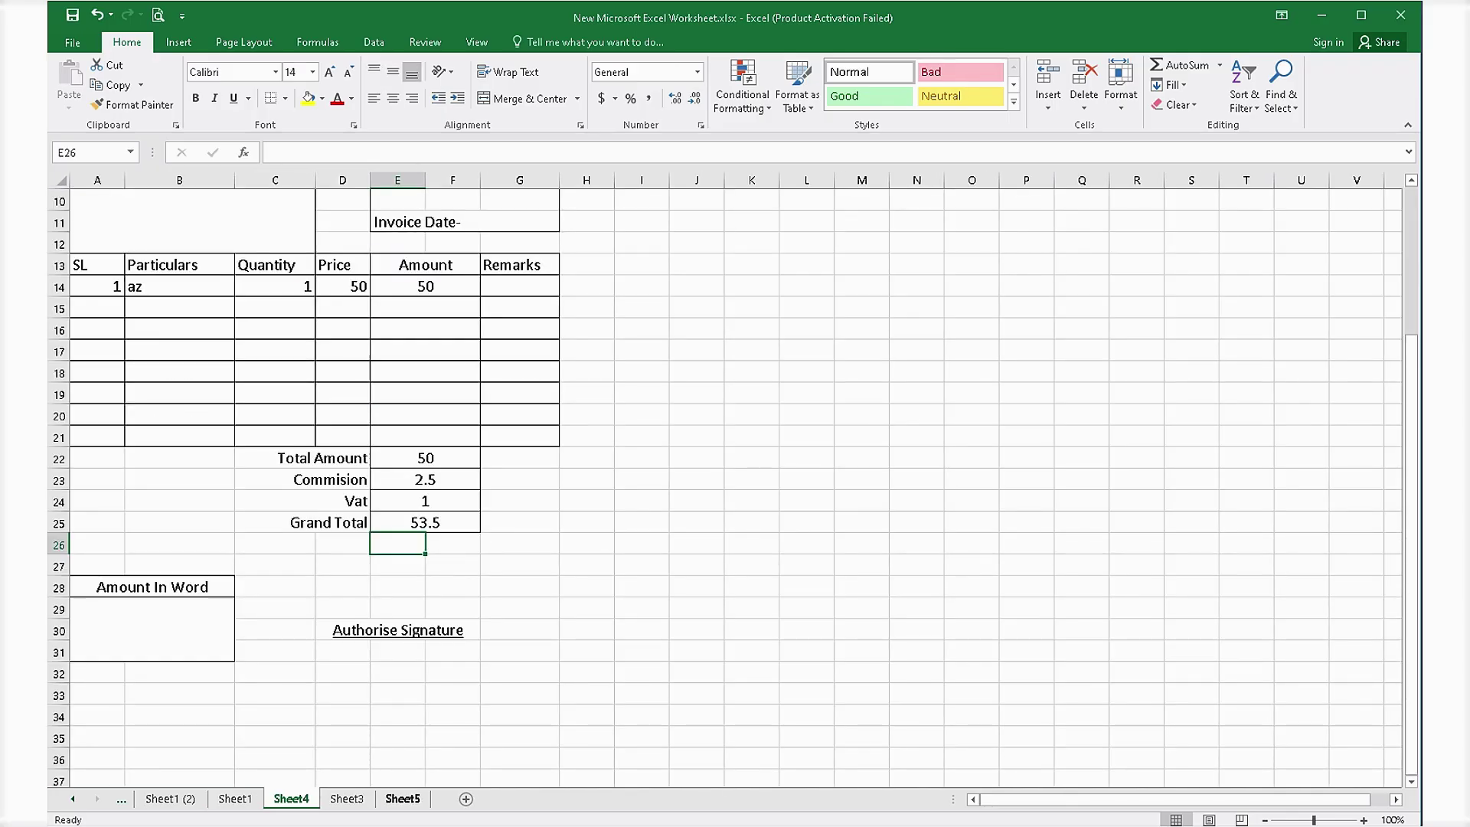
left_click(403, 798)
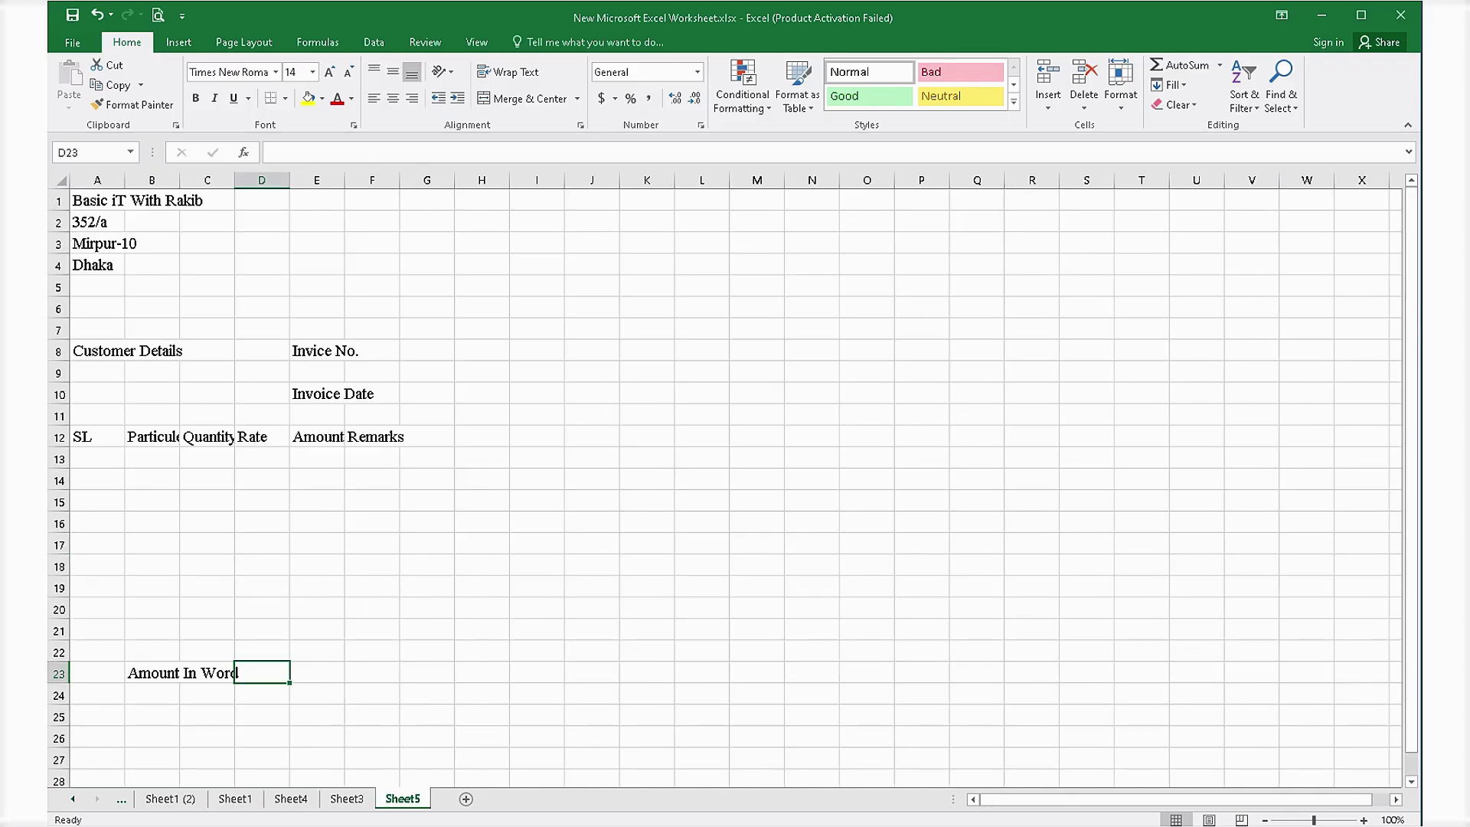
type("Total")
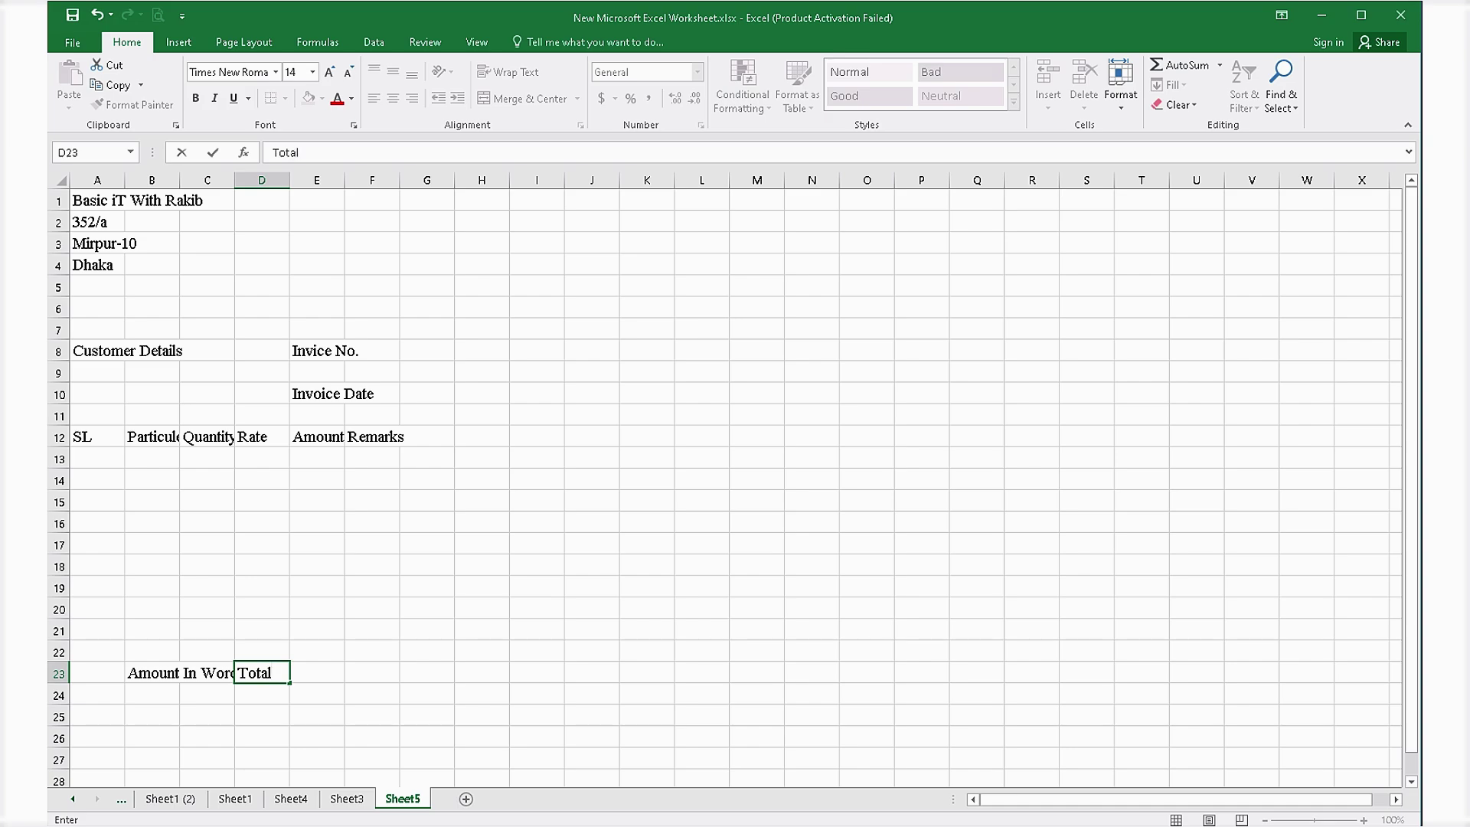
key("Return")
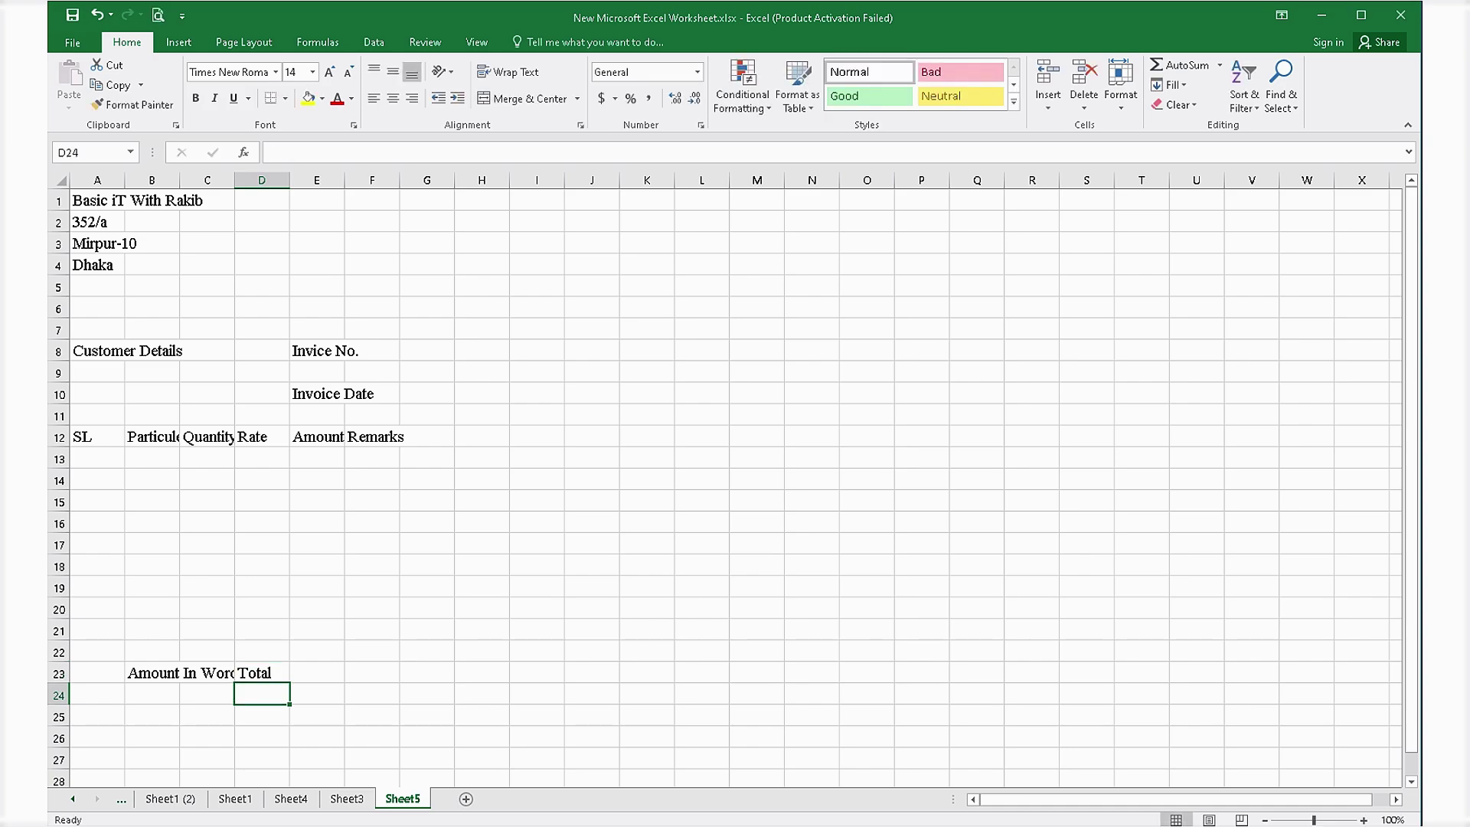
type("Commisi")
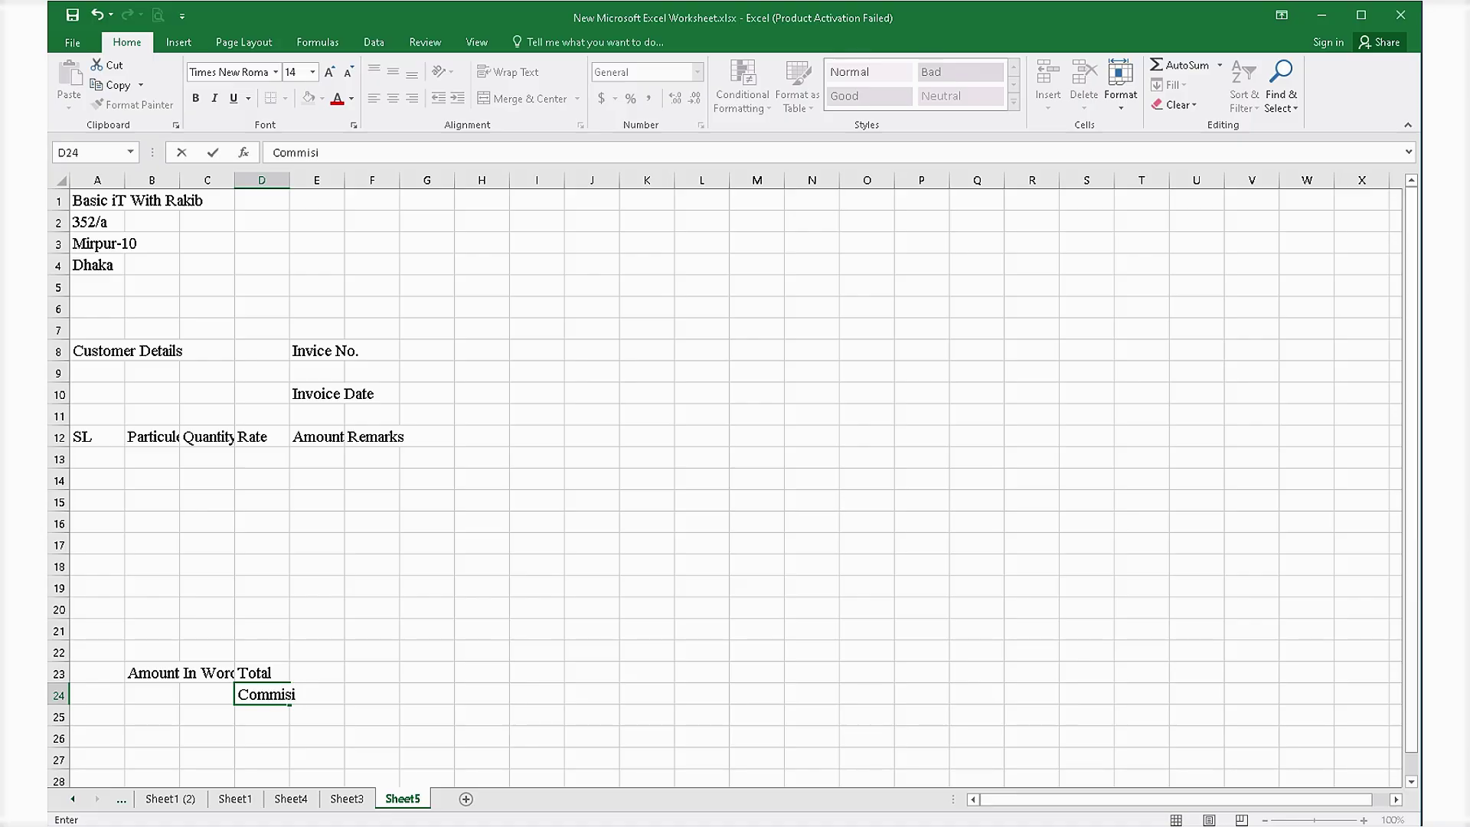
type("on")
key("Return")
type("V")
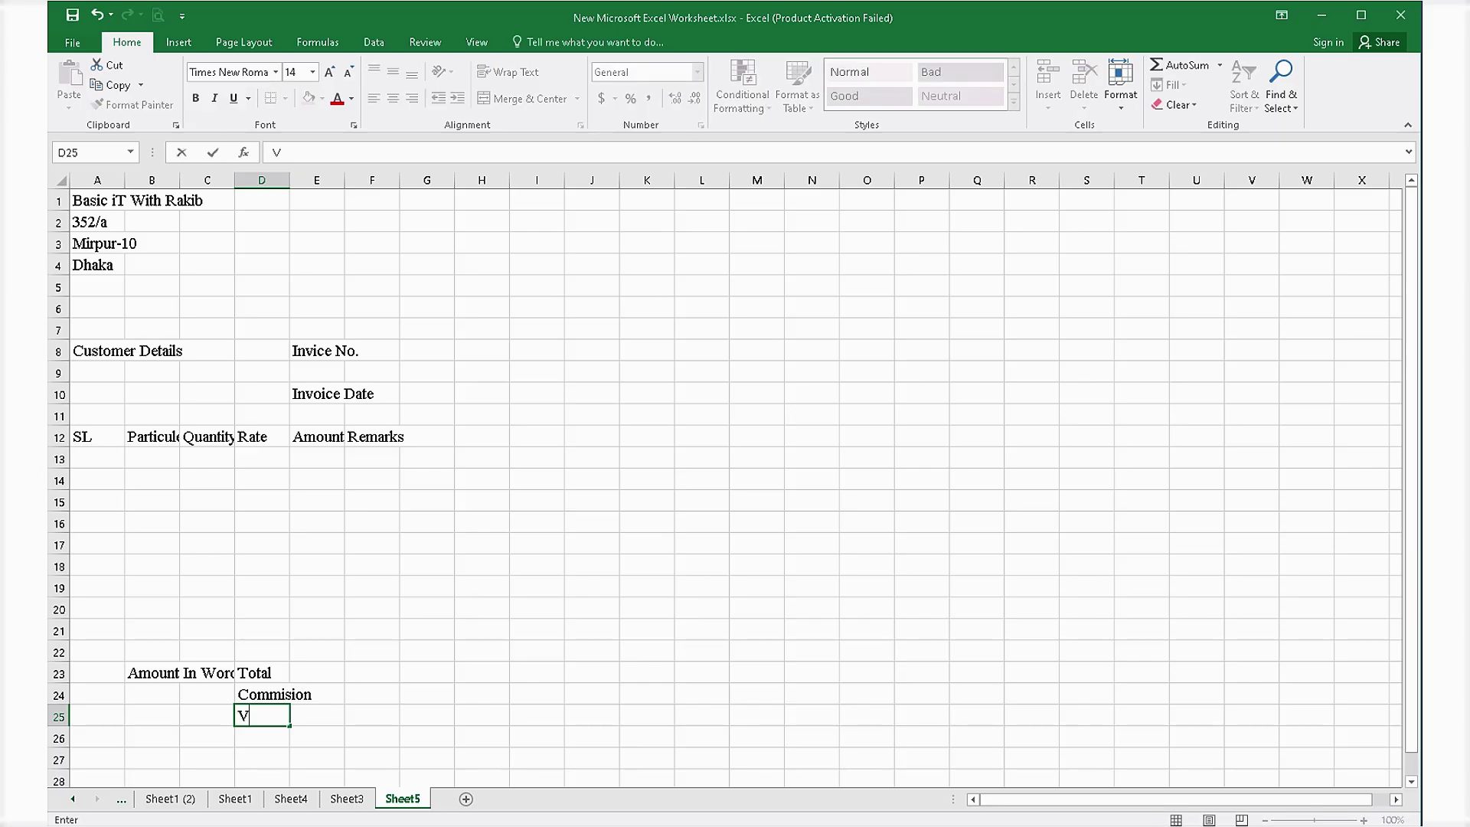
type("at")
key("Return")
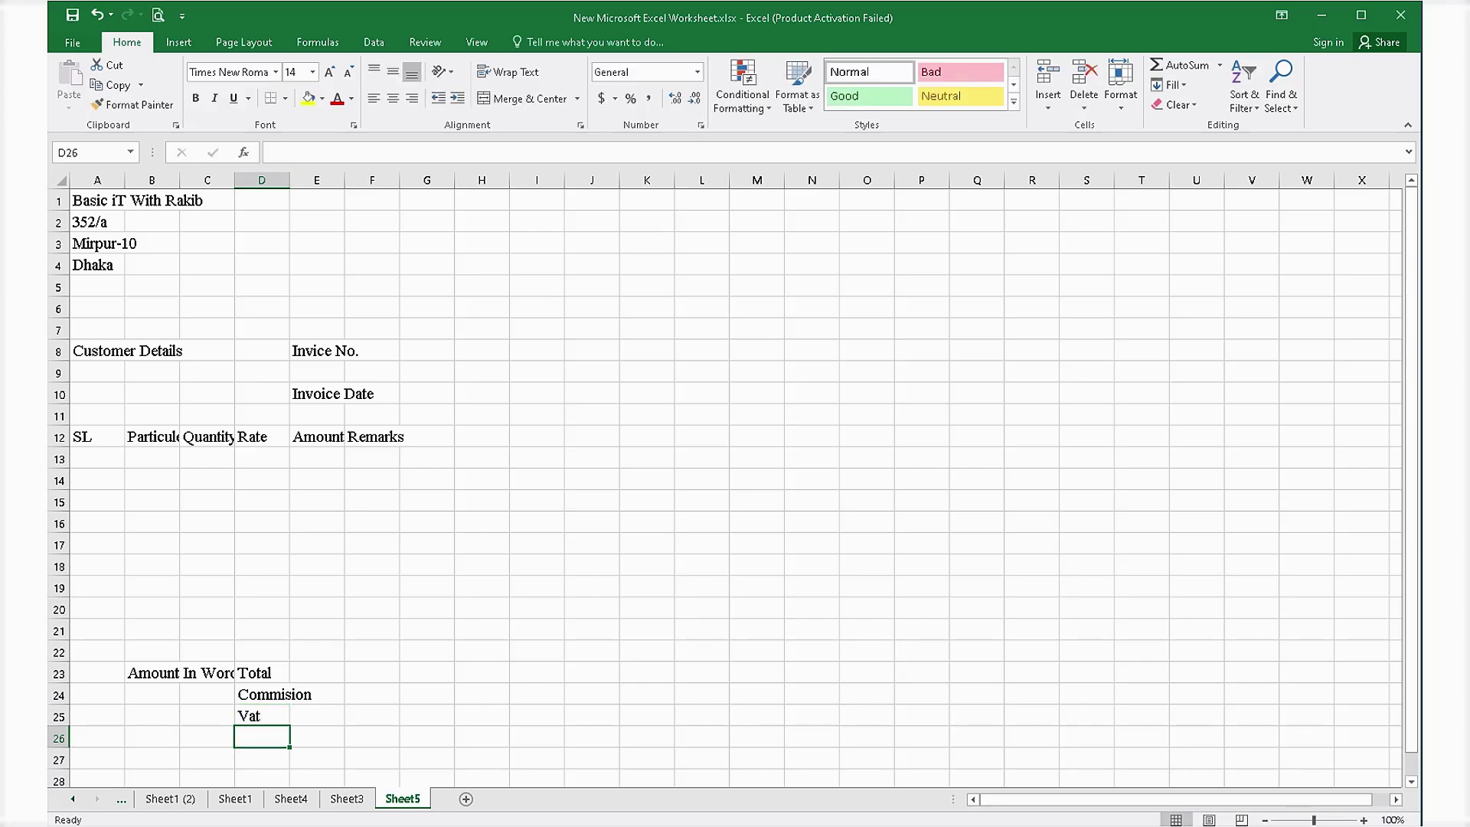
type("G")
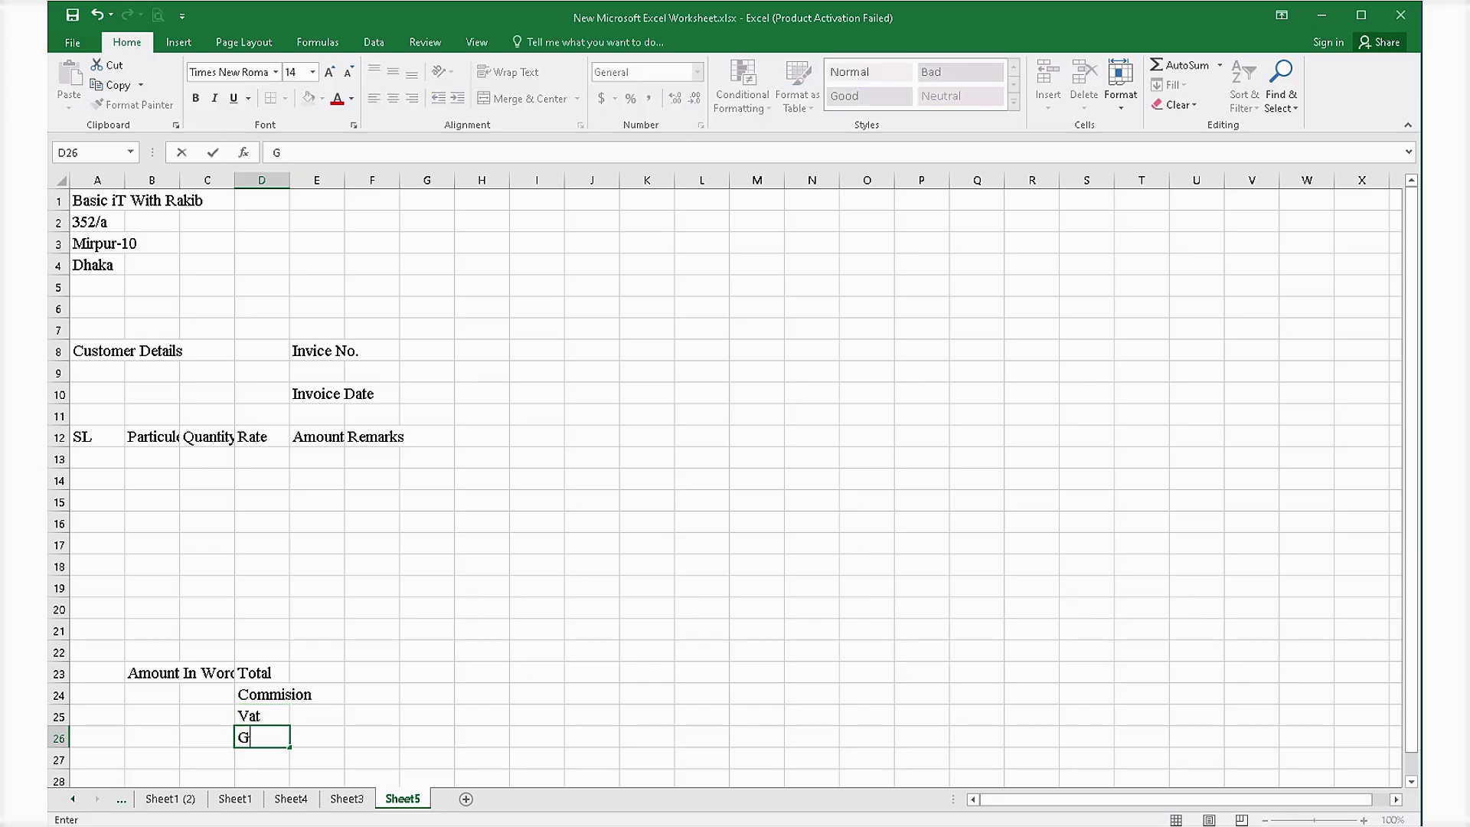
type("rand Total")
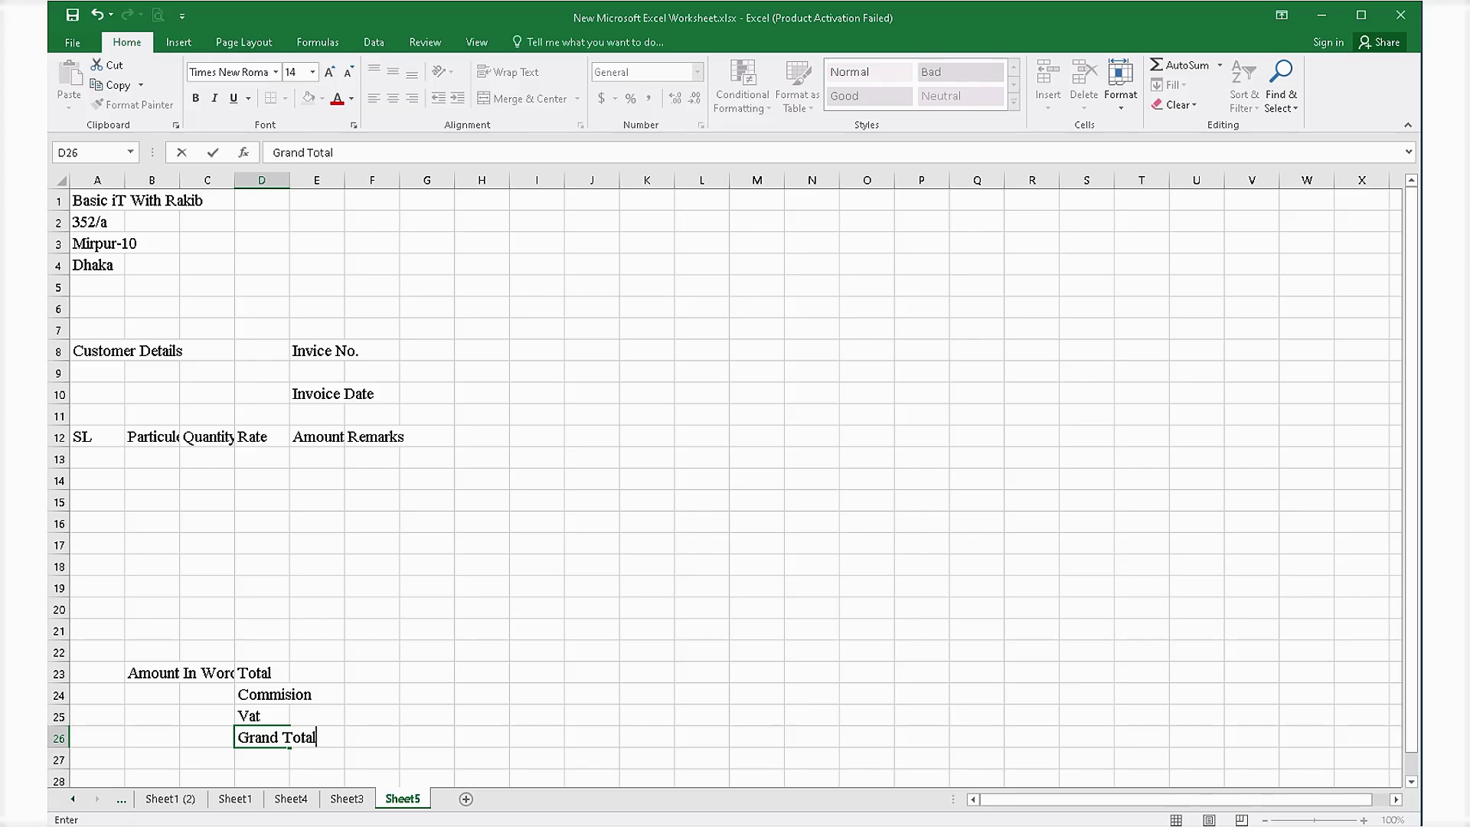
left_click(426, 350)
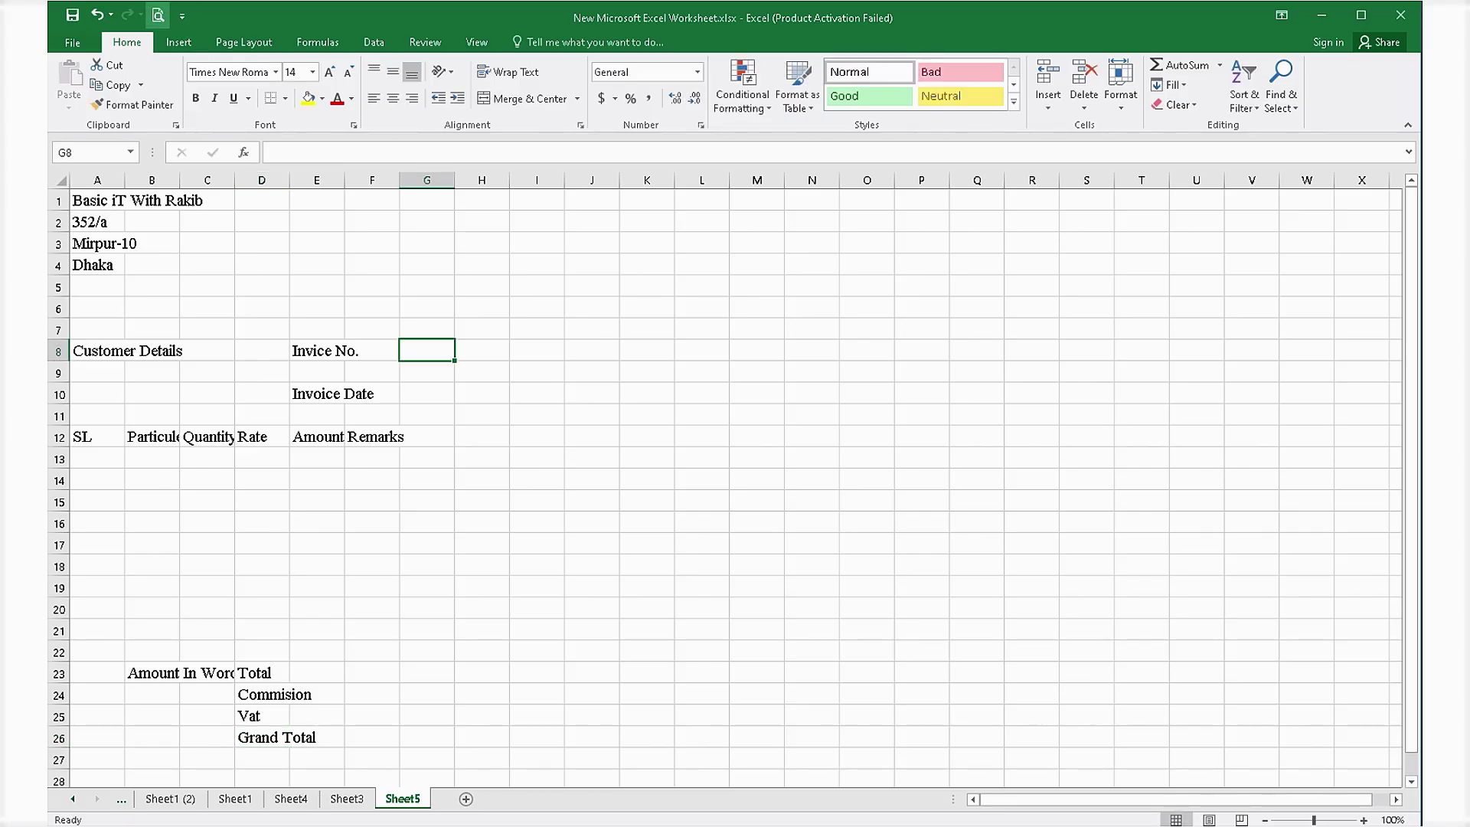
key("ctrl+p")
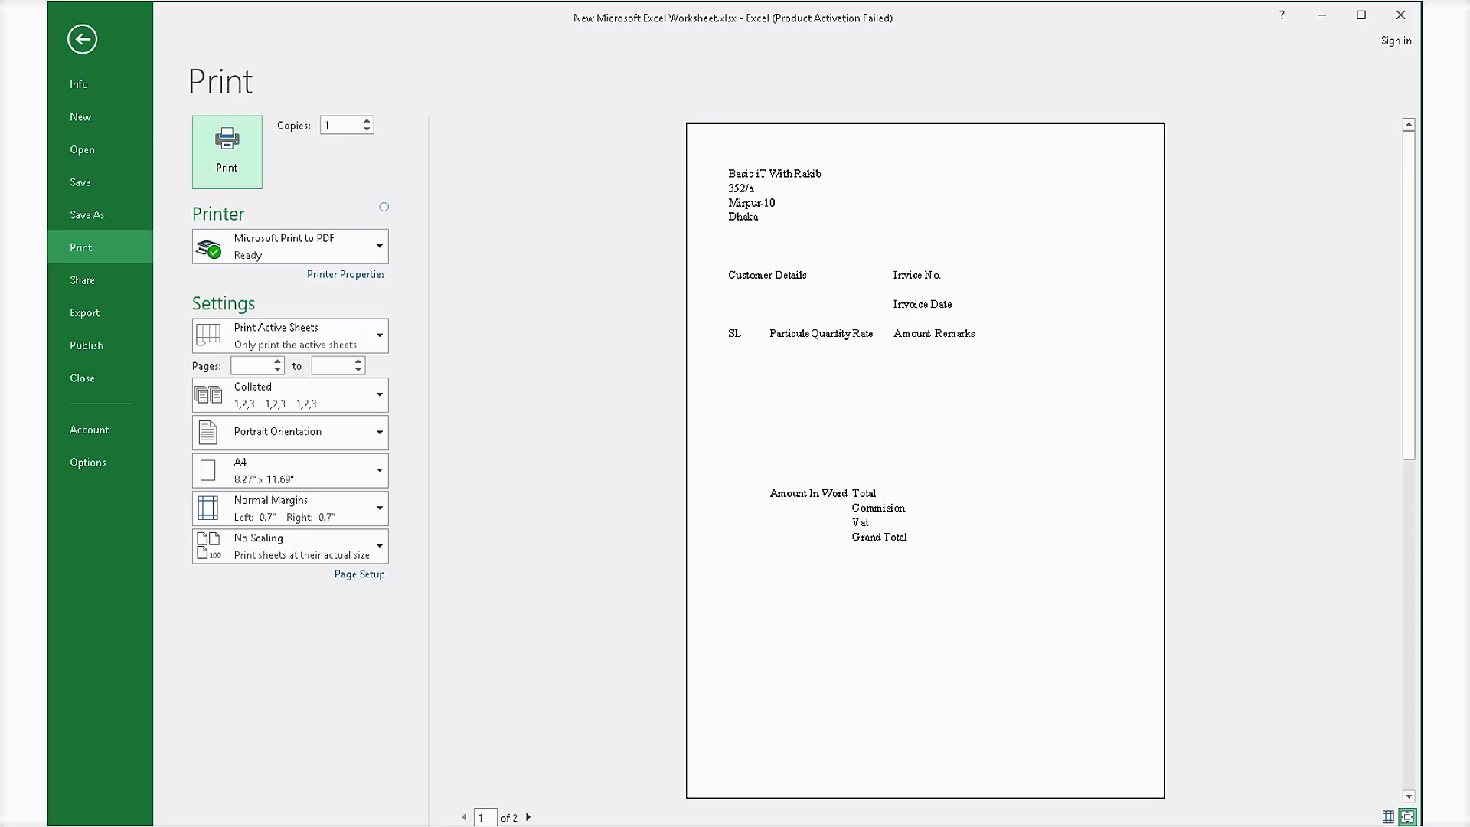
left_click(82, 39)
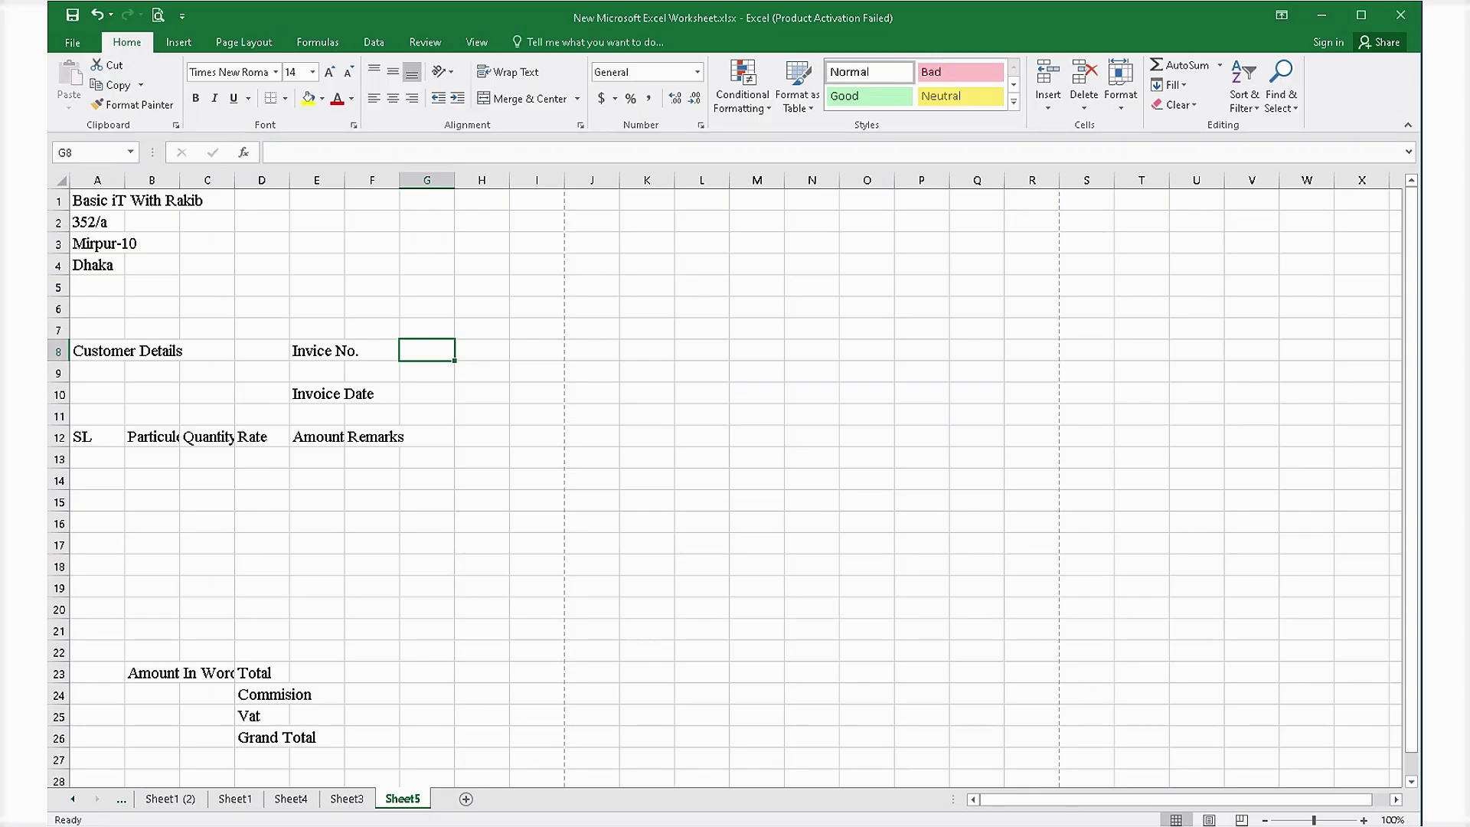
Try All Borders on A8:C10, then remove all borders from that block again.
left_click(98, 351)
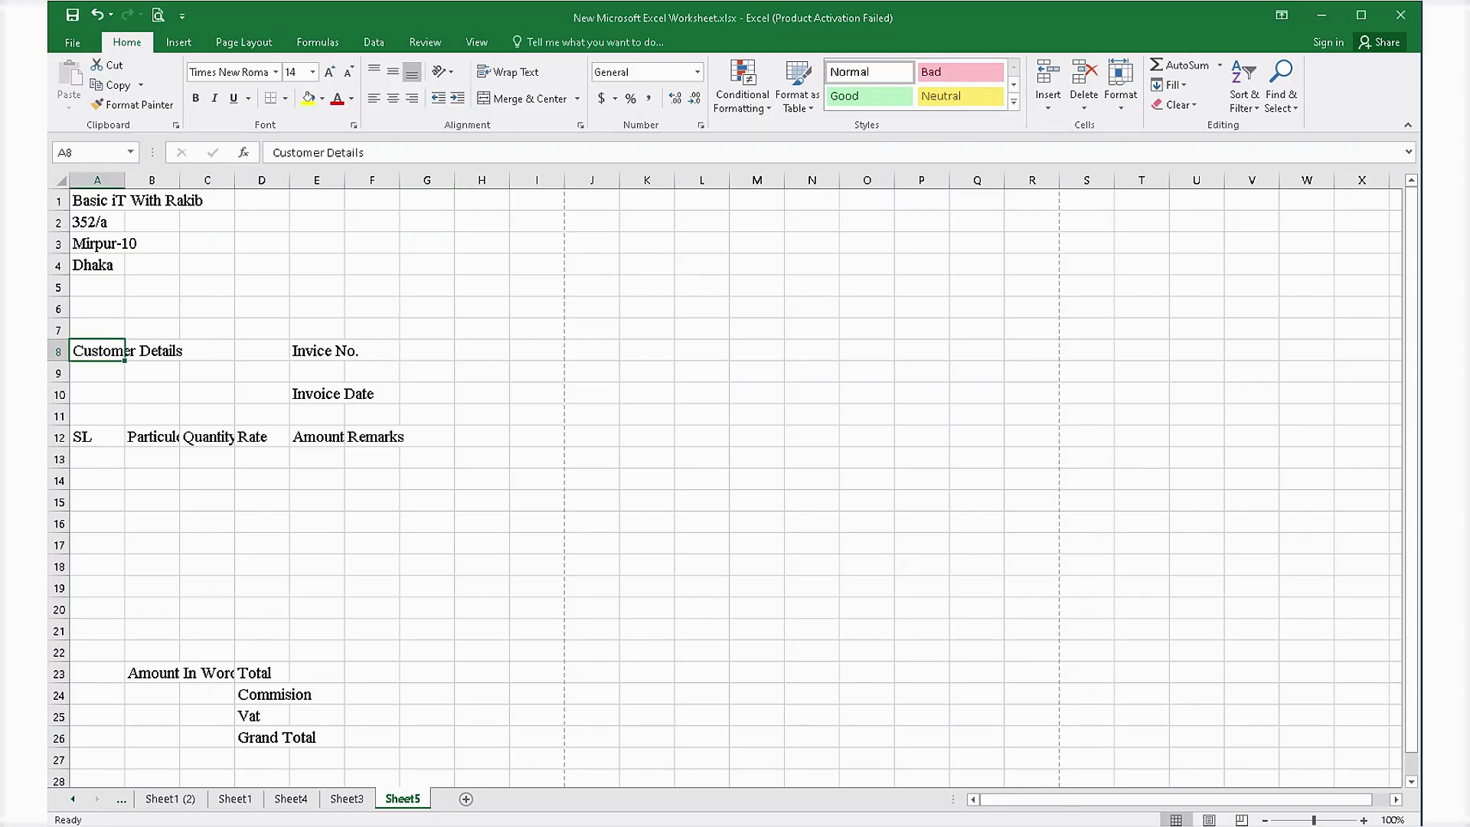
left_click_drag(124, 351, 219, 395)
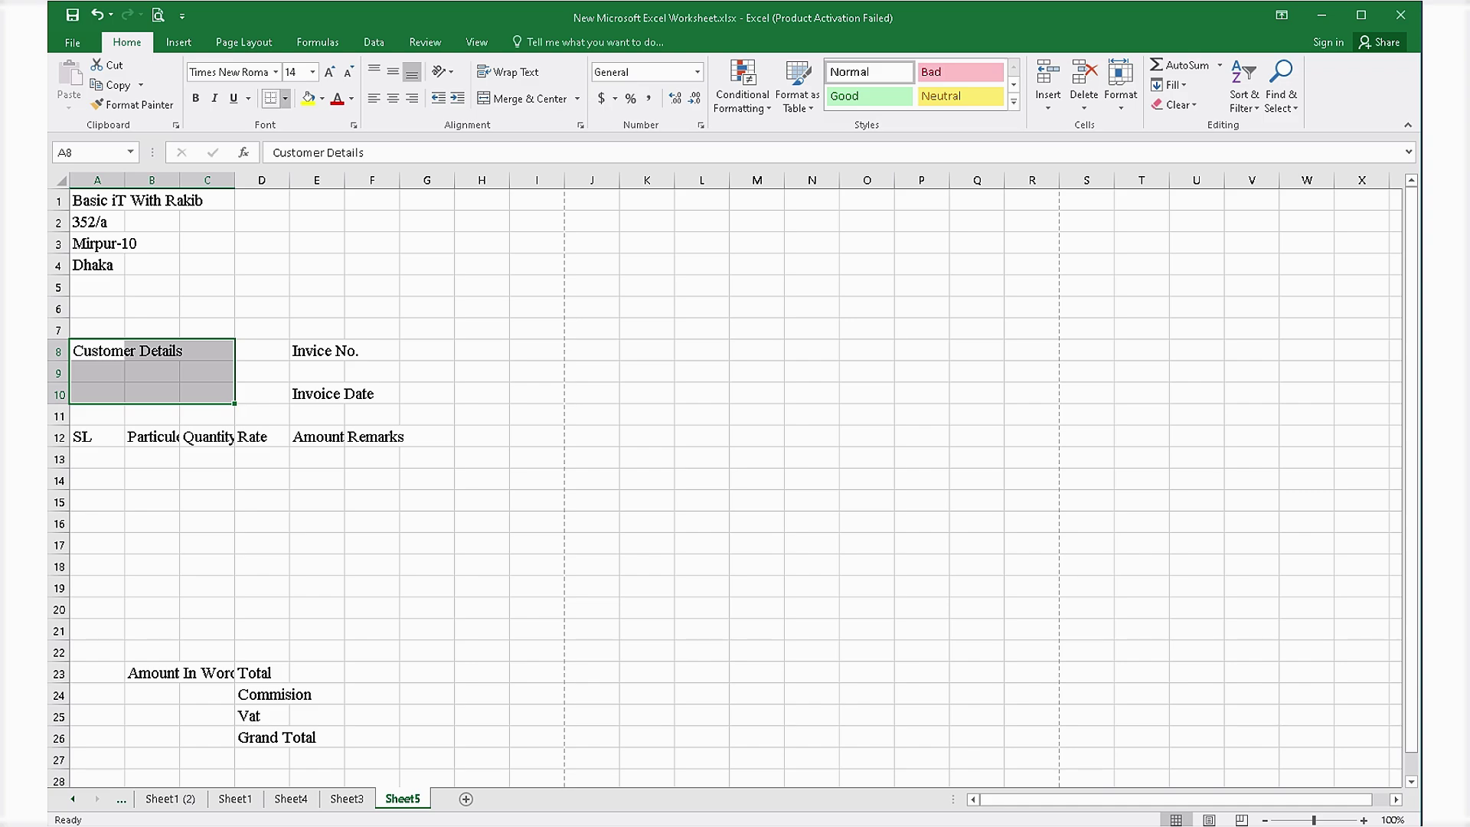
left_click(285, 98)
left_click(314, 244)
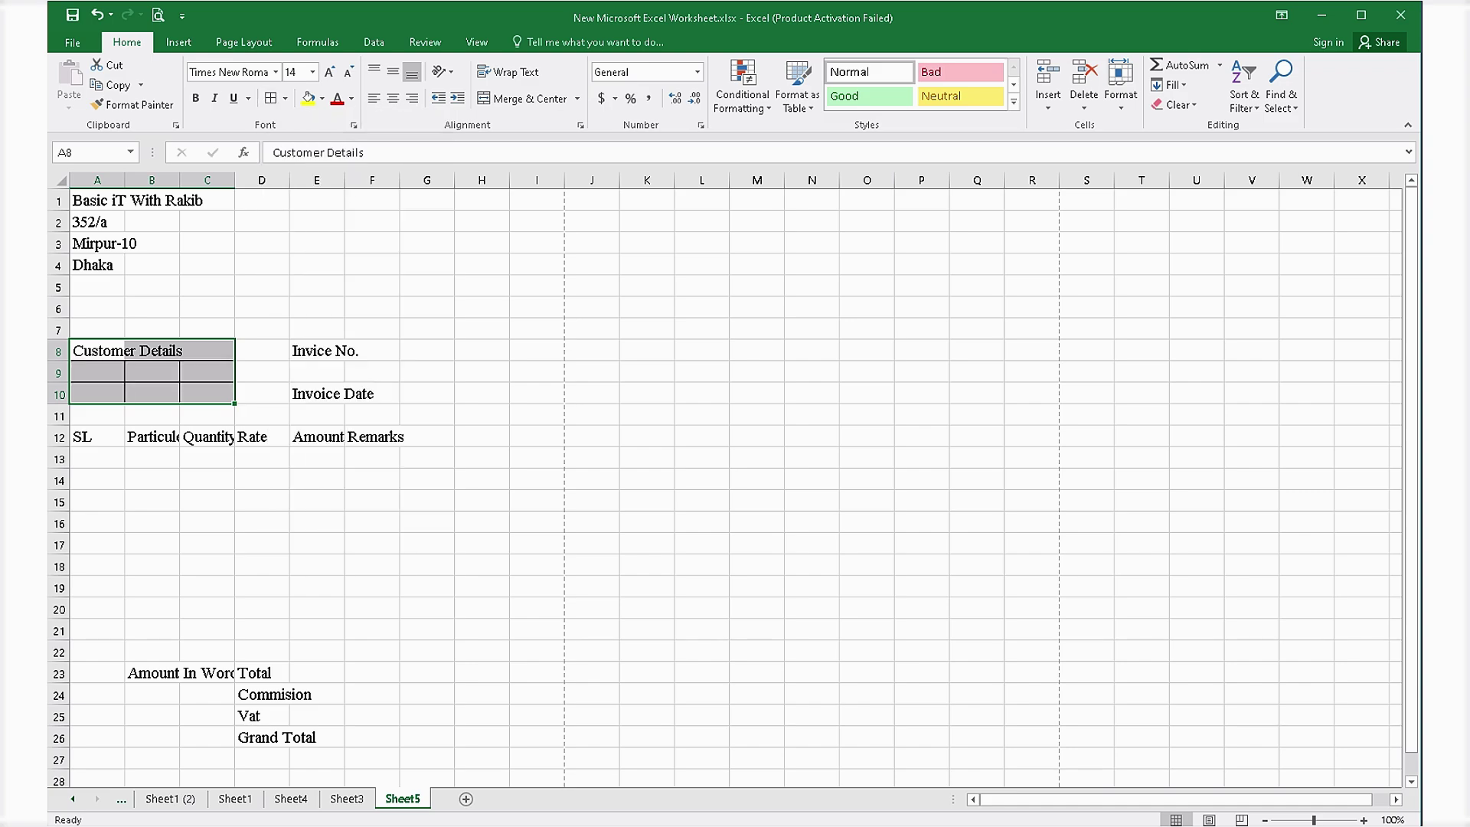
left_click(285, 98)
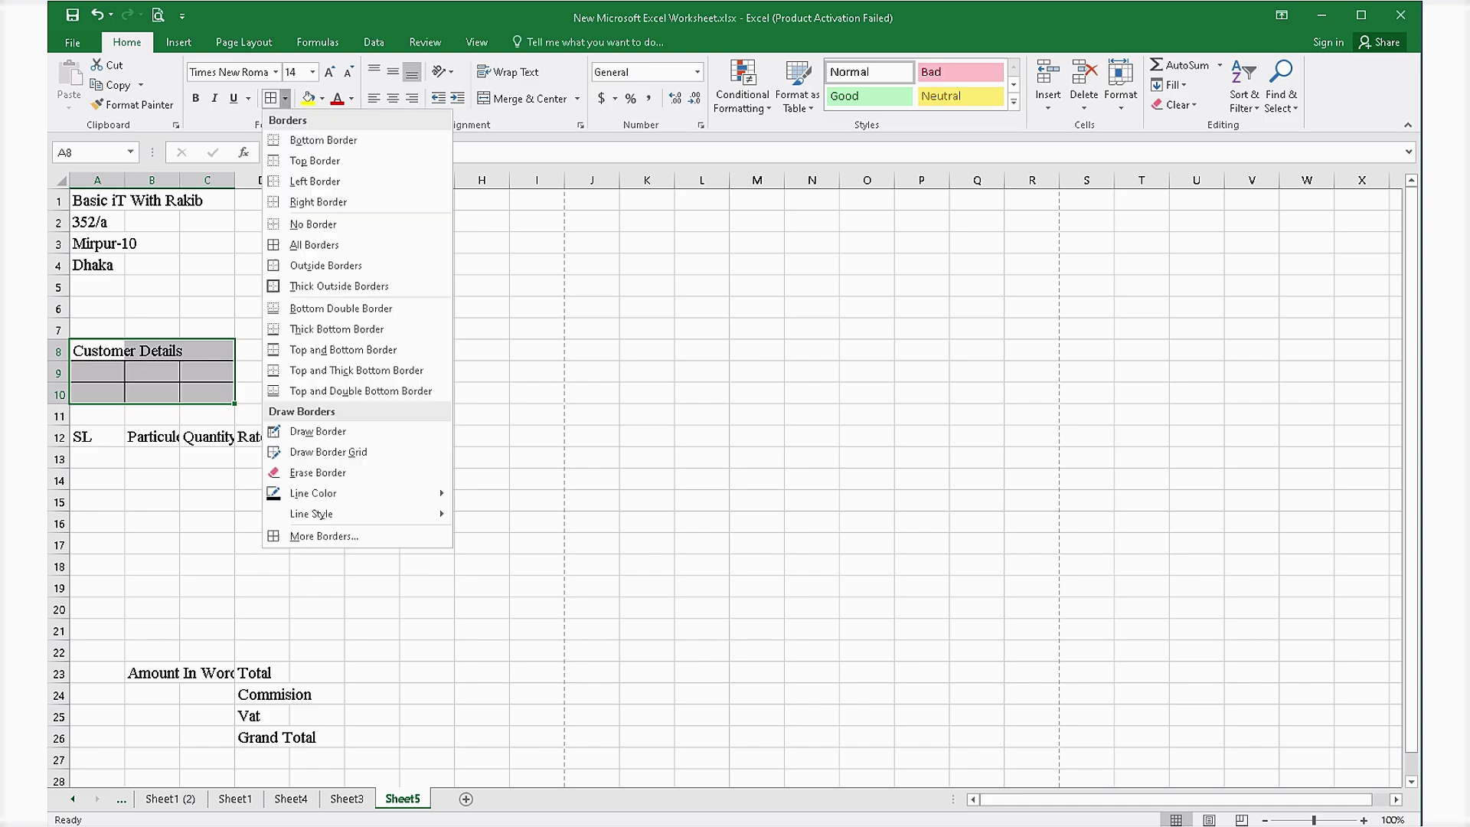
left_click(325, 265)
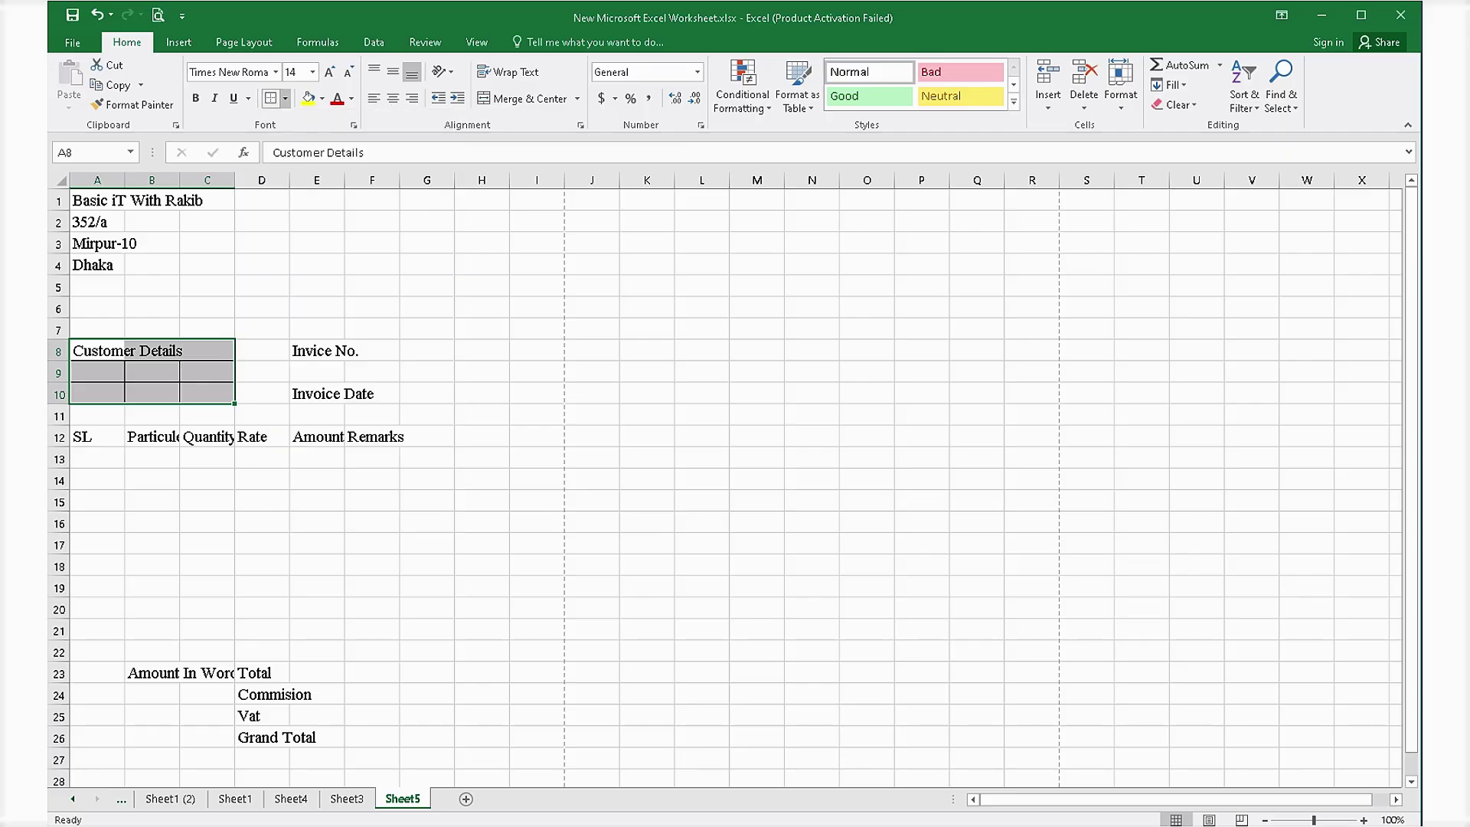
left_click(285, 98)
left_click(313, 224)
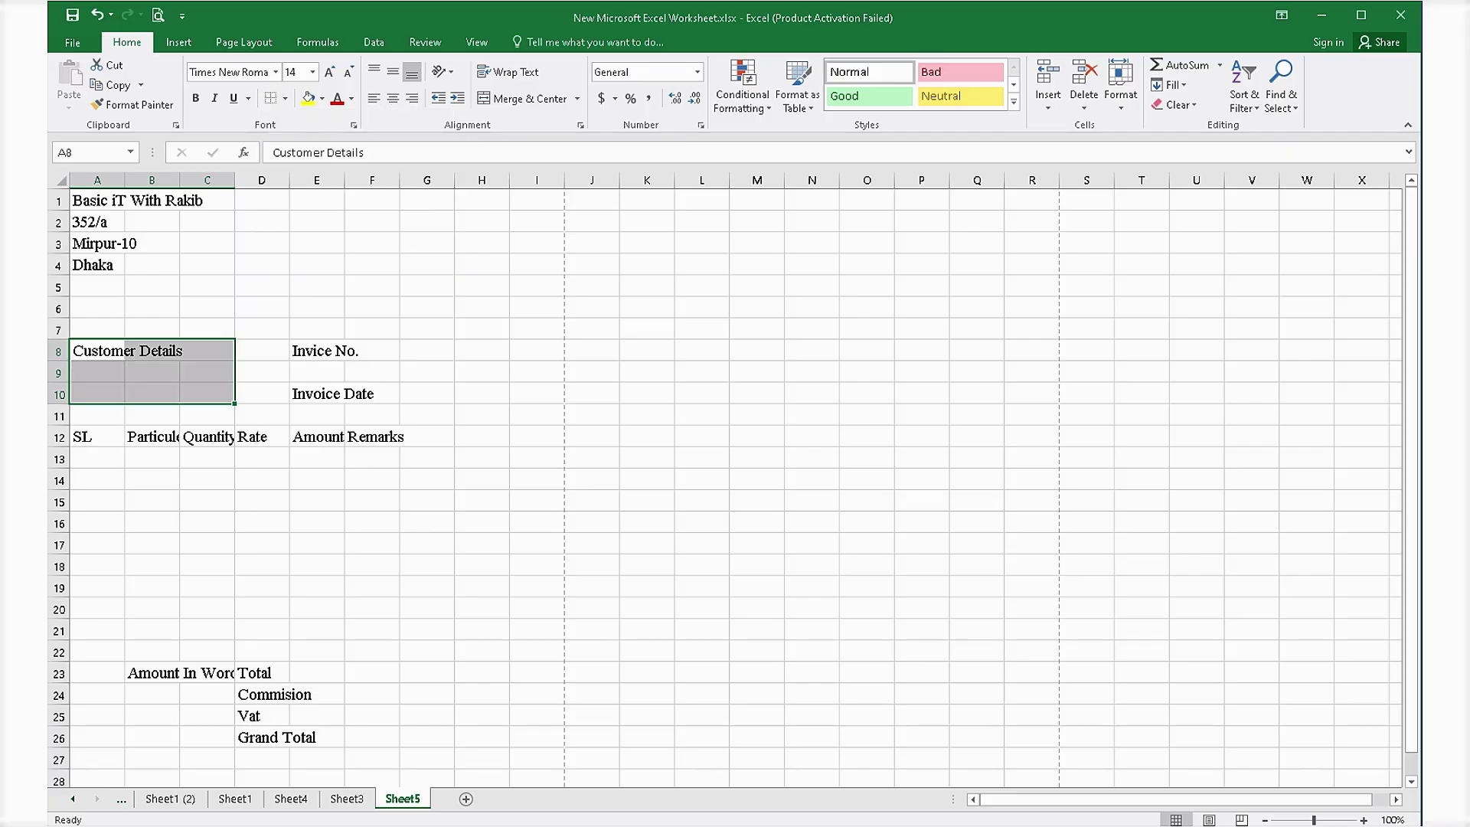
Outline A8:C8 with Outside Borders and merge A9:C10 into a single cell.
left_click_drag(97, 352, 207, 351)
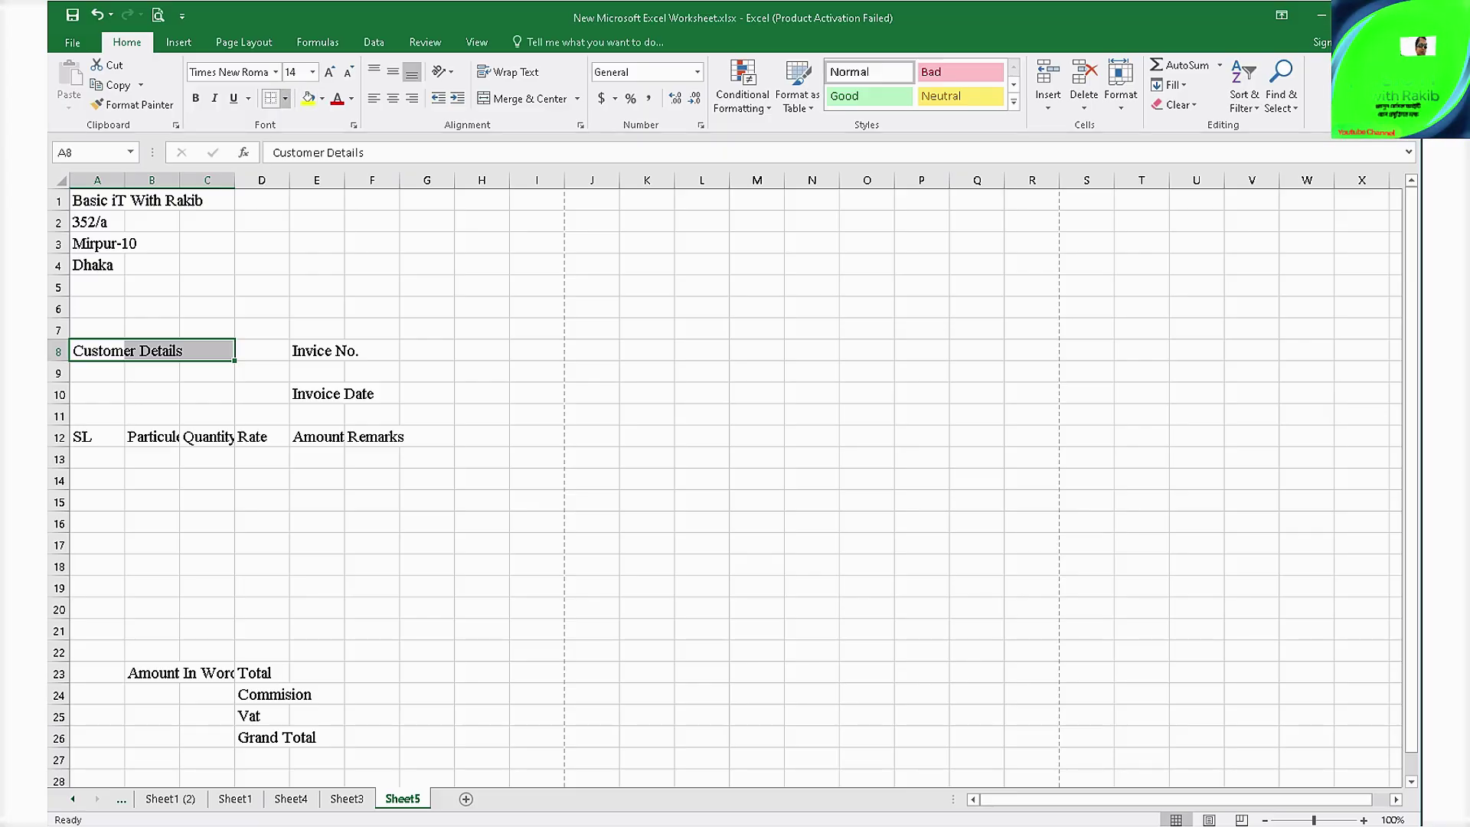
left_click(285, 98)
left_click(325, 267)
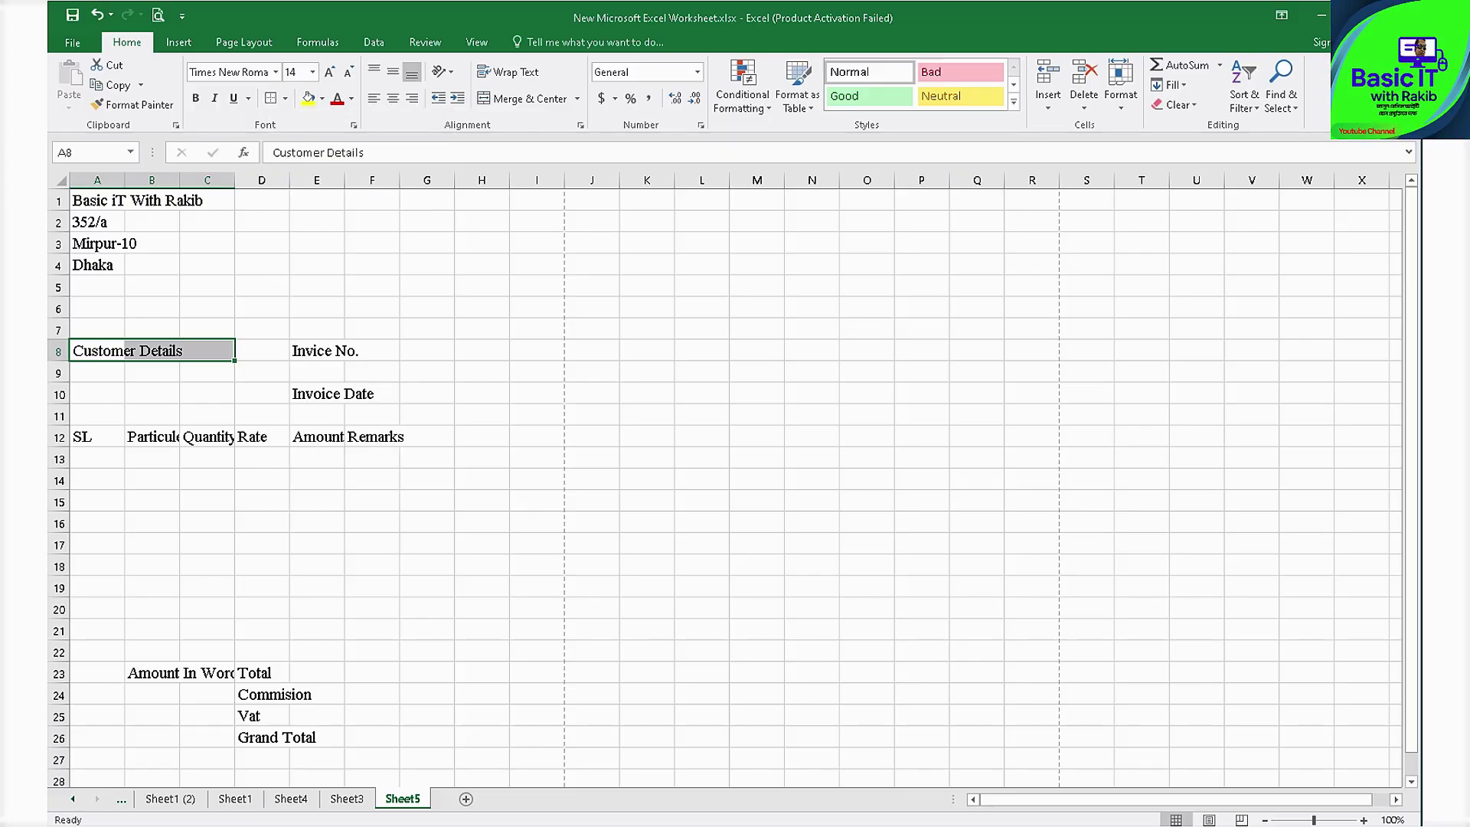
left_click_drag(97, 373, 207, 394)
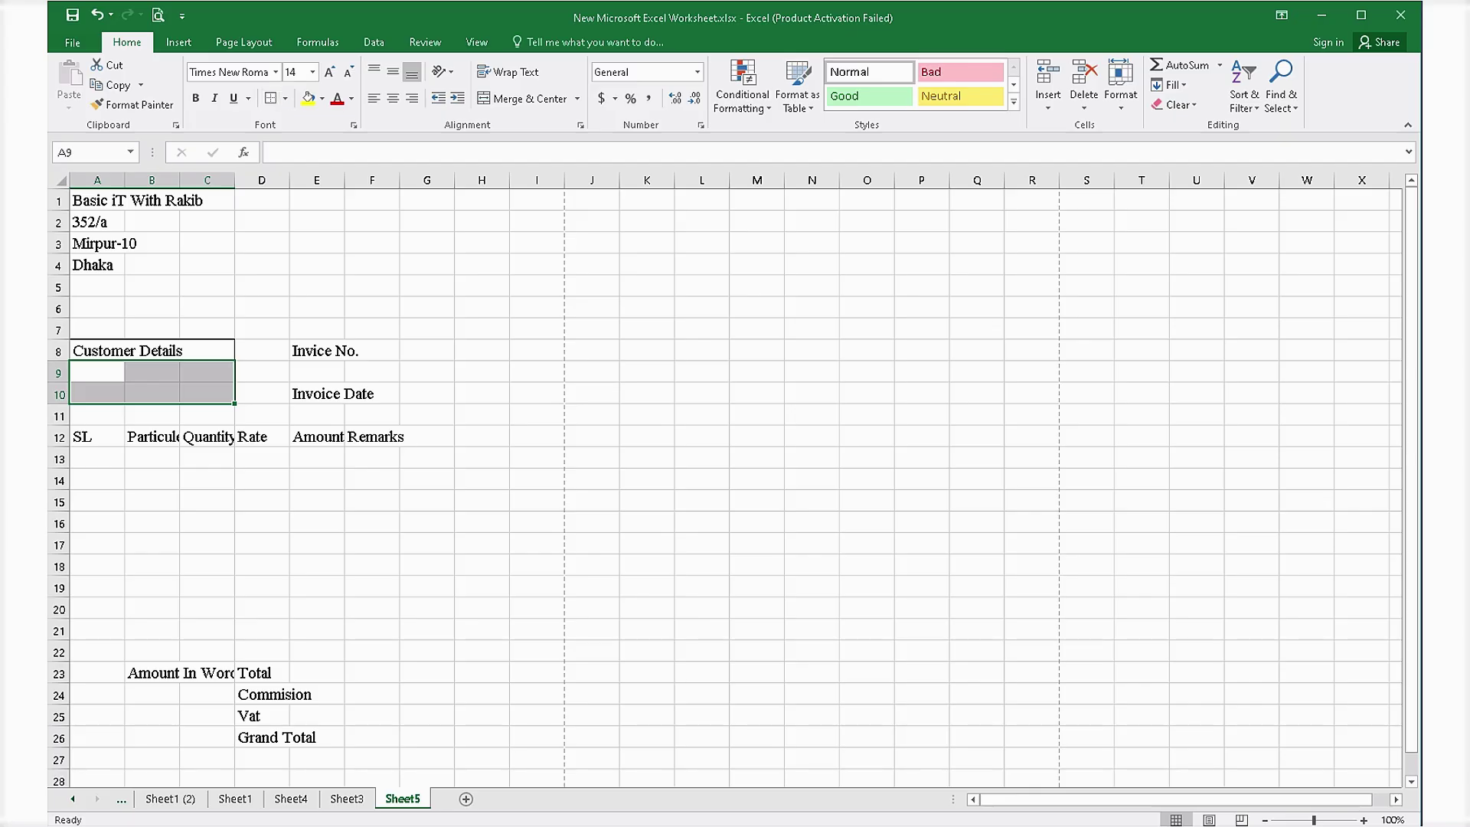
left_click(523, 98)
left_click(592, 459)
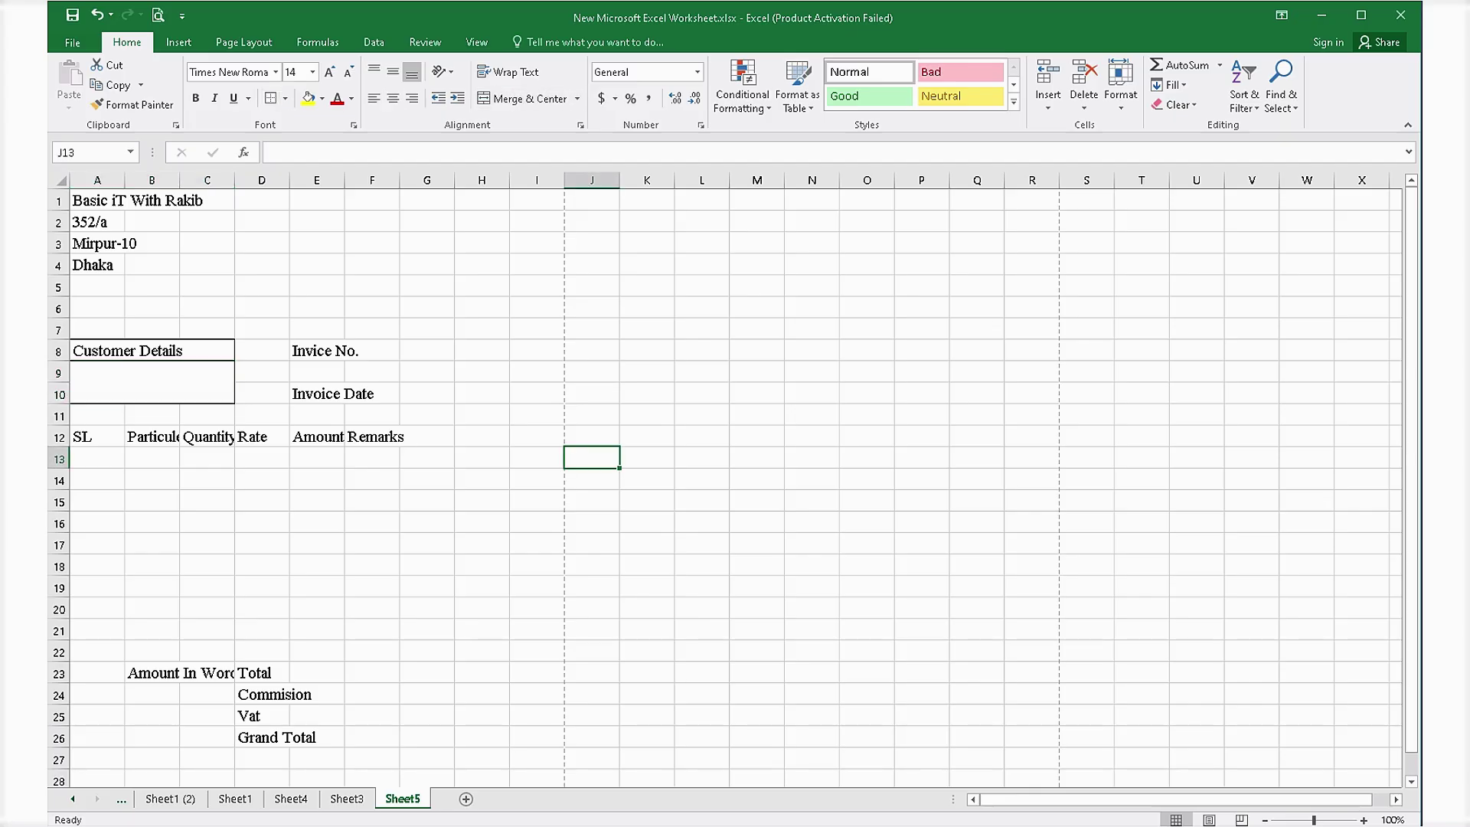
left_click(317, 501)
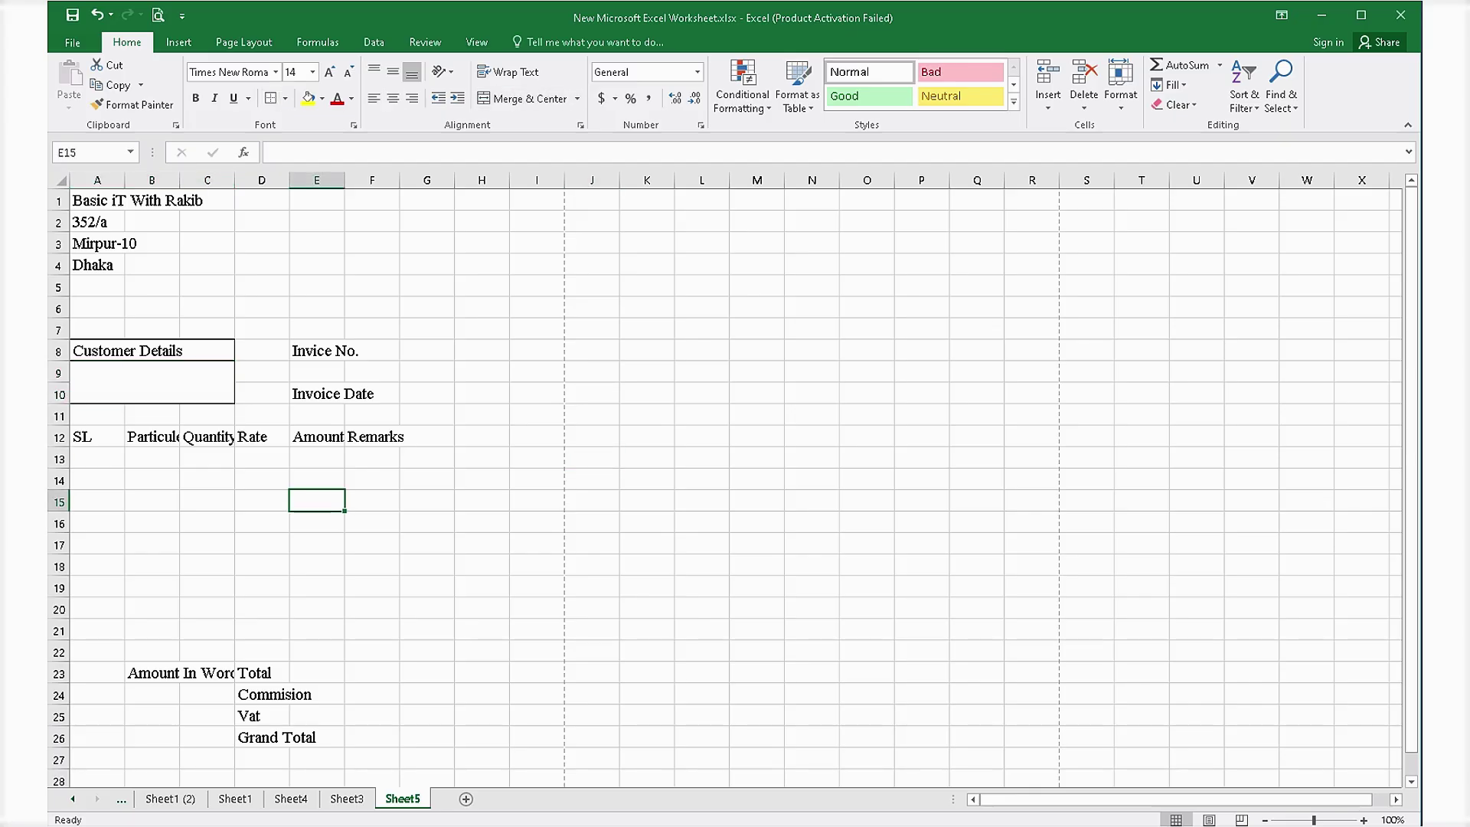
Enlarge the font of the company name in A1.
left_click(97, 201)
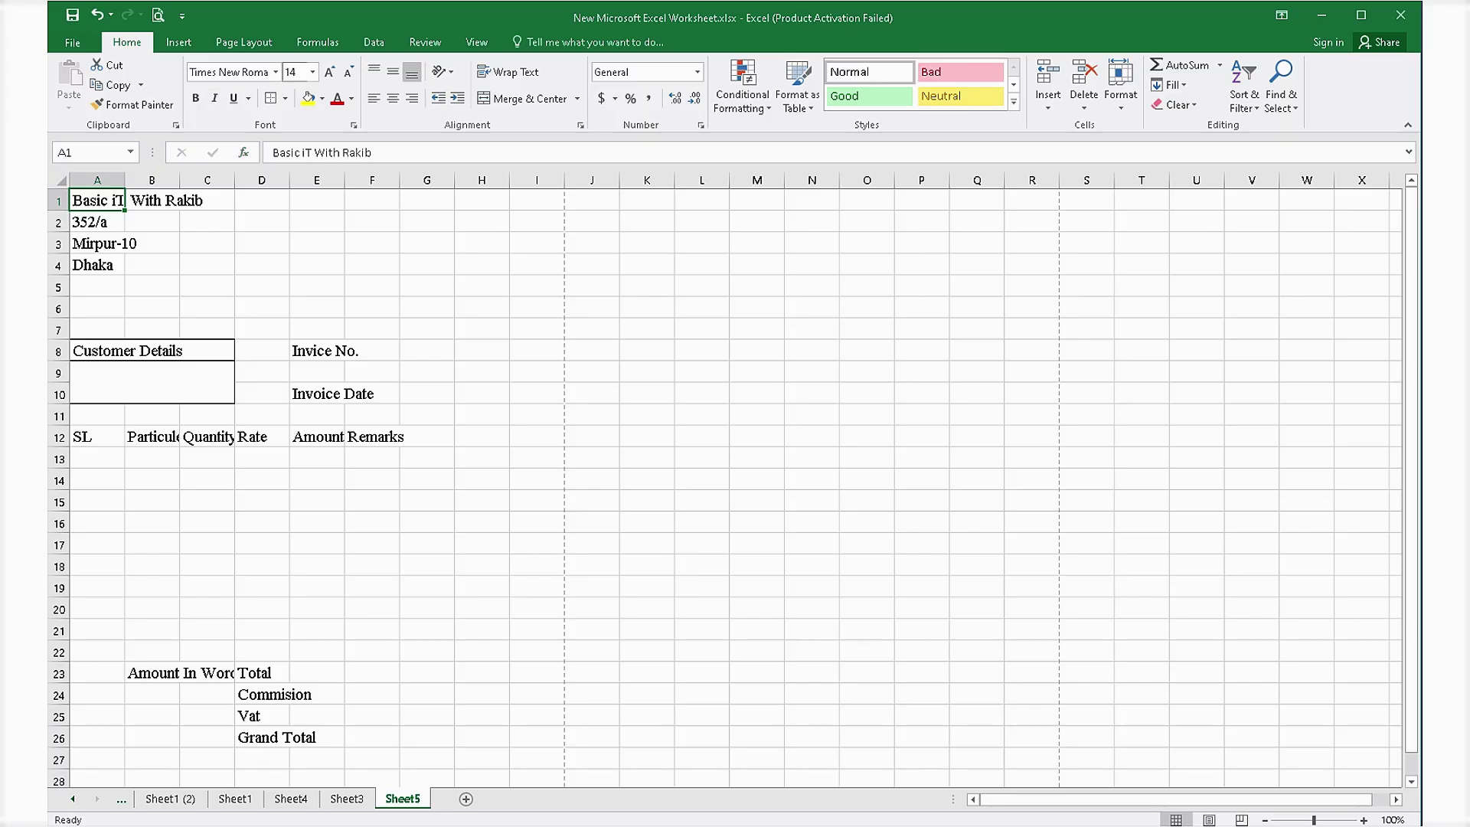
left_click(329, 72)
left_click(330, 72)
left_click(330, 72)
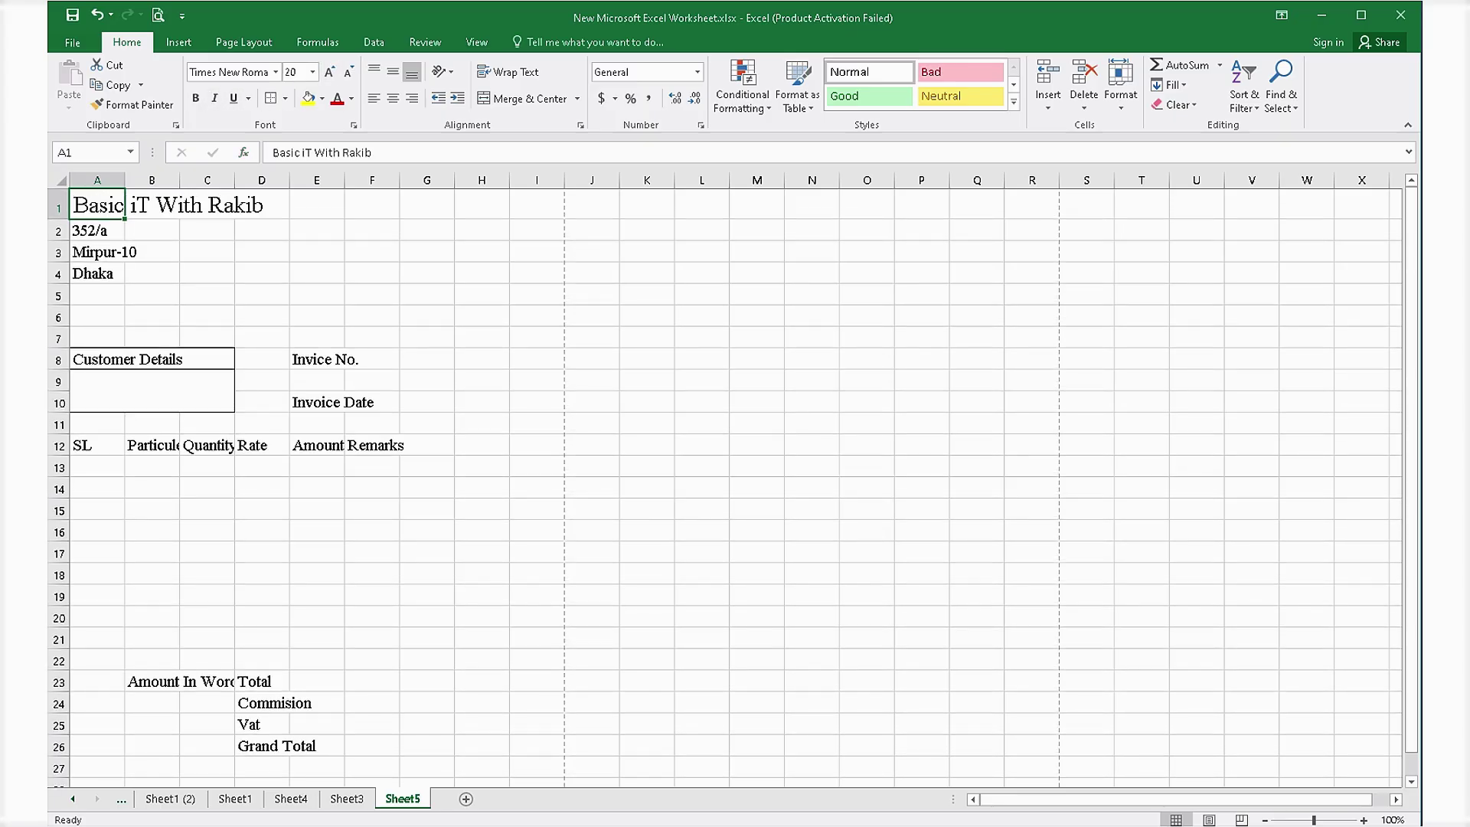
left_click(482, 338)
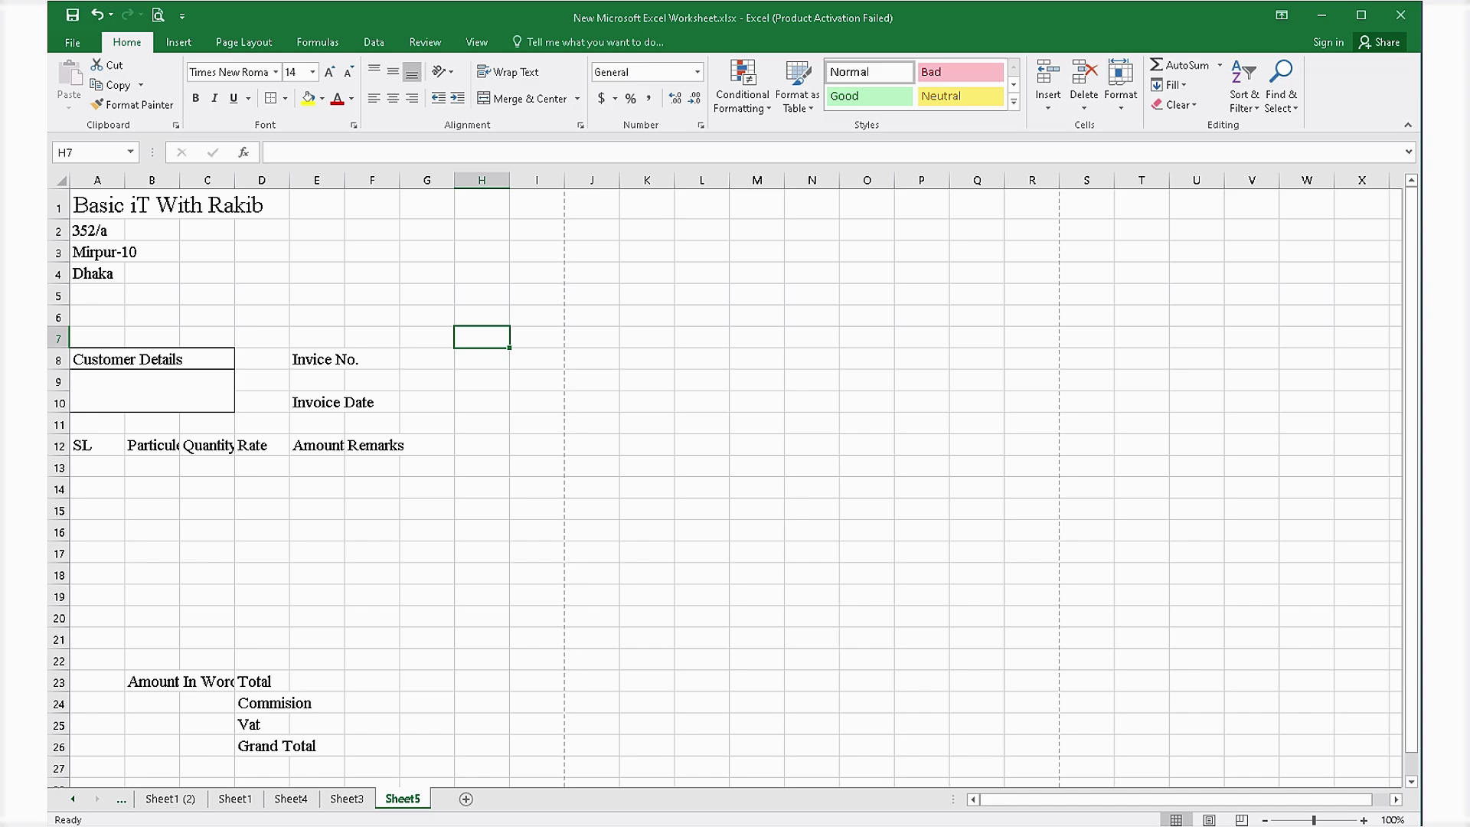
Type the title 'Invoice' in D5 and make it bold.
left_click_drag(208, 316, 317, 294)
left_click(262, 294)
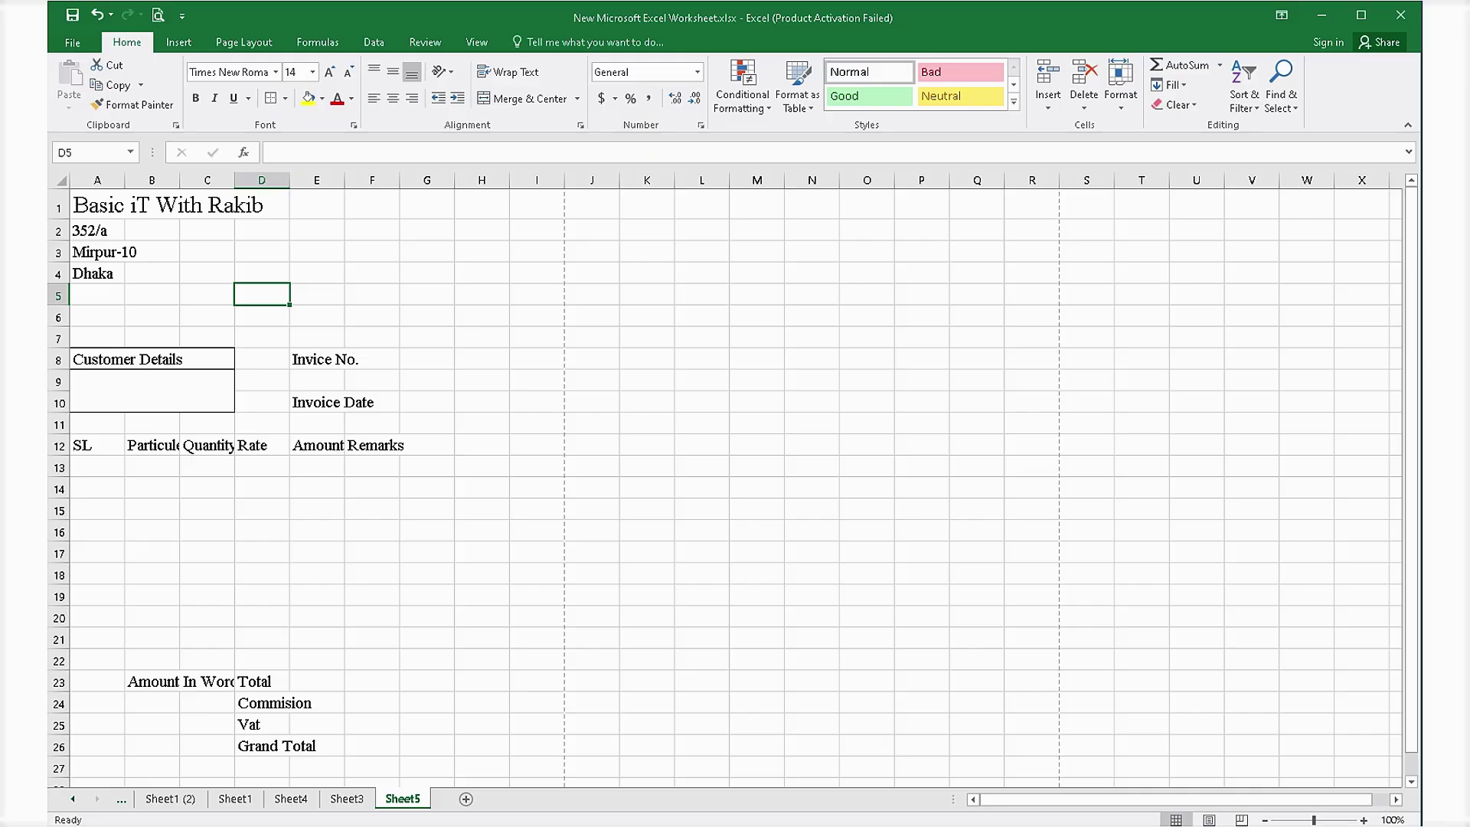
type("Invoice")
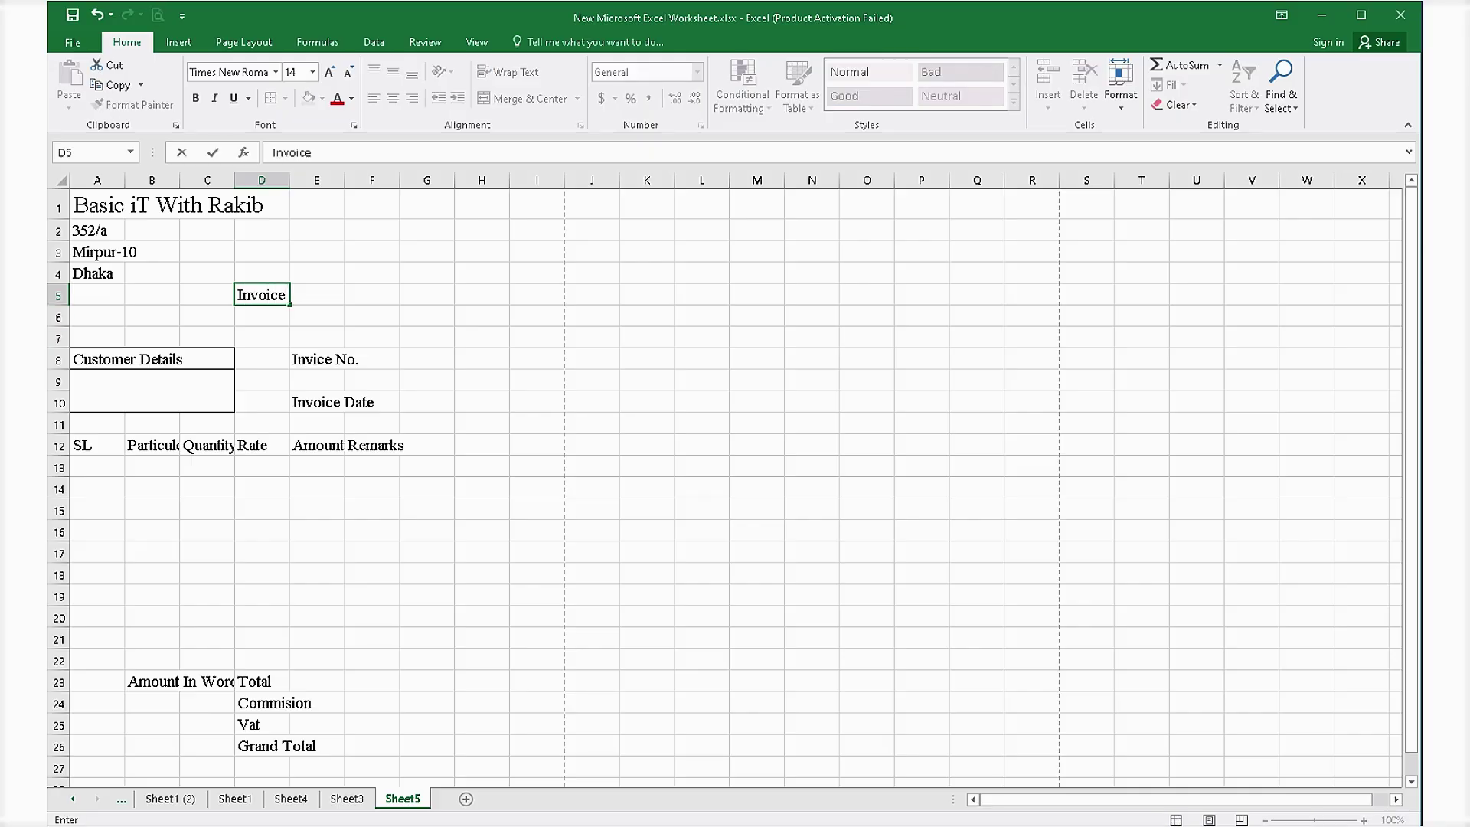
left_click(196, 99)
left_click(372, 205)
left_click(262, 295)
left_click(196, 99)
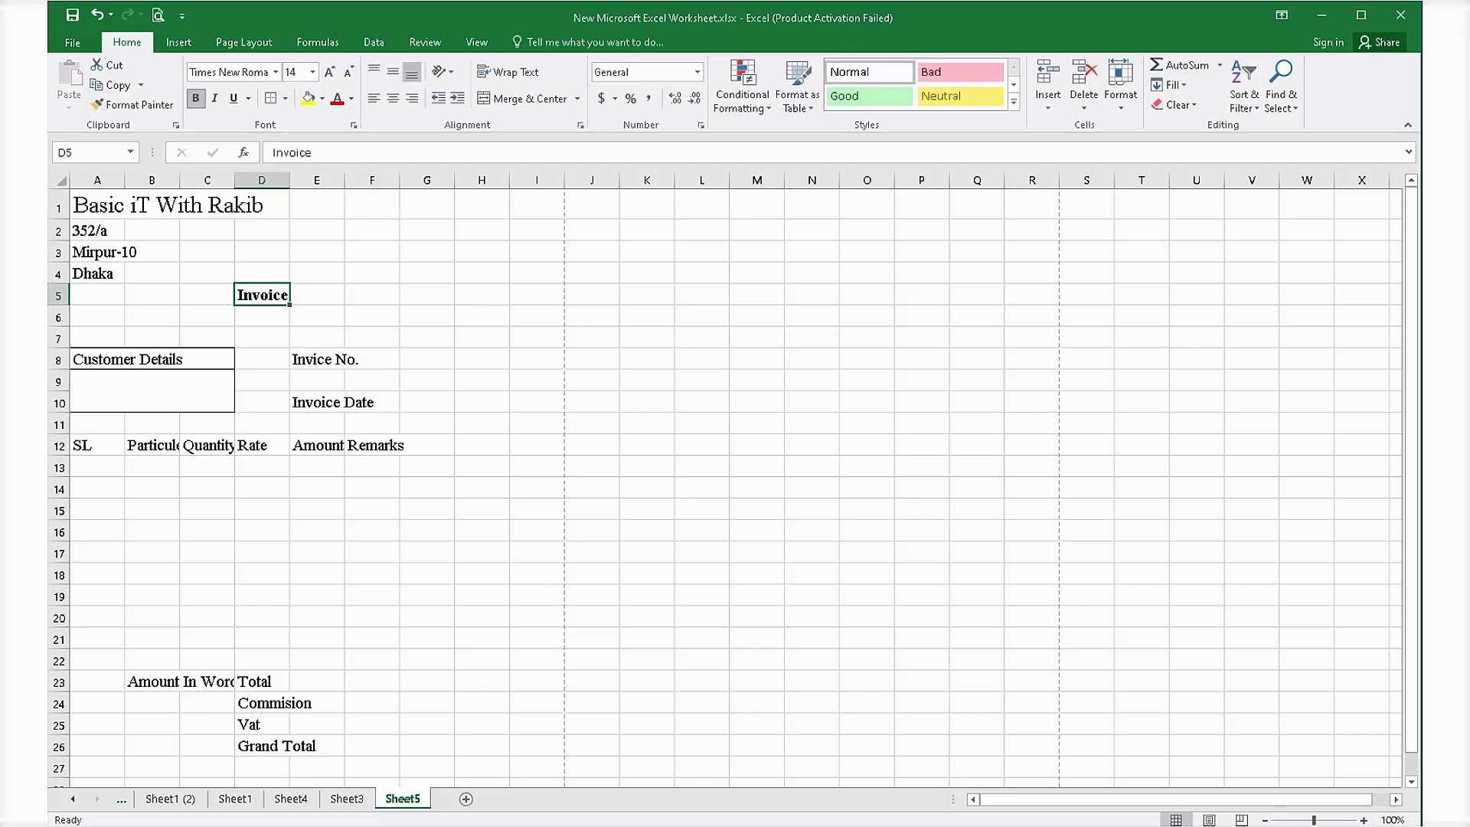
left_click(196, 98)
left_click(196, 98)
Increase the Invoice title's font size to 28 pt.
left_click(330, 72)
left_click(329, 72)
left_click(330, 72)
left_click(329, 72)
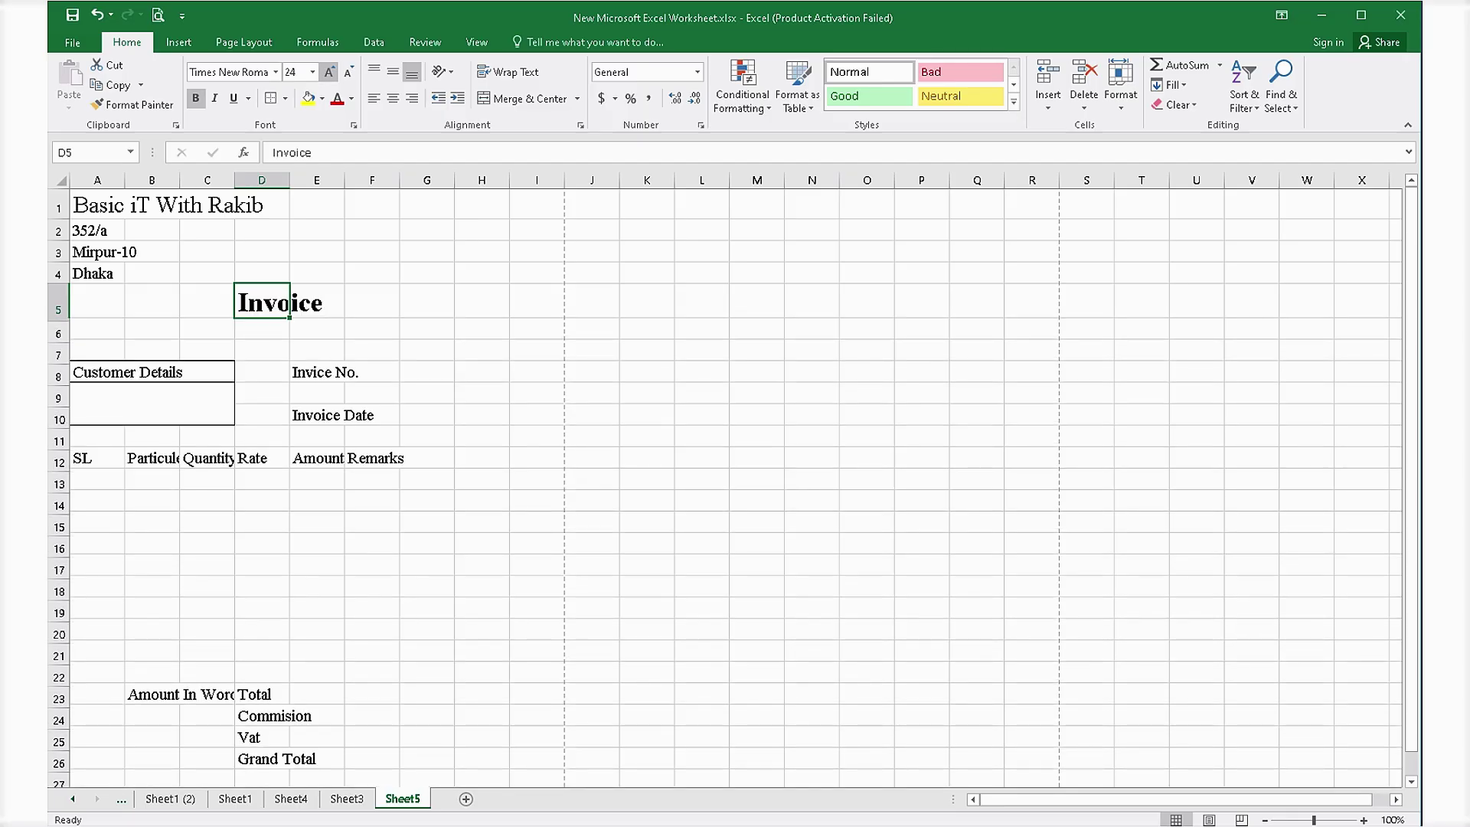
left_click(330, 72)
left_click(330, 72)
left_click(329, 72)
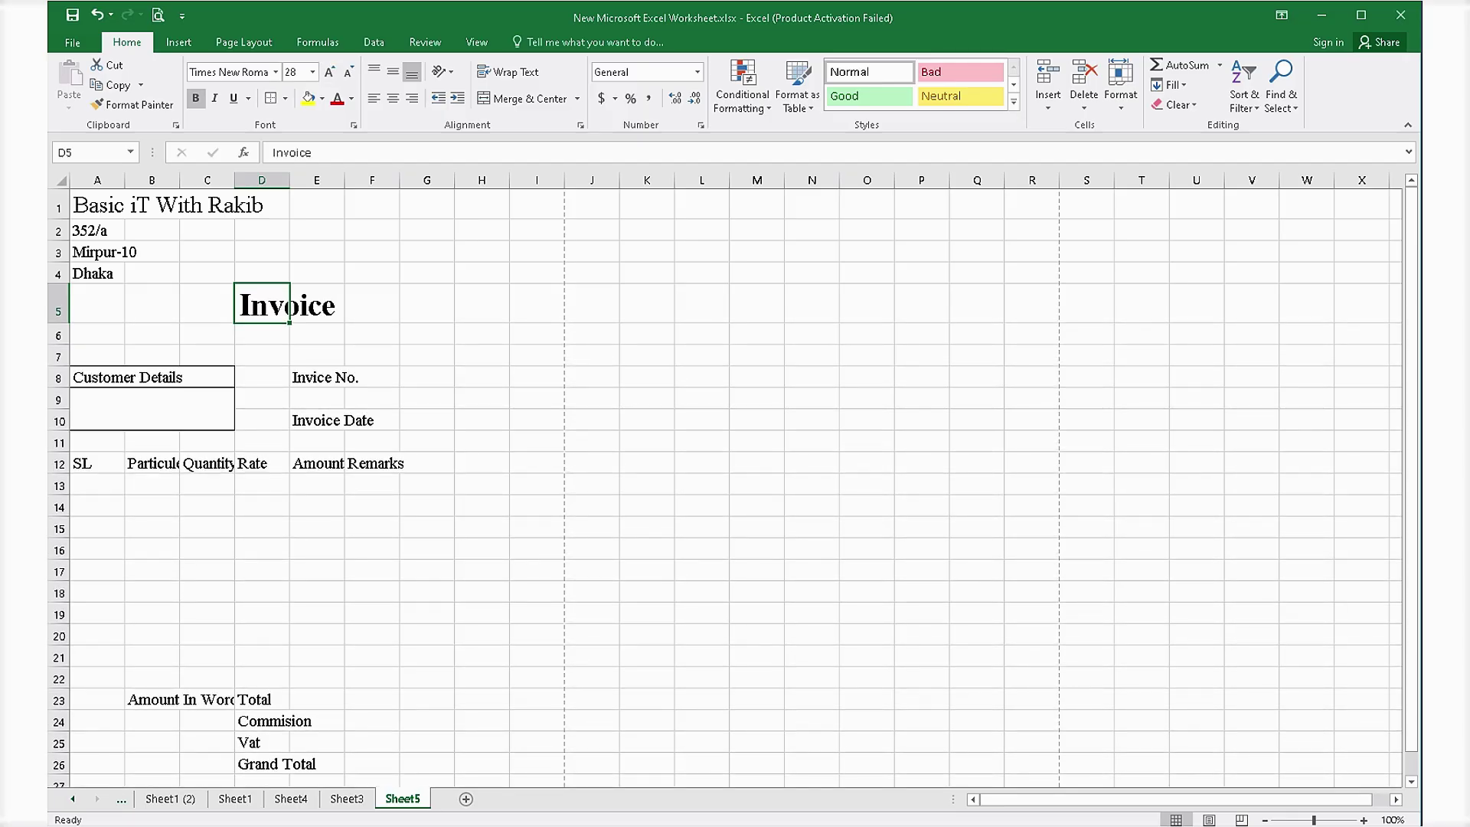
left_click(427, 635)
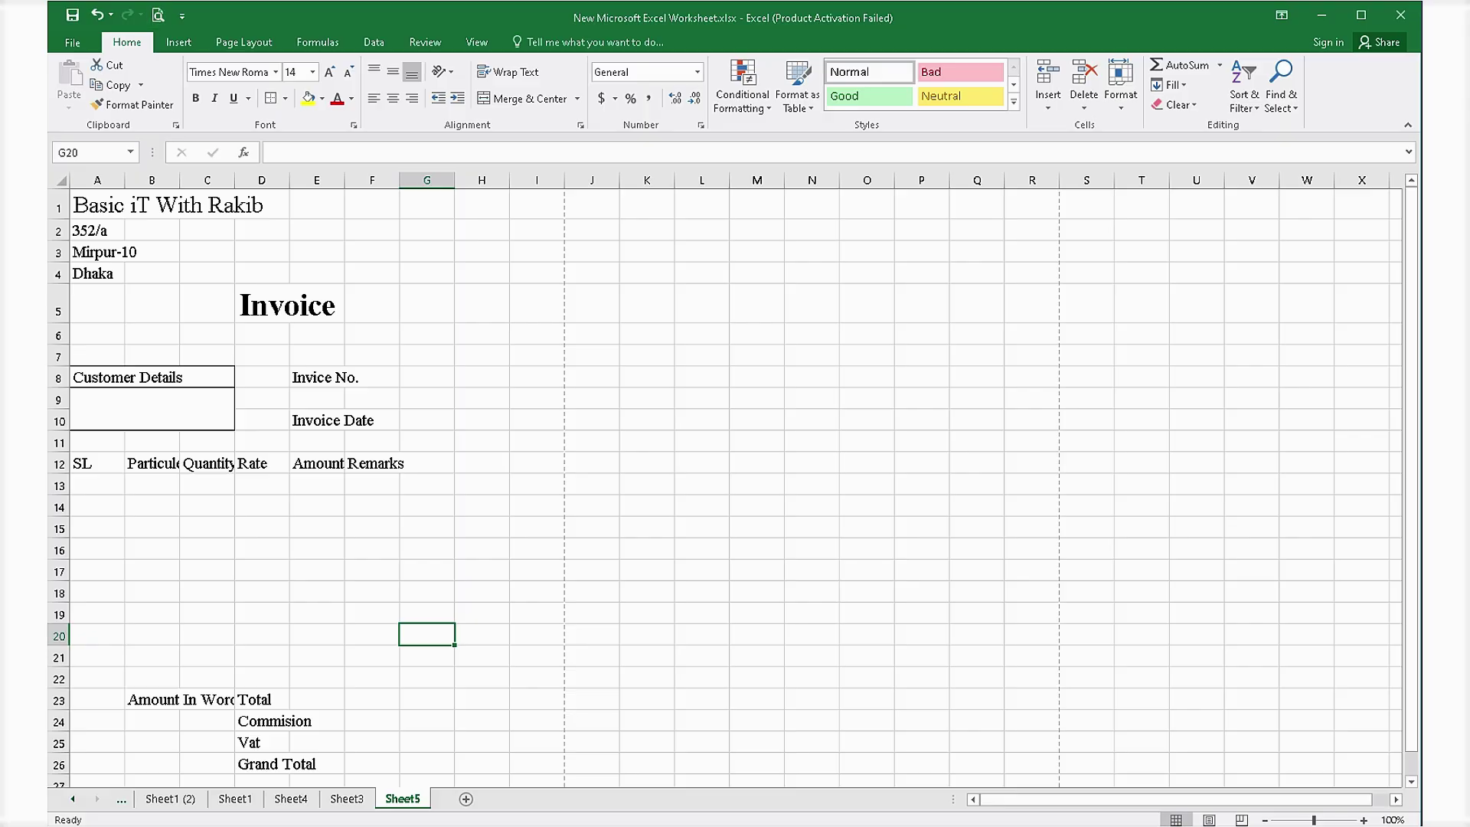
Widen column B so 'Particulers' fits, then select the item table range A12:F22.
left_click(426, 570)
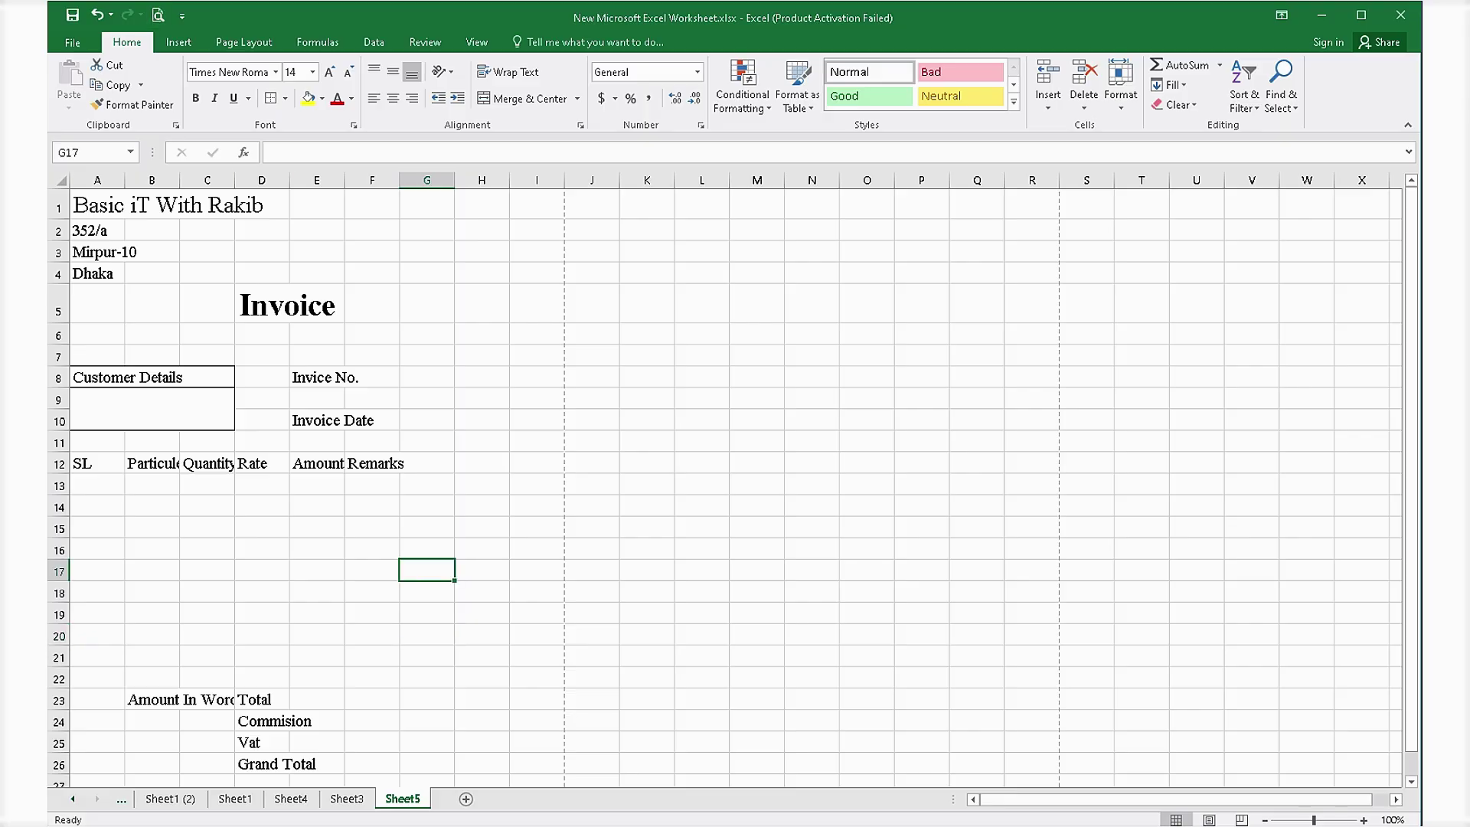
left_click_drag(179, 180, 344, 180)
left_click(430, 592)
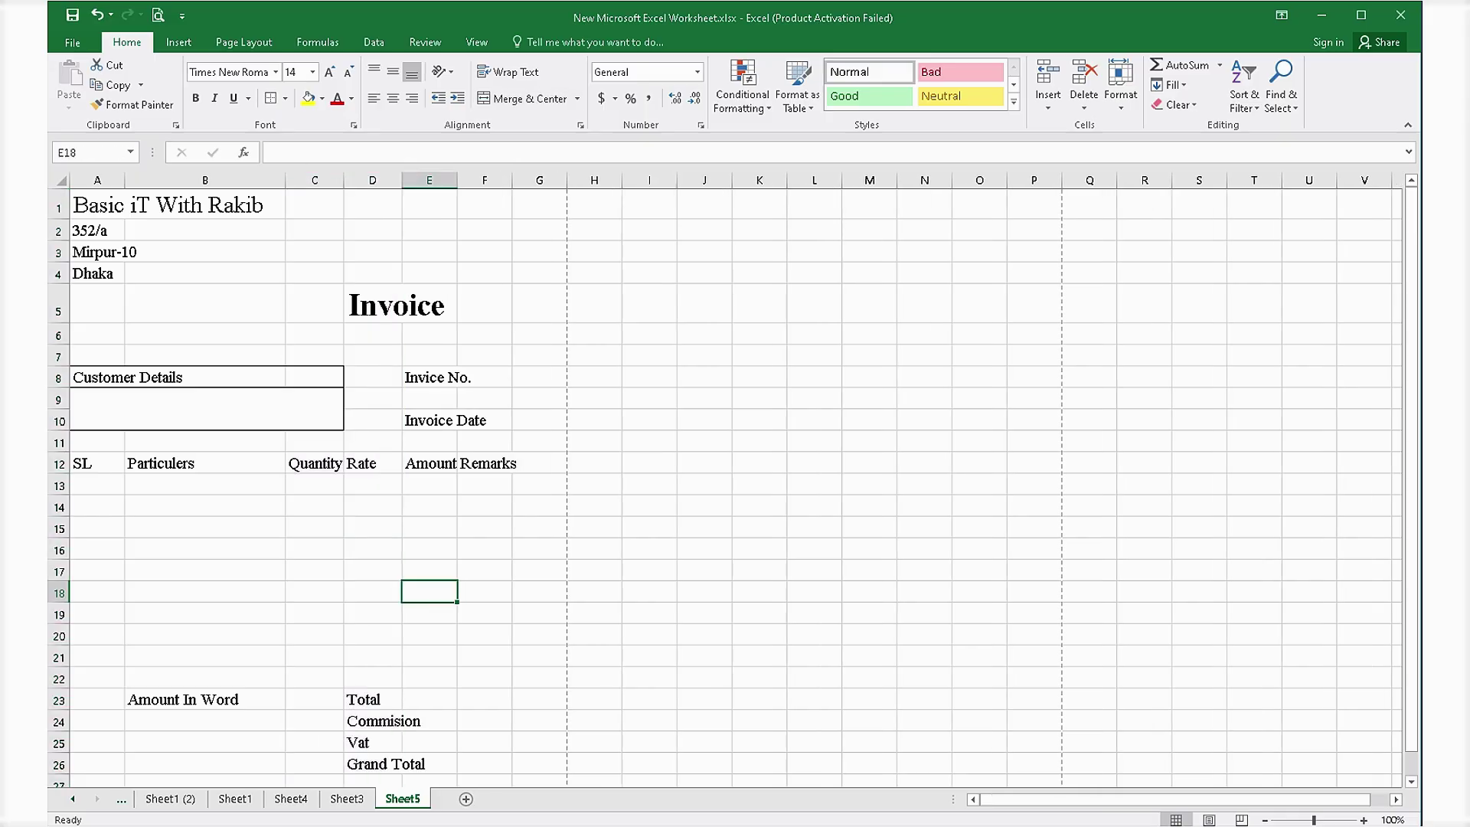
left_click(429, 464)
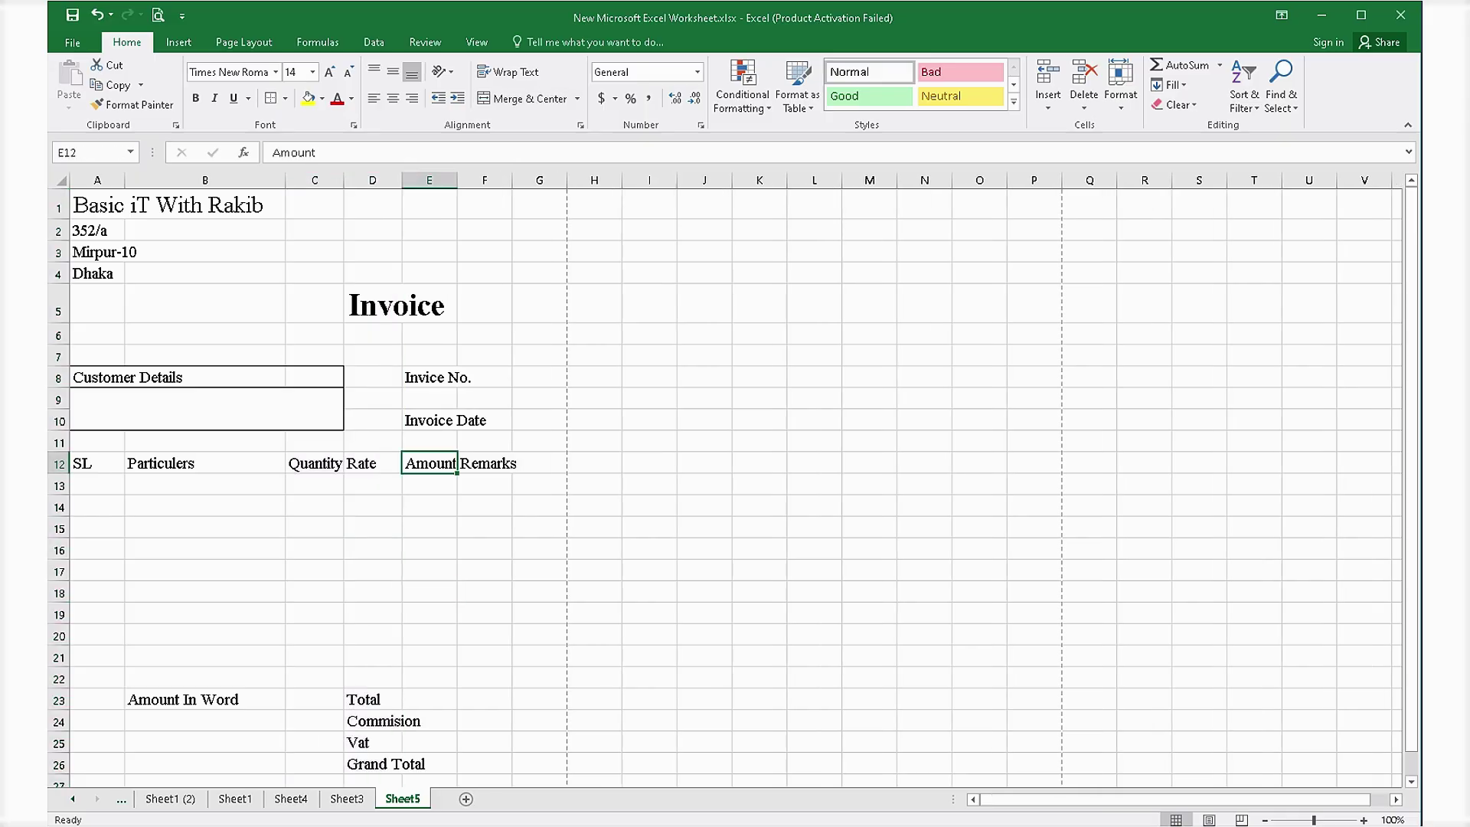
left_click_drag(85, 463, 485, 677)
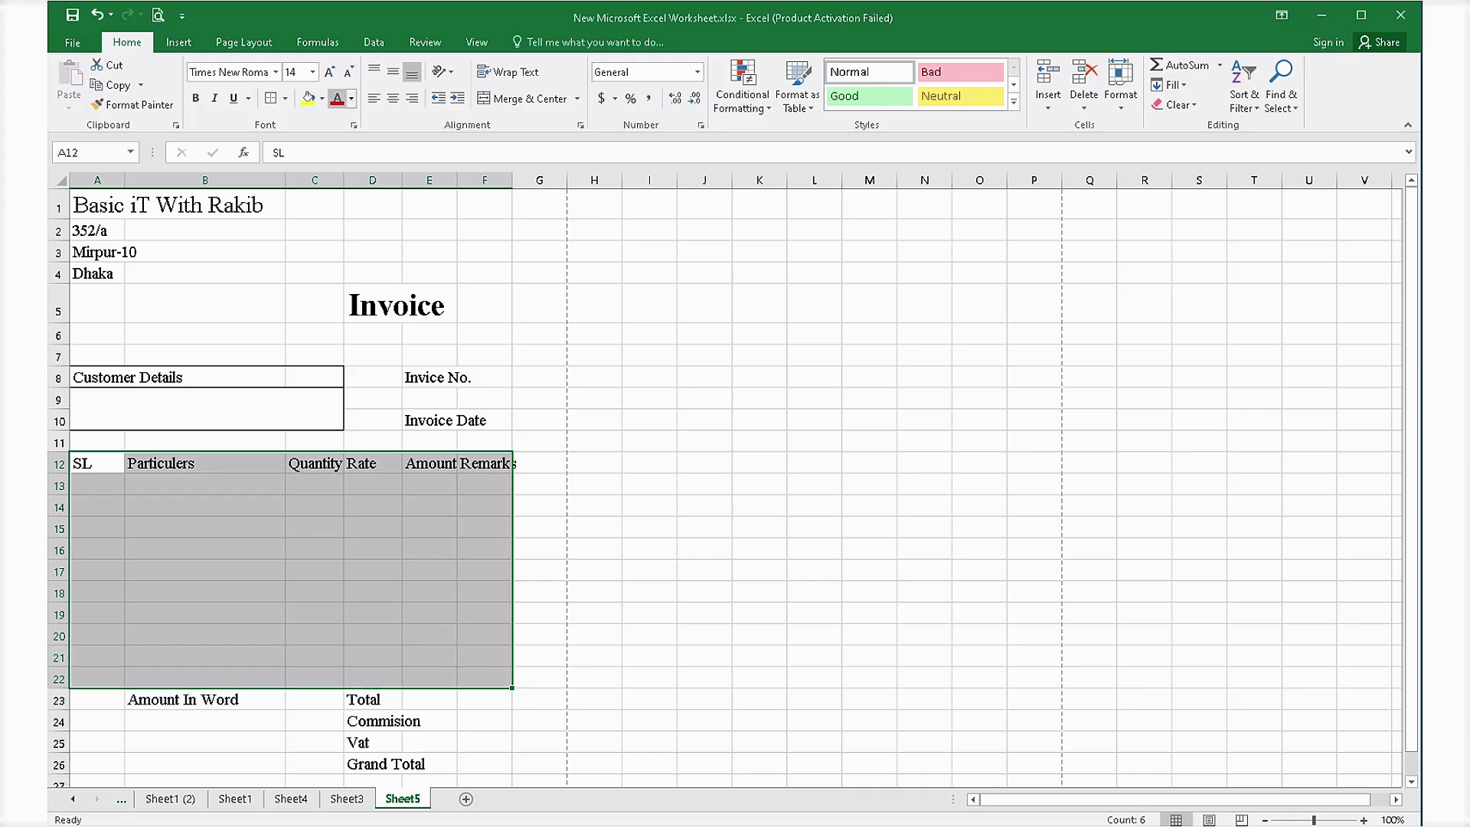
Apply All Borders to A12:F22, then resize column F and make row 9 taller.
left_click(285, 98)
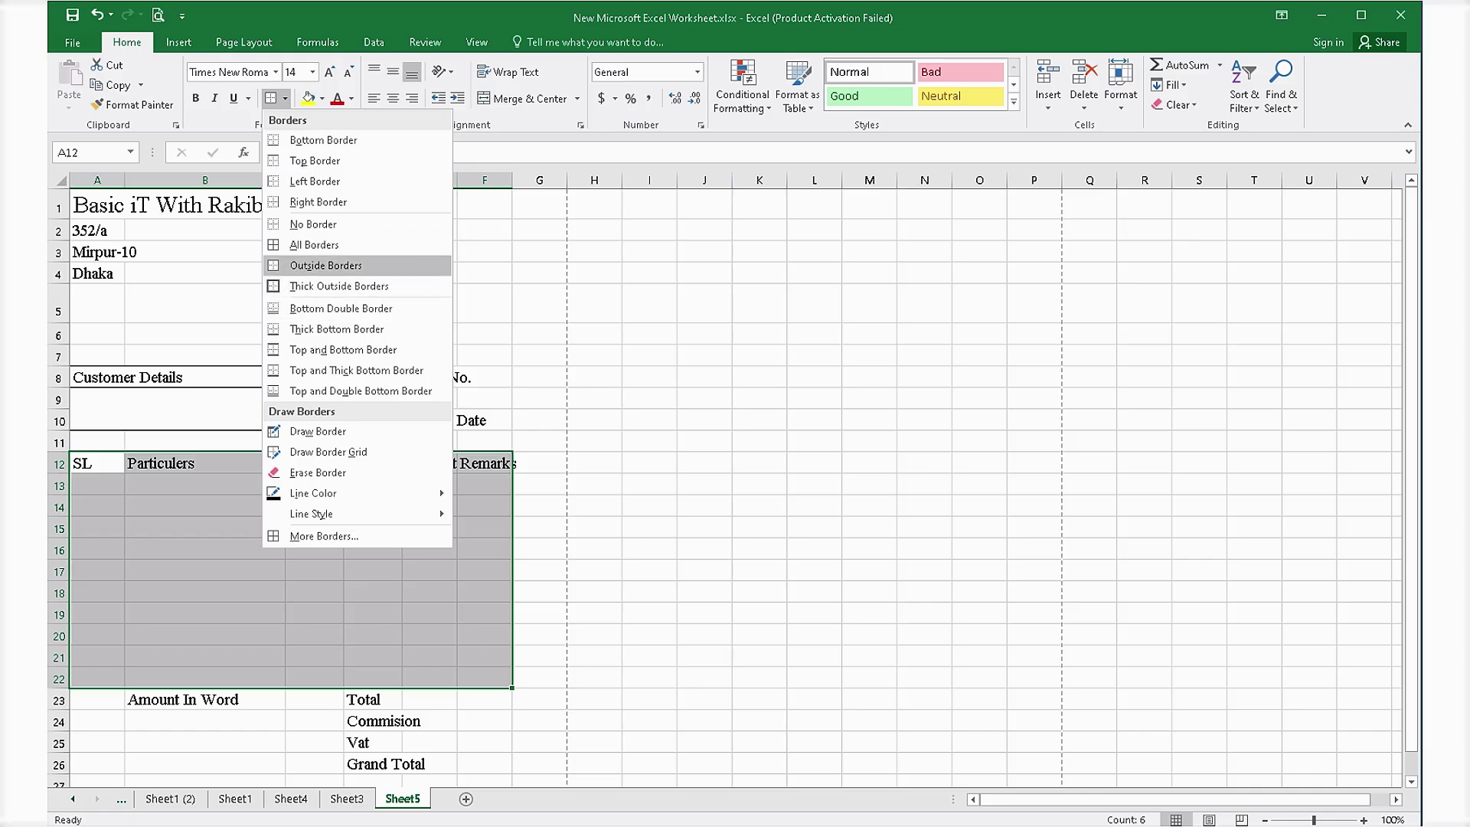
left_click(314, 245)
left_click(429, 635)
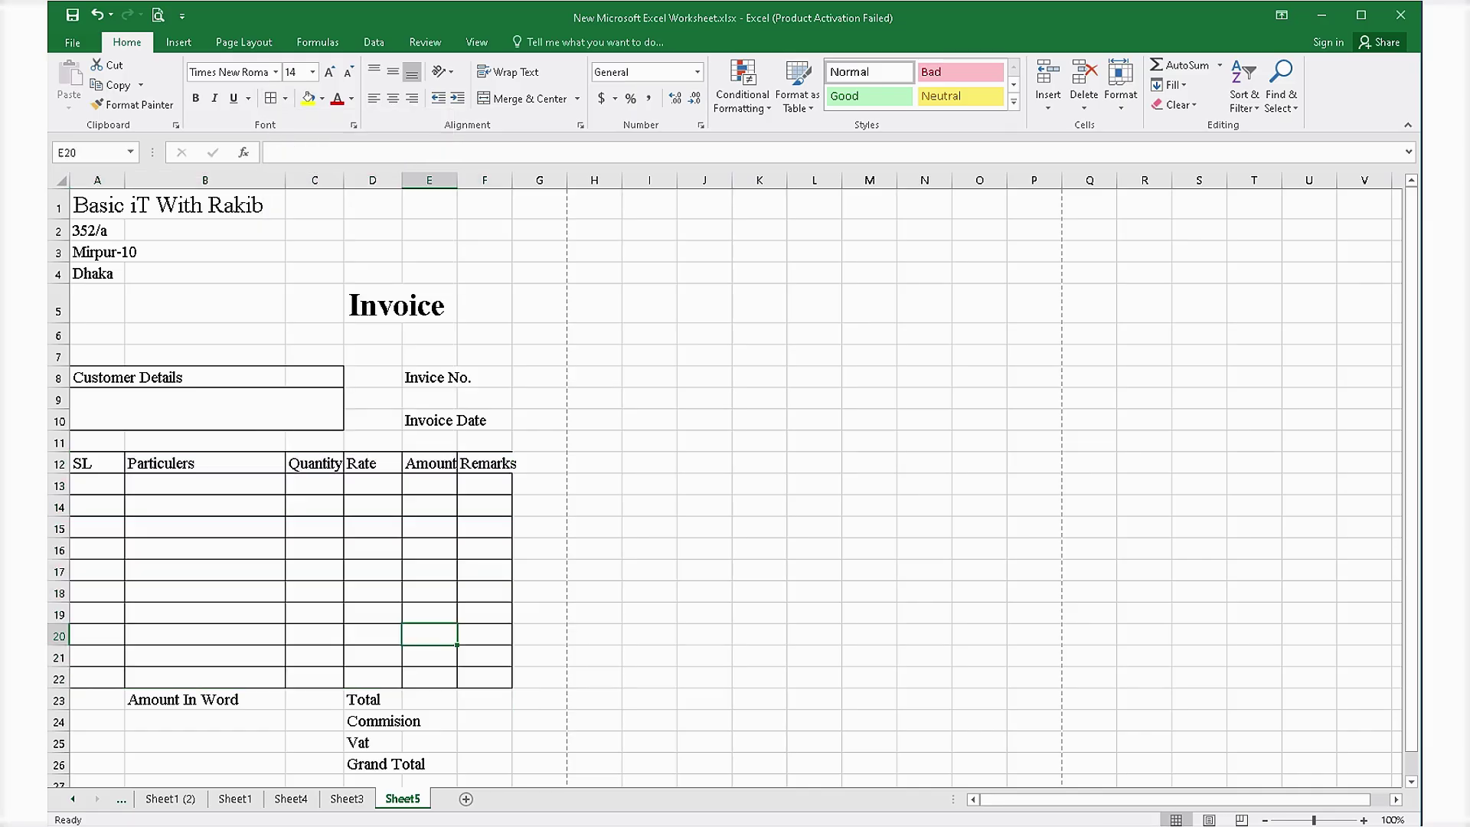
left_click(315, 592)
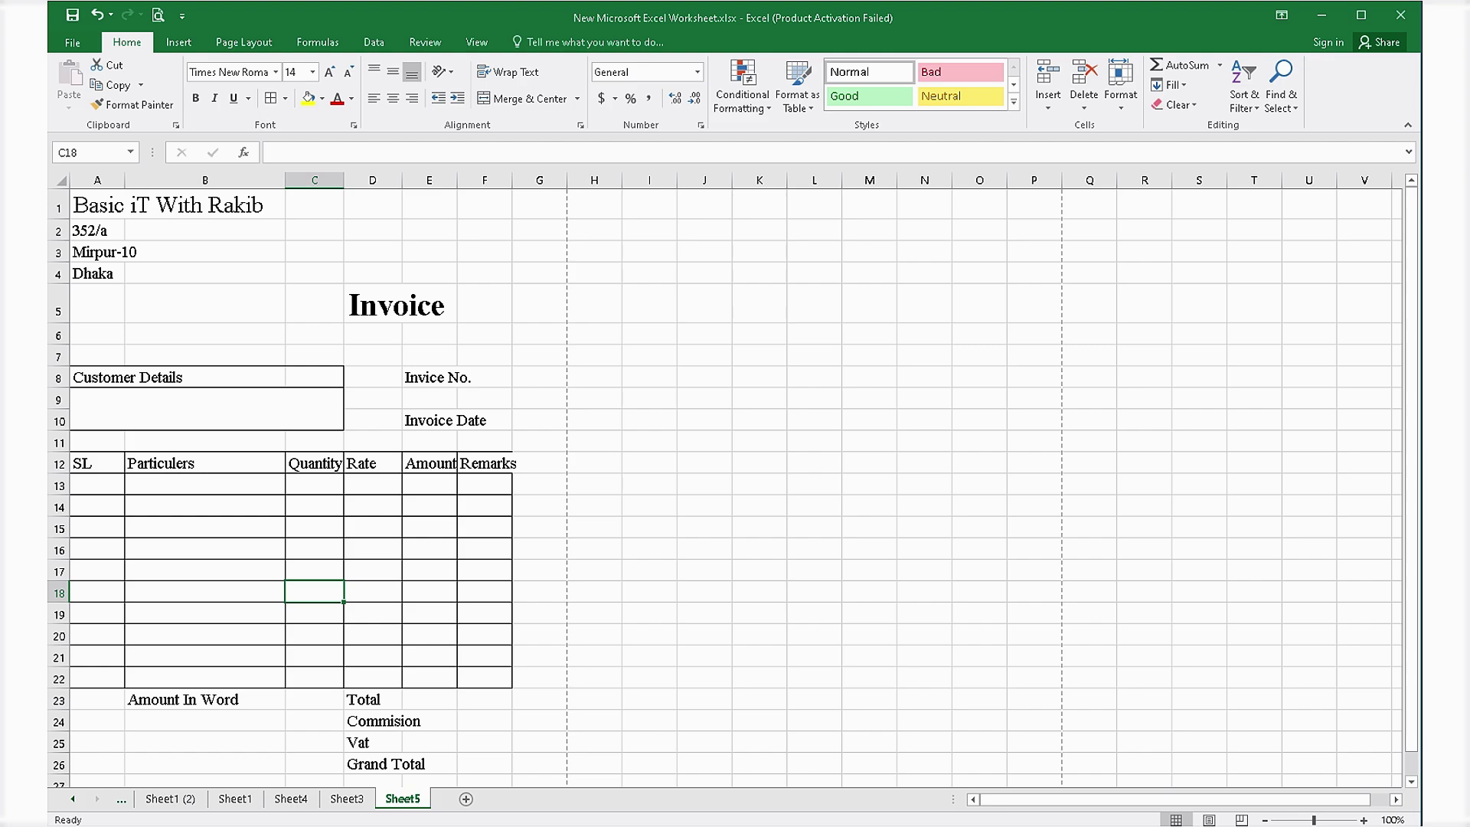
left_click_drag(511, 180, 475, 180)
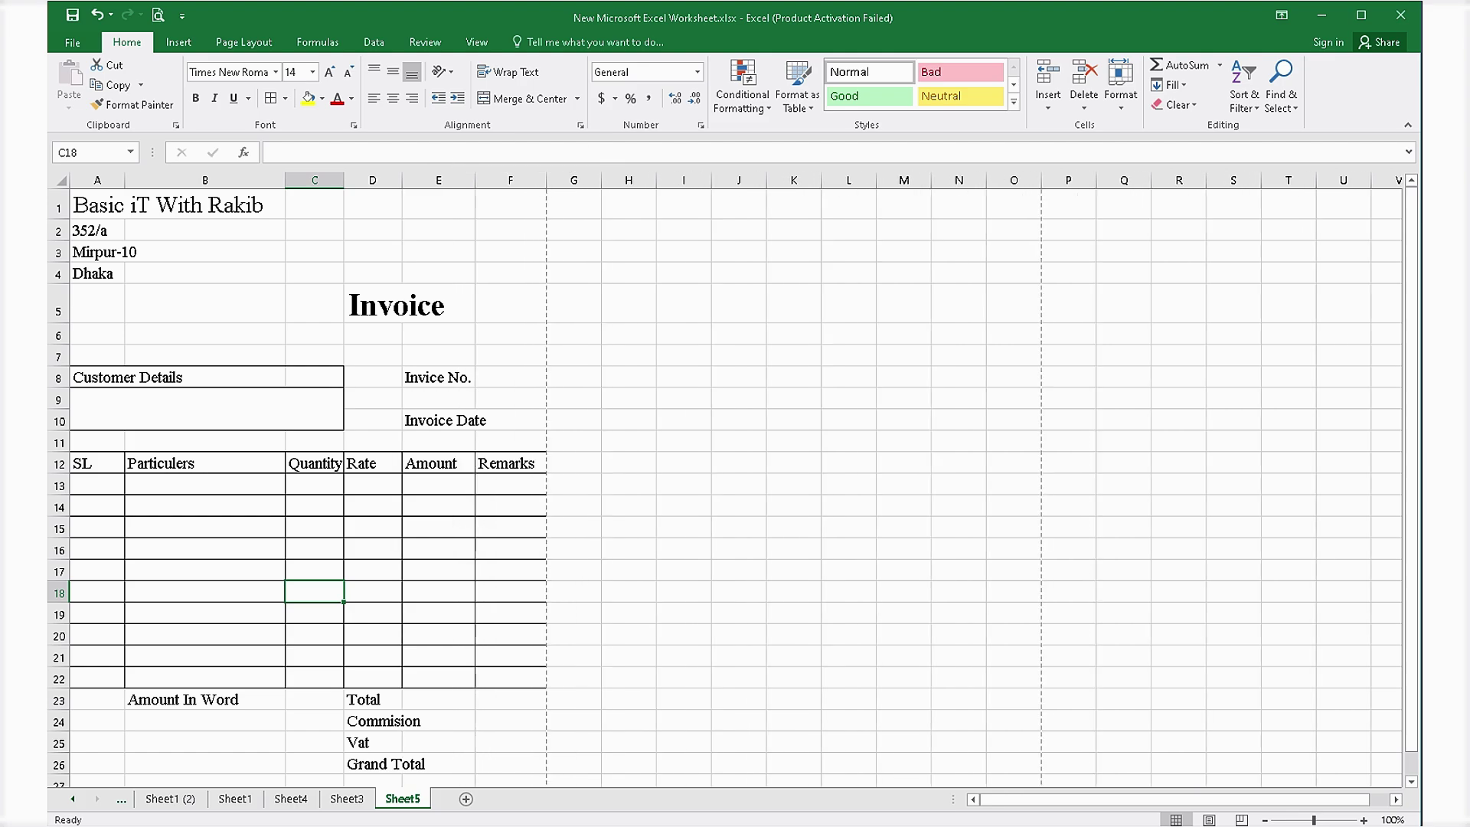
left_click(439, 549)
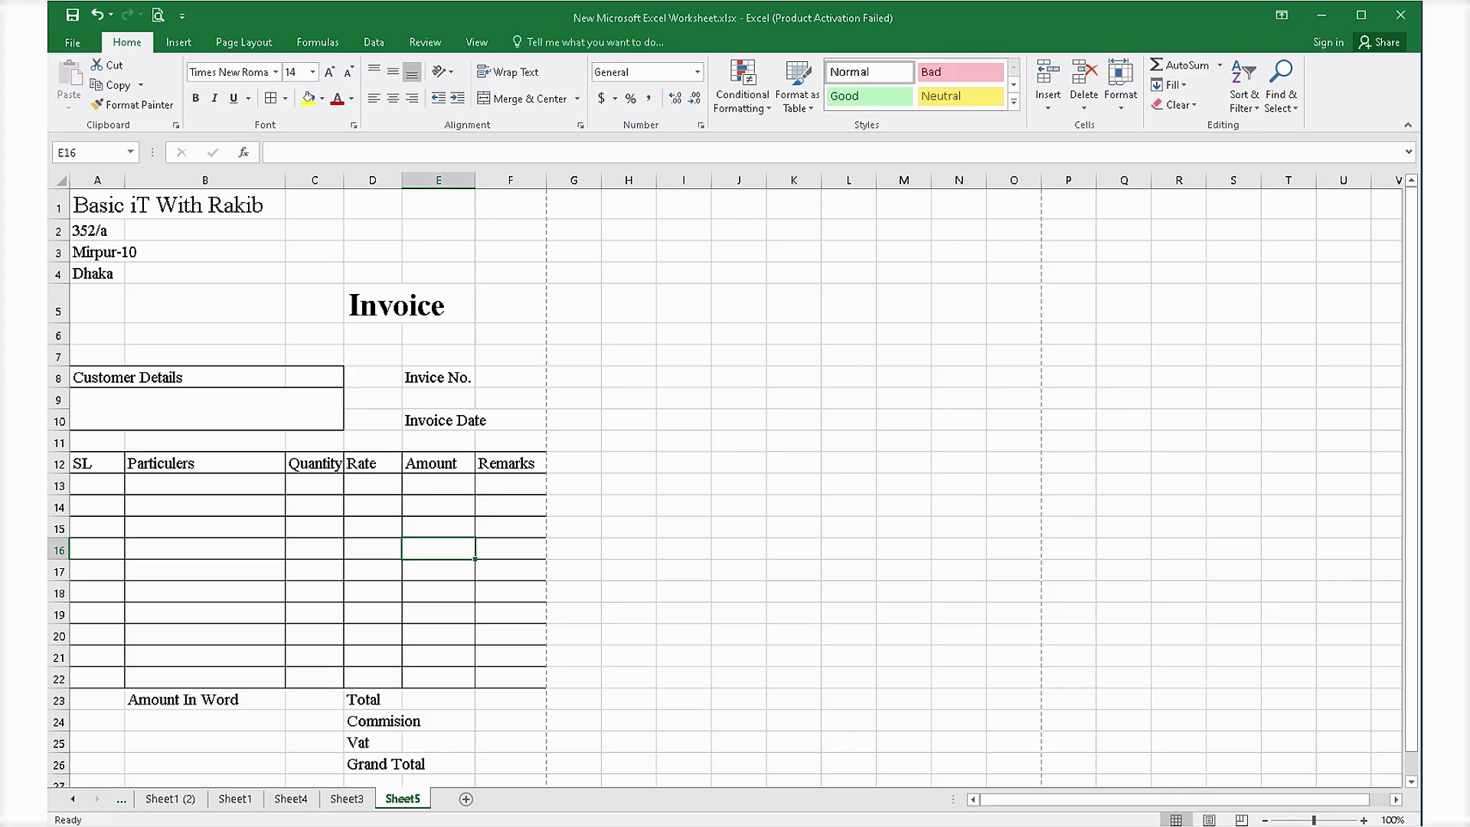
left_click_drag(58, 409, 58, 452)
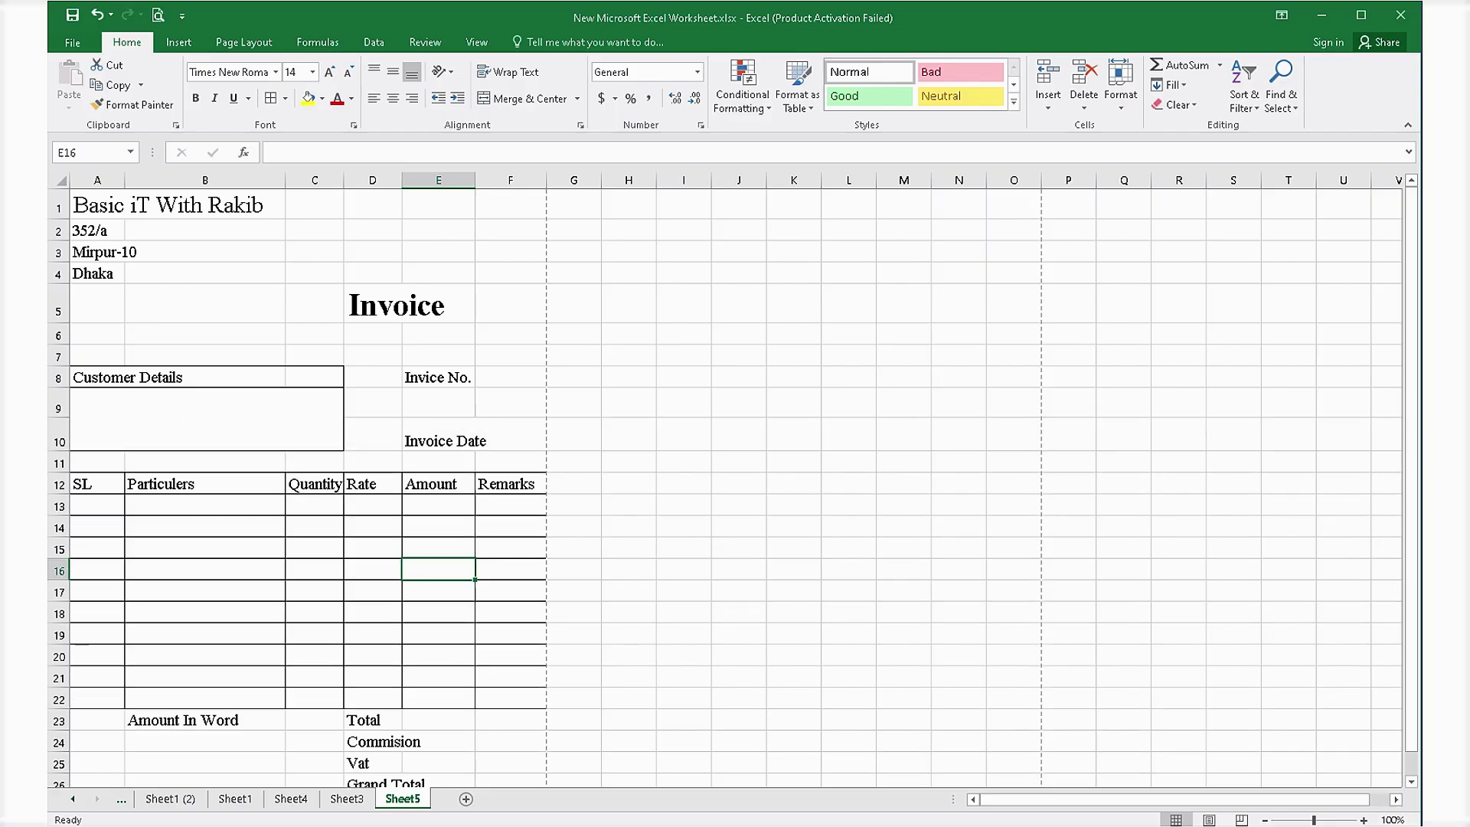
Merge E8:F8 and E10:F10 for the invoice number and date labels, aligned left.
left_click(438, 377)
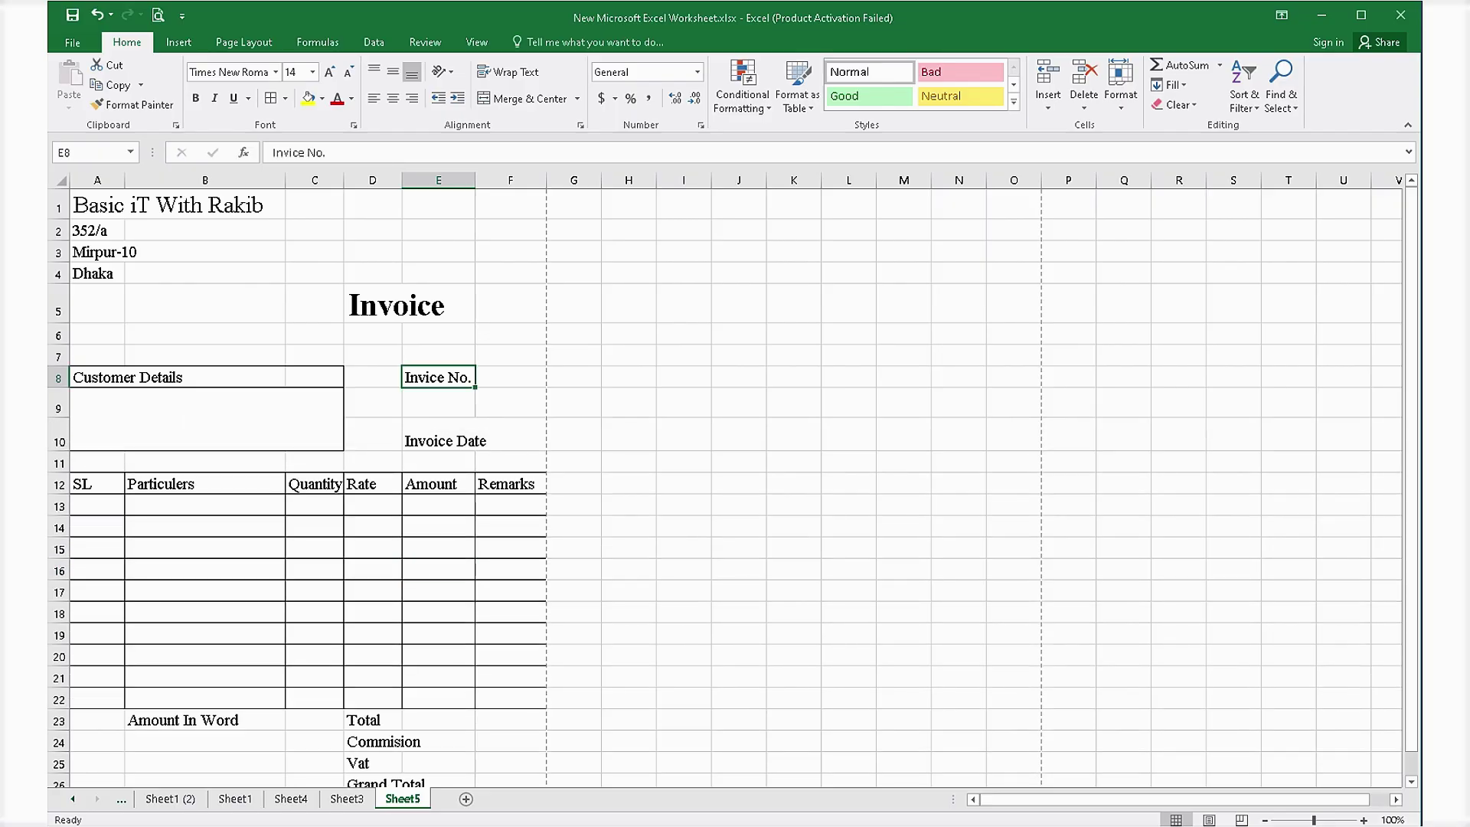
left_click_drag(439, 378, 509, 378)
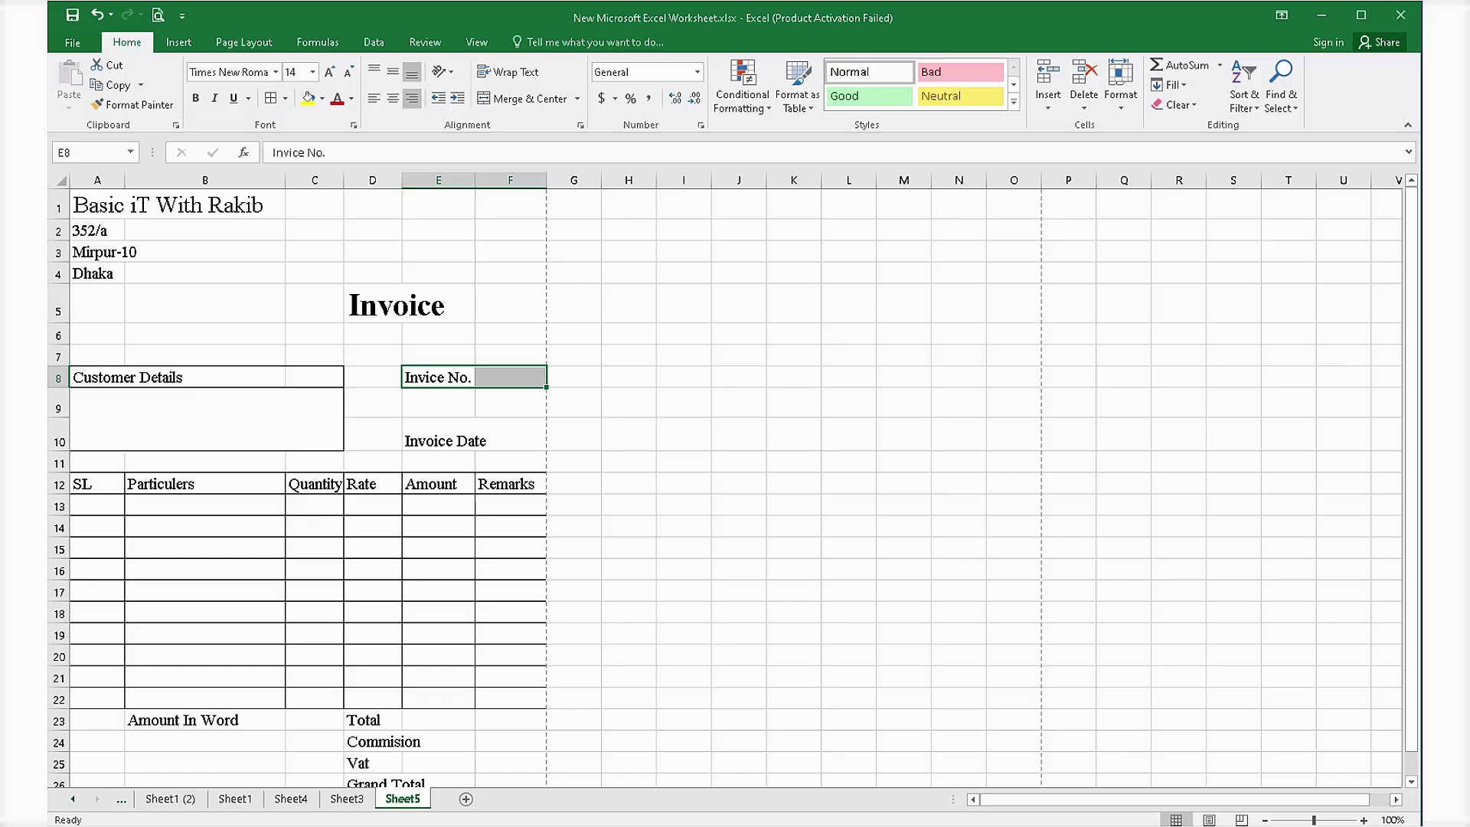
left_click(523, 98)
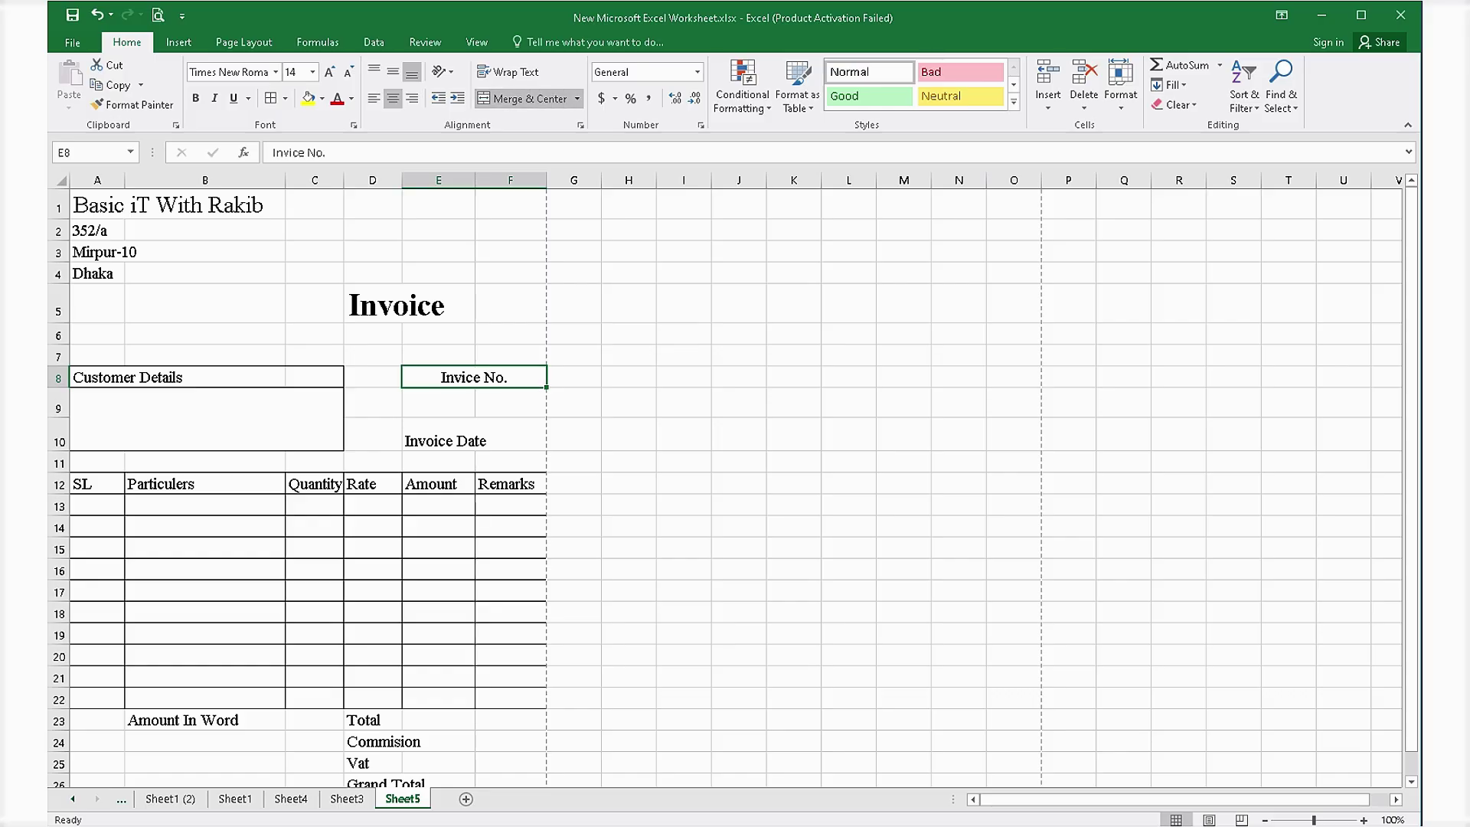
left_click(374, 98)
left_click(438, 435)
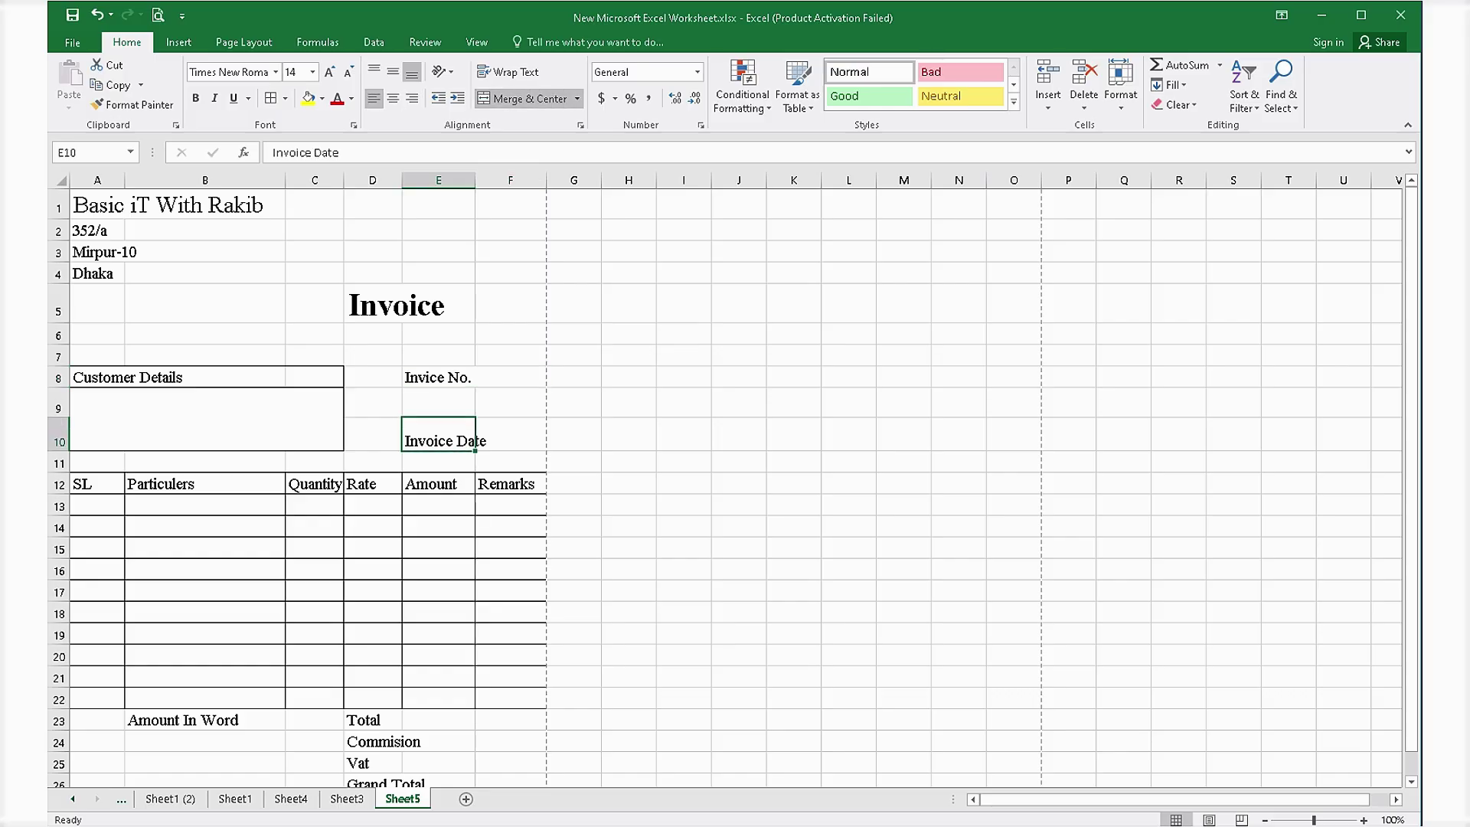
left_click_drag(439, 435, 509, 435)
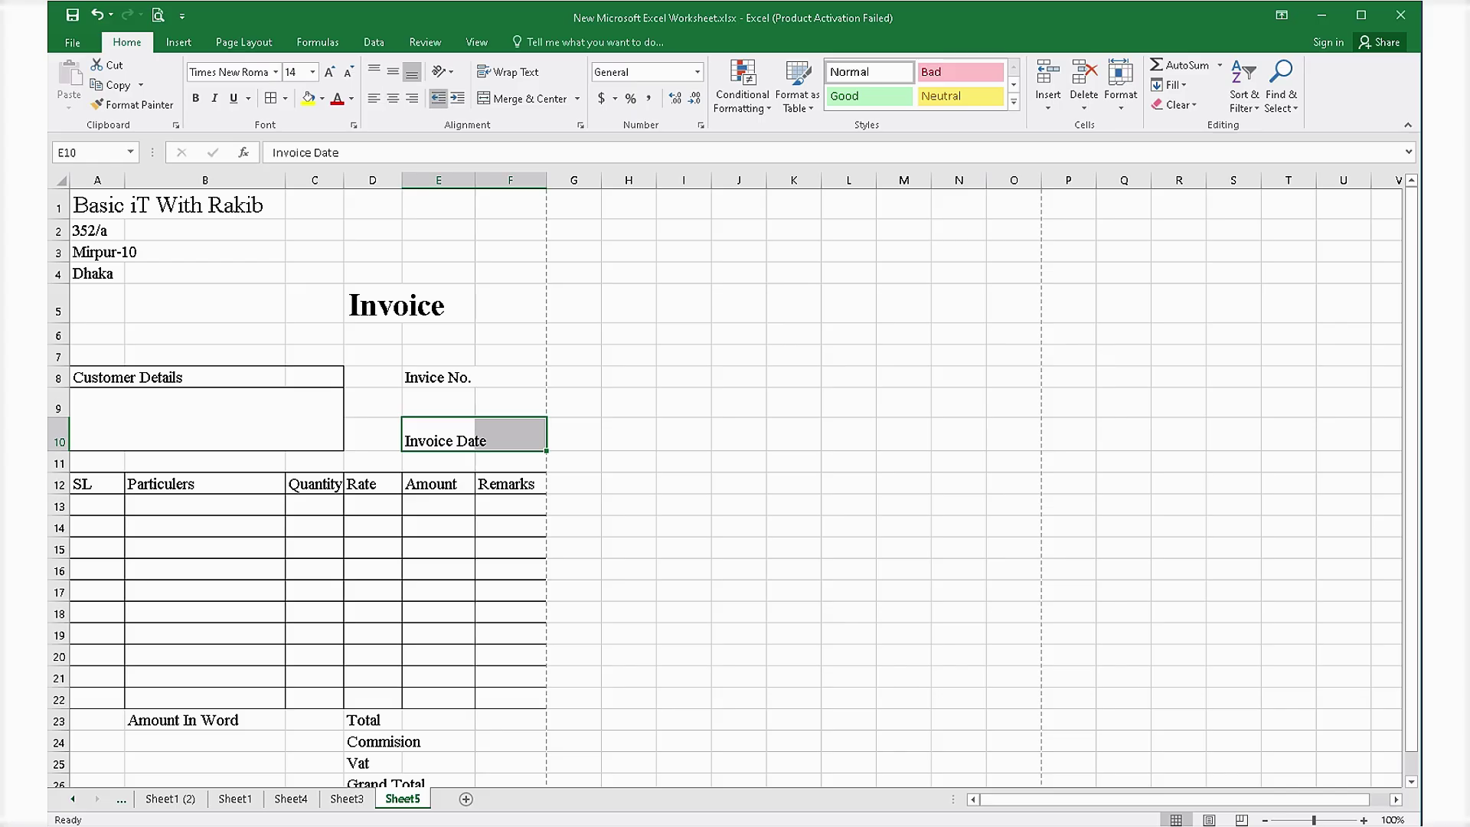
left_click(524, 98)
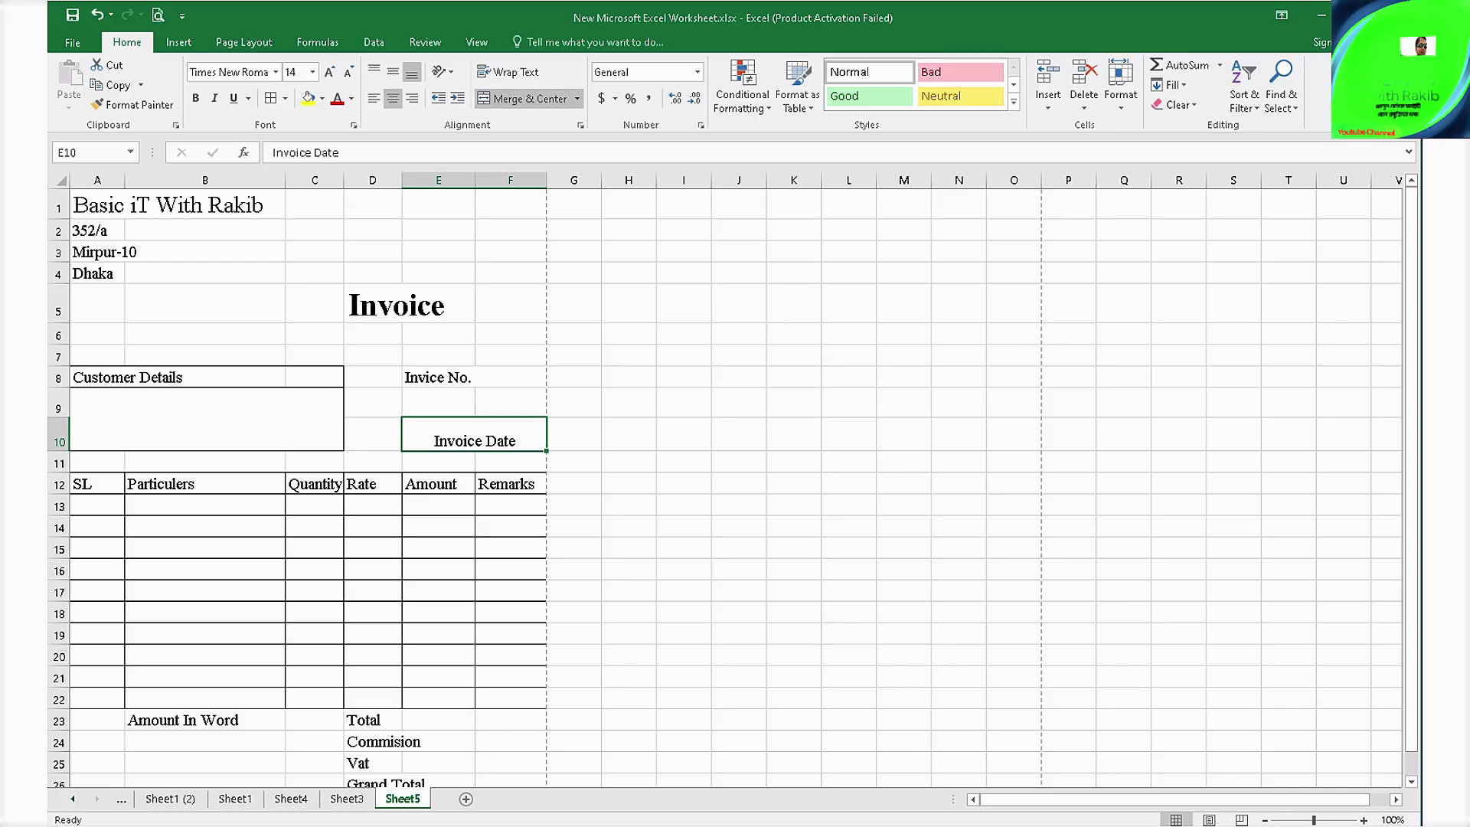
left_click(373, 98)
Try merging A24:B26 for the amount-in-words box, then undo the merge.
left_click(573, 635)
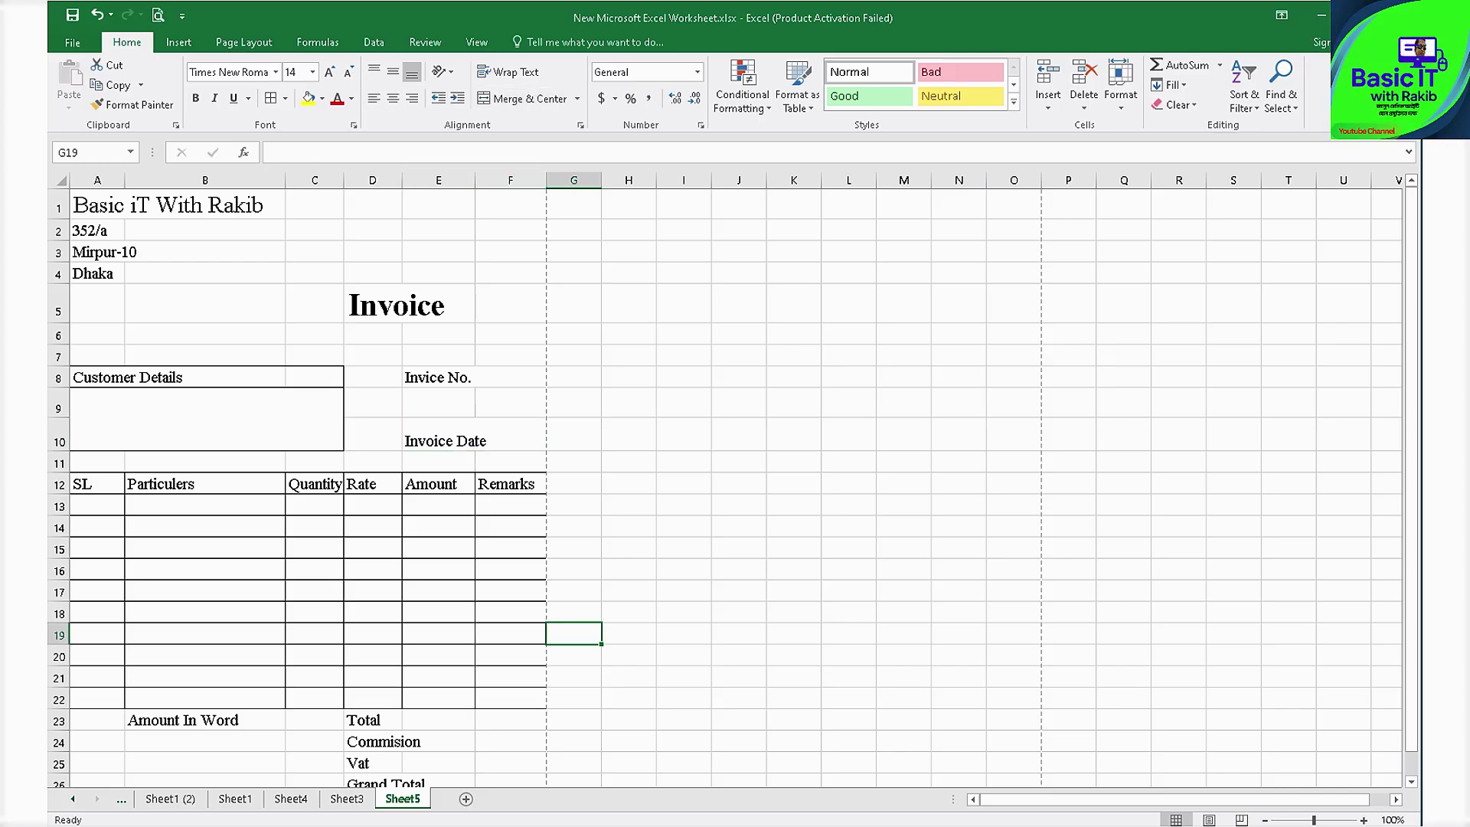
scroll(573, 635, "down", 2)
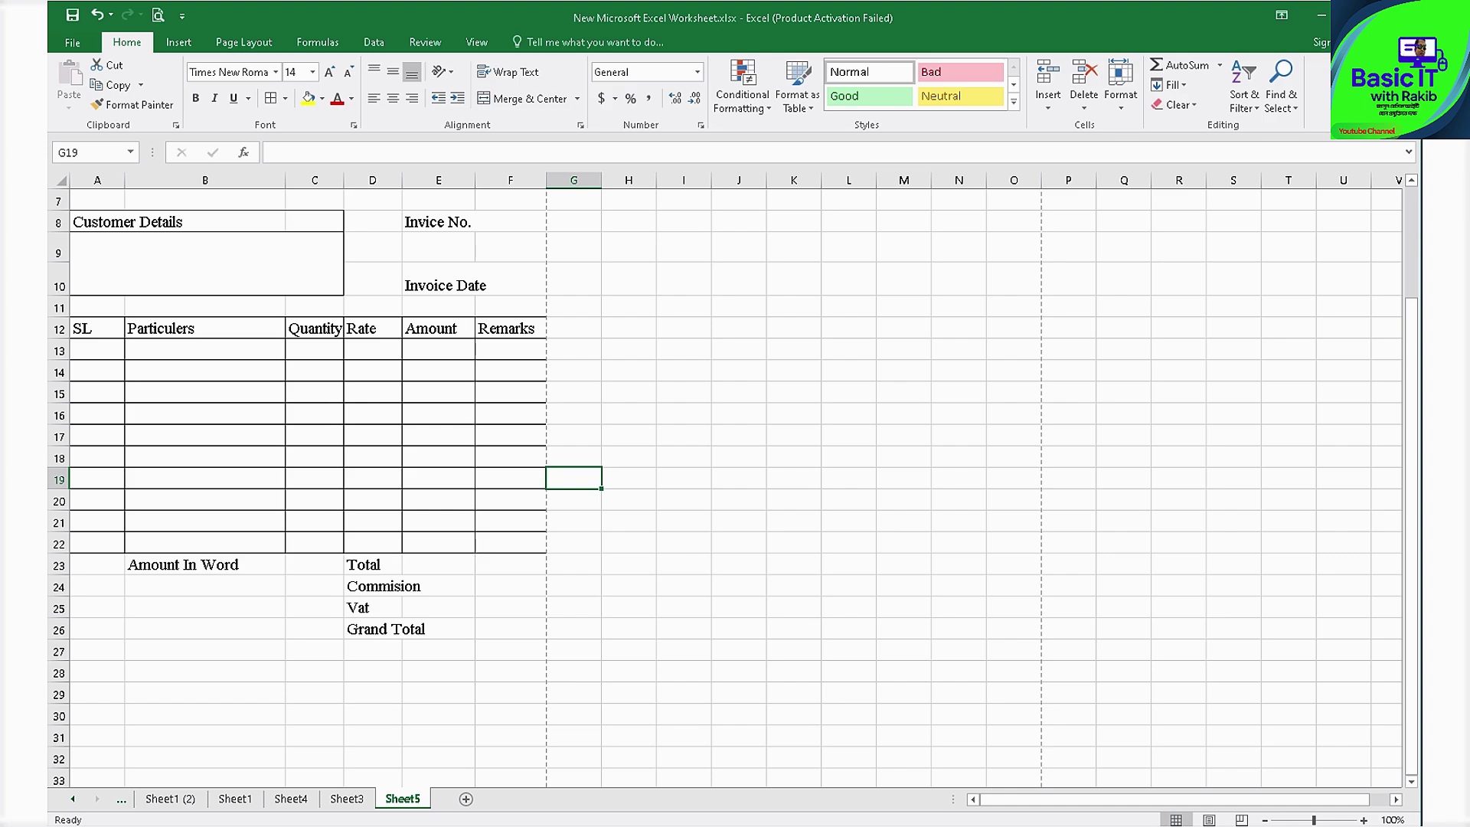
left_click(205, 566)
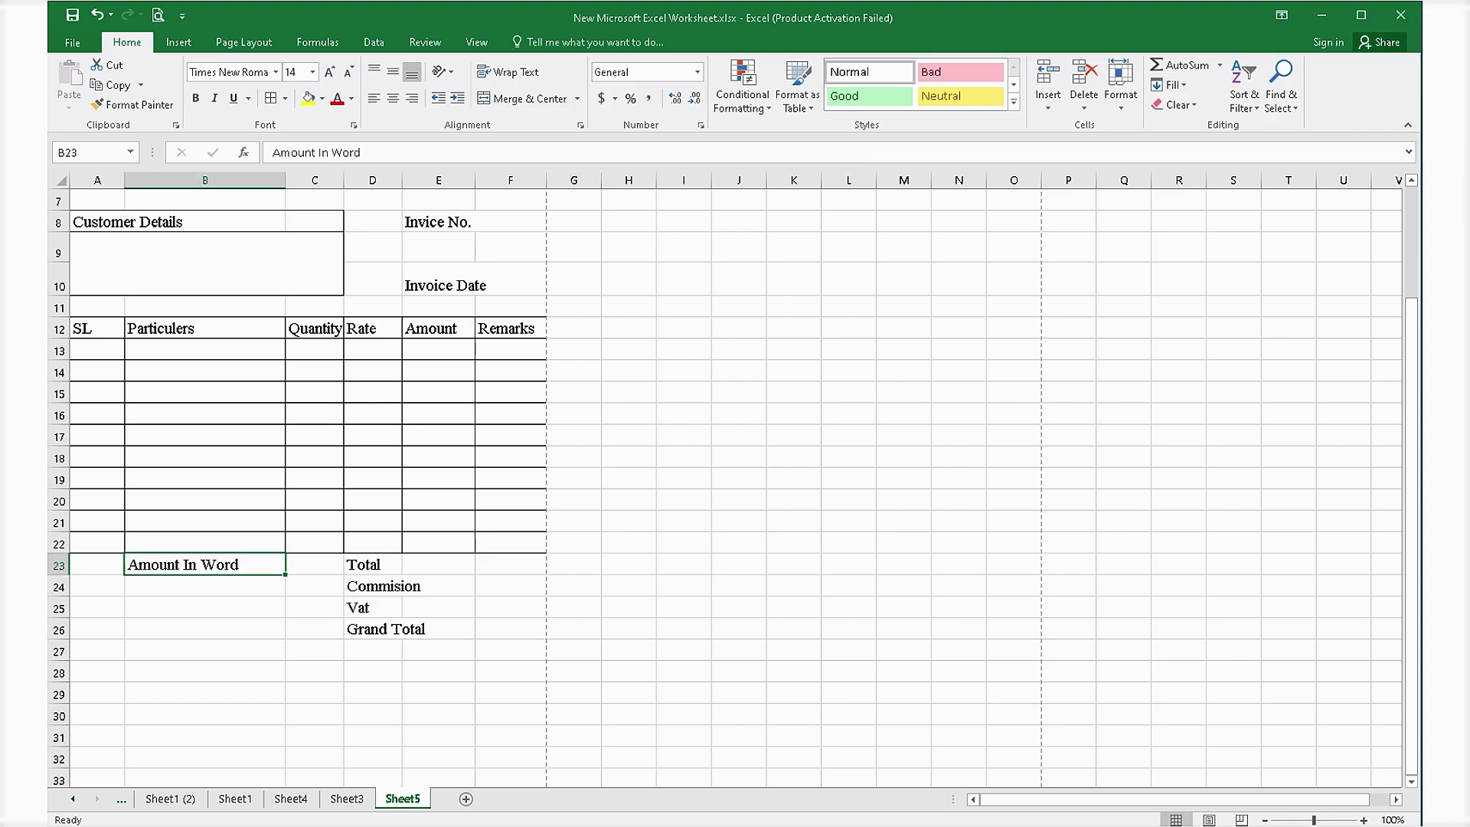
left_click_drag(98, 587, 230, 654)
left_click(528, 98)
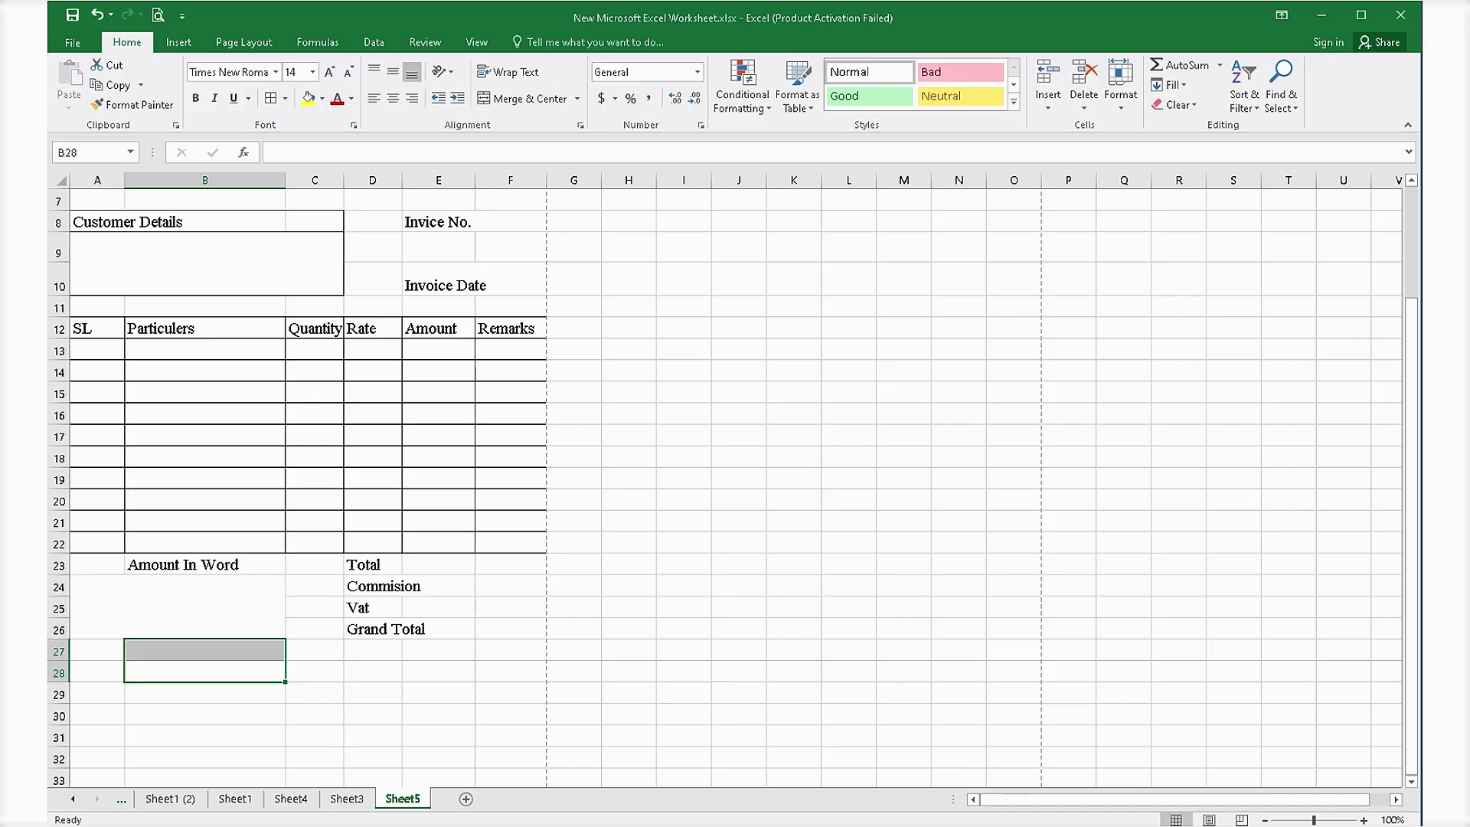
key("ctrl+z")
Move the Amount In Word label from B23 to B24 and merge-centre it across A24:B24.
left_click(205, 565)
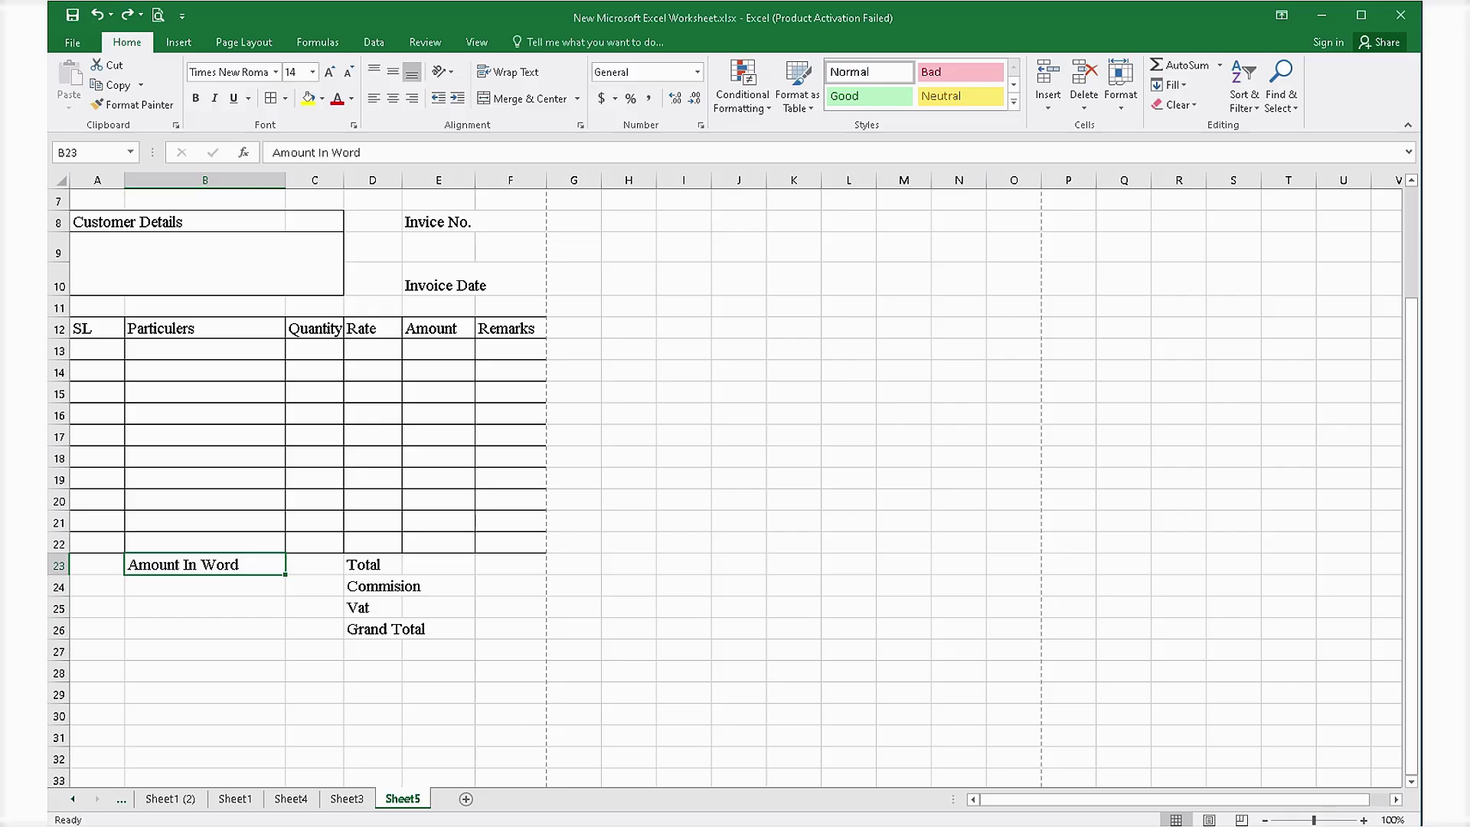
key("ctrl+c")
left_click(205, 587)
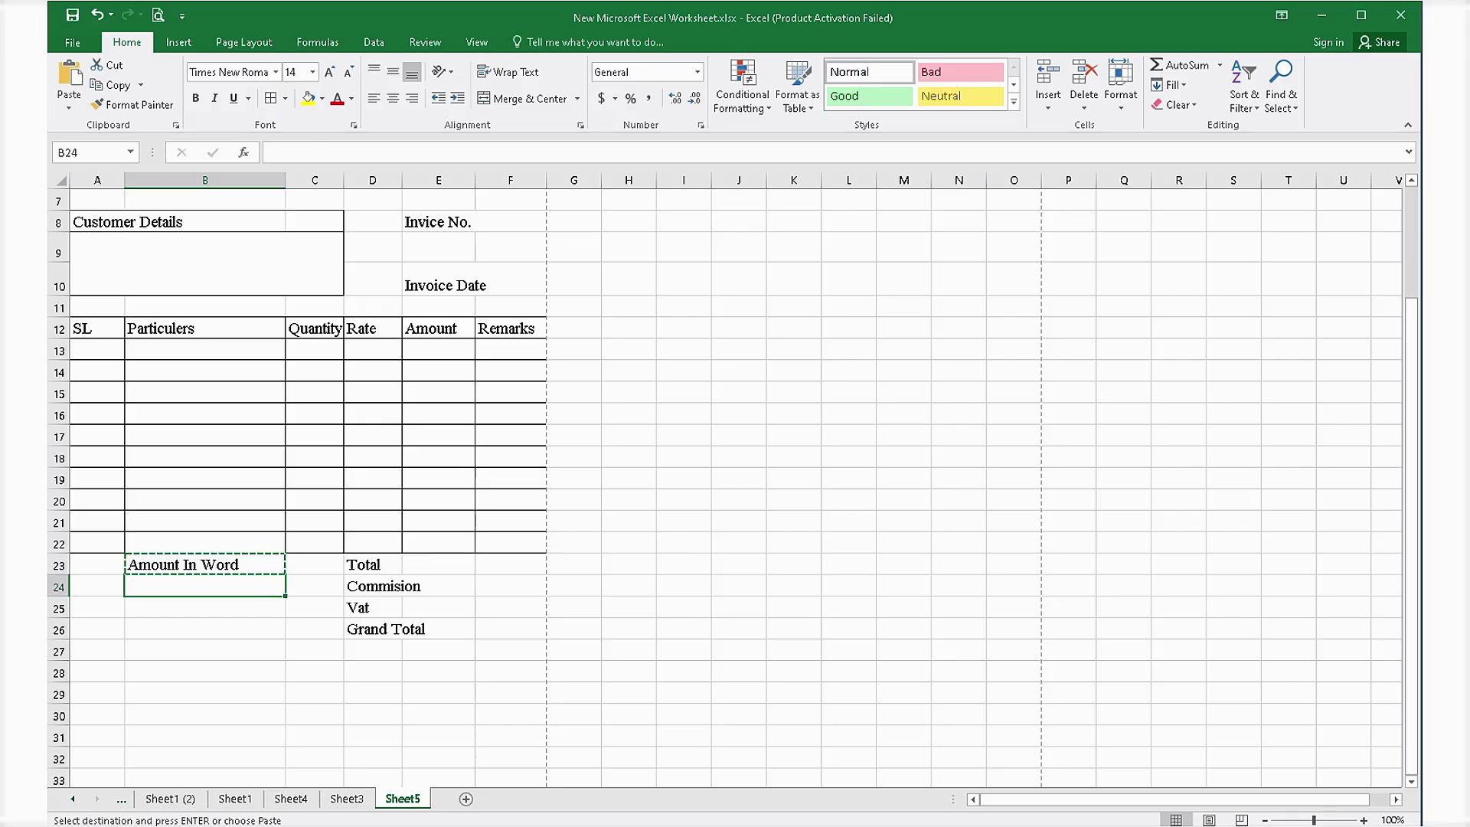
key("Return")
left_click(205, 565)
key("Delete")
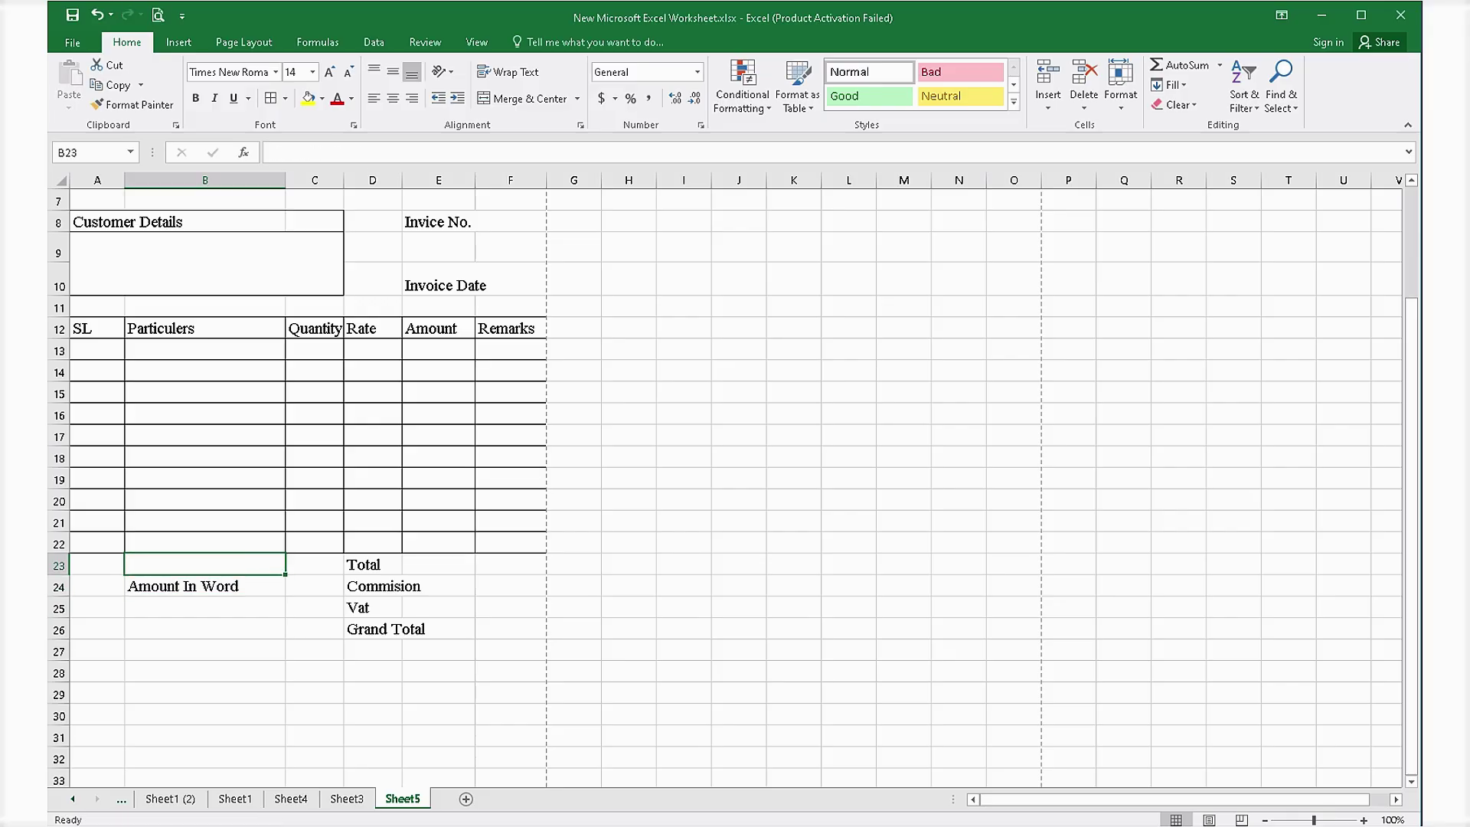
left_click_drag(97, 587, 191, 588)
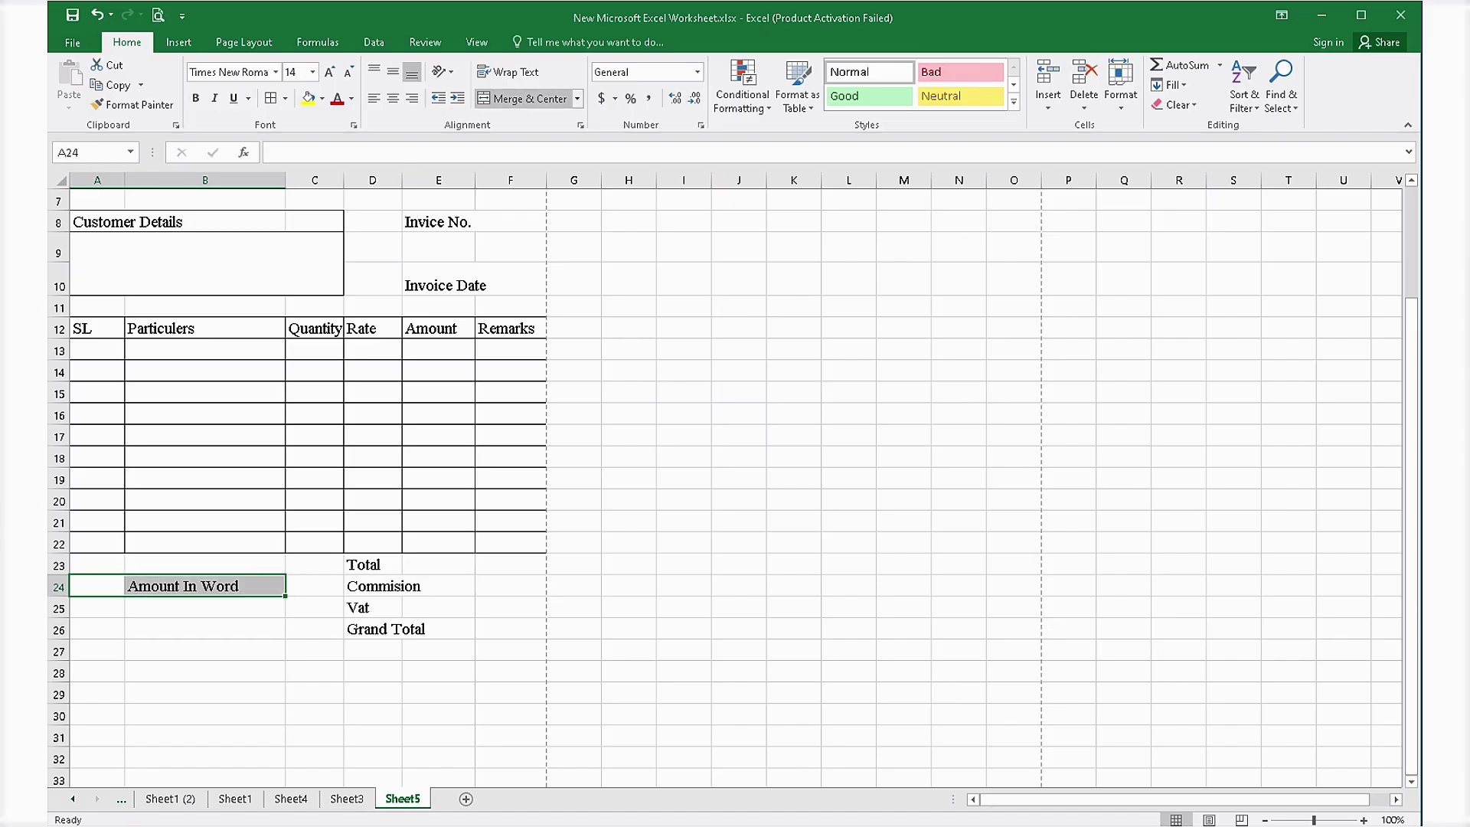
left_click(522, 98)
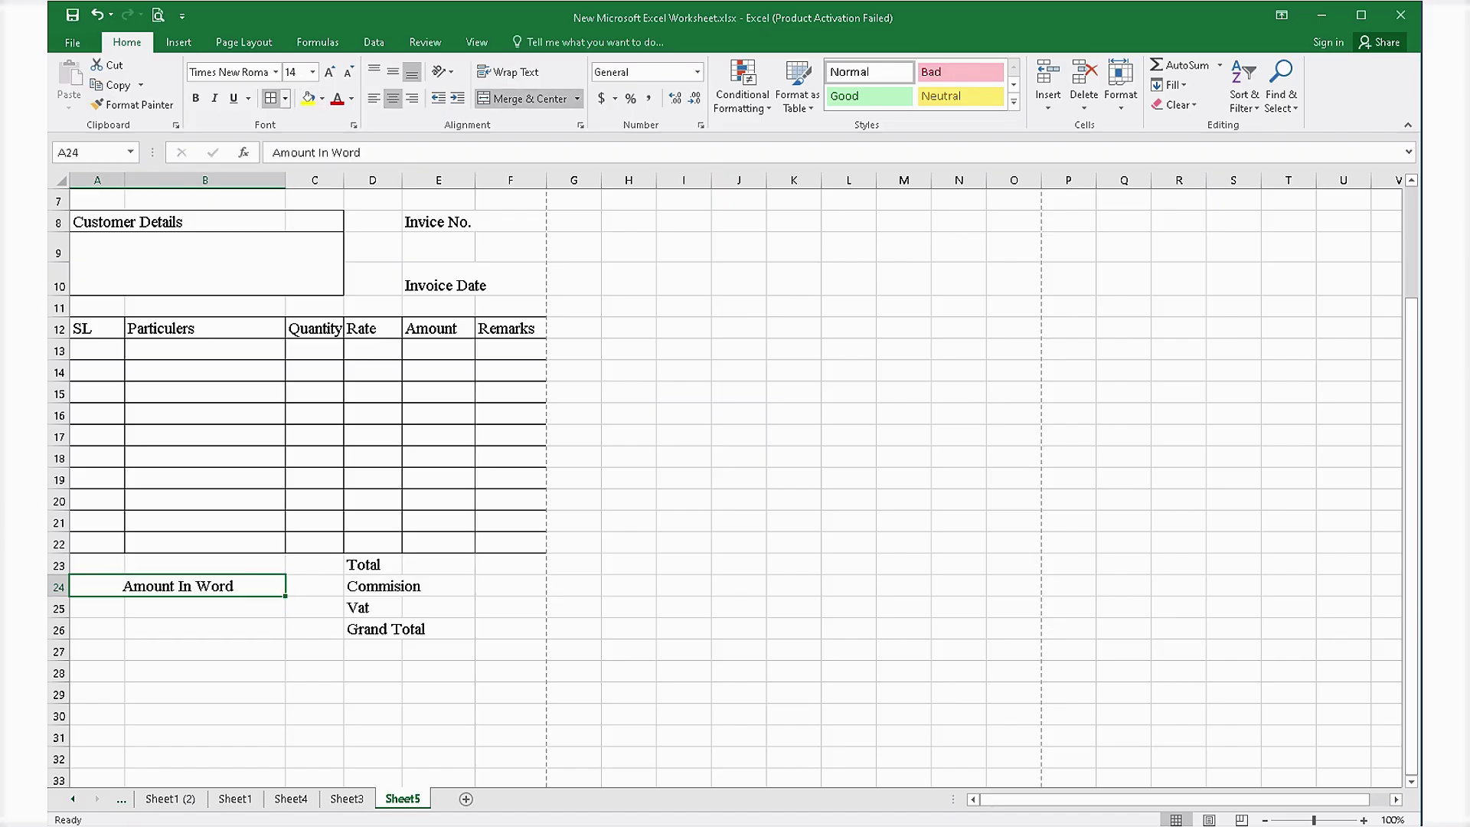
Merge A25:B26 into one words box and give it an outline border.
left_click(206, 652)
left_click_drag(97, 608, 192, 630)
left_click(522, 98)
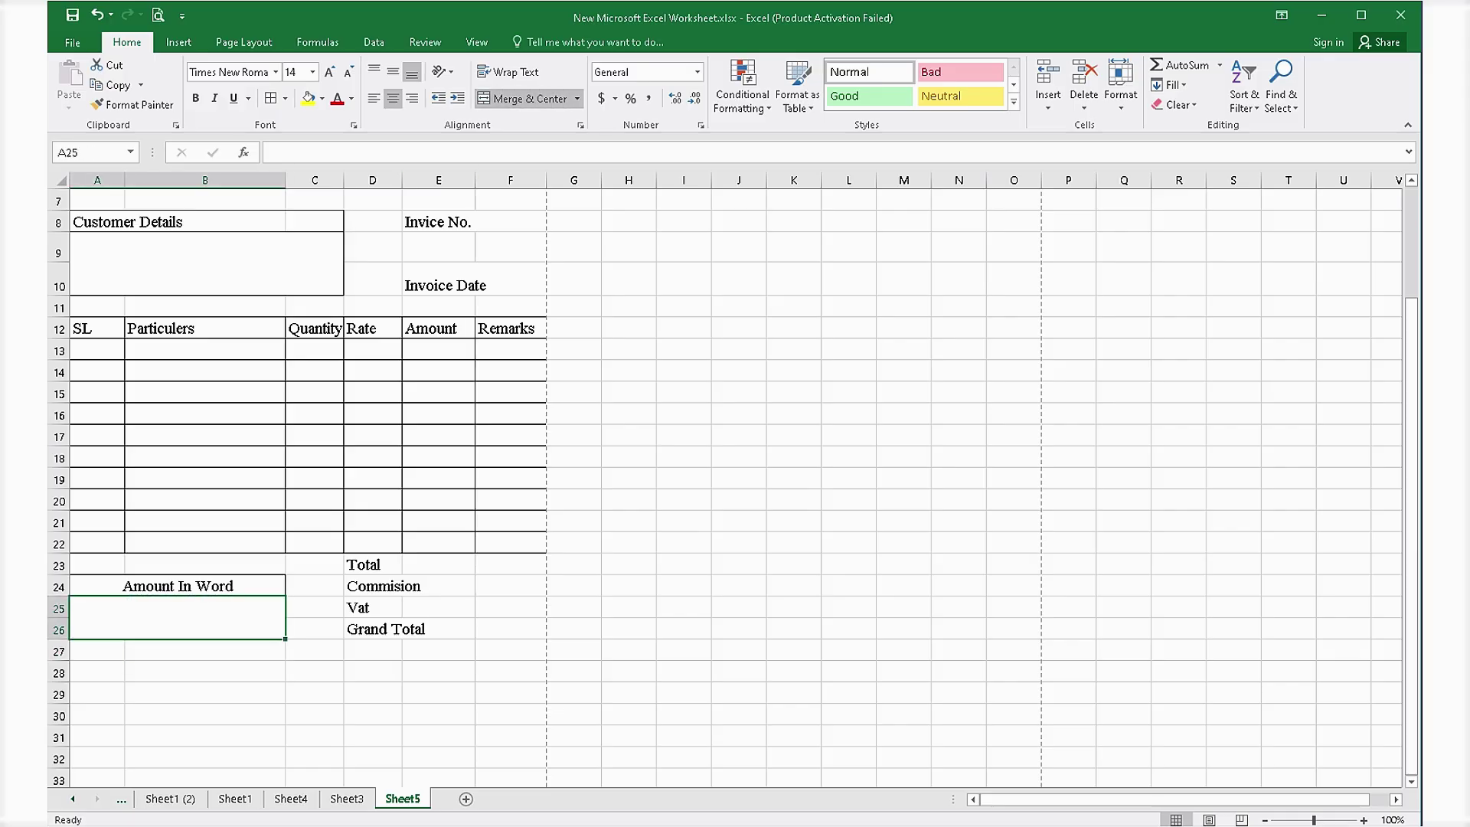
left_click(271, 98)
left_click(573, 565)
left_click(314, 716)
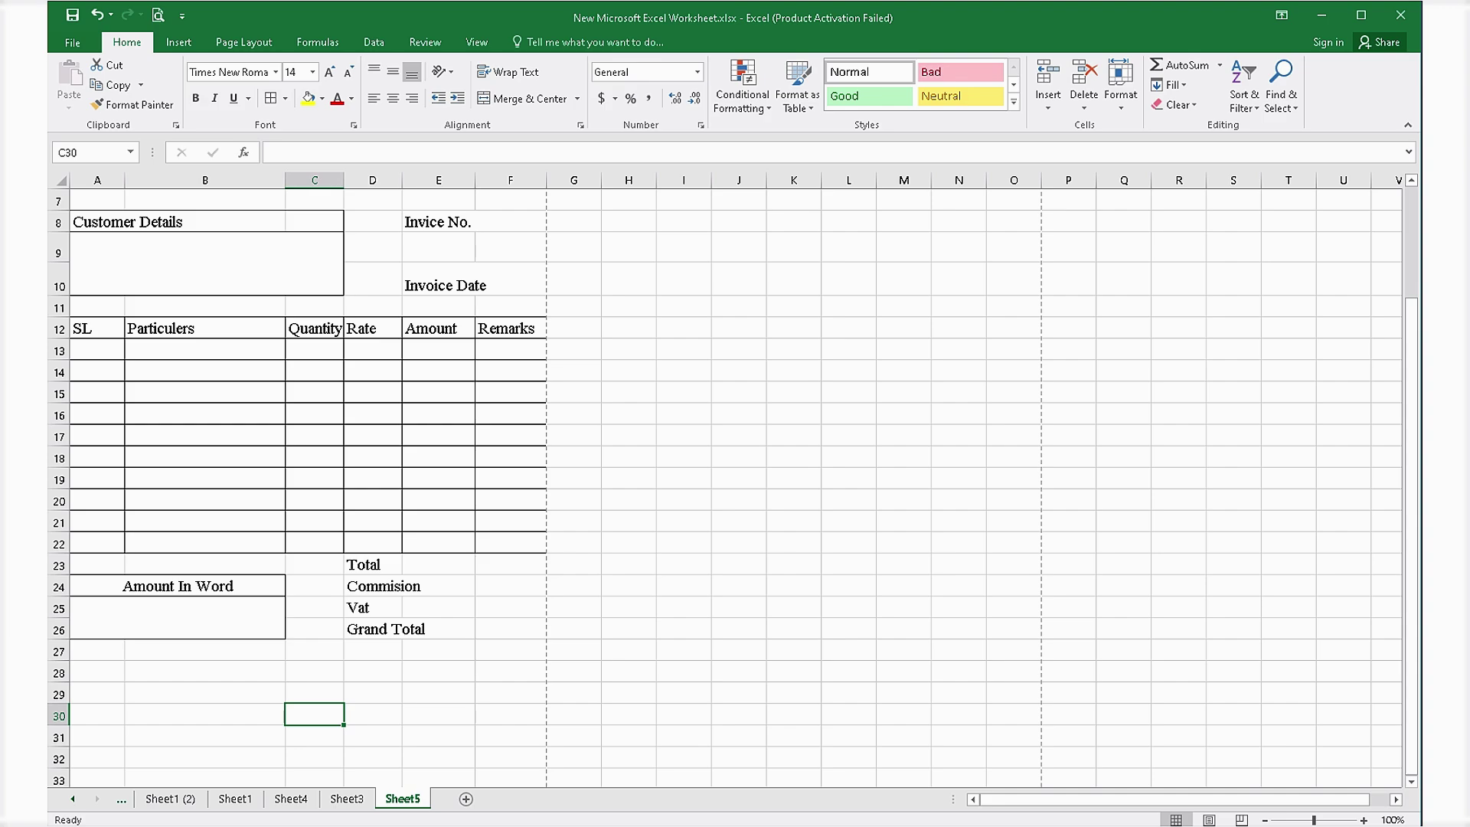
Apply All Borders to the totals block D23:E26 and widen column D to fit Commision.
left_click_drag(373, 565, 440, 630)
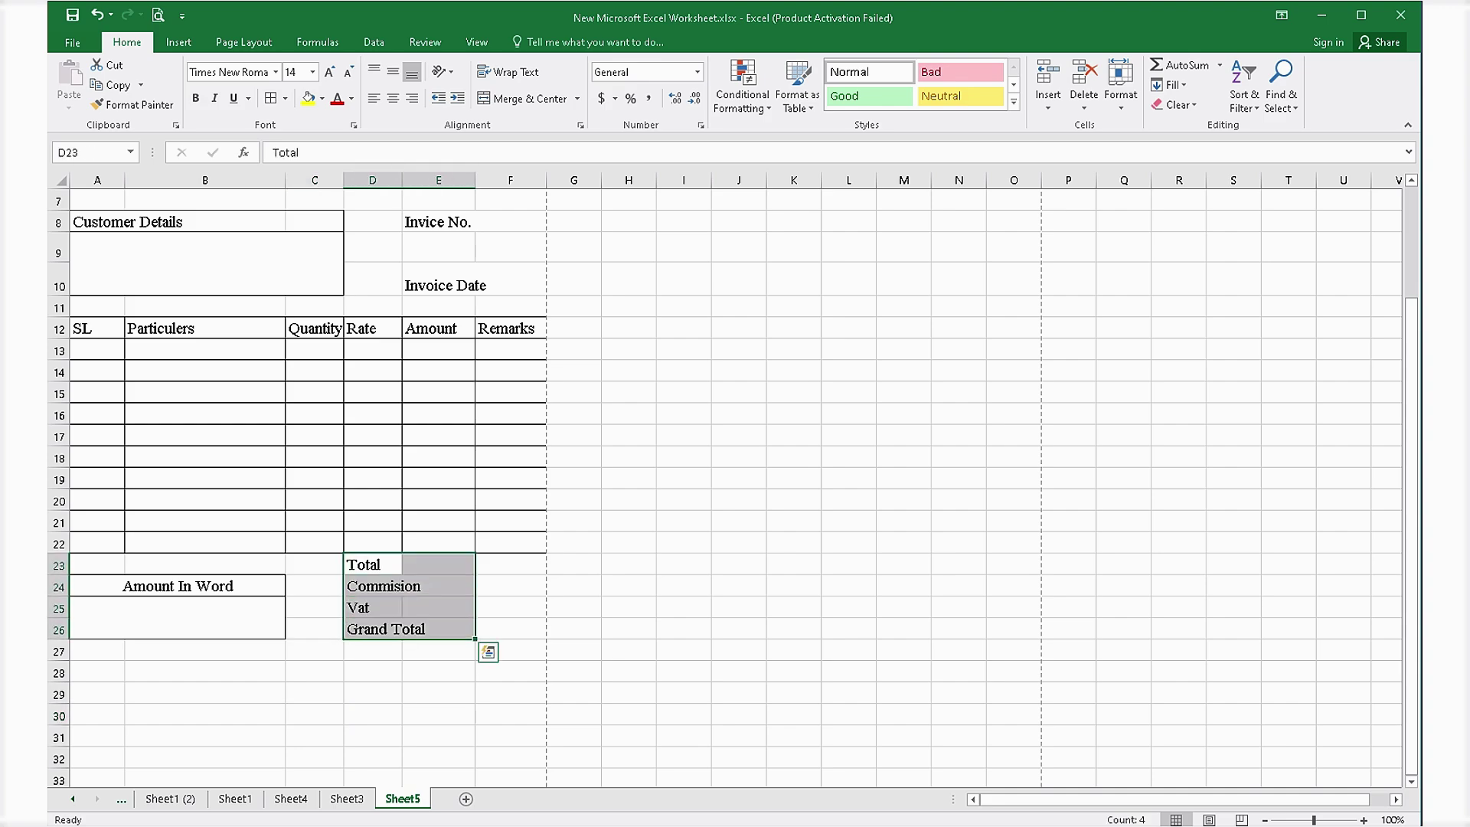
left_click(273, 98)
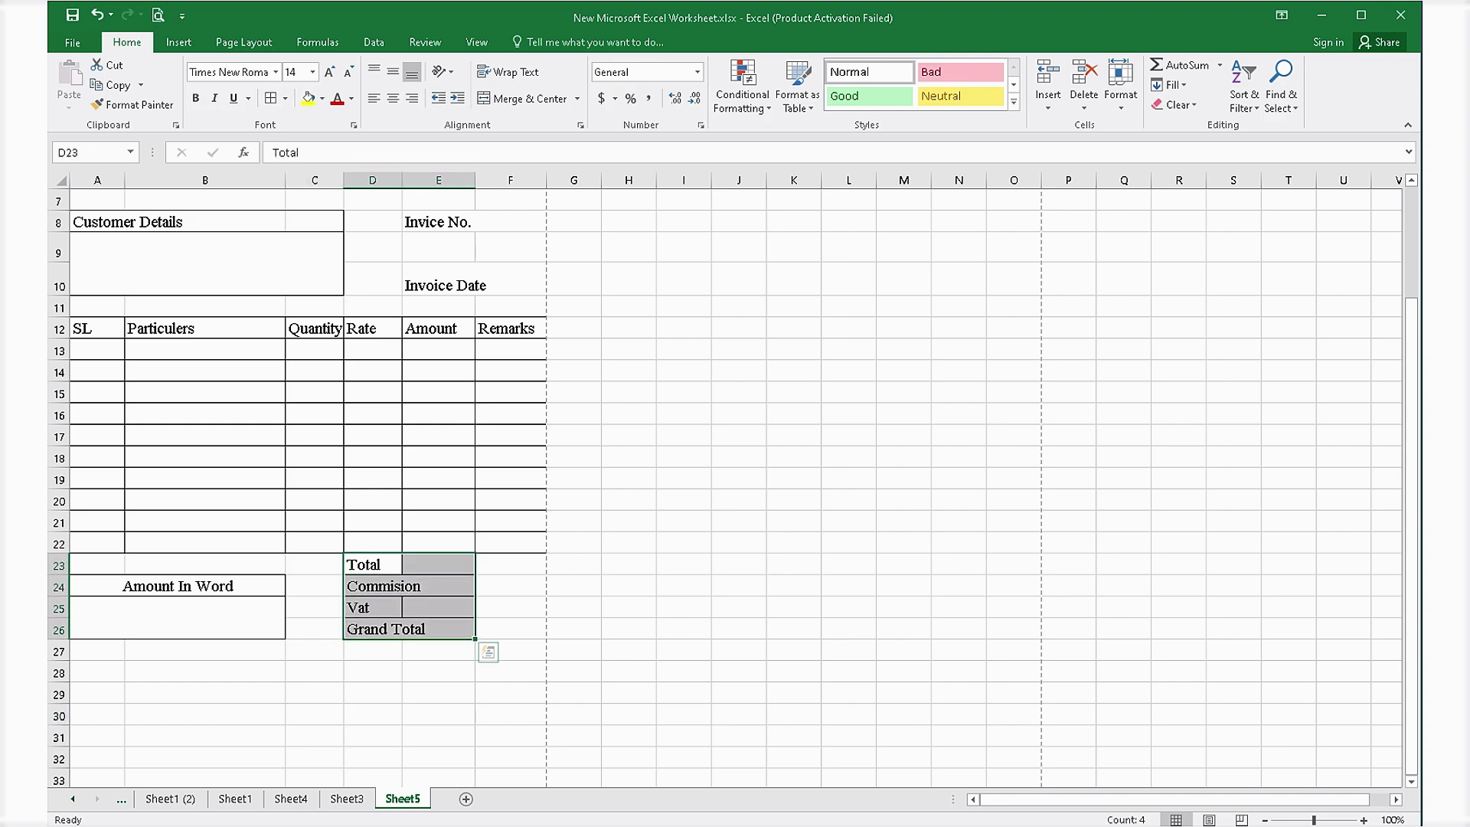
left_click(629, 694)
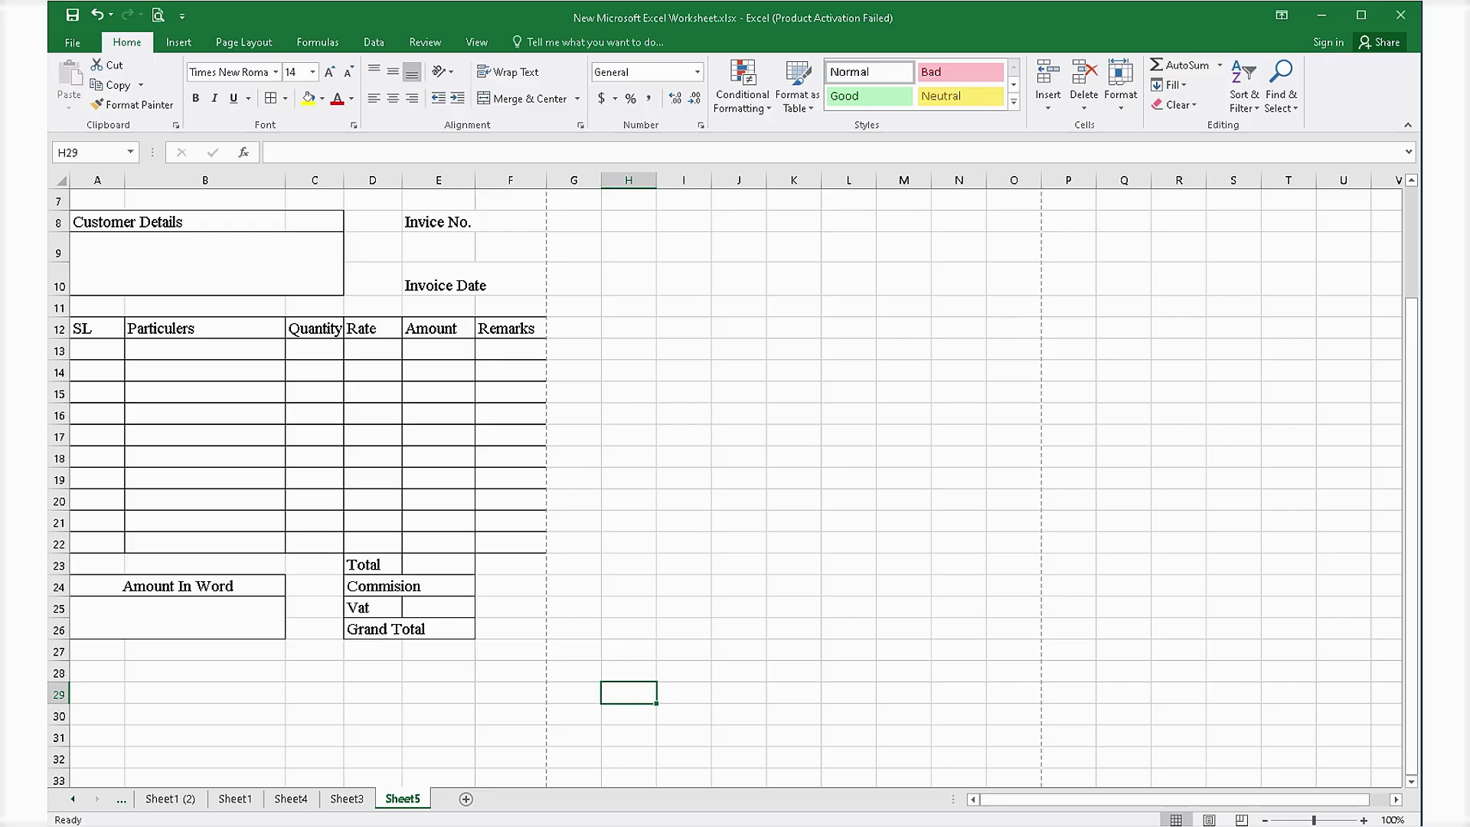
left_click_drag(402, 180, 422, 180)
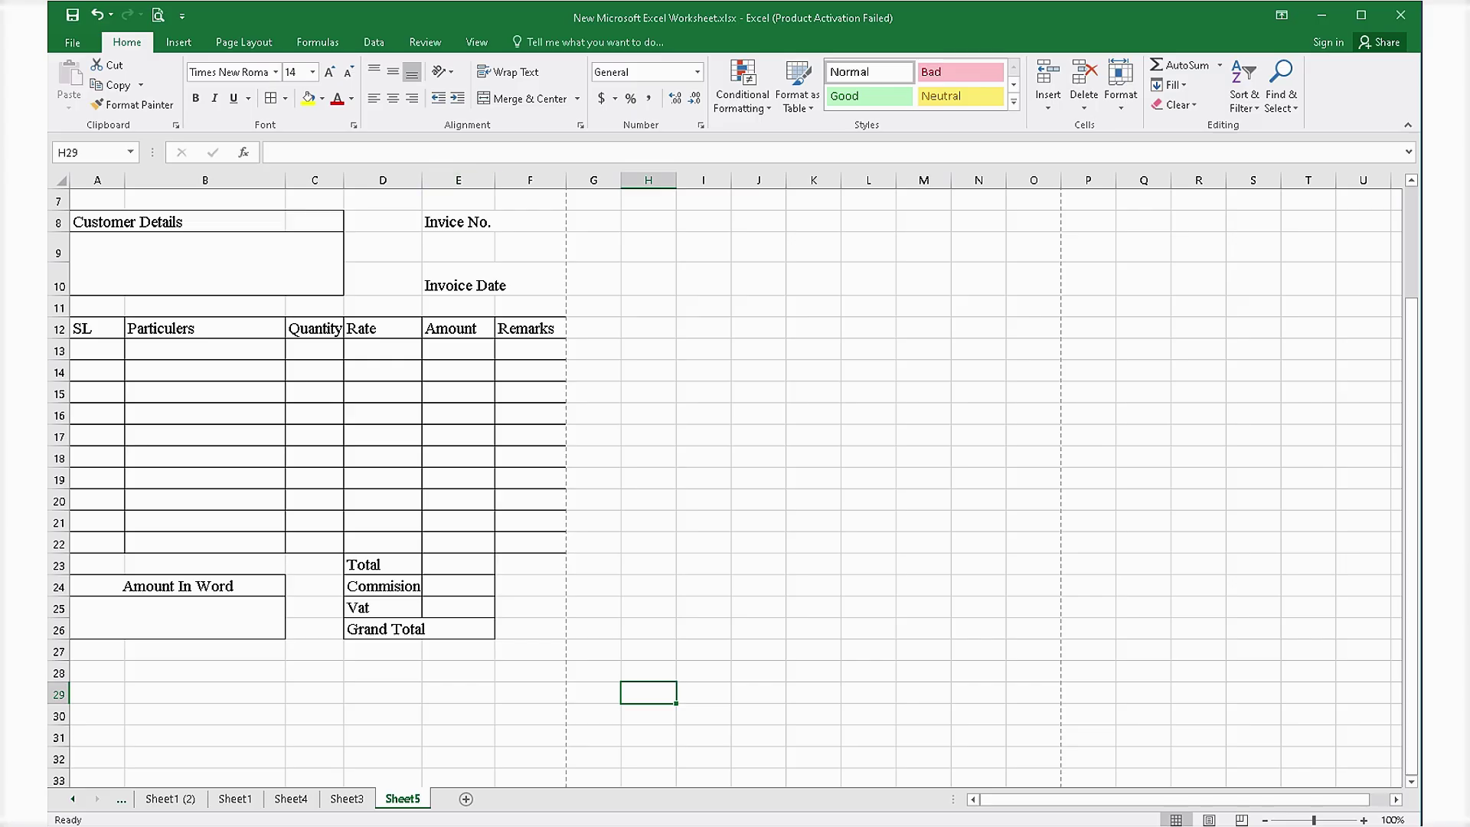
left_click_drag(422, 180, 433, 180)
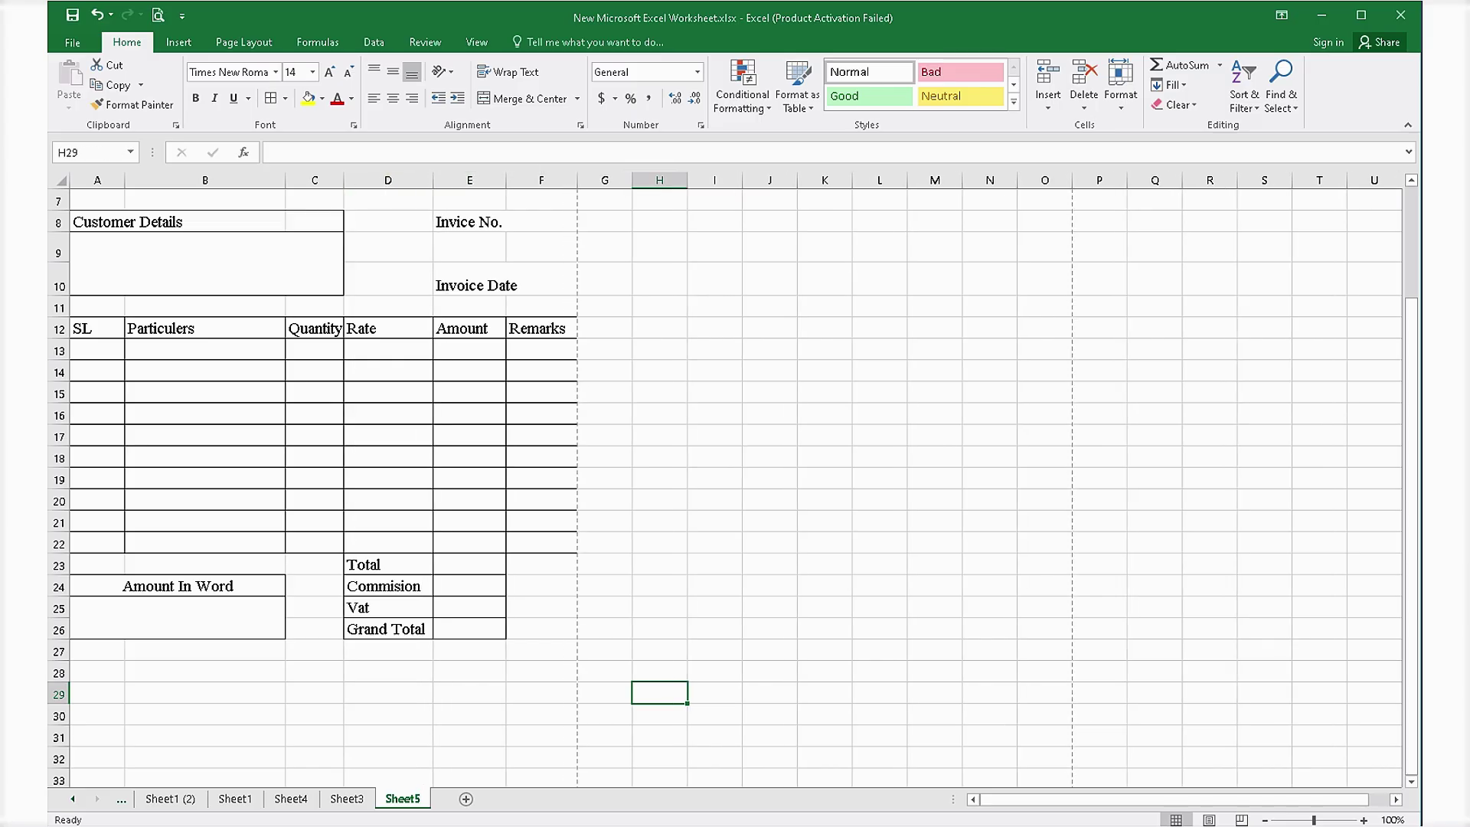
Enter serial 1, Banana, quantity 10 and rate 10 across A13:D13.
left_click(469, 651)
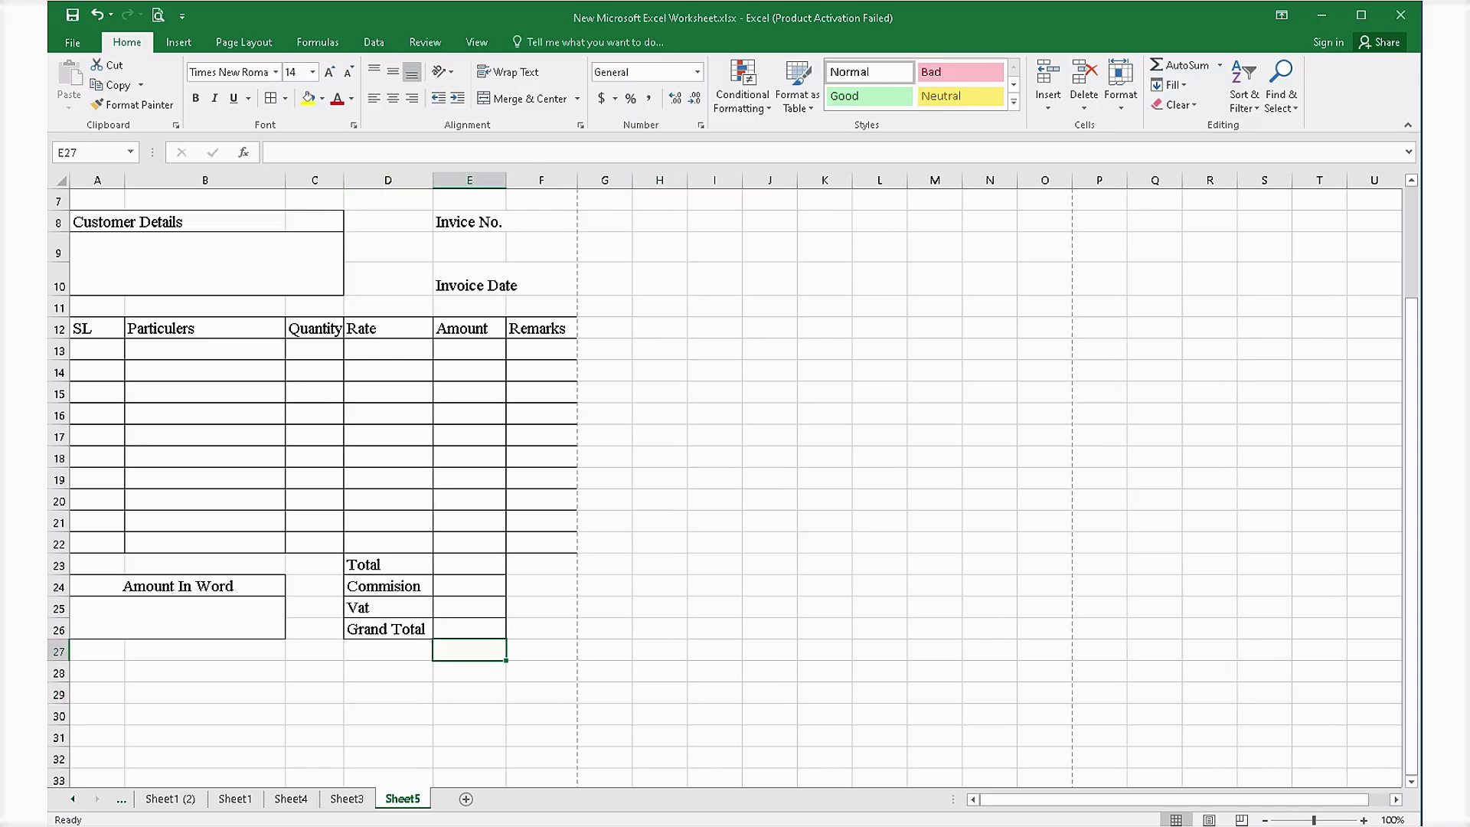
left_click(469, 565)
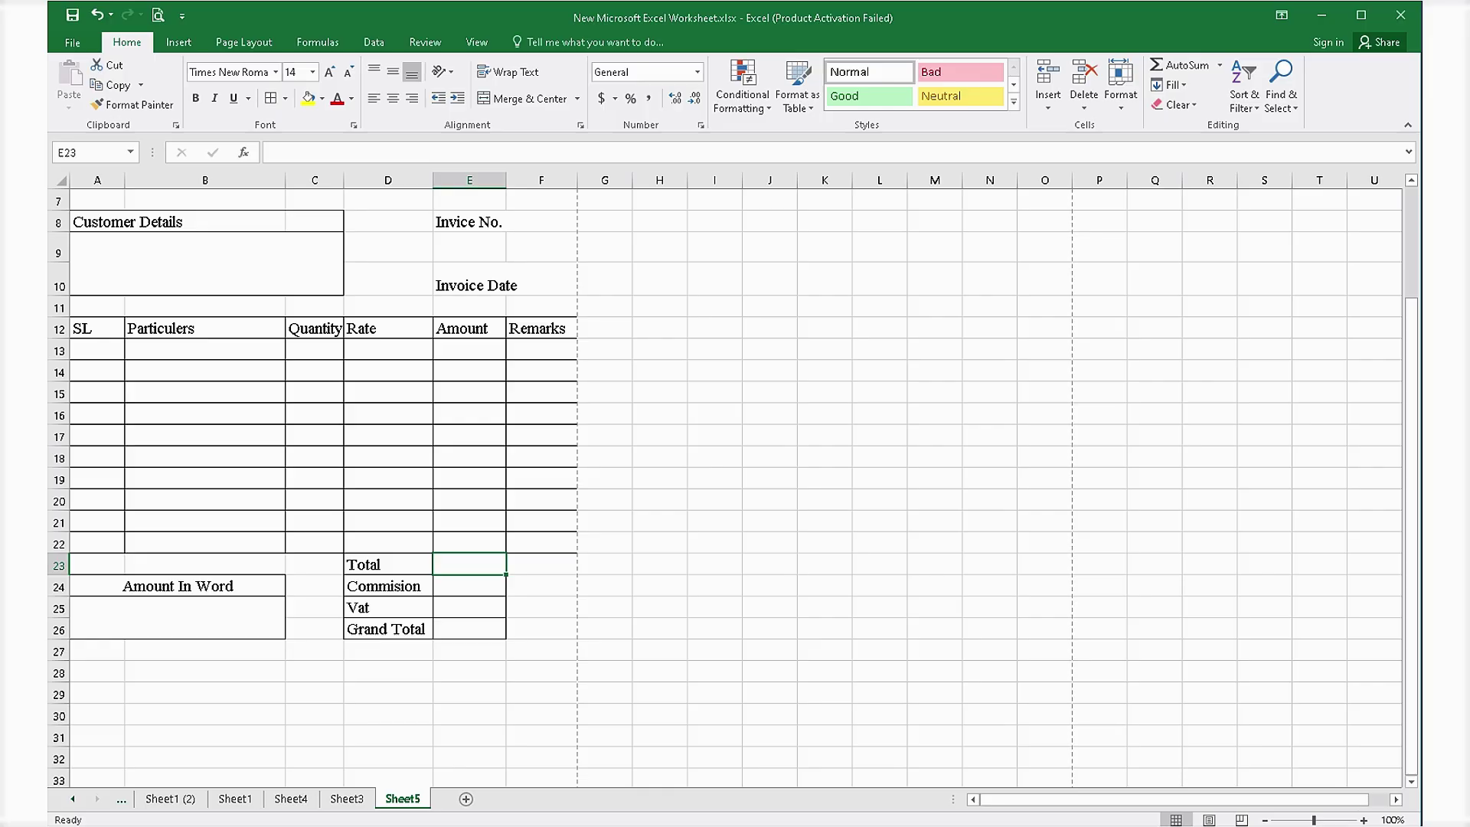
left_click(97, 350)
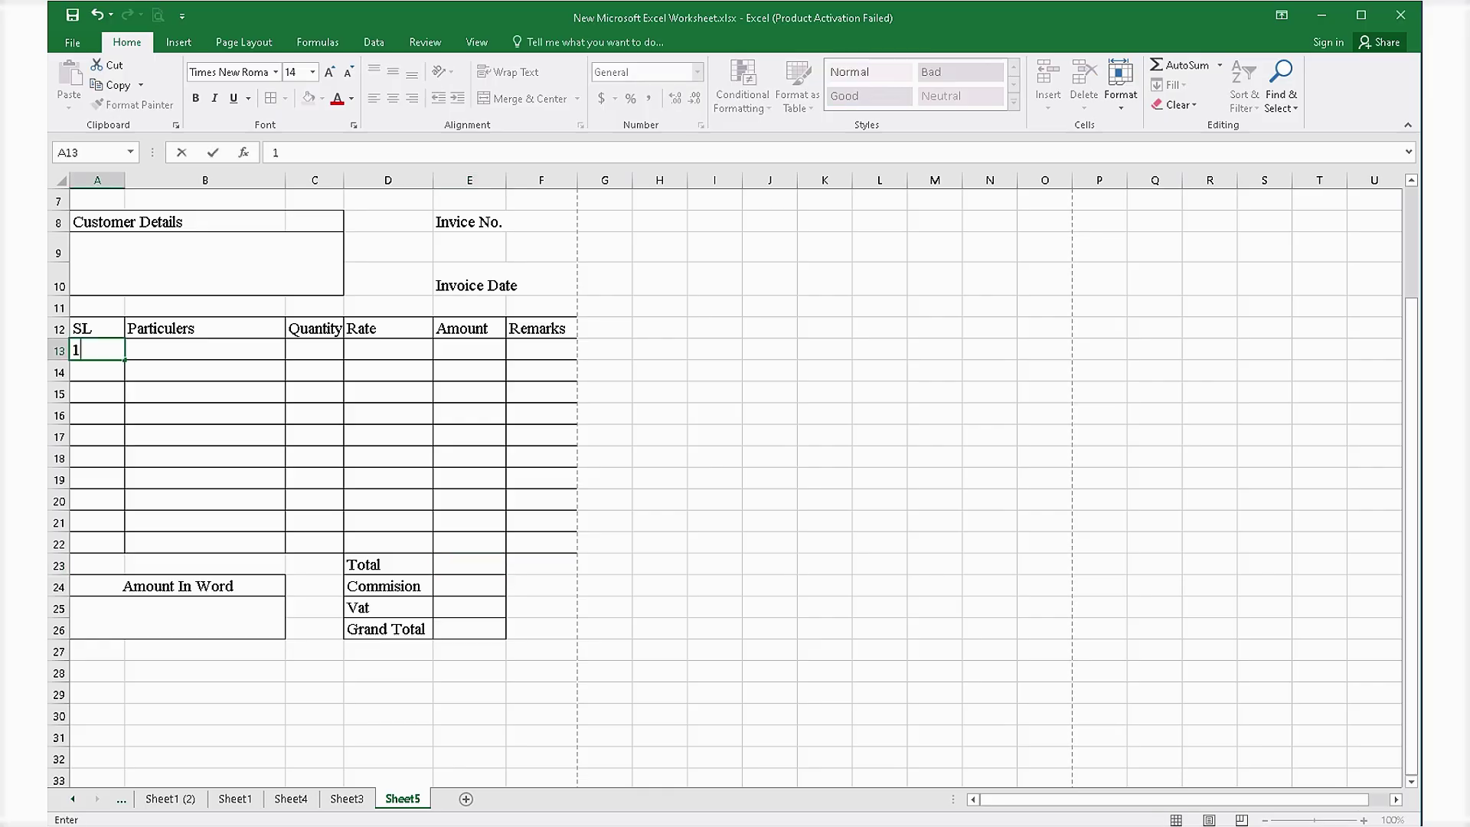
type("1")
key("Tab")
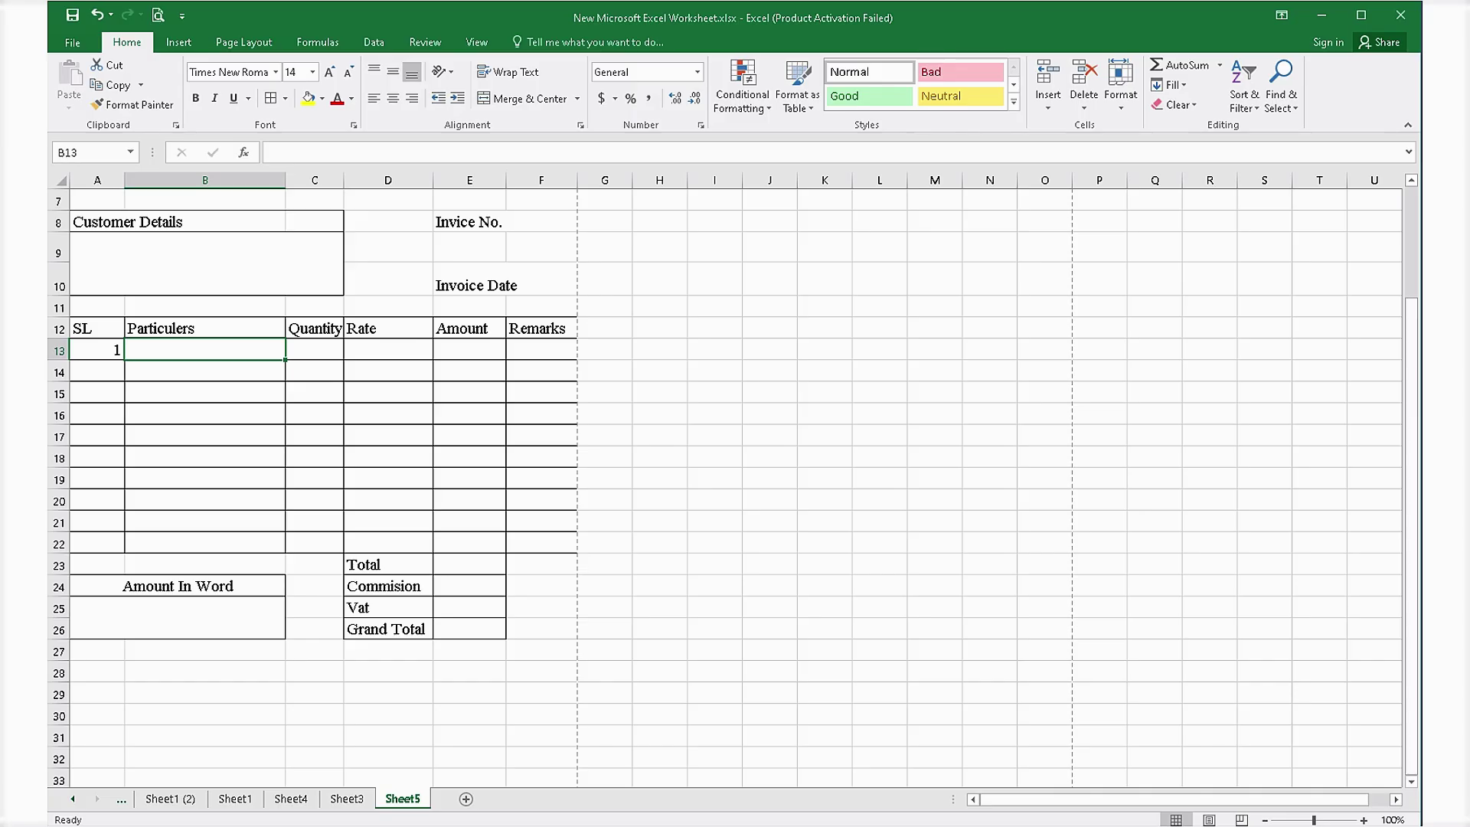
type("ad")
key("BackSpace")
key("BackSpace")
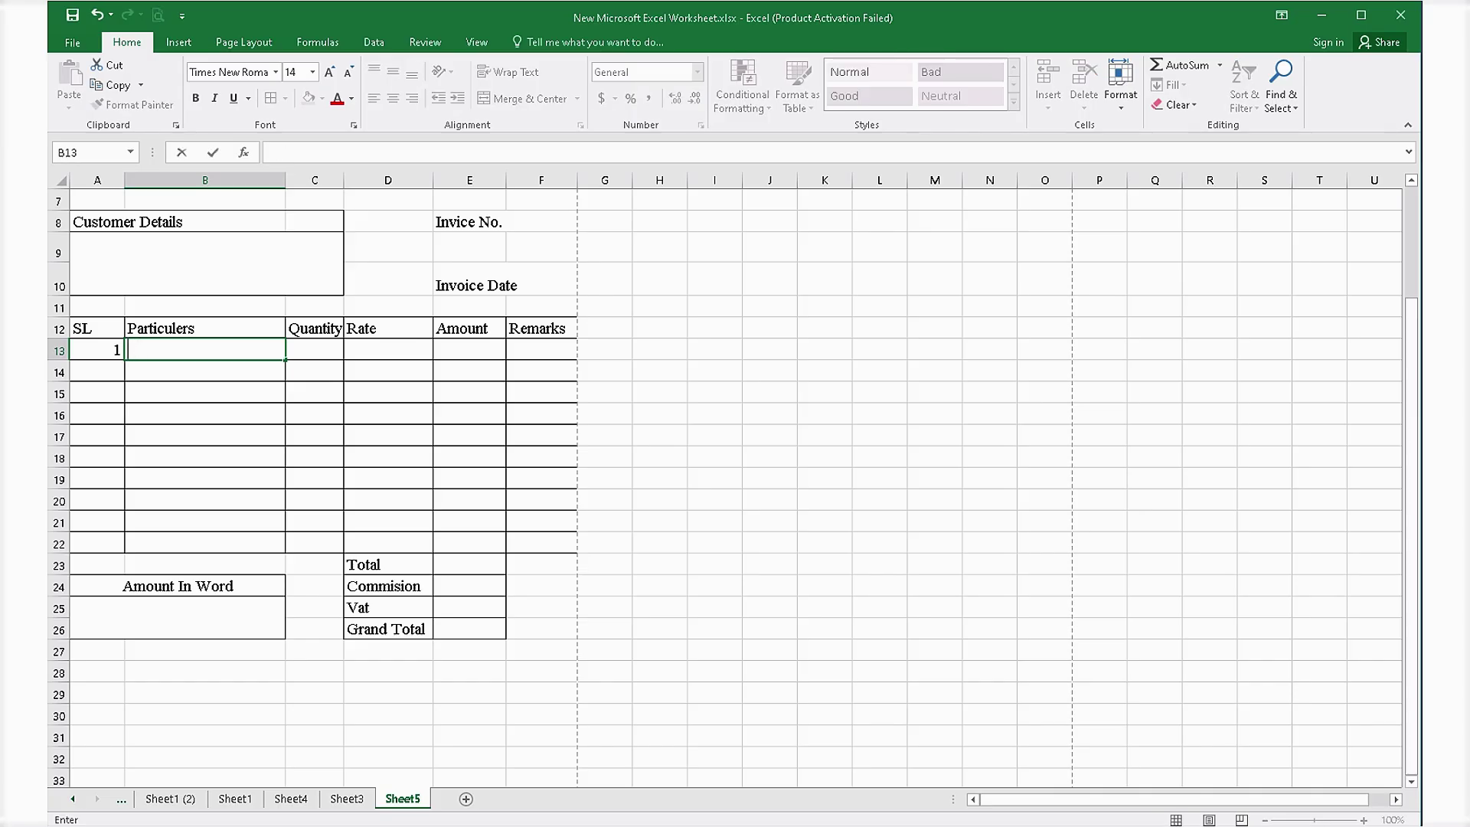
type("Banana")
key("Tab")
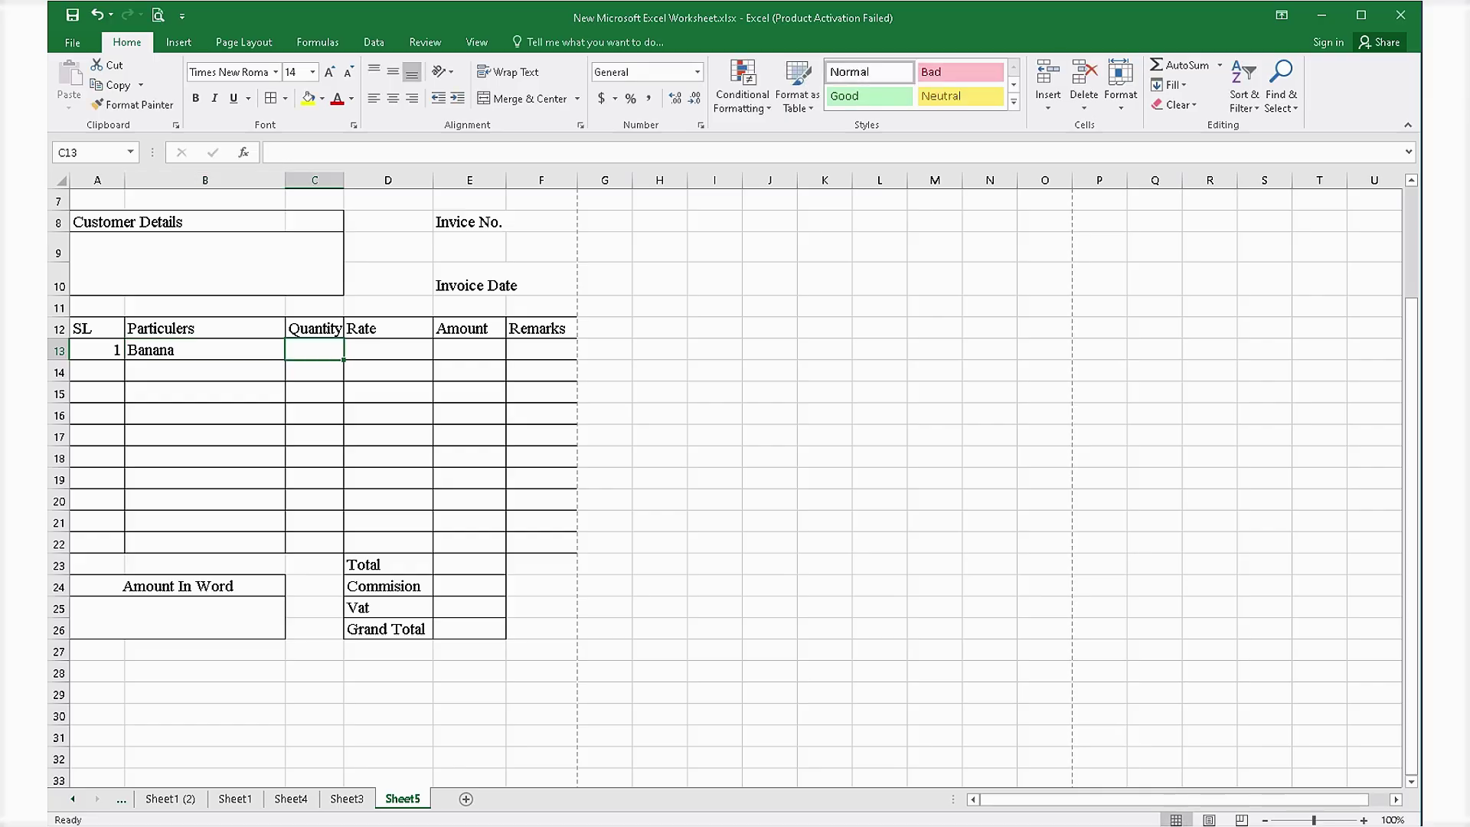
type("10")
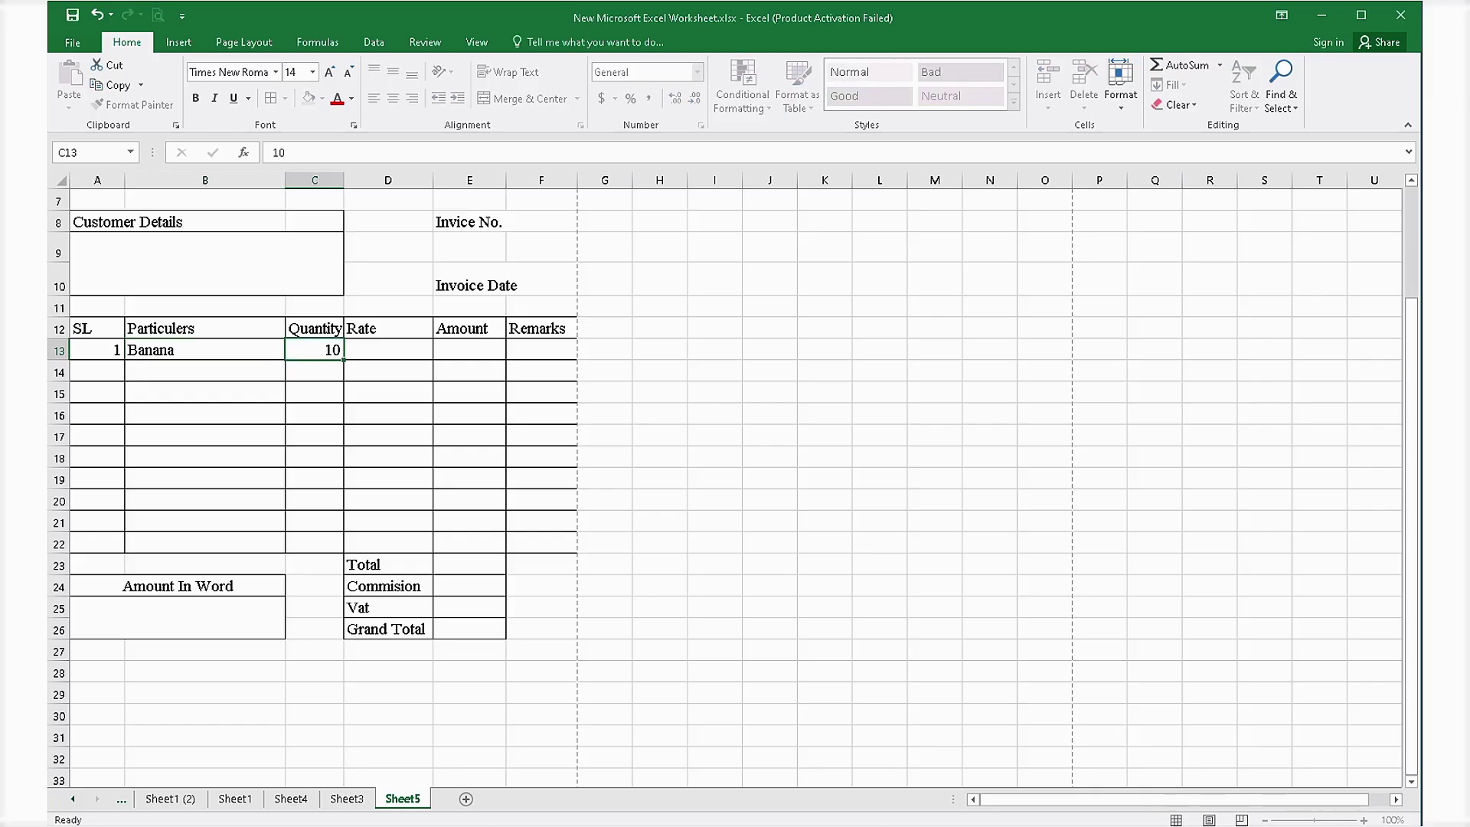
key("Tab")
type("10")
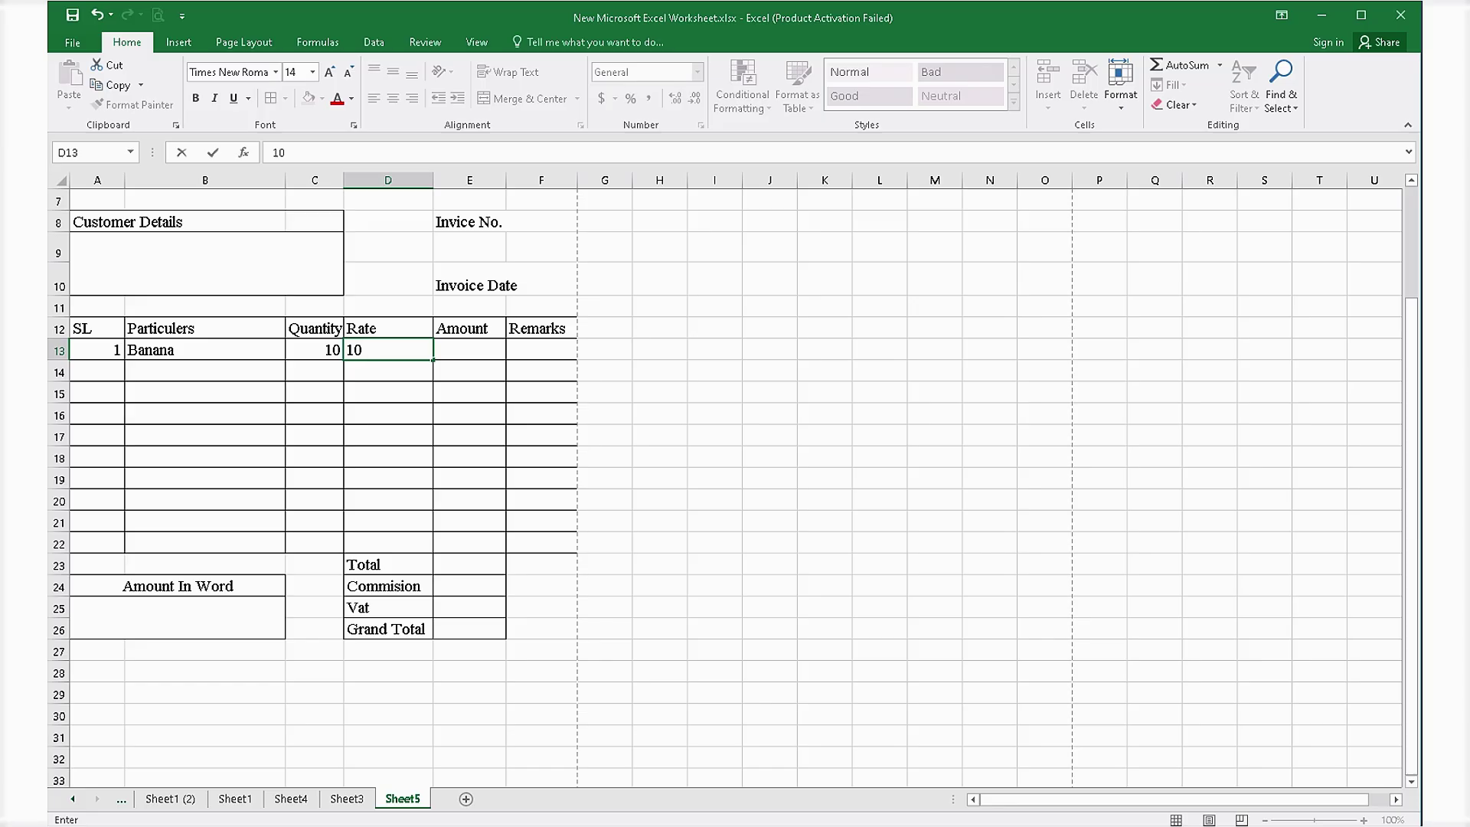
key("Tab")
Set the Amount in E13 to =C13*D13, giving 100.
type("=")
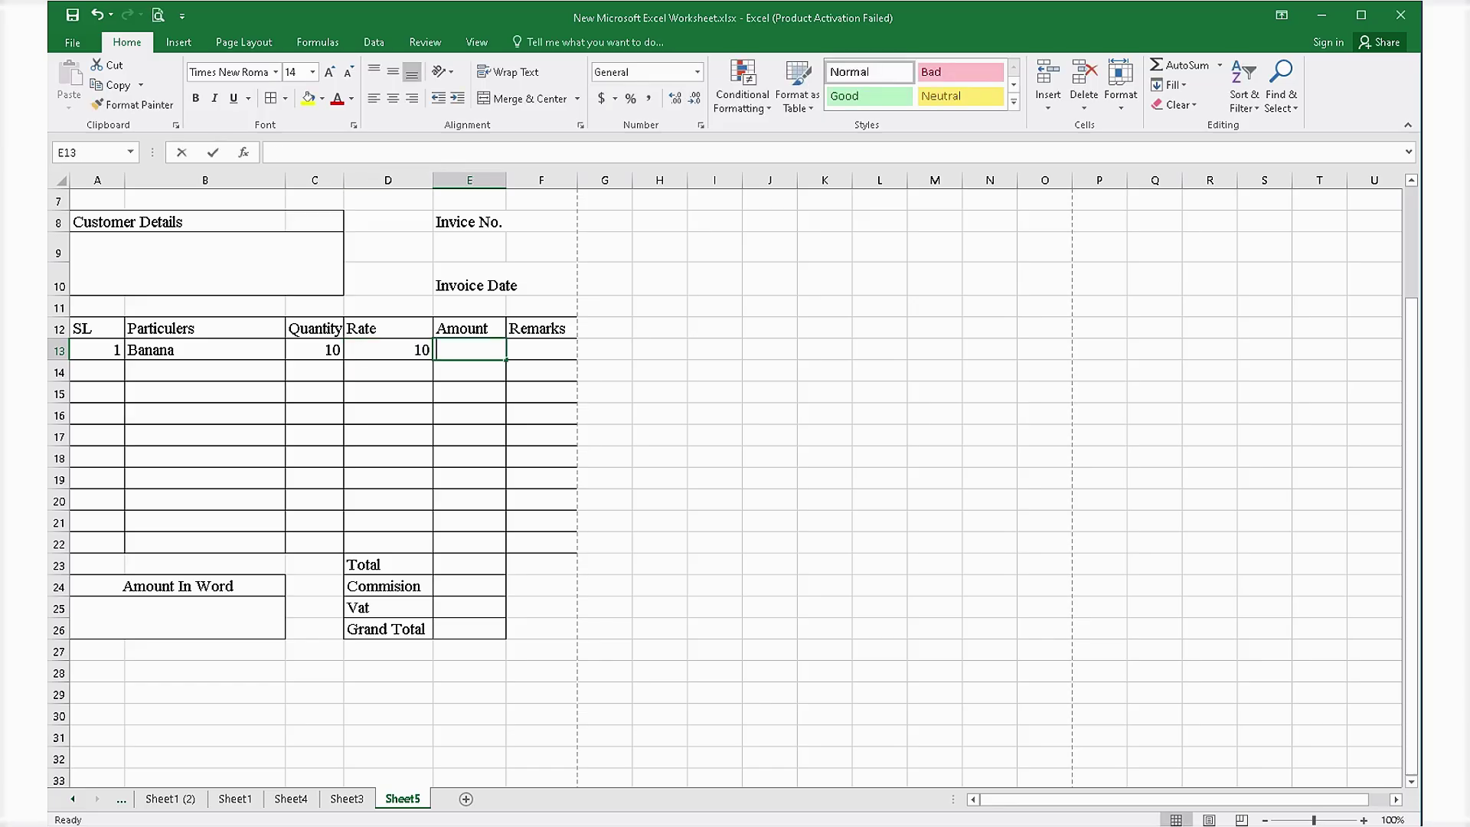
left_click(315, 350)
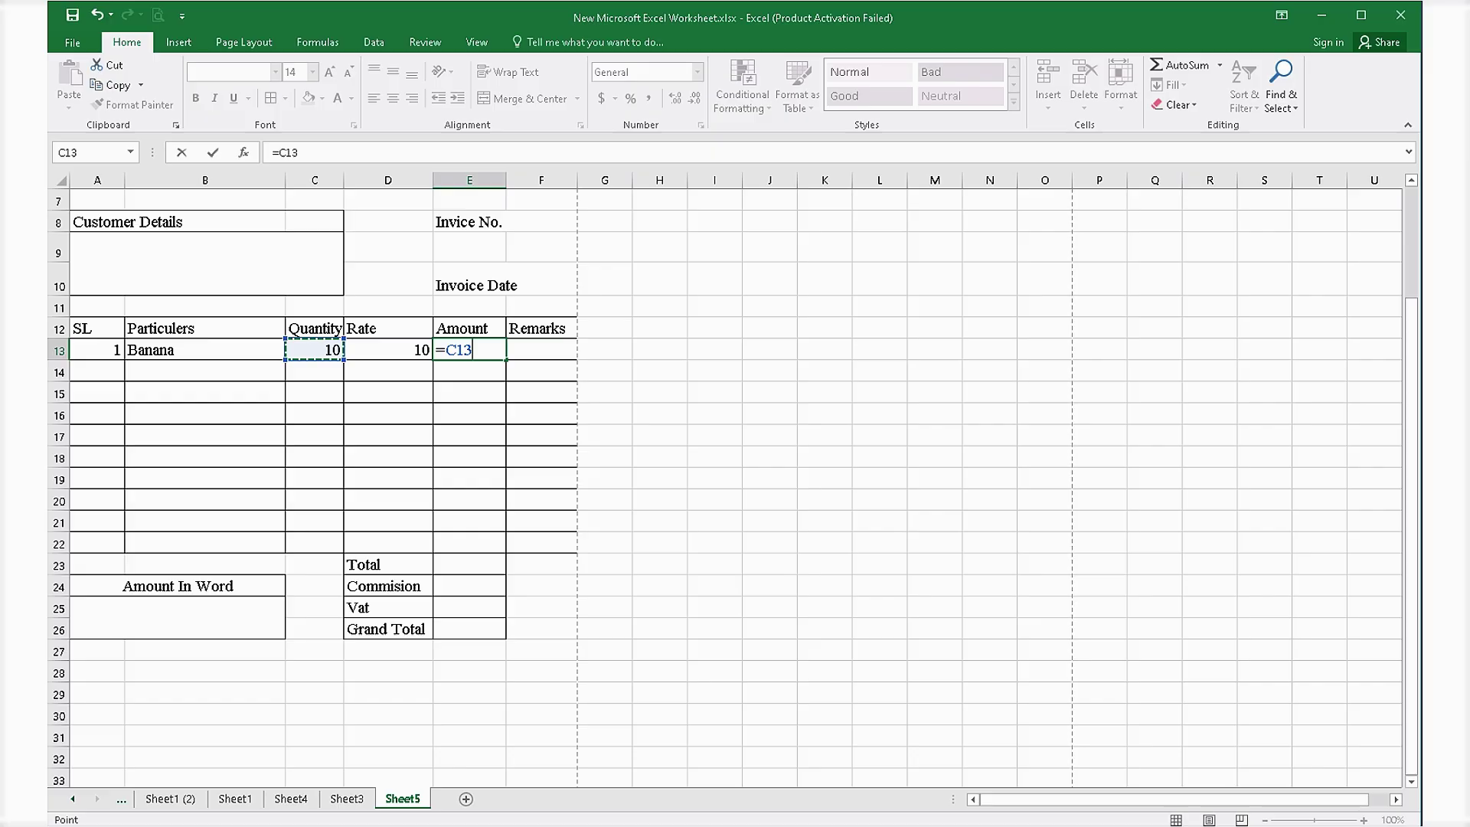
type("*D13")
key("Return")
left_click(470, 350)
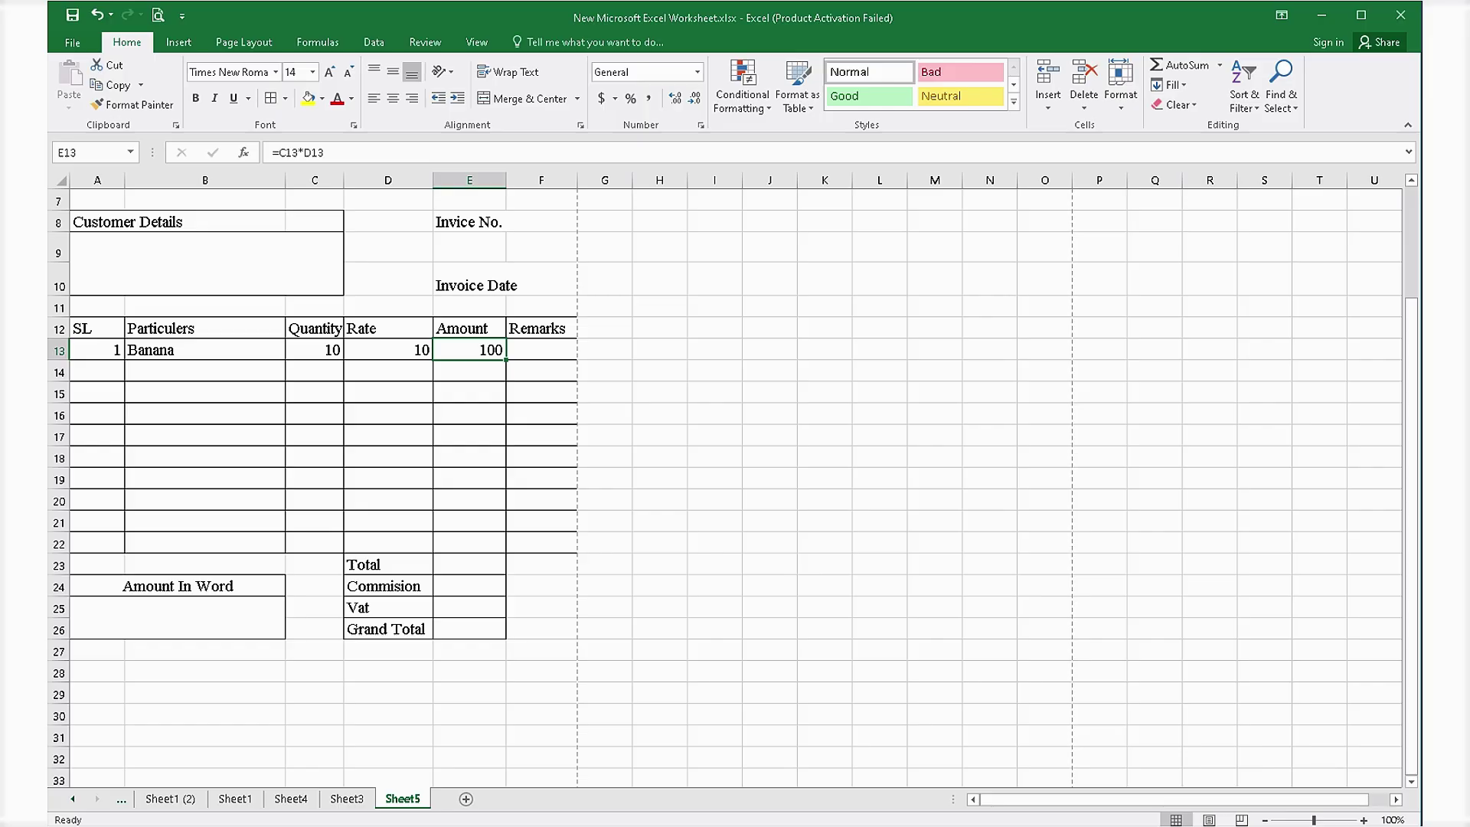
Enter =sum(E13:E22) in the Total cell E23.
left_click(470, 564)
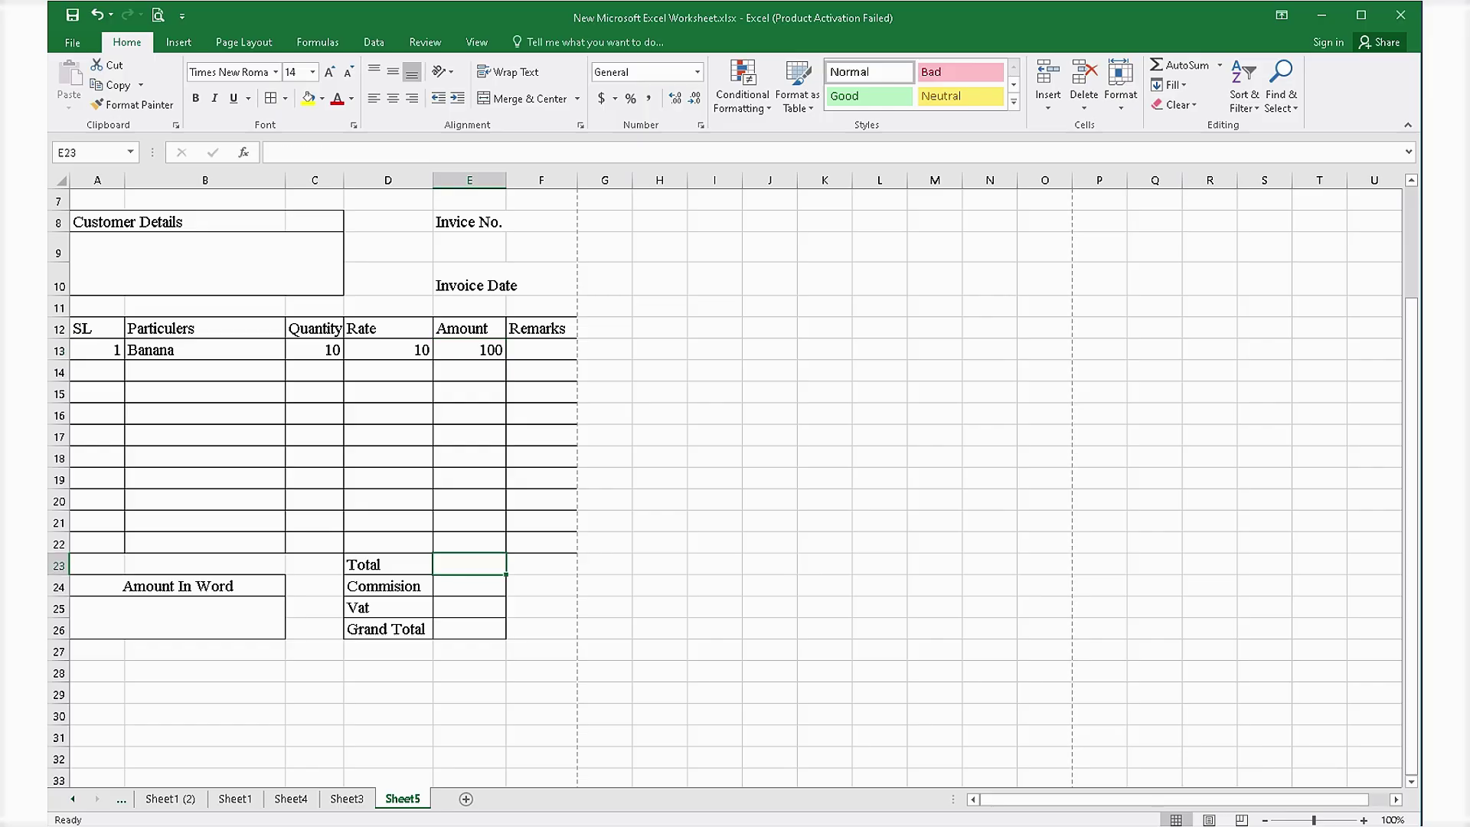
type("=")
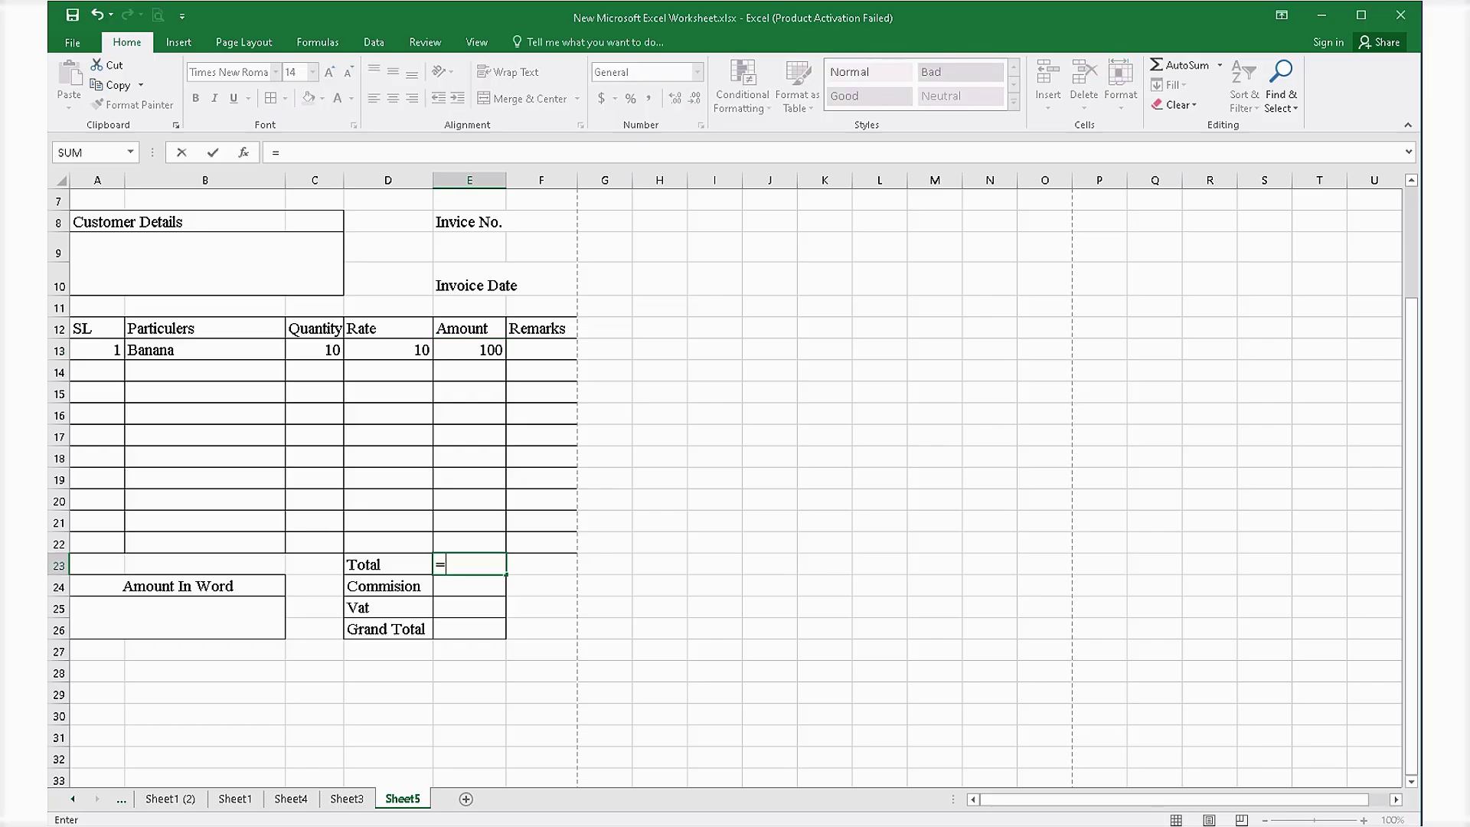
type("su")
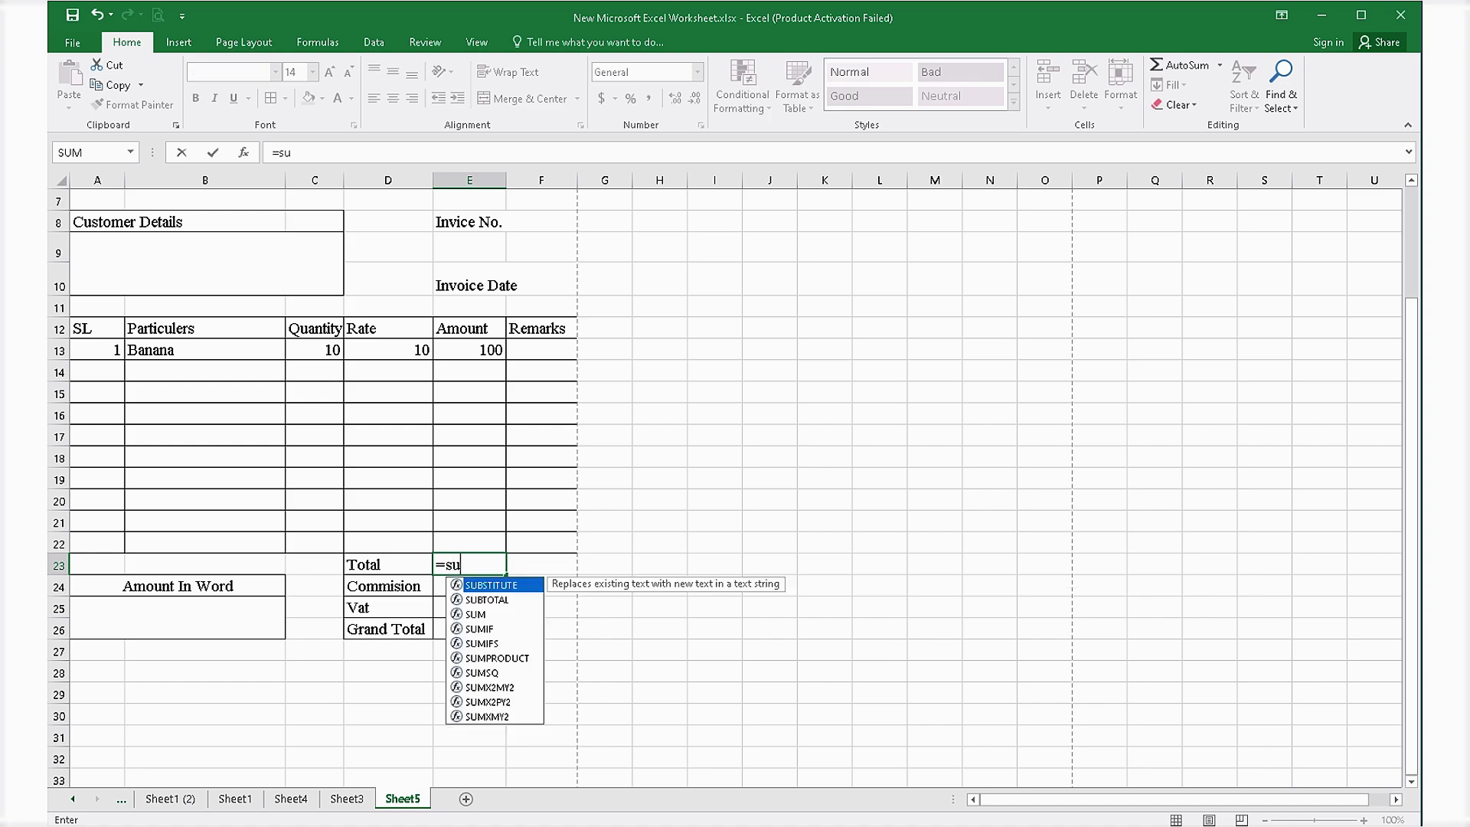
type("m(")
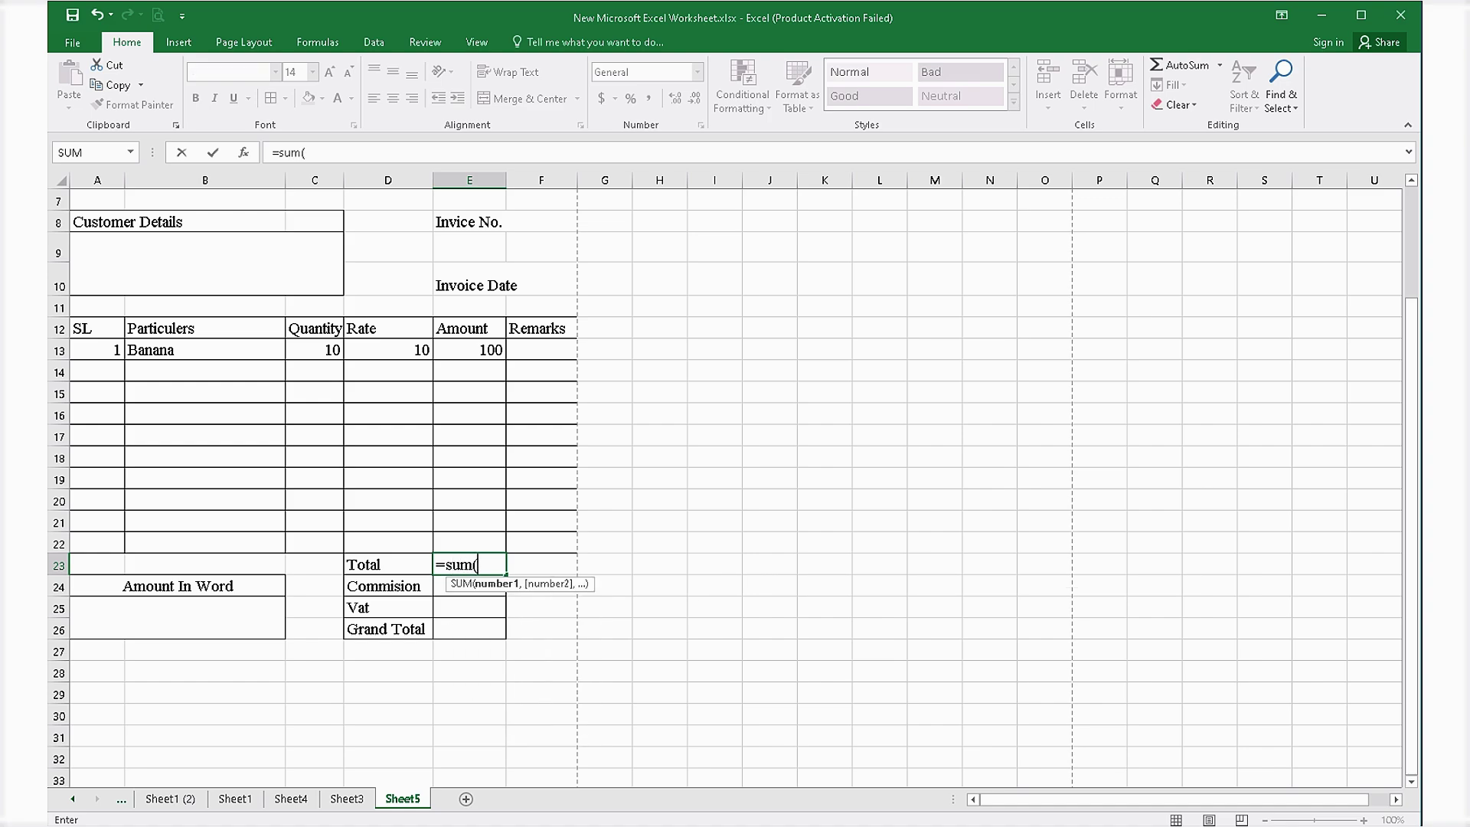
left_click(469, 350)
left_click_drag(469, 350, 469, 522)
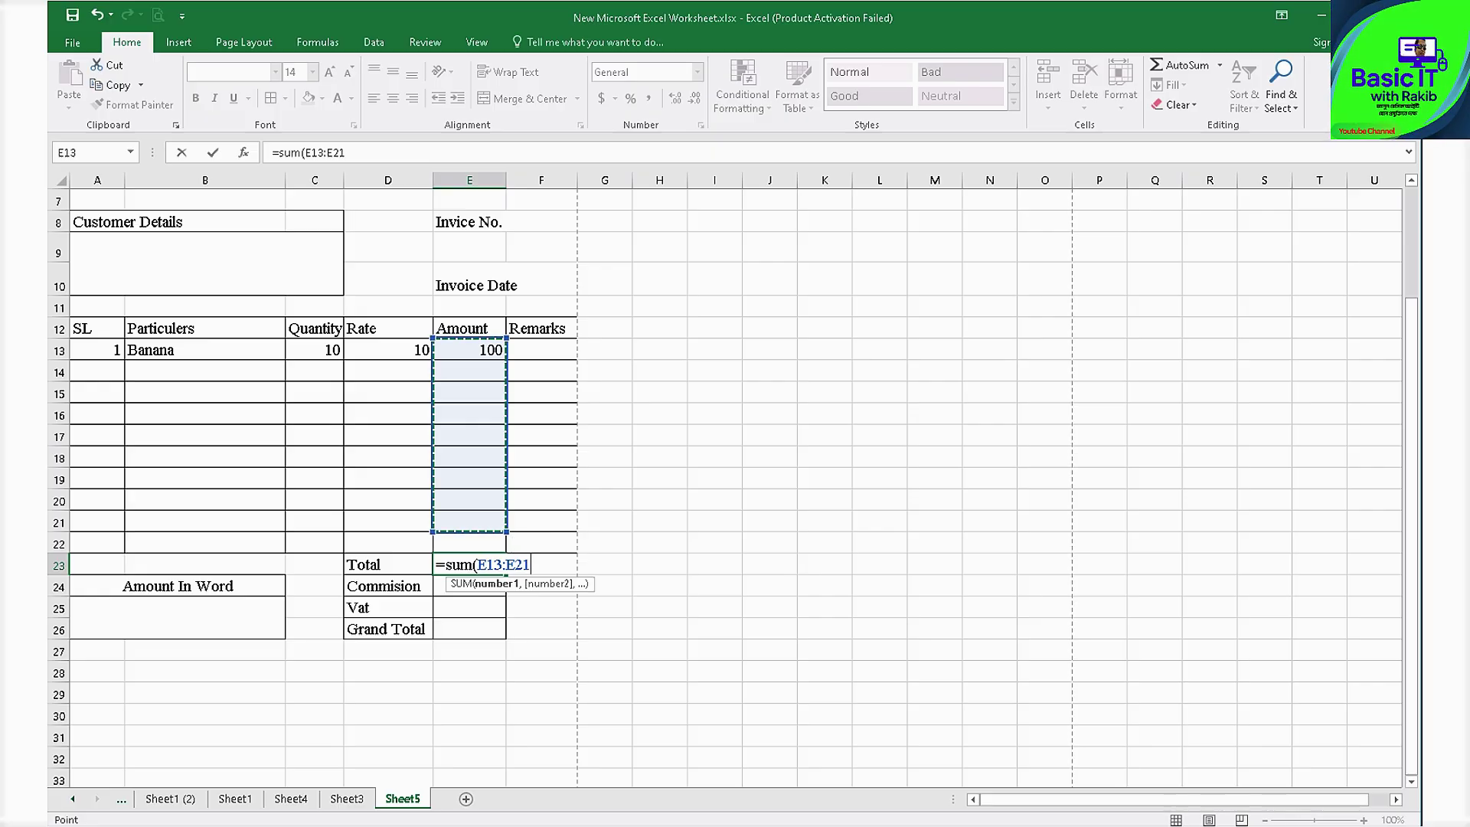
key("BackSpace")
type("2")
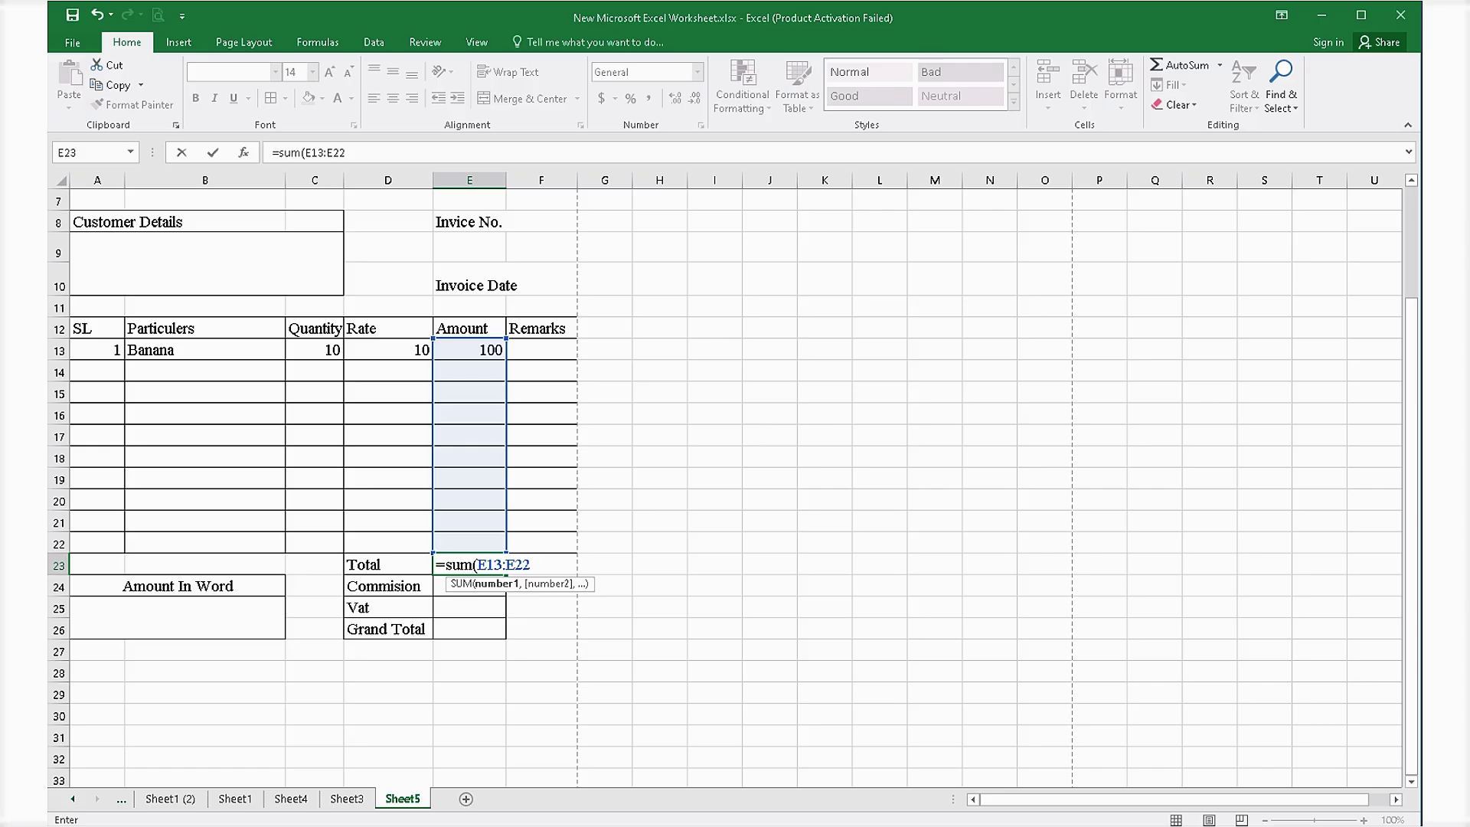
type(")")
key("Return")
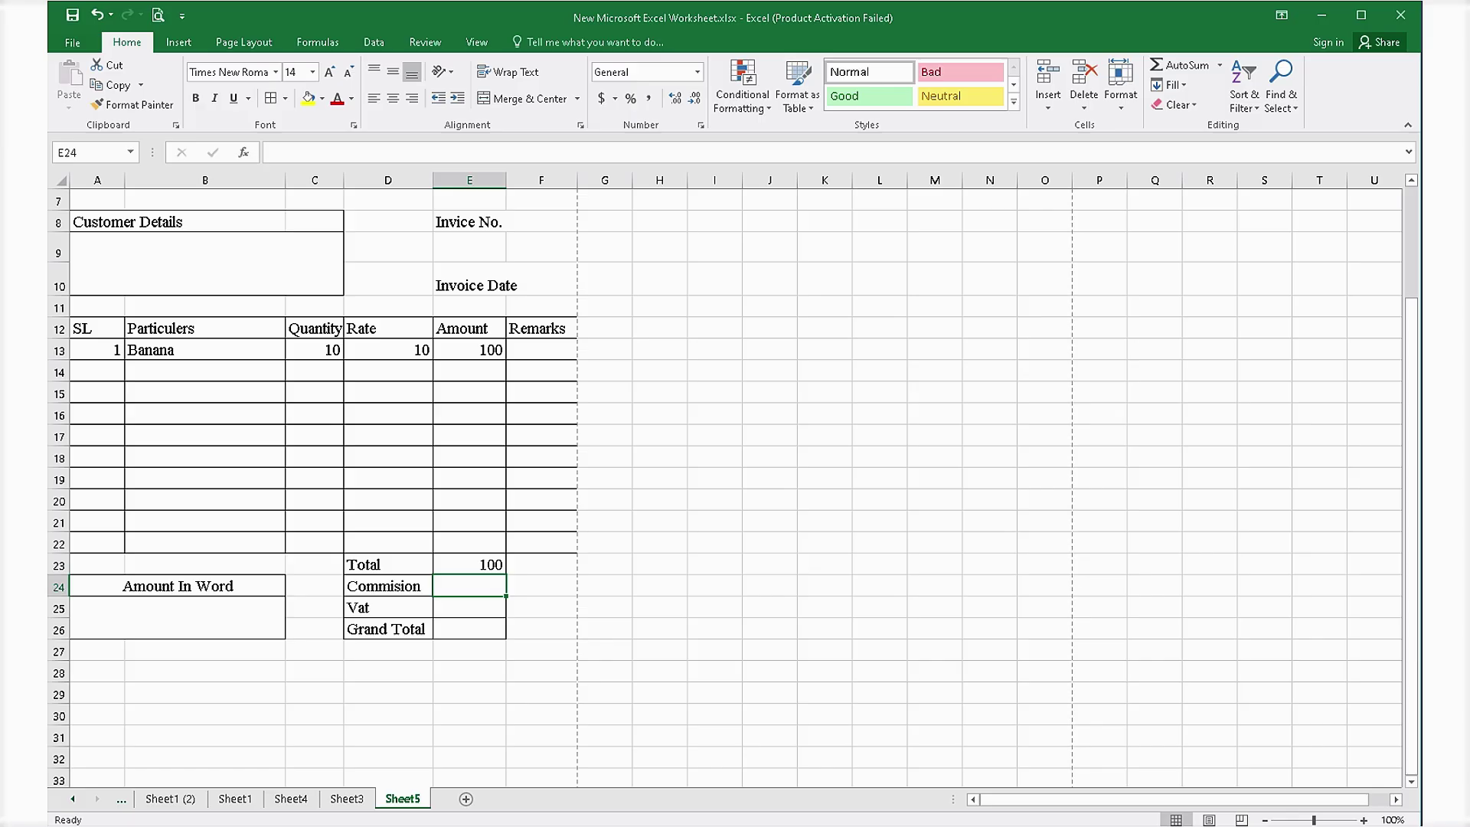
Make Commision in E24 equal 5% of the Total (=E23*5%).
type("=")
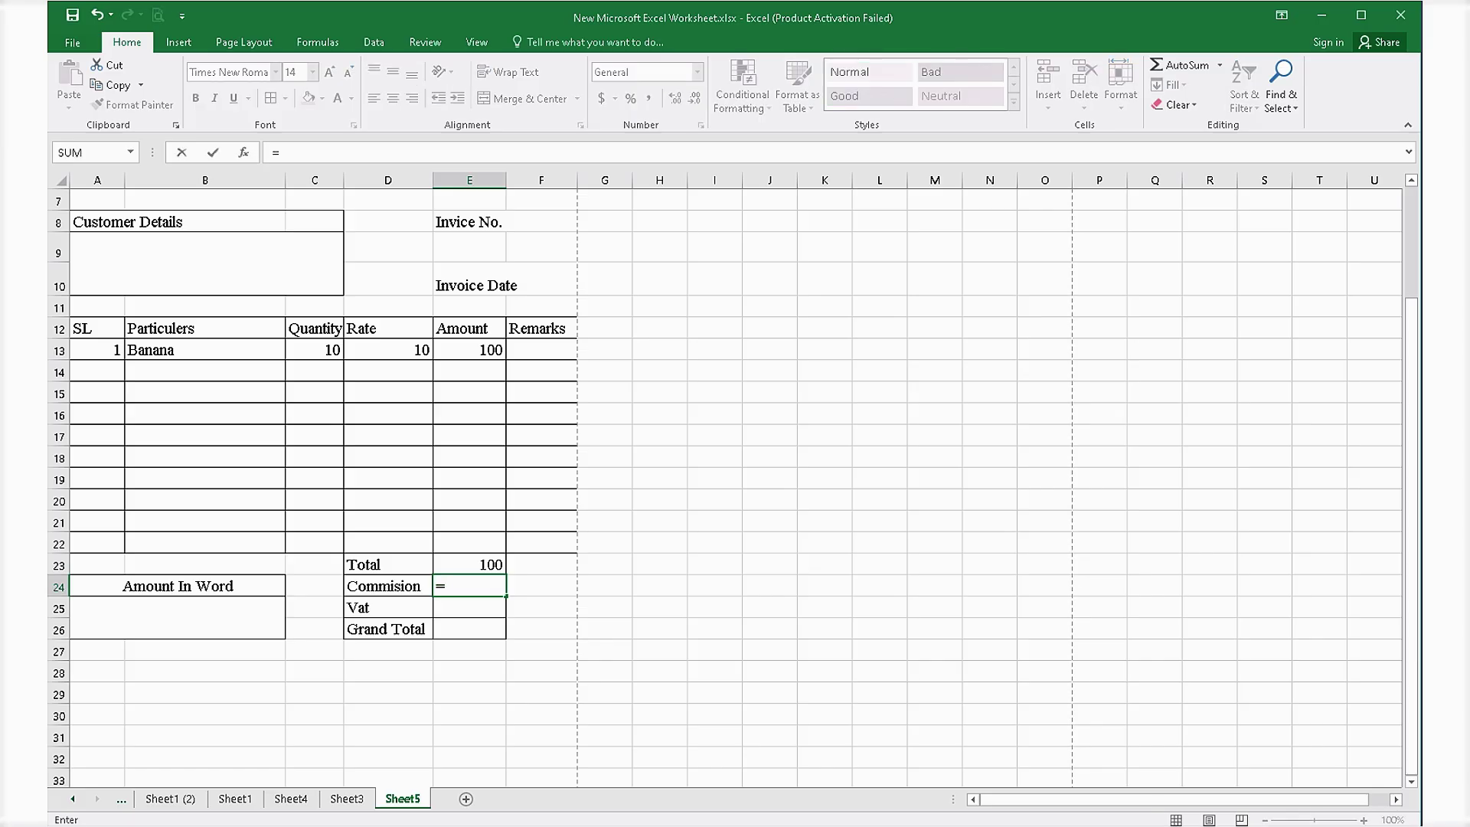
key("Up")
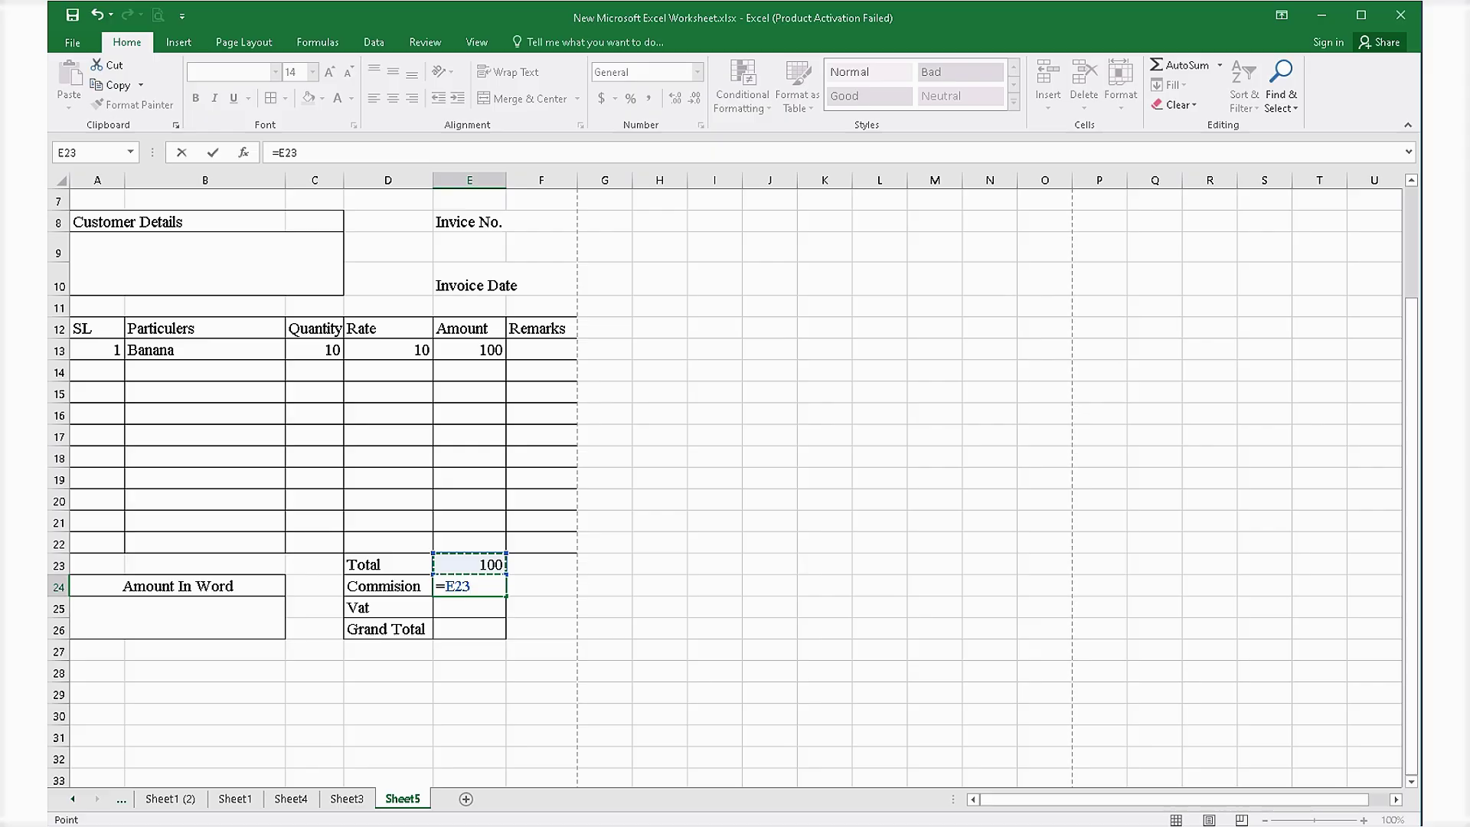
type("*5%")
key("Return")
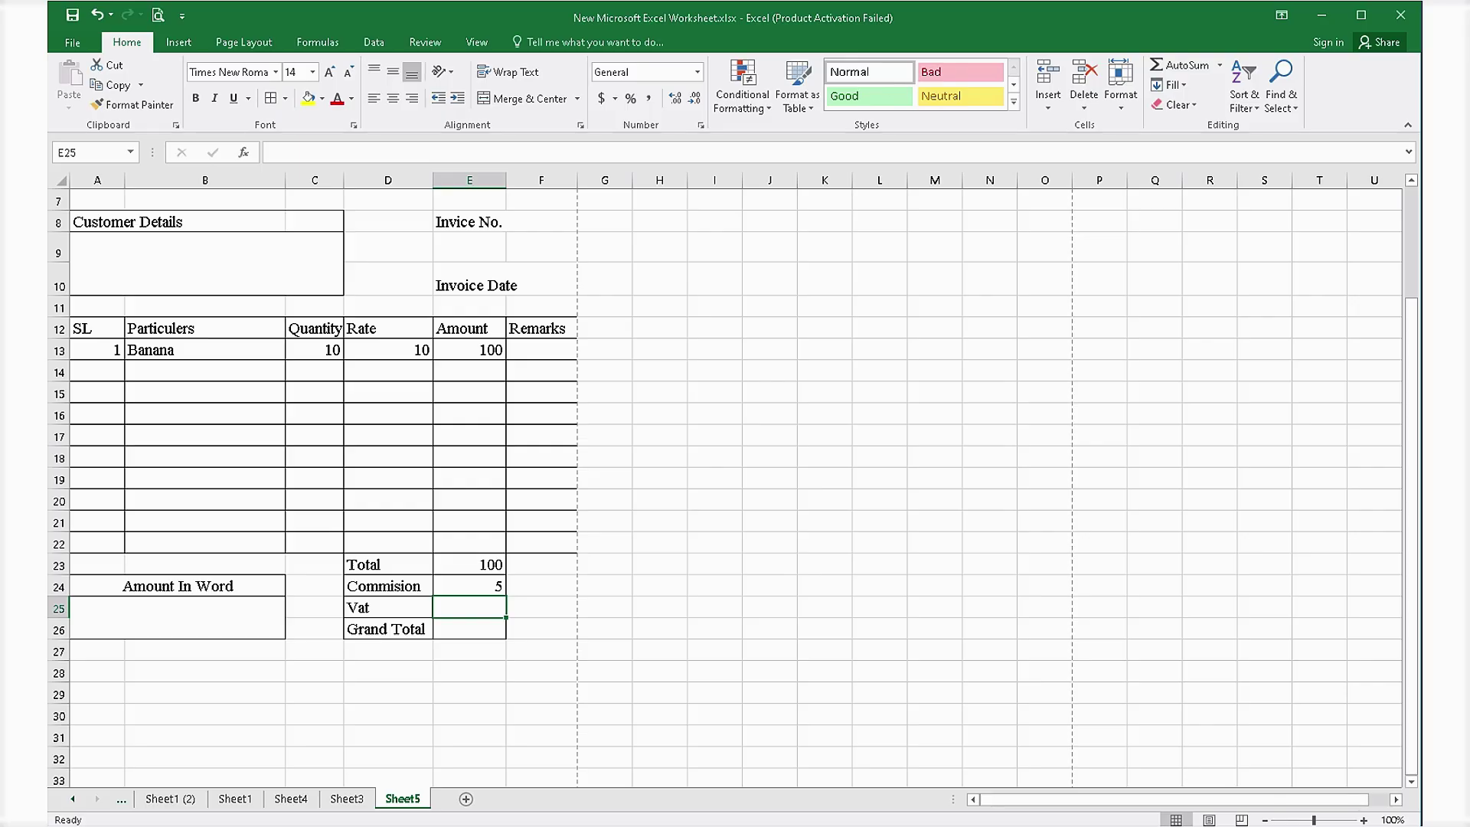
left_click(469, 586)
key("Down")
key("Up")
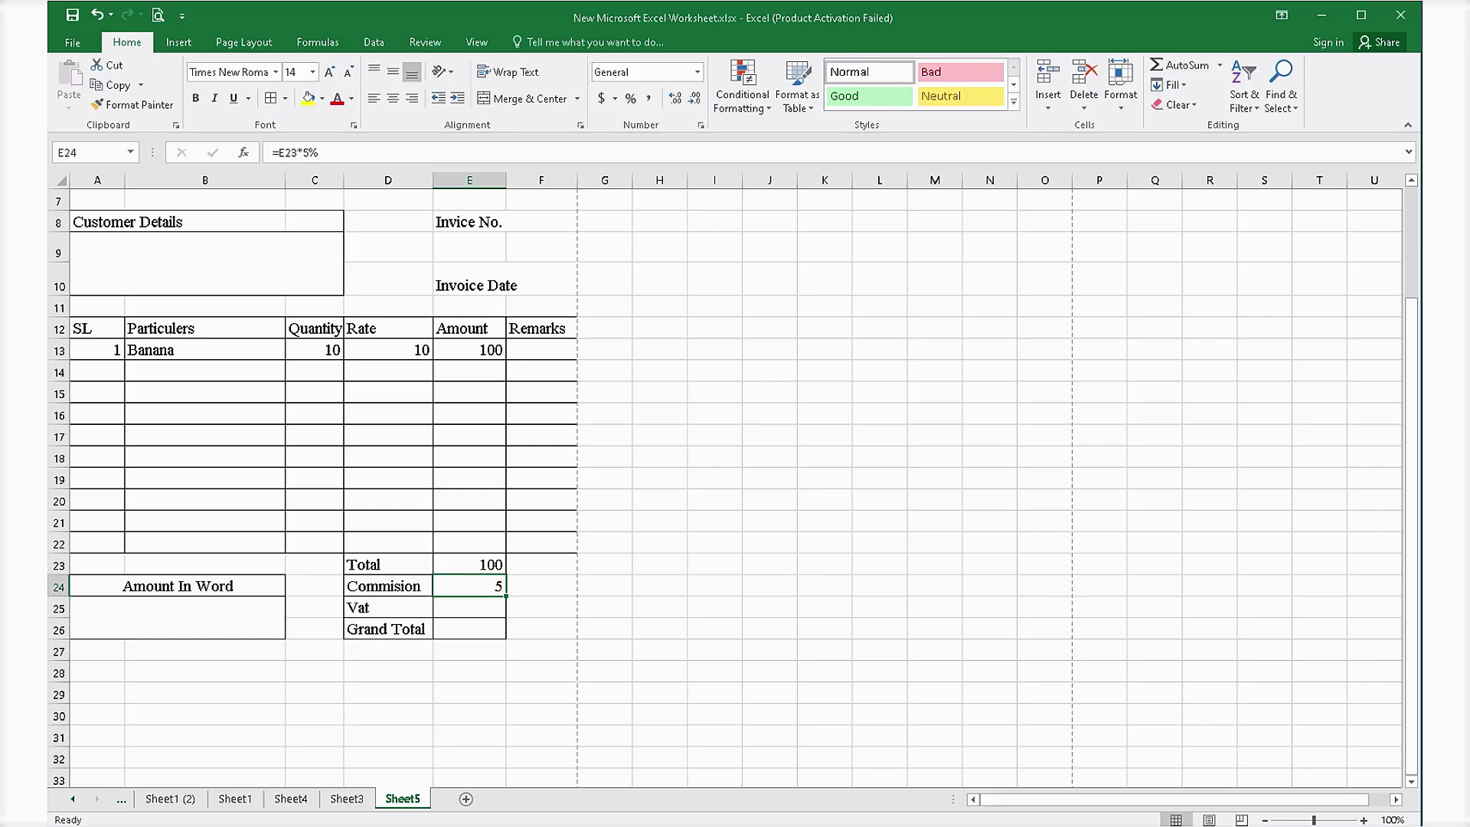
Make Vat in E25 equal 2% of the Total (=E23*2%) and begin E26's formula.
key("Down")
type("=")
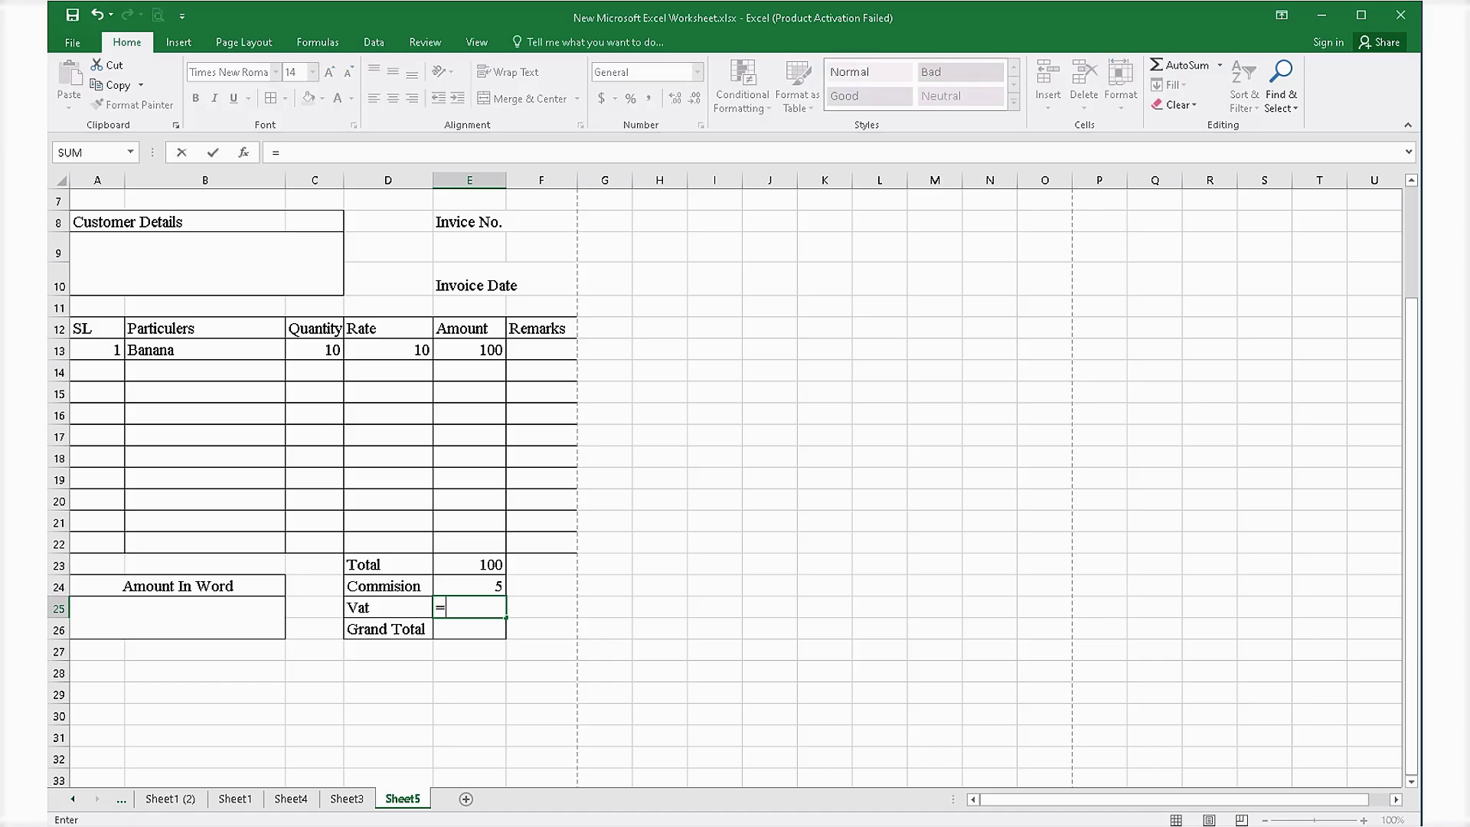
key("Up")
key("Up")
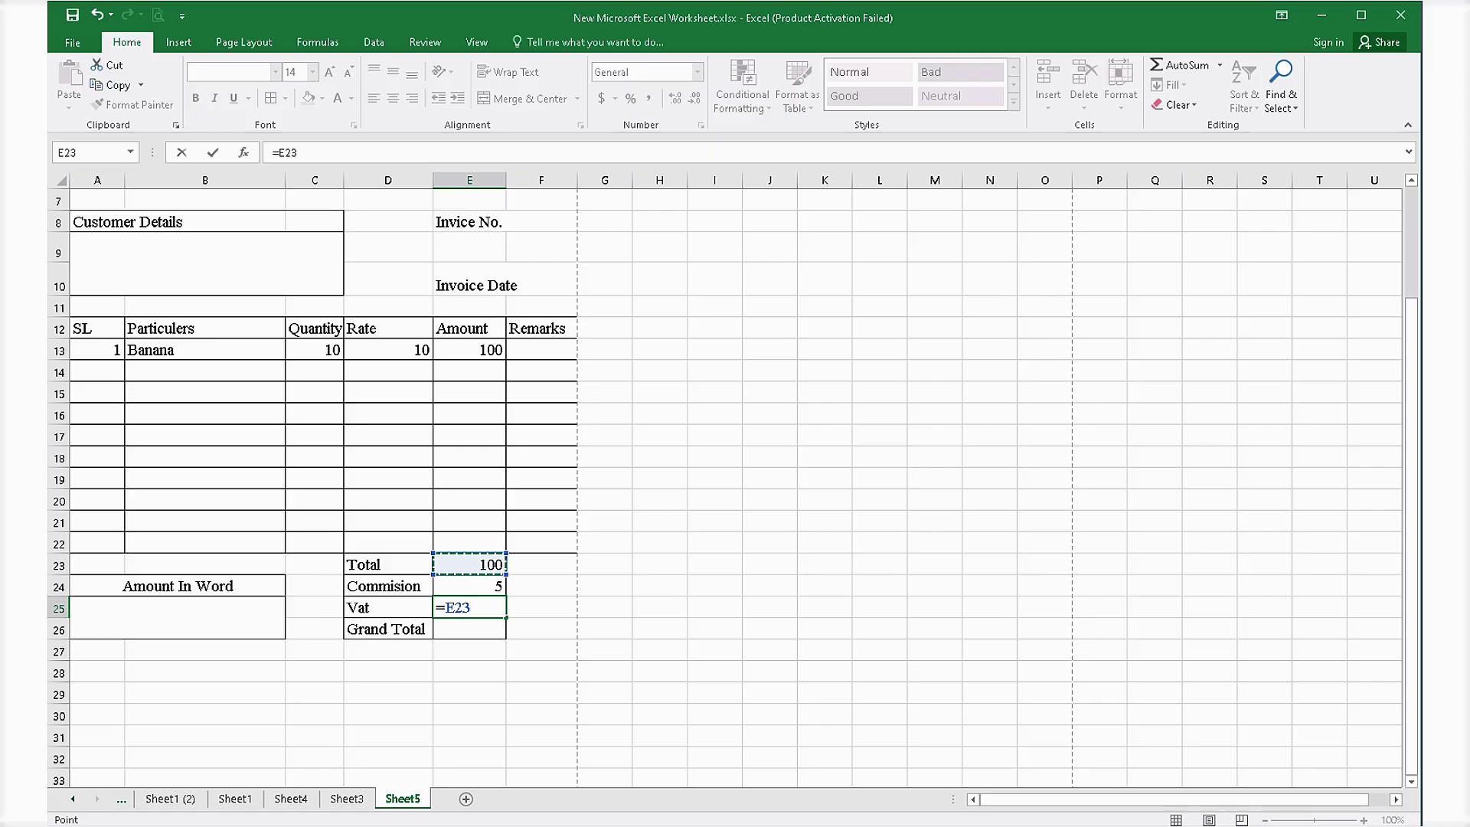
type("*2%")
key("Return")
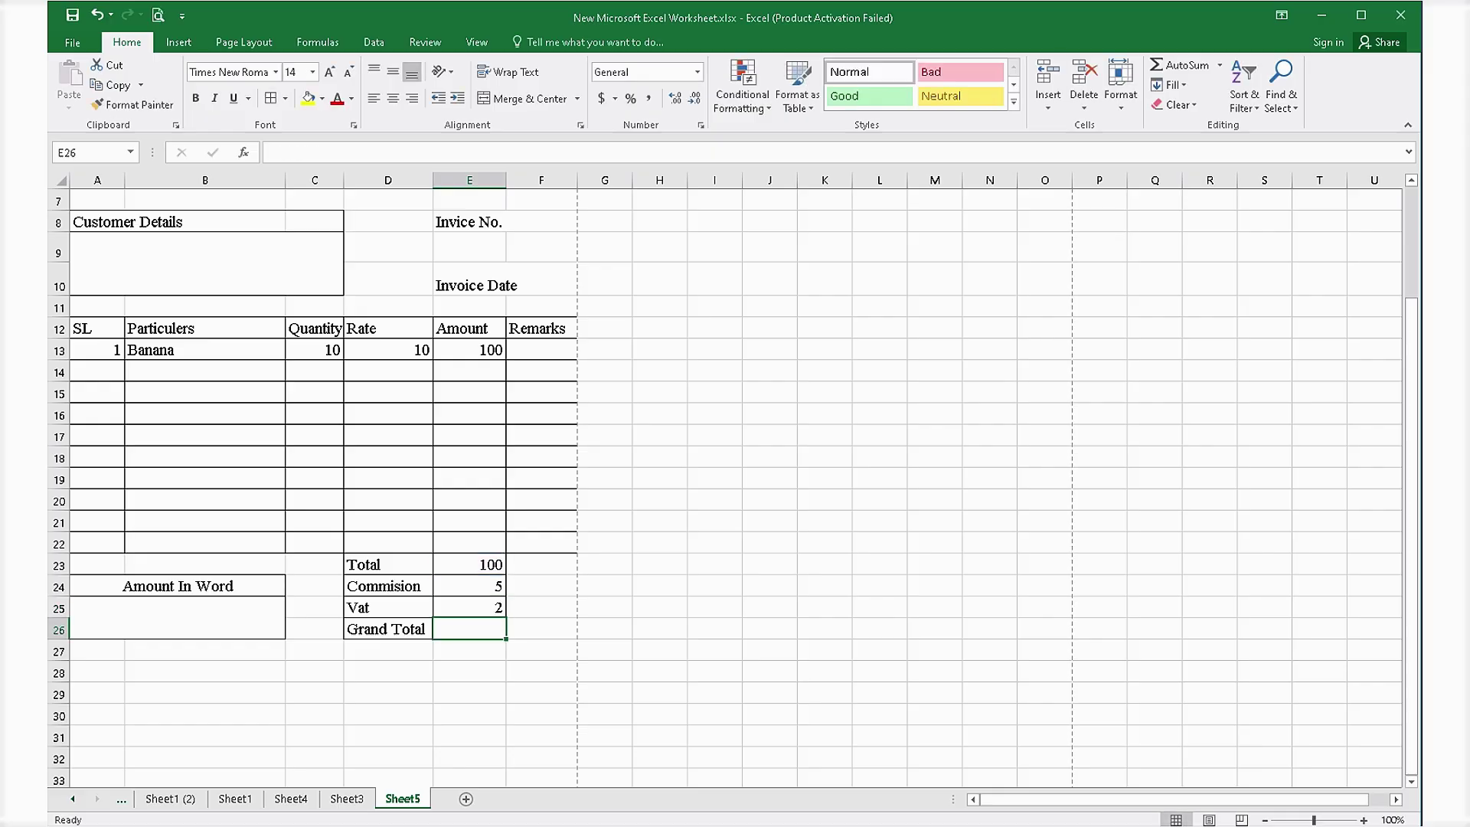
key("Up")
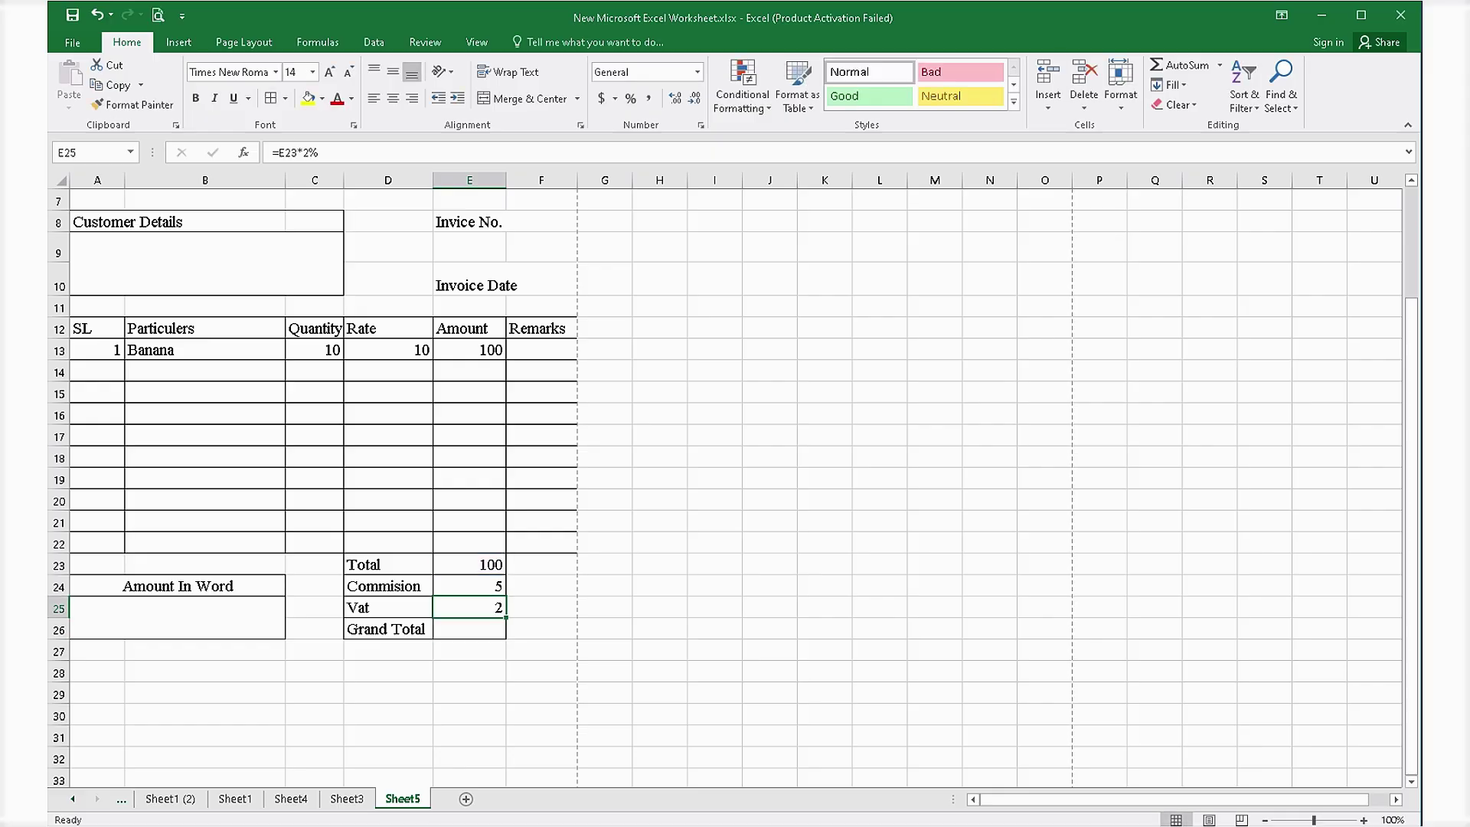
key("Down")
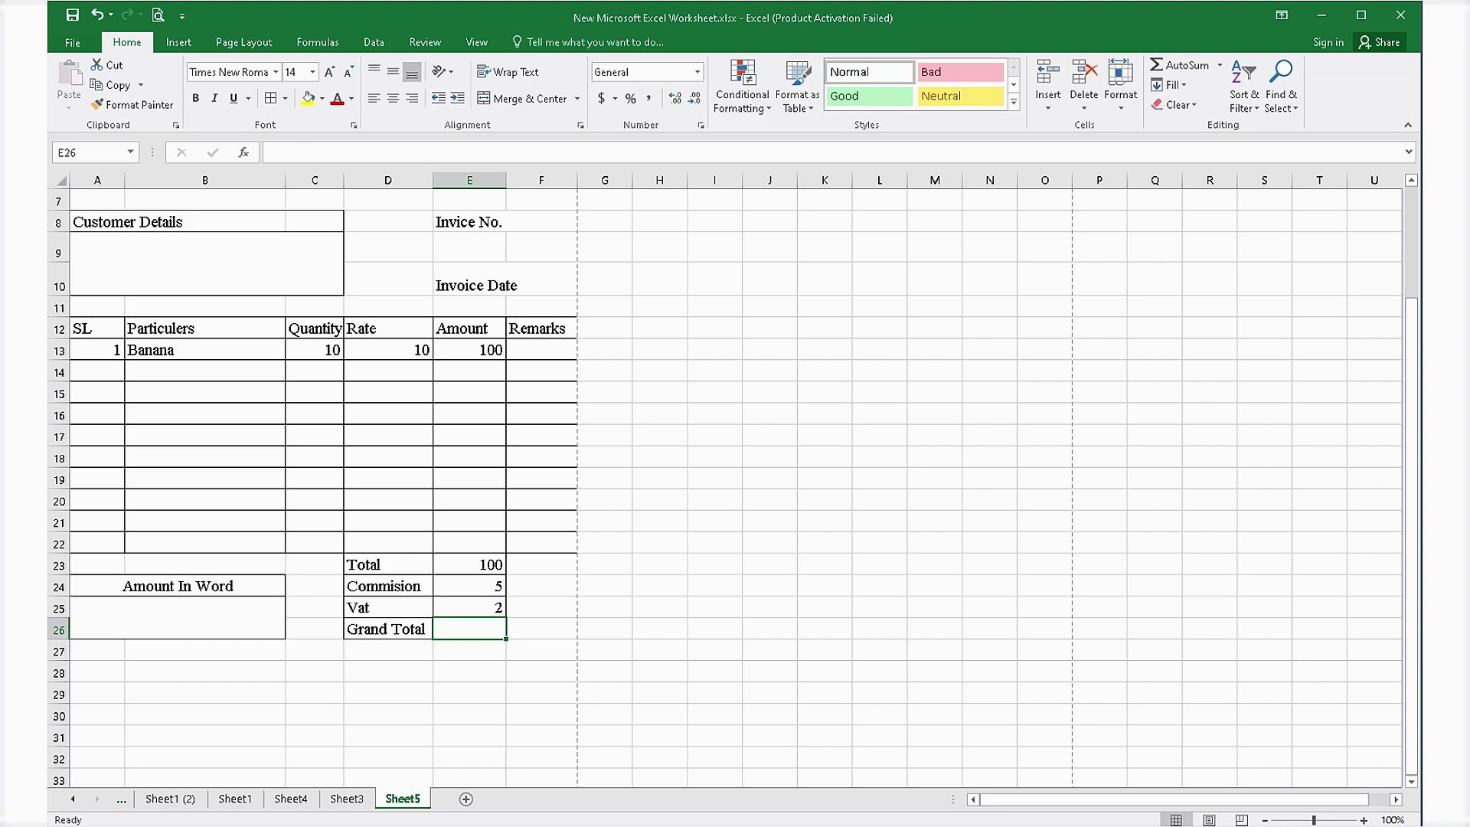
type("=")
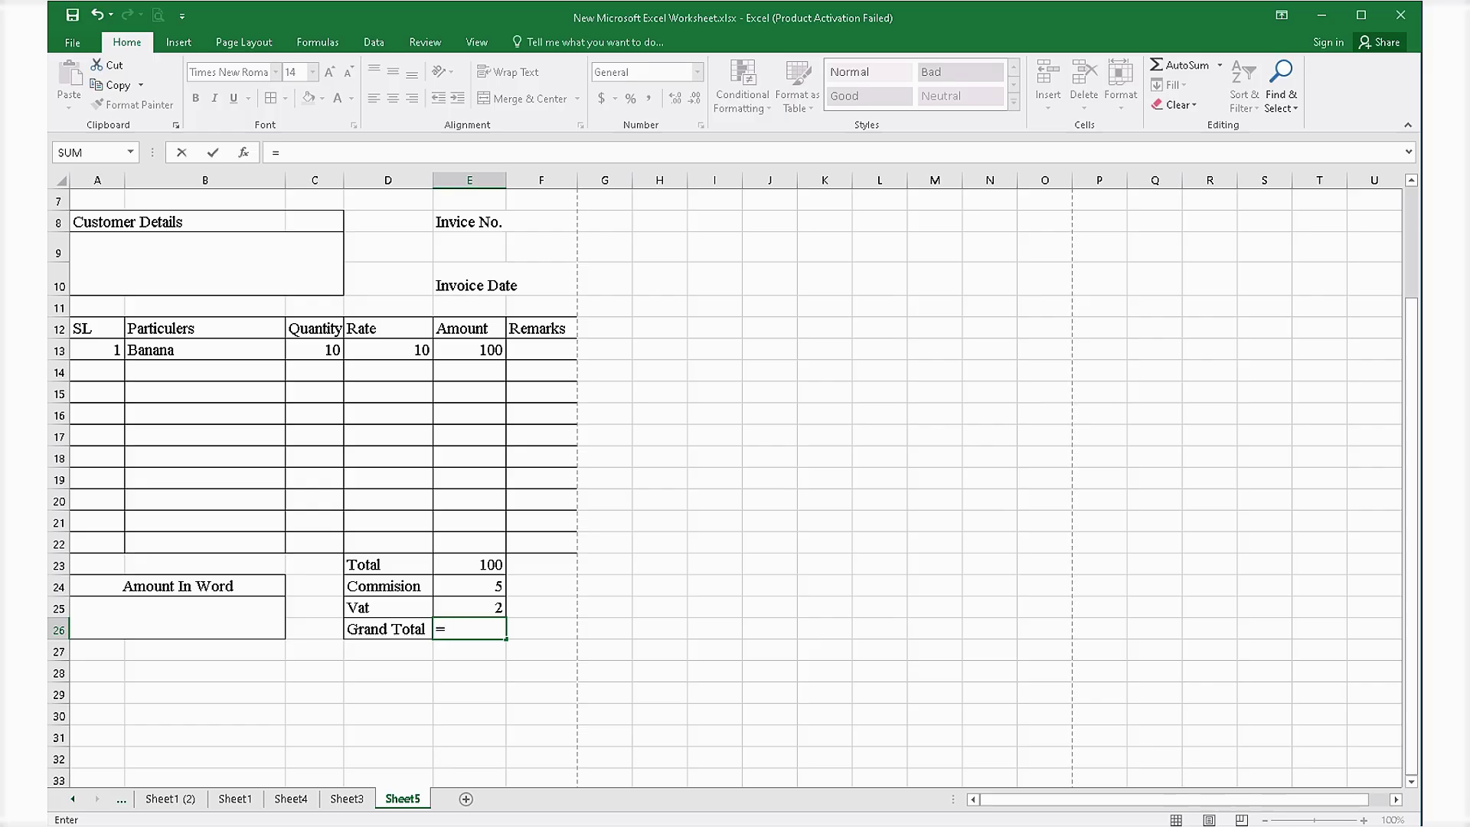
Enter =E23-E24-E25 in E26 so the Grand Total shows 93.
left_click(469, 566)
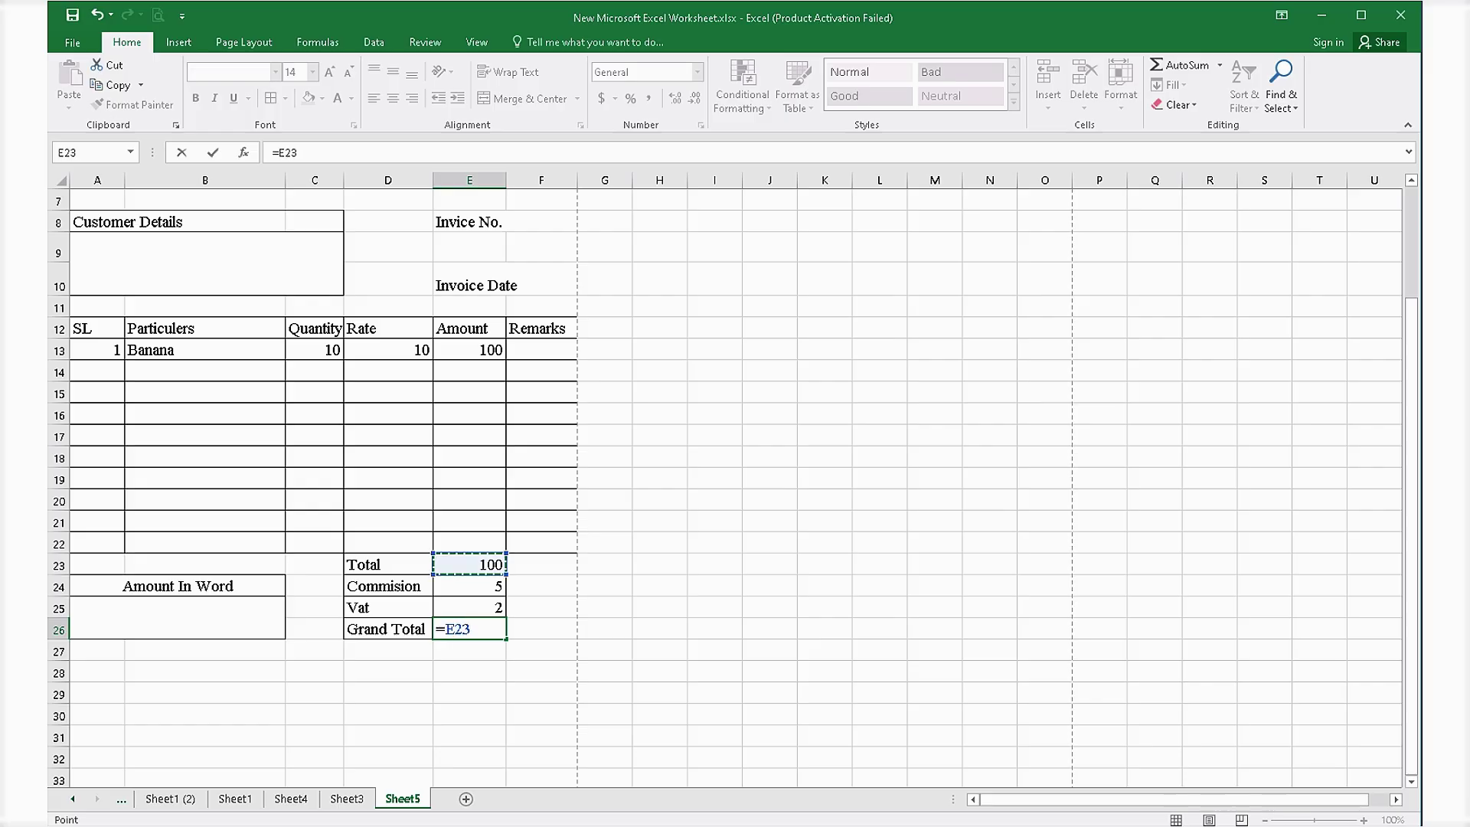
type("-")
left_click(469, 587)
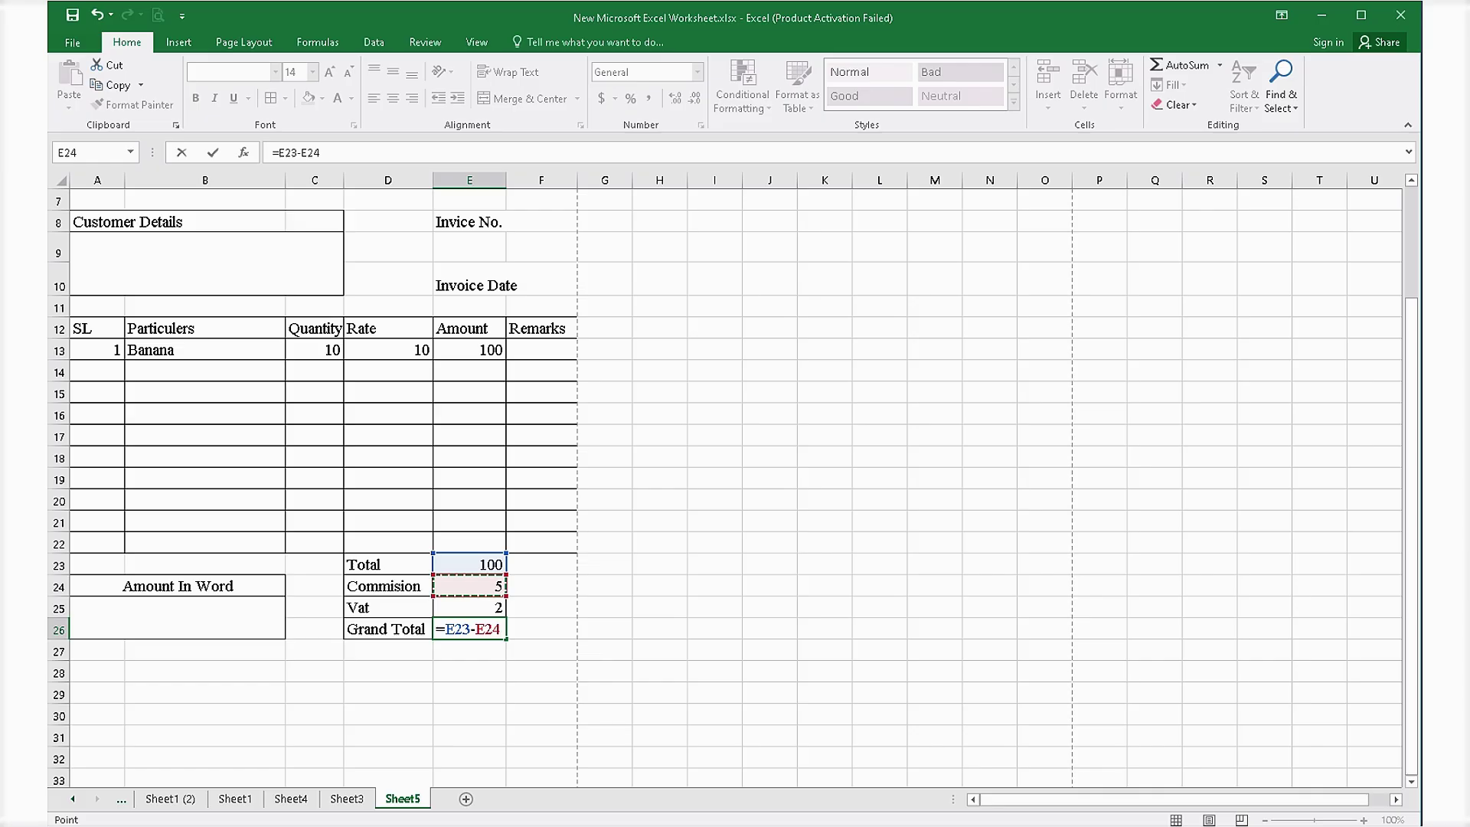
type("-E25")
key("Return")
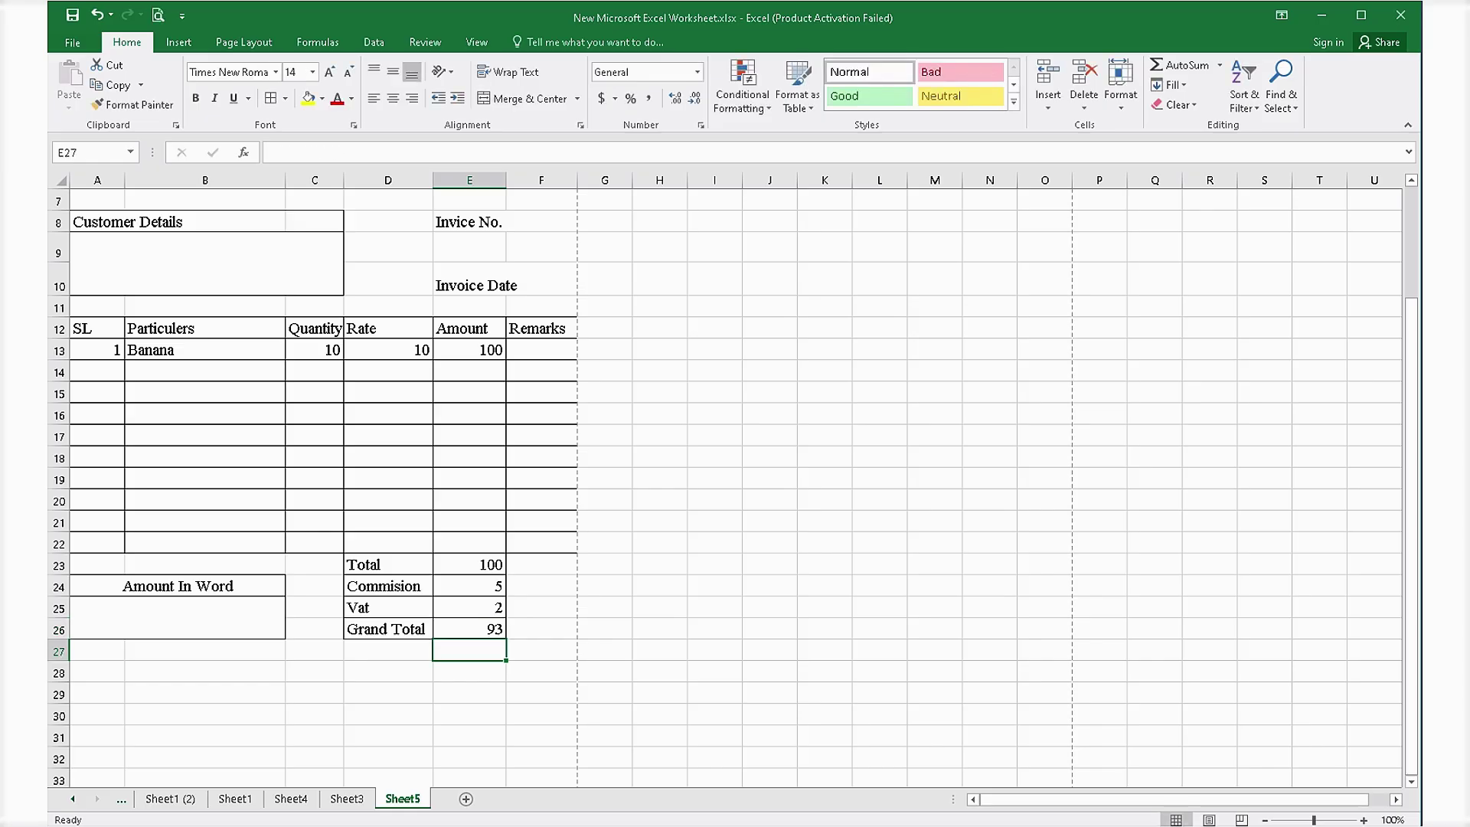
key("Up")
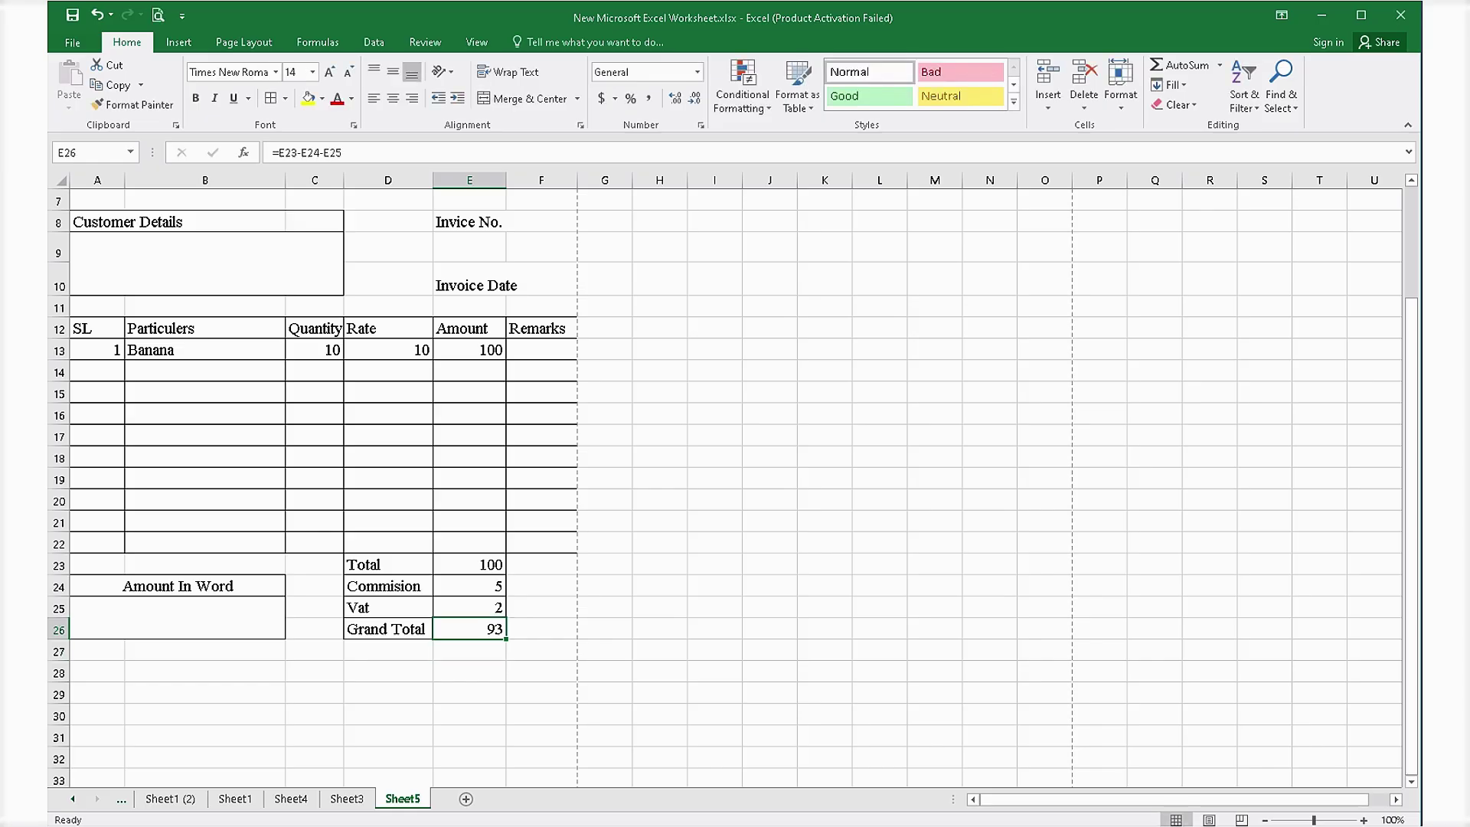
left_click(470, 693)
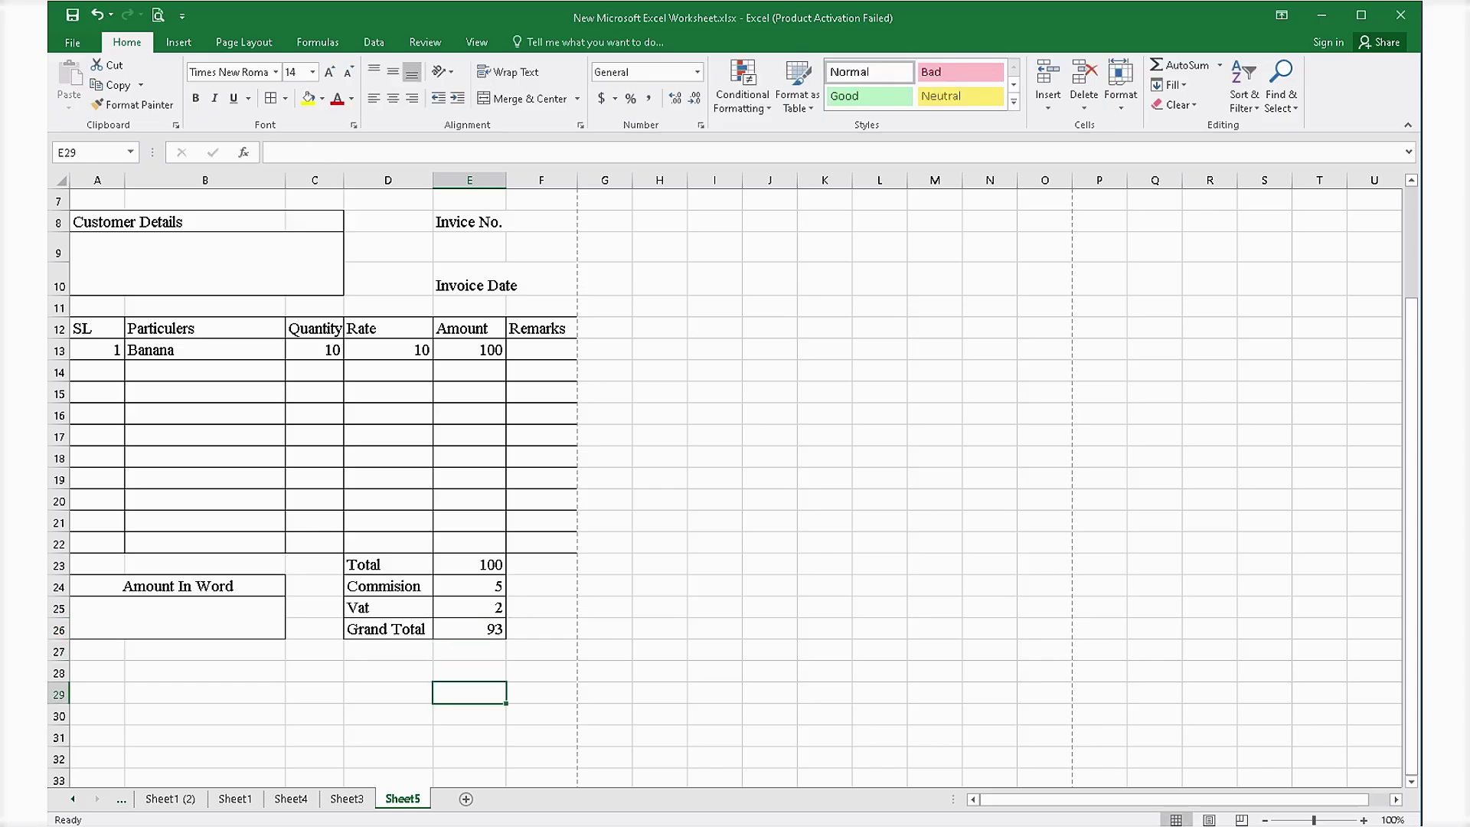
left_click(178, 618)
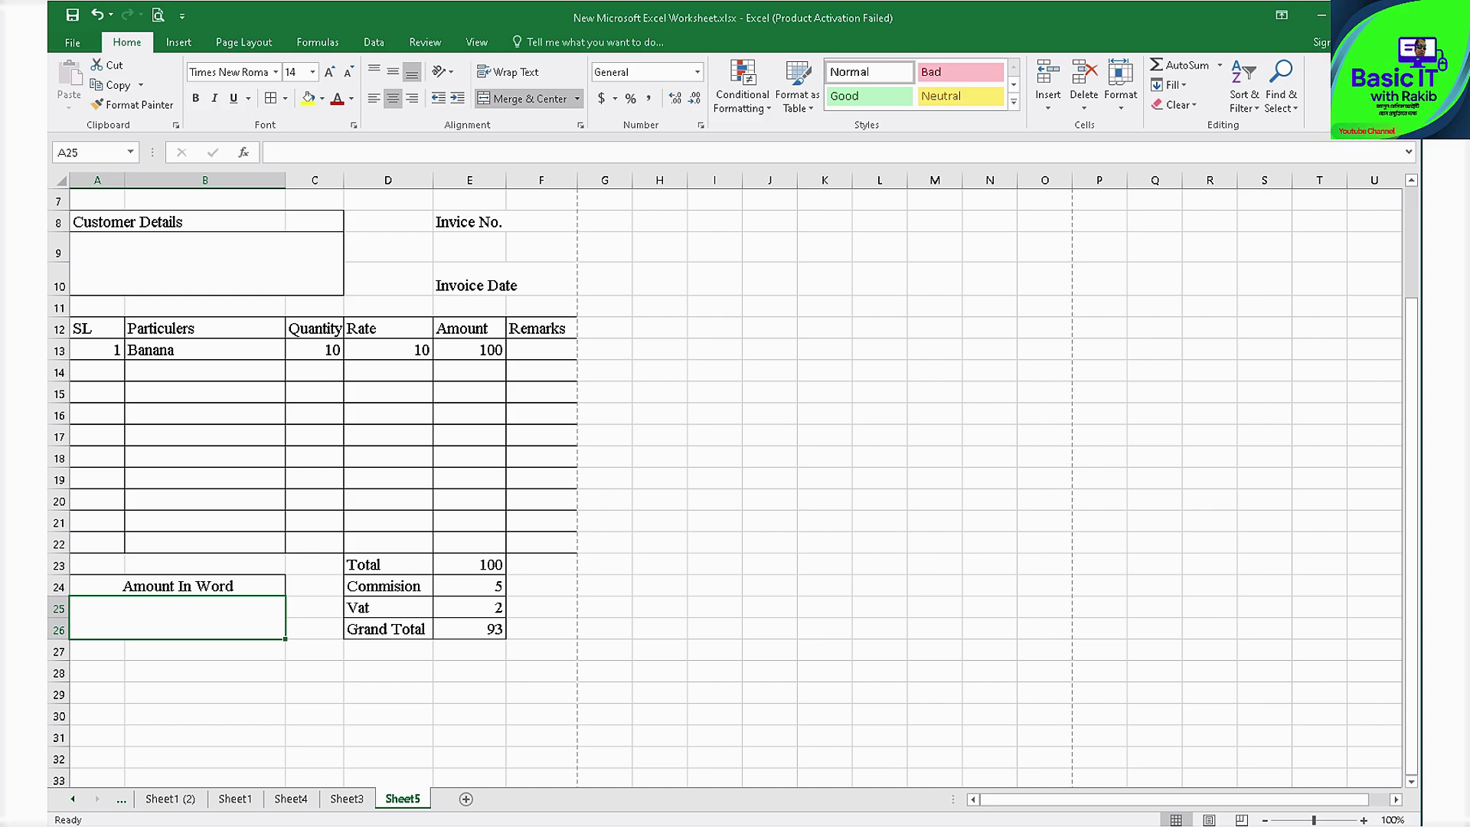
Type 'Ninty Three taka only' into the merged Amount In Word box A25.
type("I")
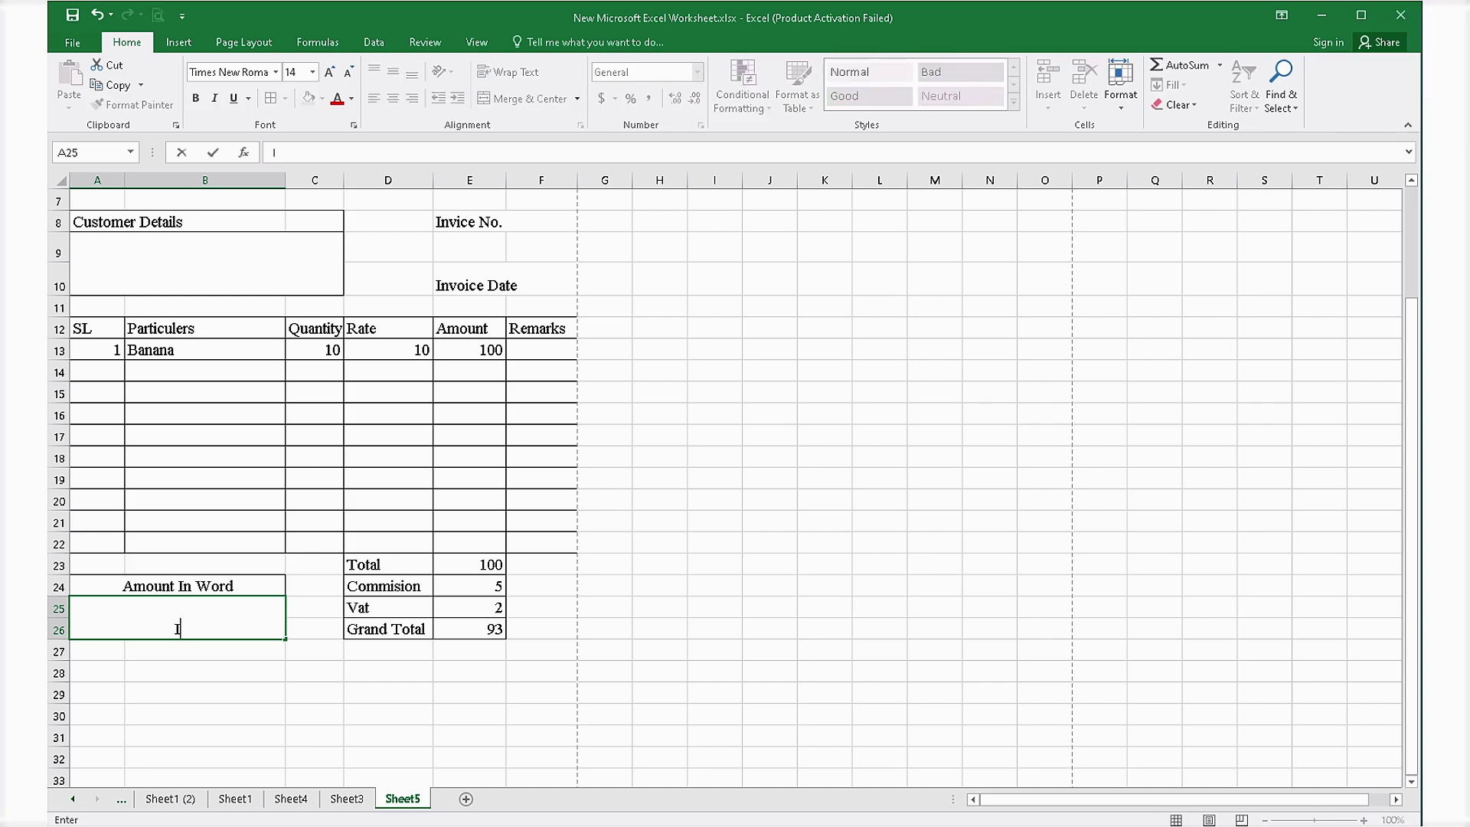
key("BackSpace")
type("Ninty Three")
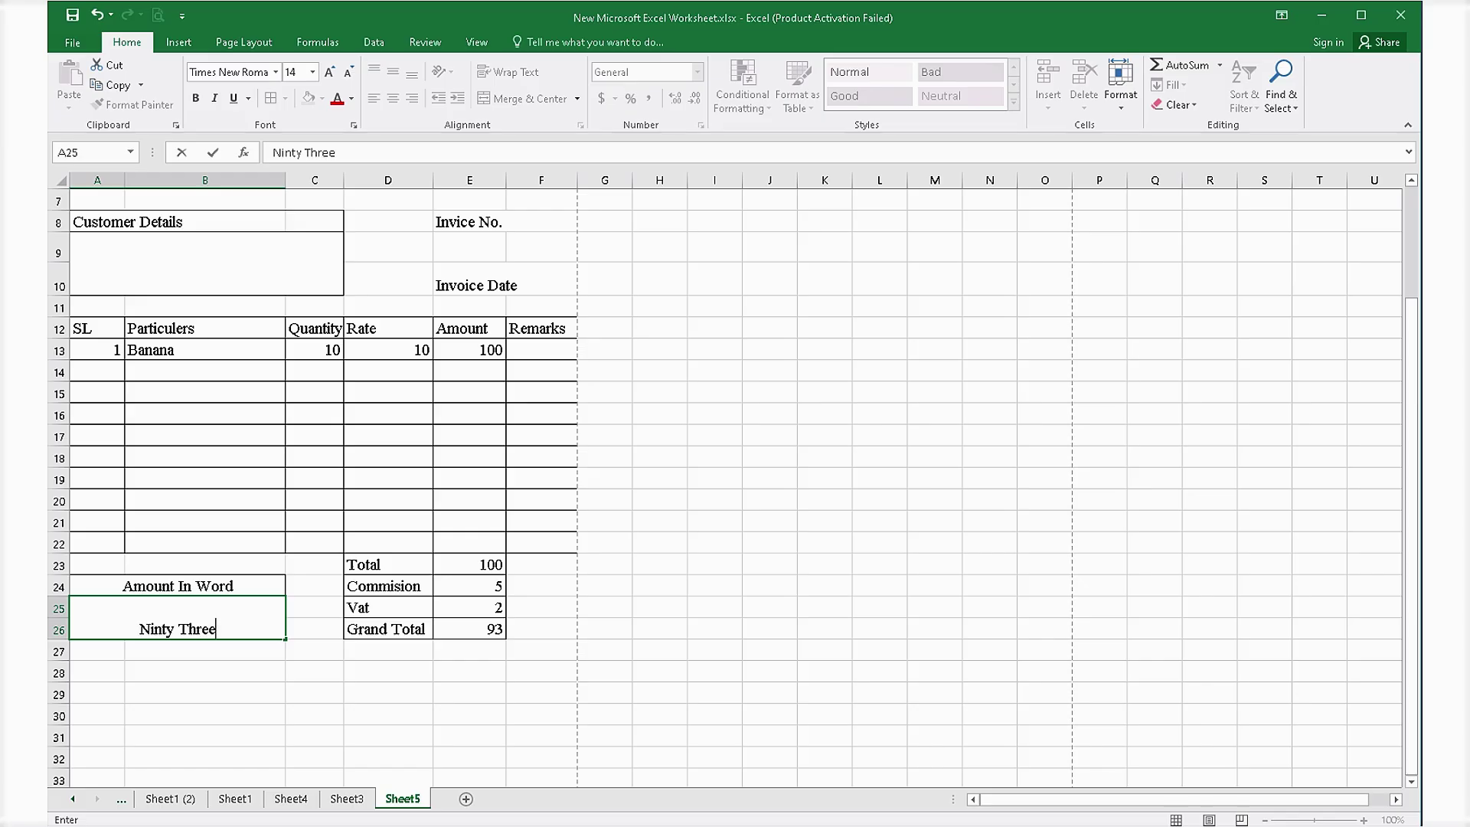
type(" taka oN")
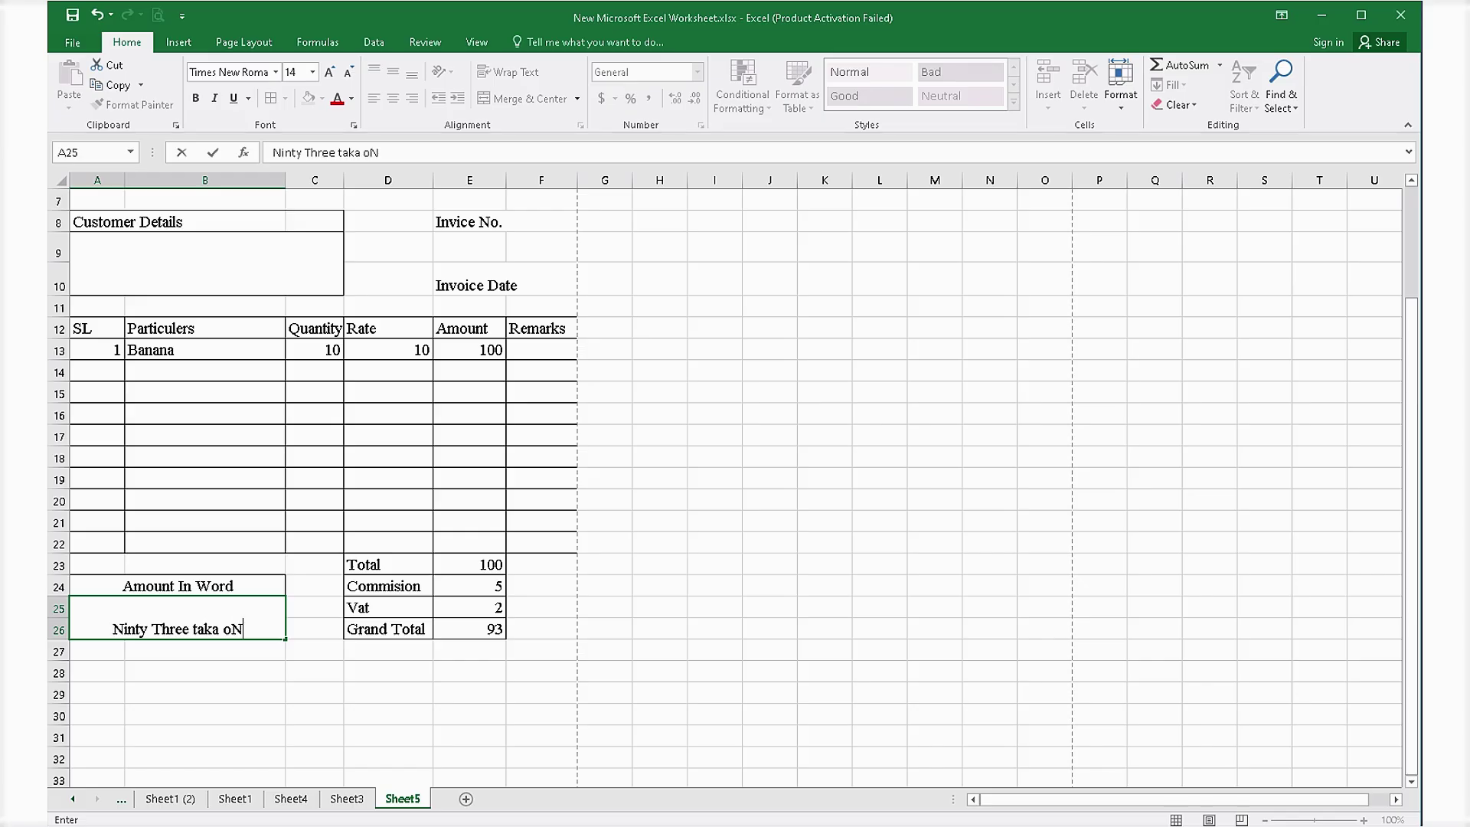
key("BackSpace")
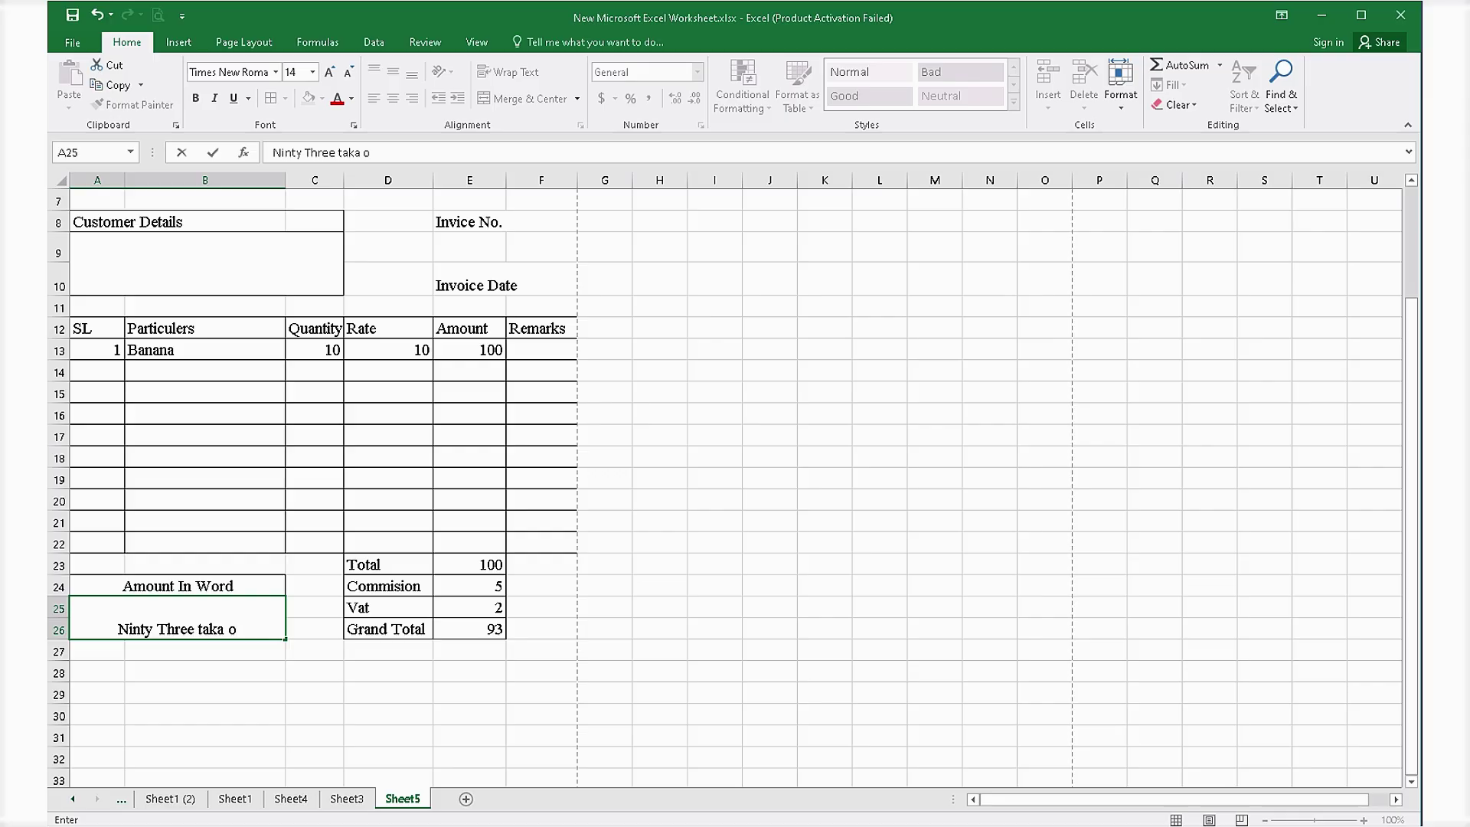
type("nly")
key("Return")
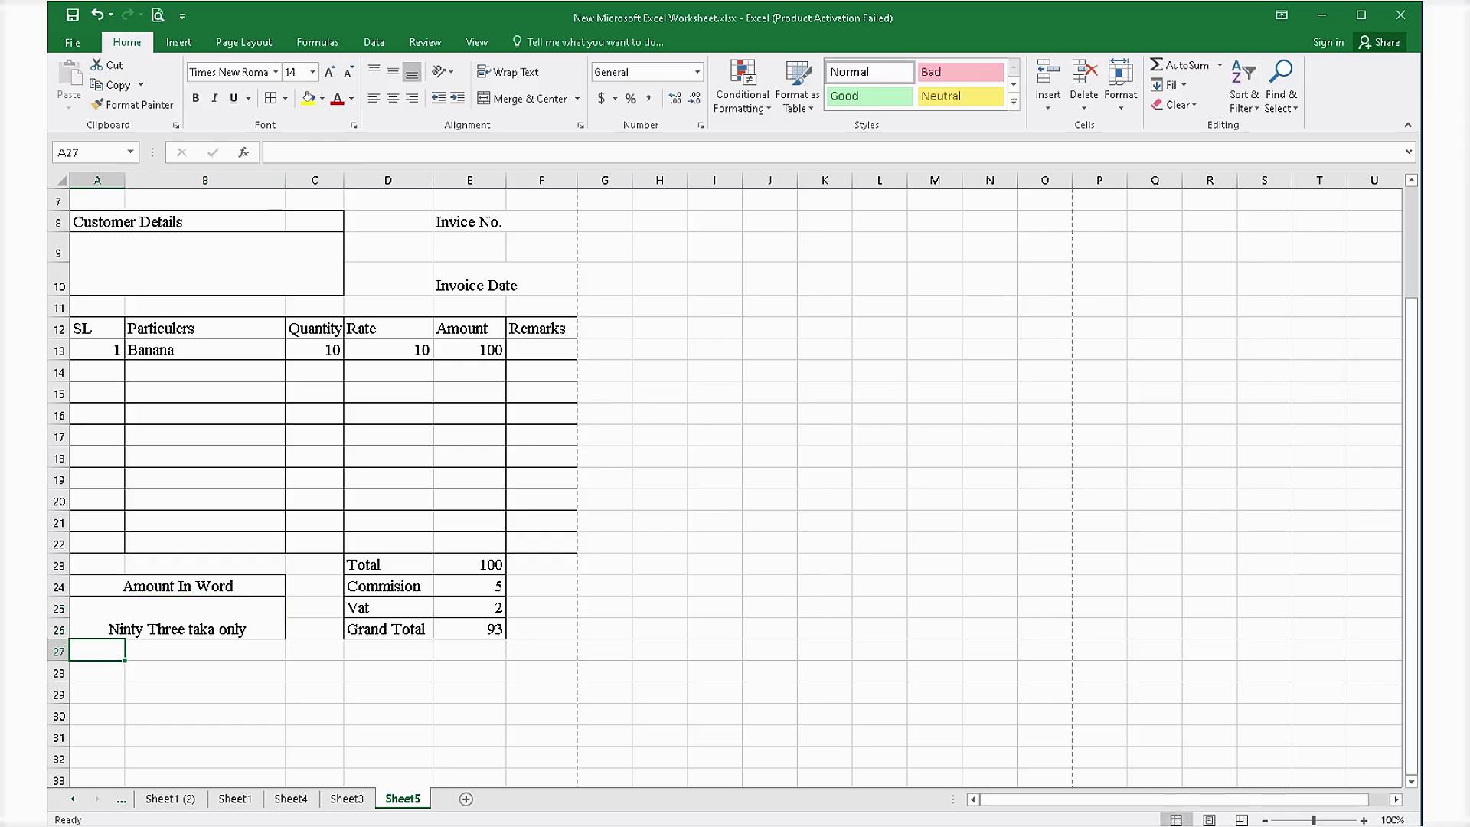
scroll(724, 490, "up", 2)
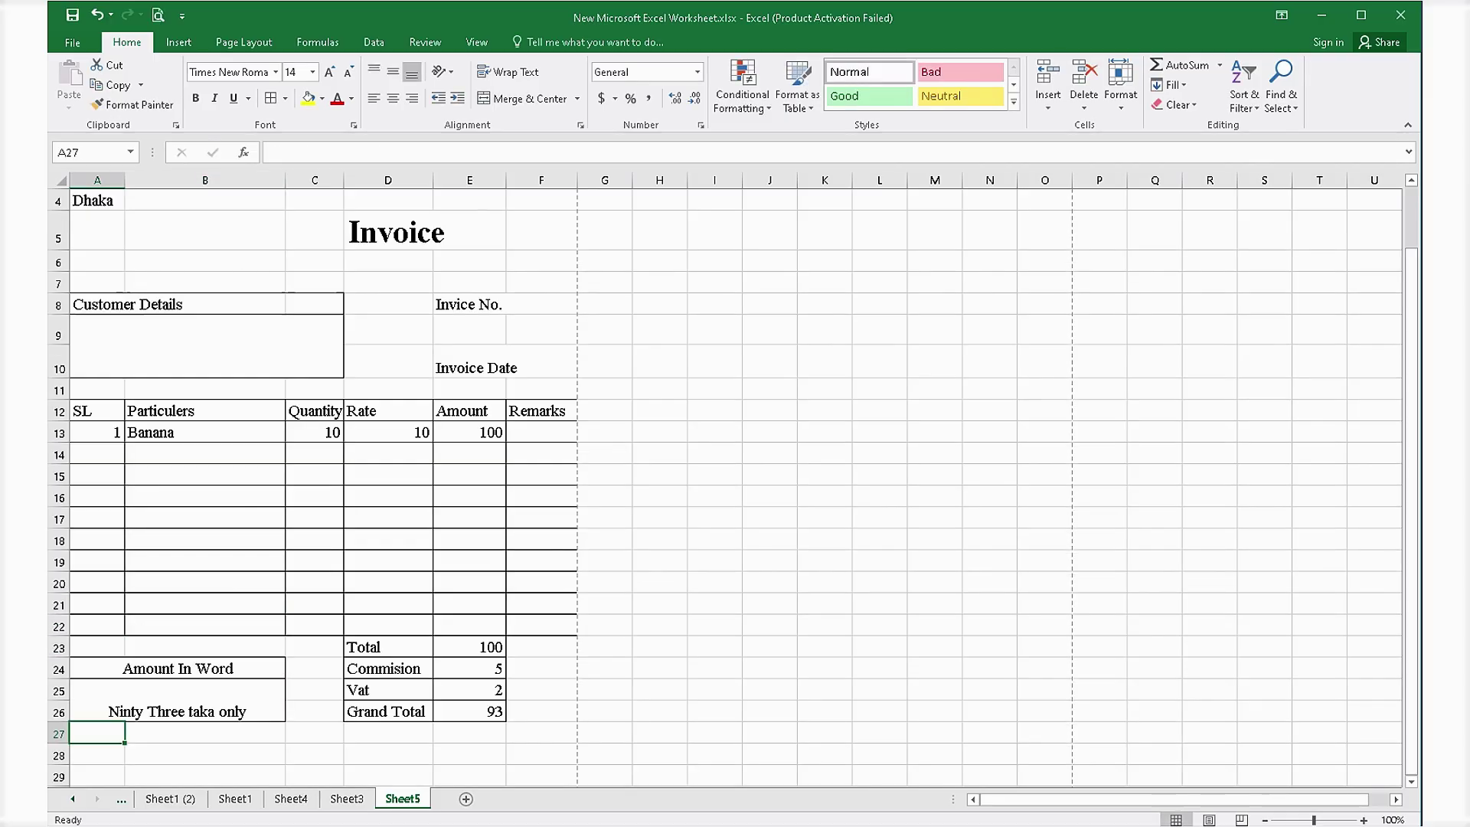
scroll(724, 490, "down", 3)
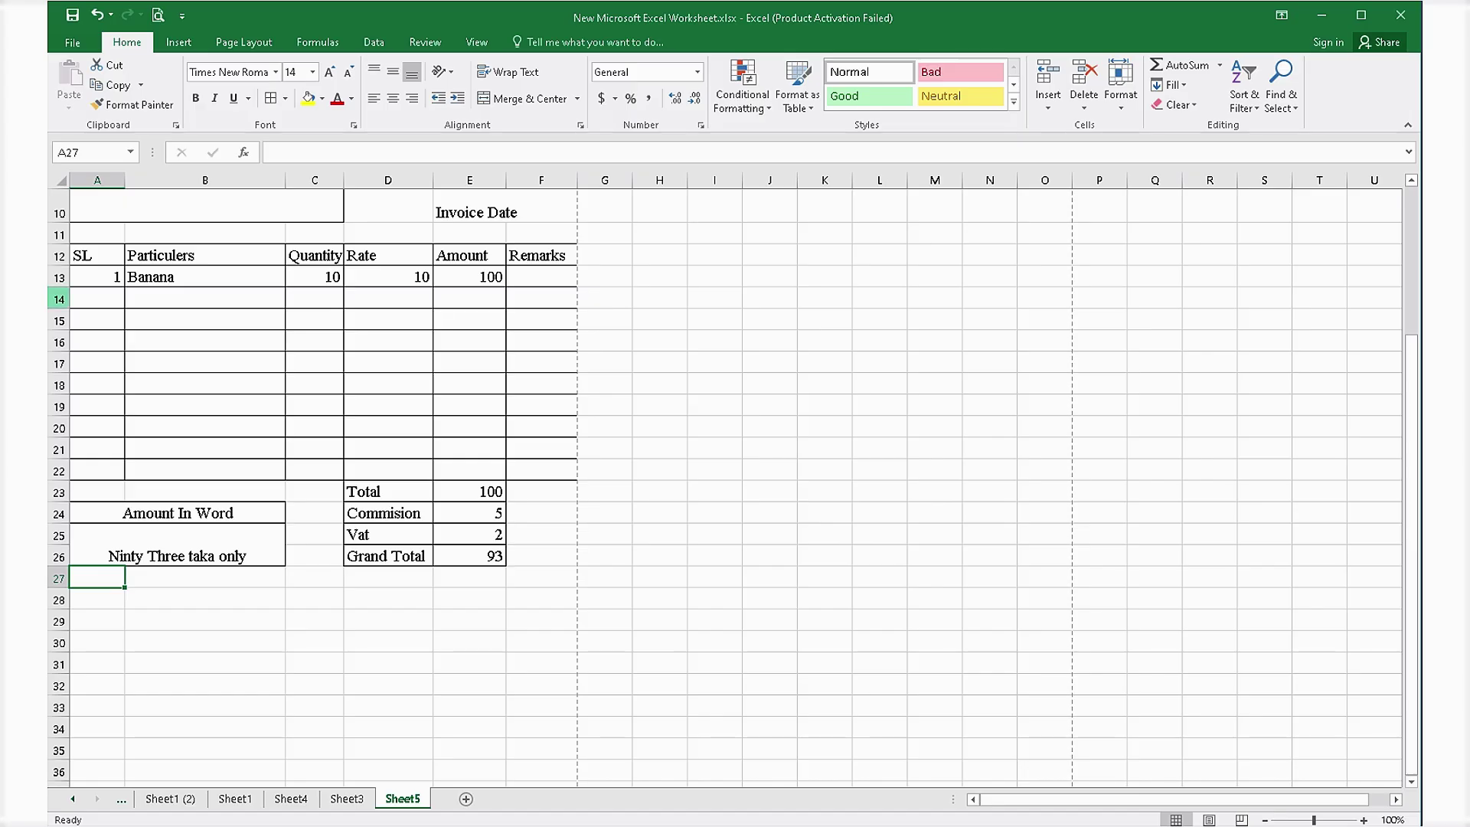
Apply Thick Outside Borders to the item rows A13:F22.
left_click_drag(59, 299, 59, 471)
left_click(388, 363)
left_click_drag(97, 276, 541, 471)
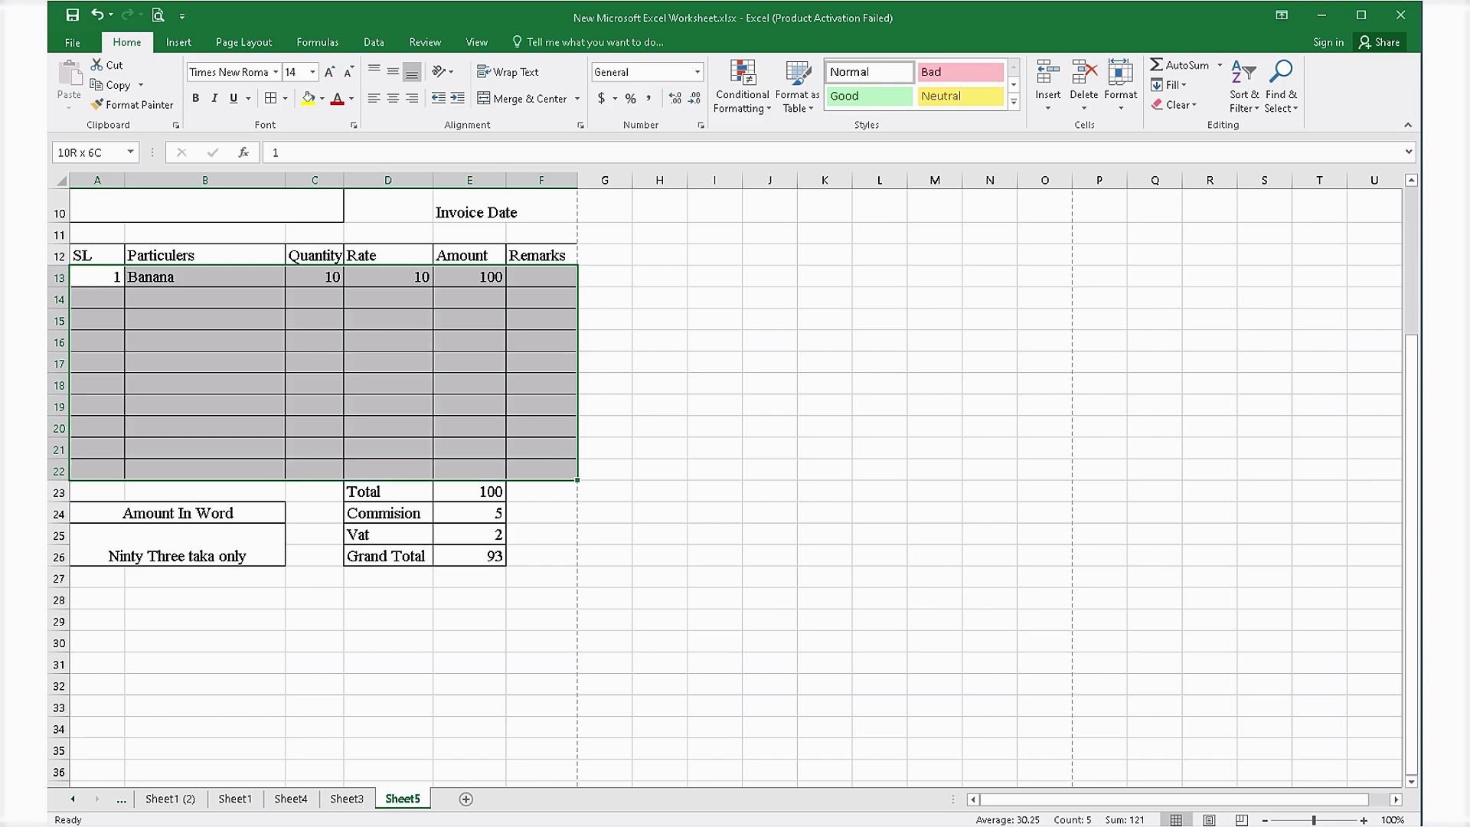
left_click(284, 98)
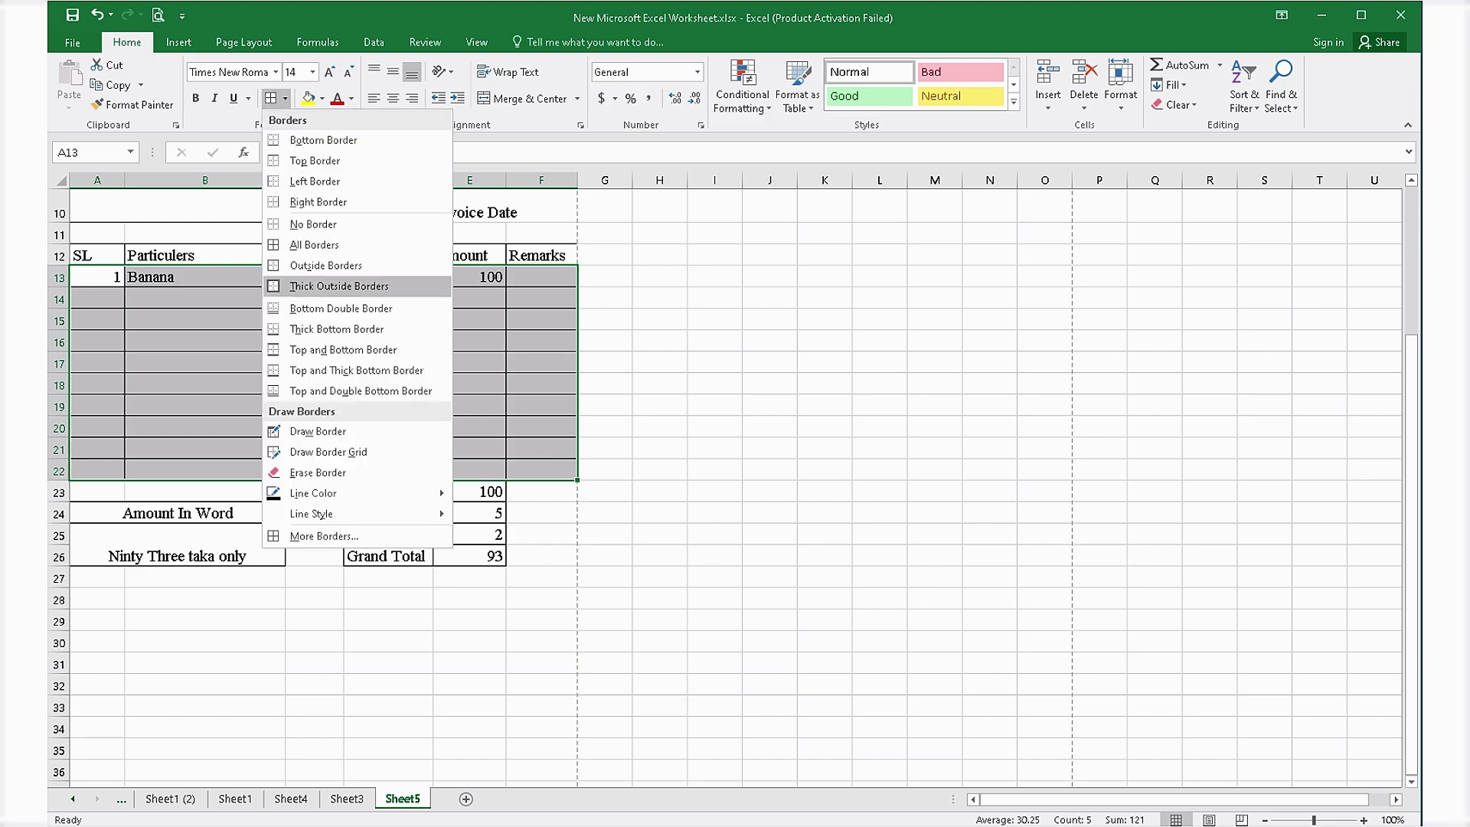
left_click(340, 286)
left_click(659, 427)
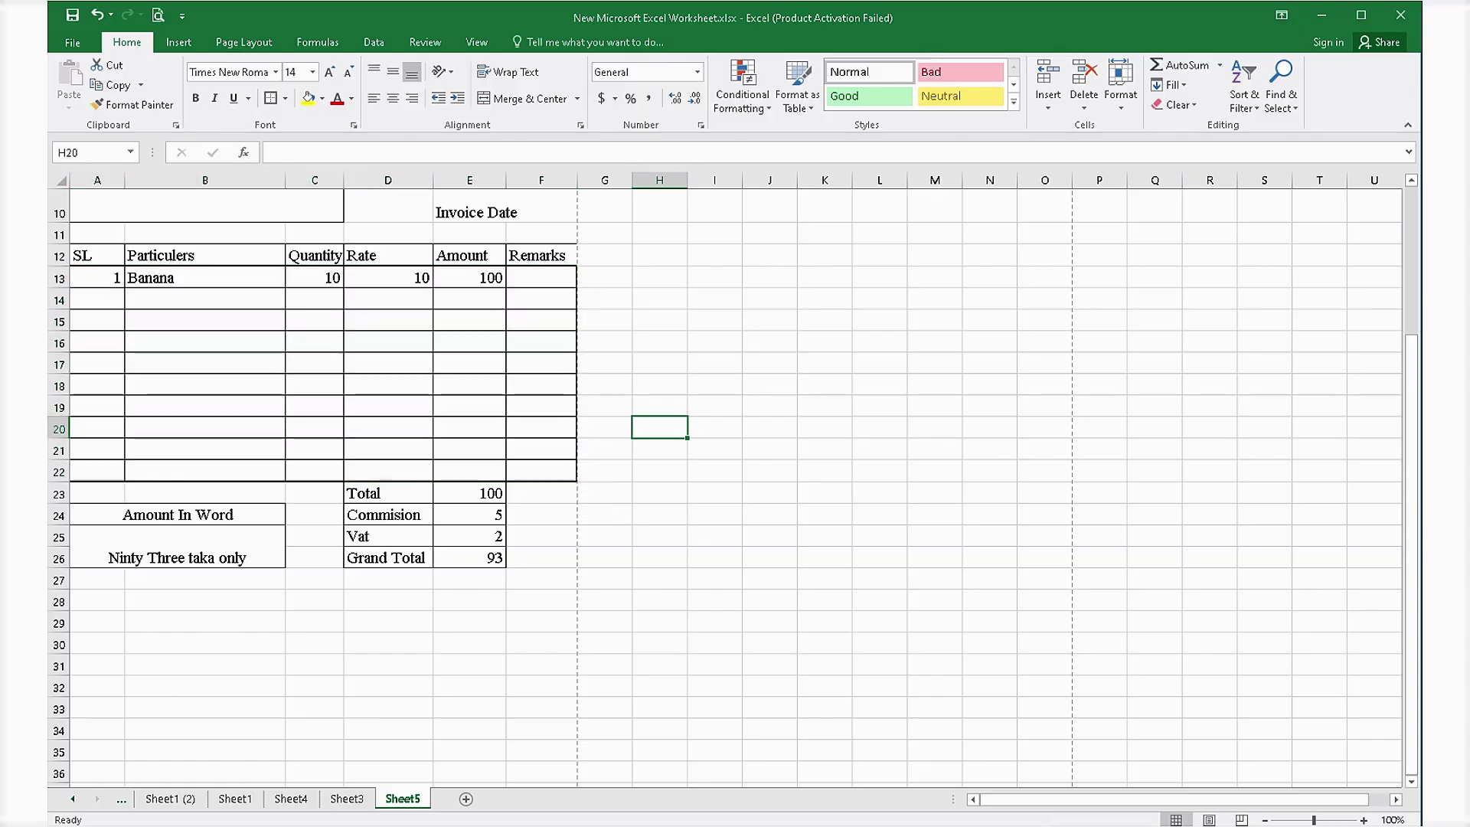
left_click_drag(98, 256, 542, 255)
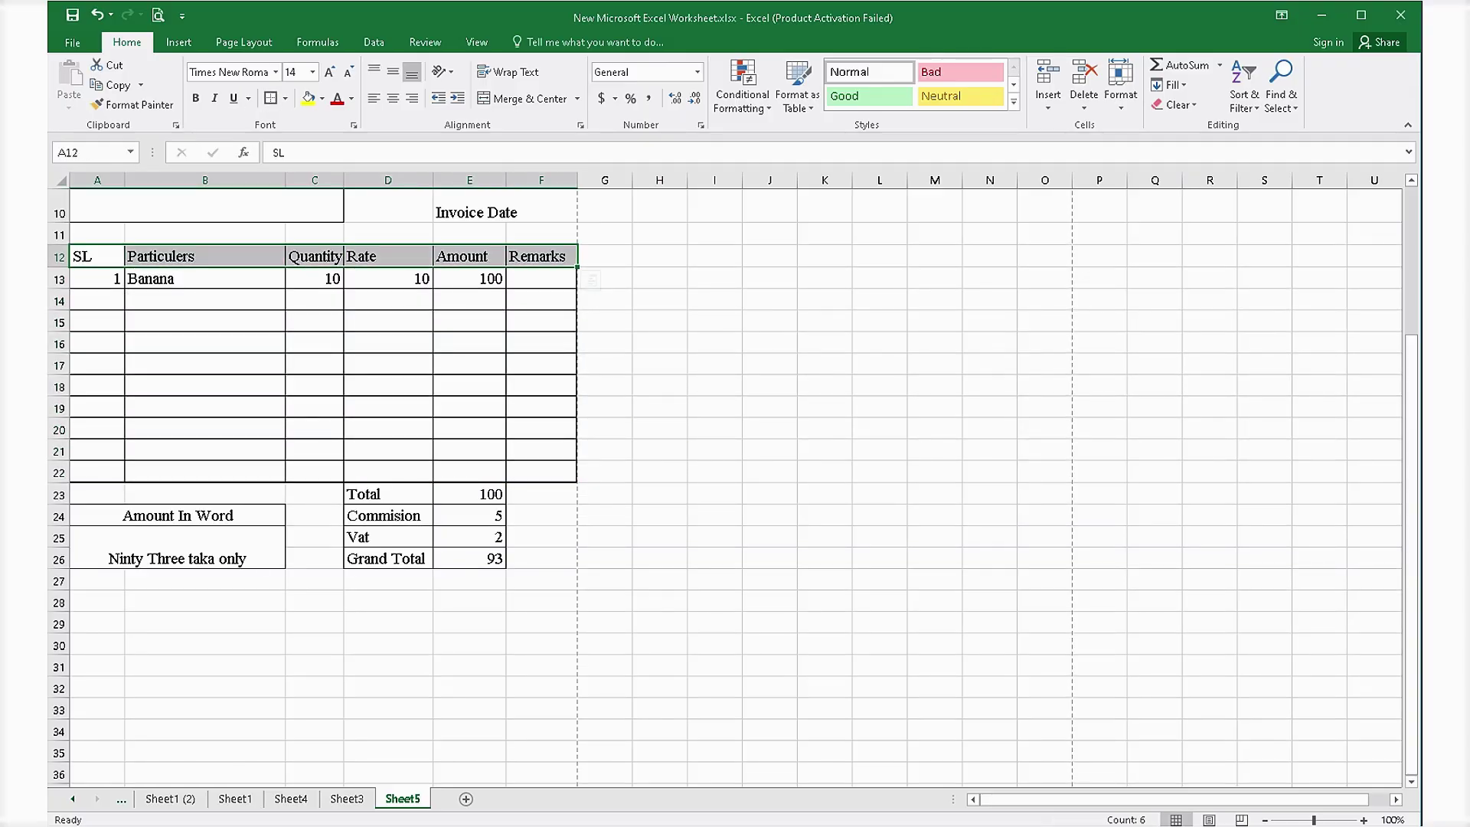
Fill the table header row and the Total row D23:E23 yellow.
left_click(308, 98)
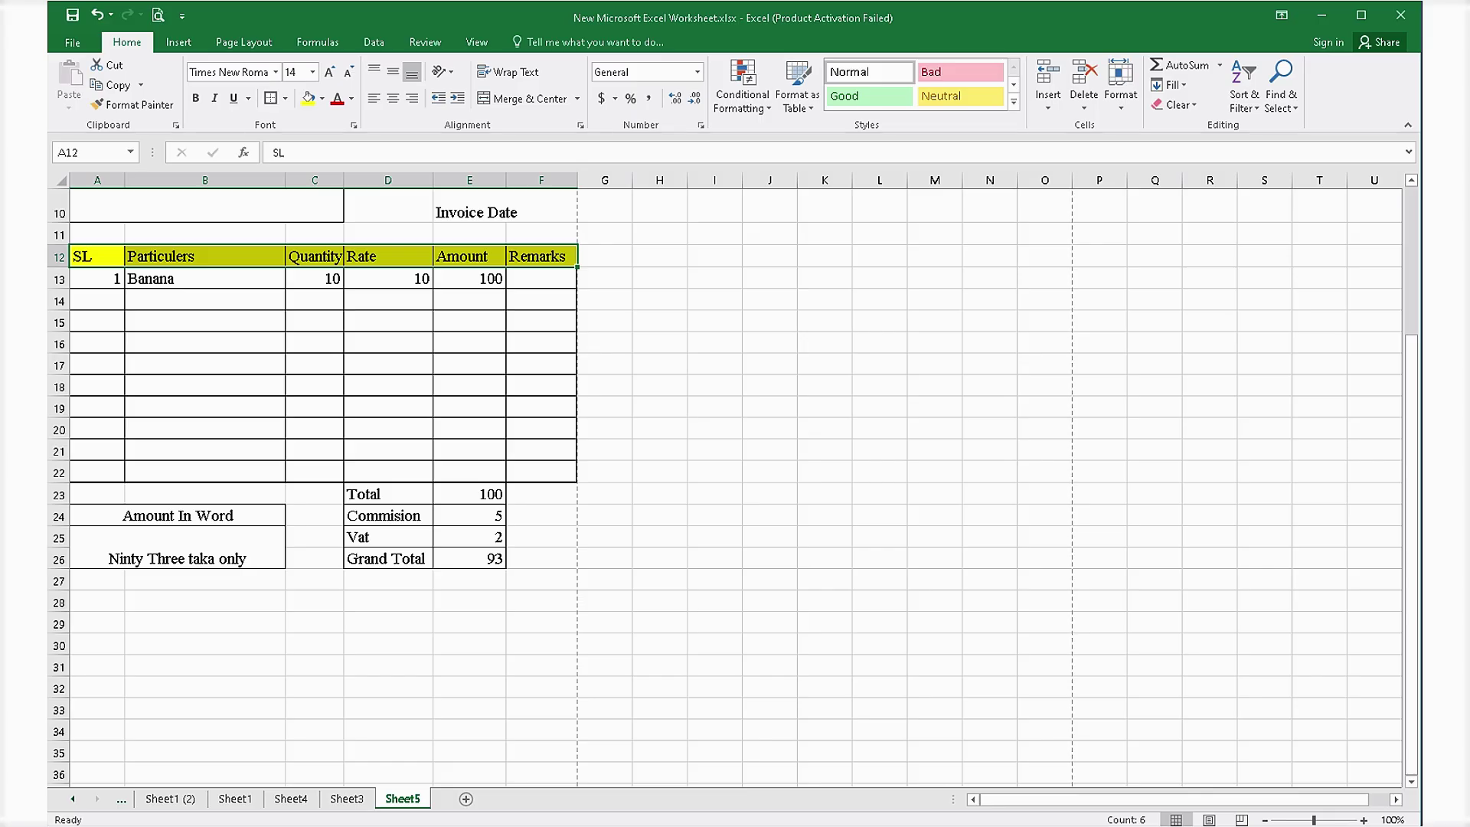
left_click(97, 471)
left_click_drag(97, 472, 541, 472)
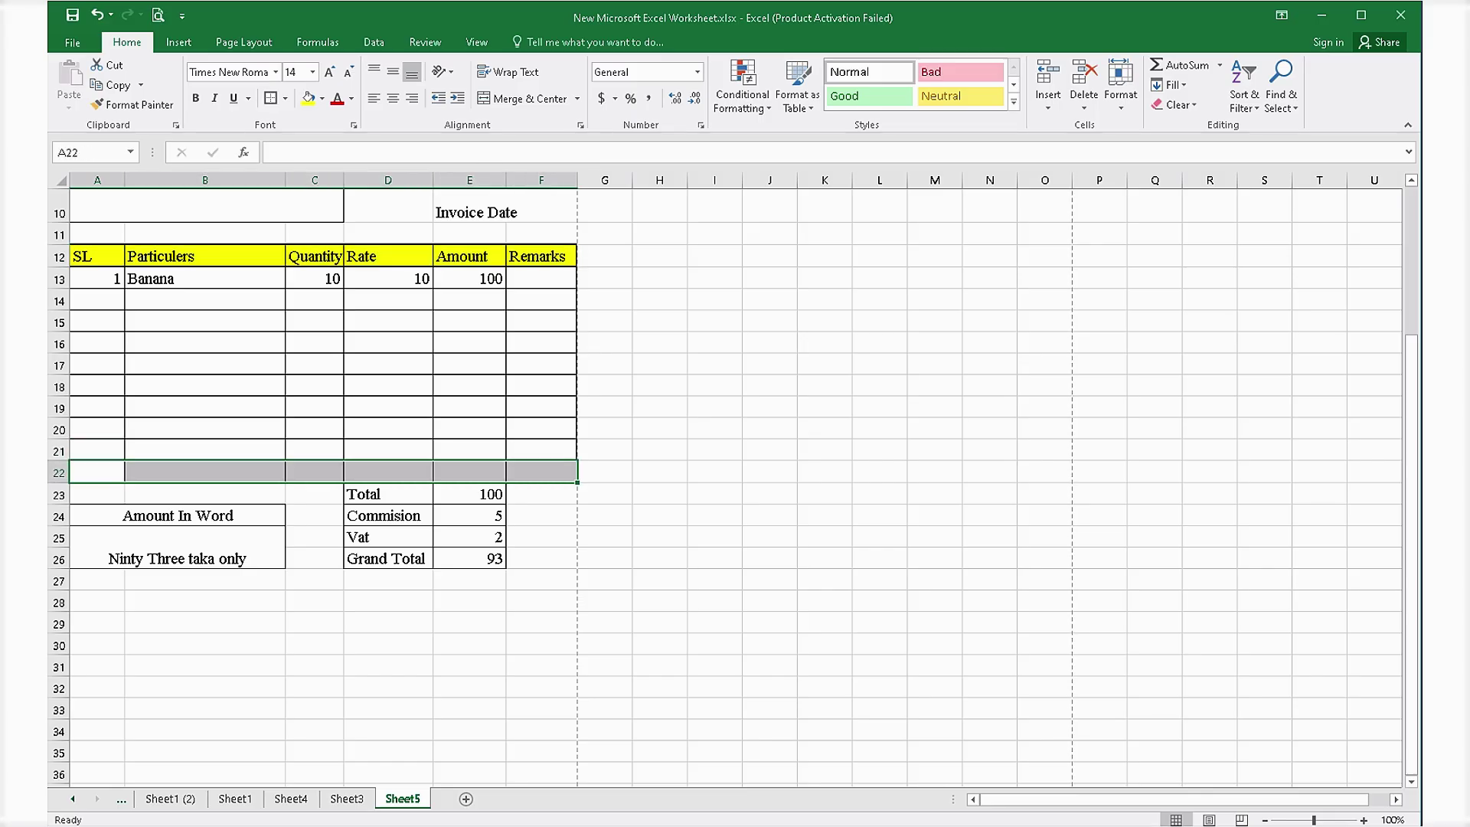
left_click_drag(387, 494, 469, 494)
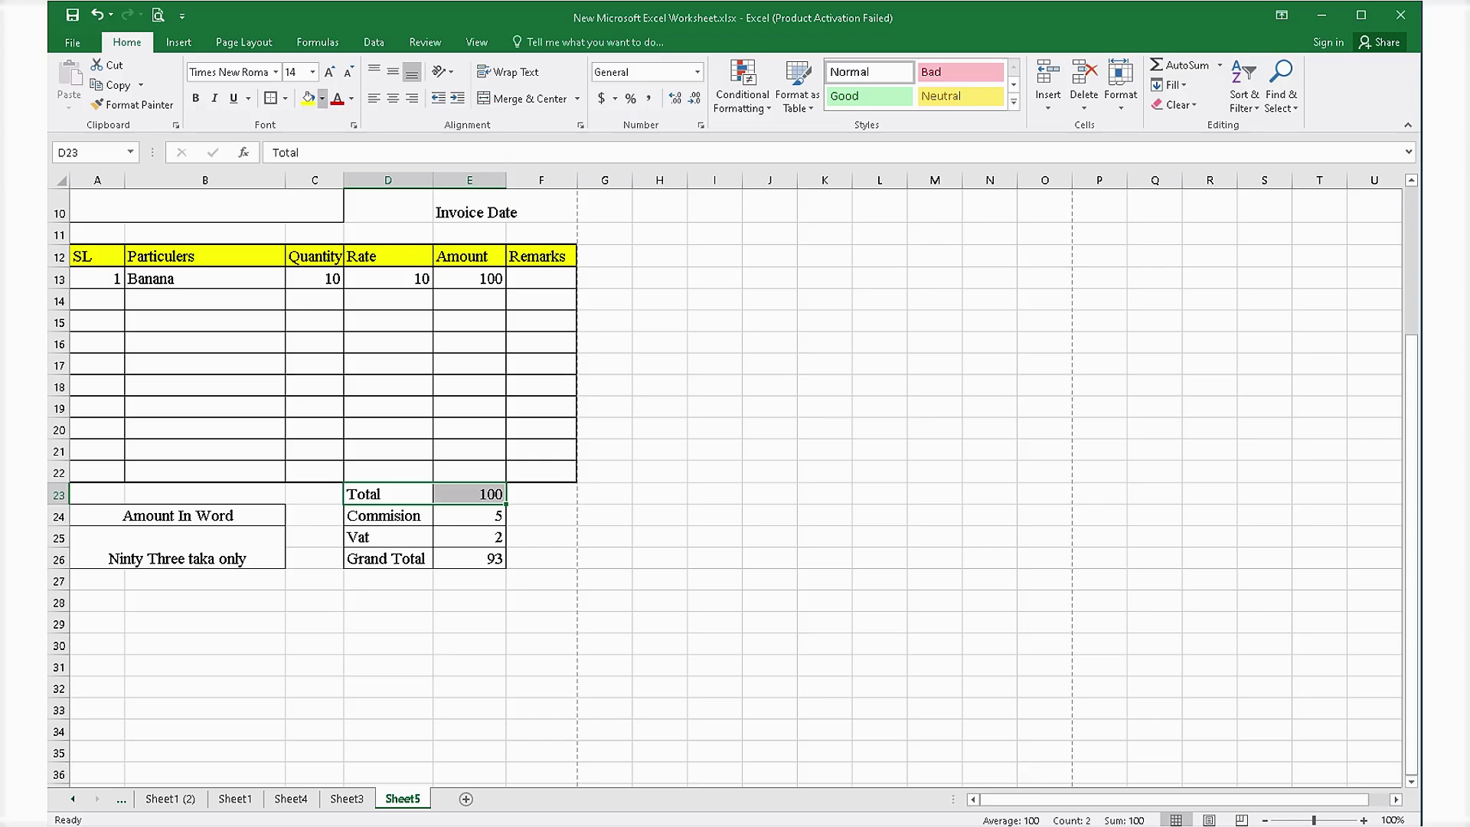
left_click(309, 98)
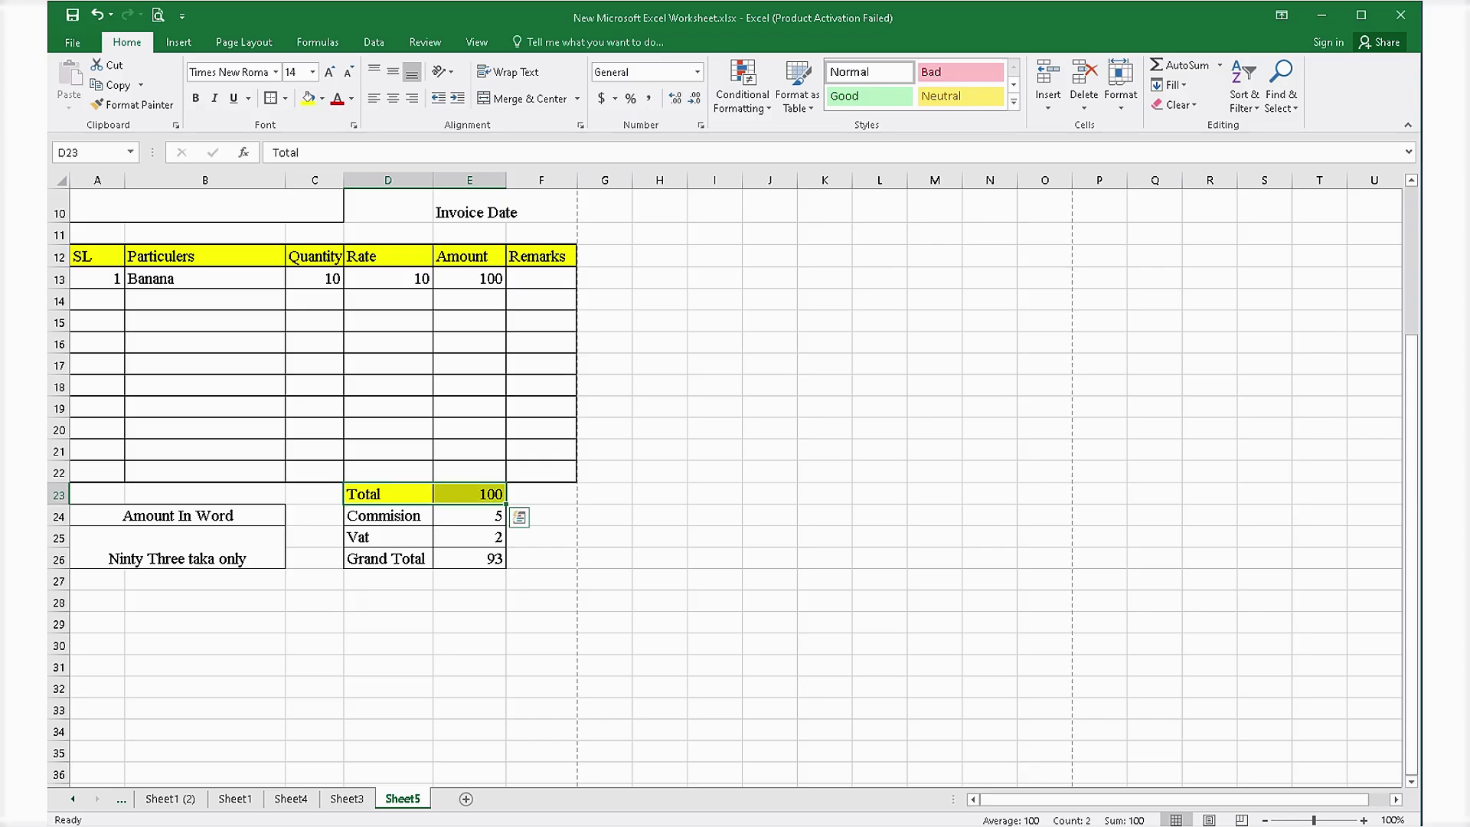
Fill the Grand Total row green and the Amount In Word heading orange.
left_click_drag(387, 558, 469, 558)
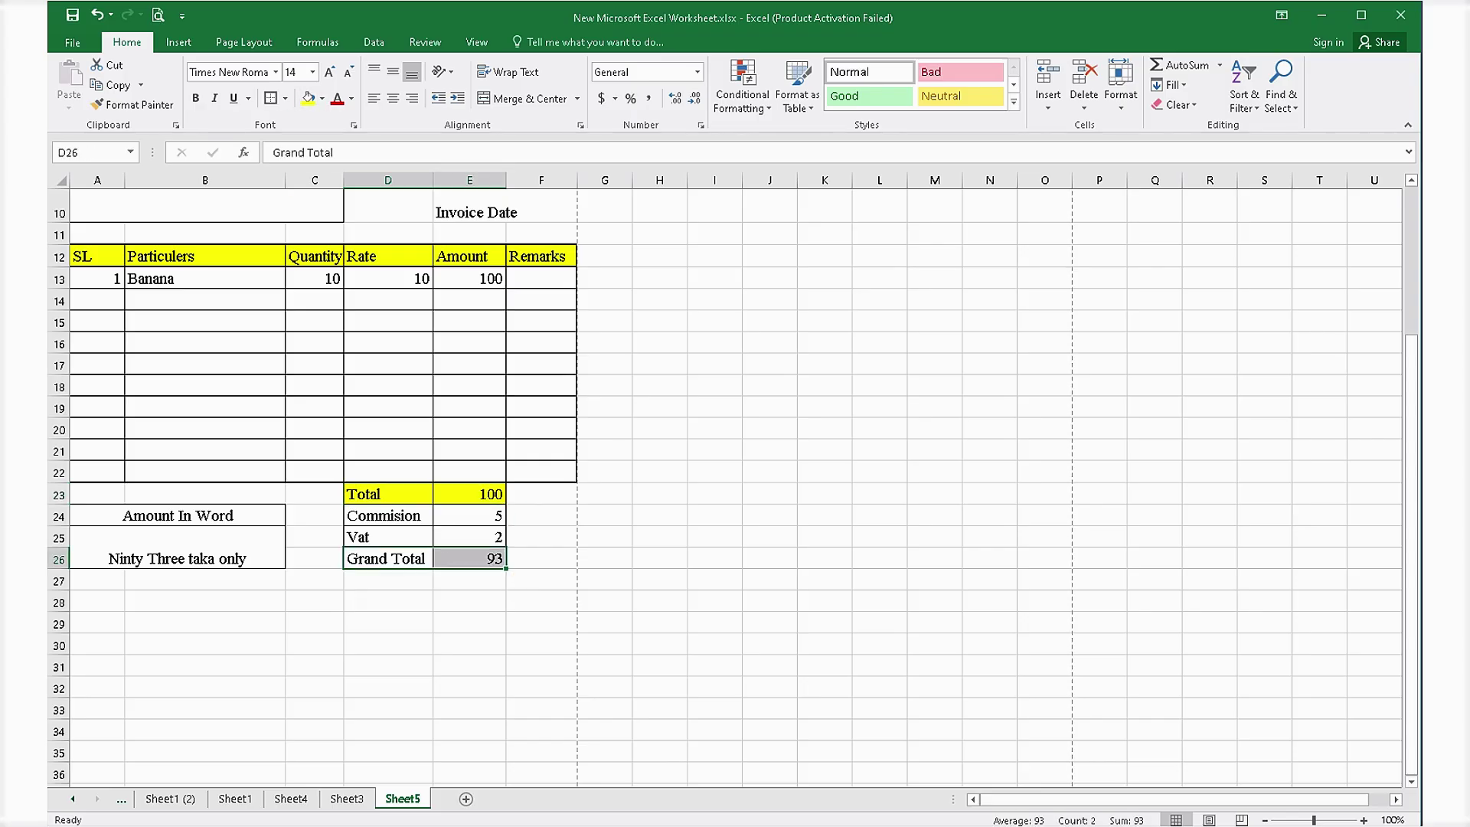
left_click(322, 98)
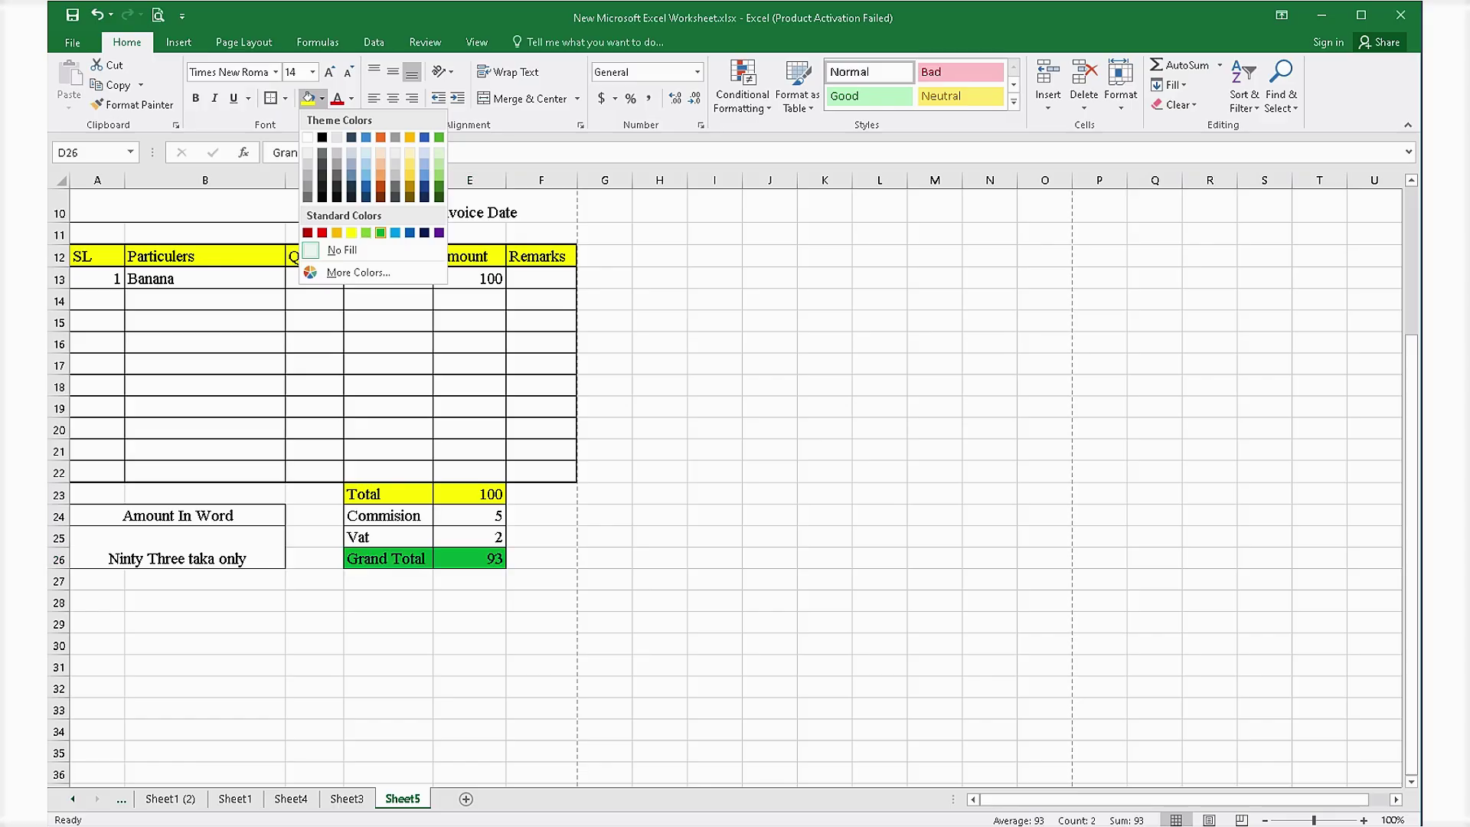
left_click(381, 232)
left_click(542, 602)
left_click_drag(205, 623, 205, 603)
left_click(177, 516)
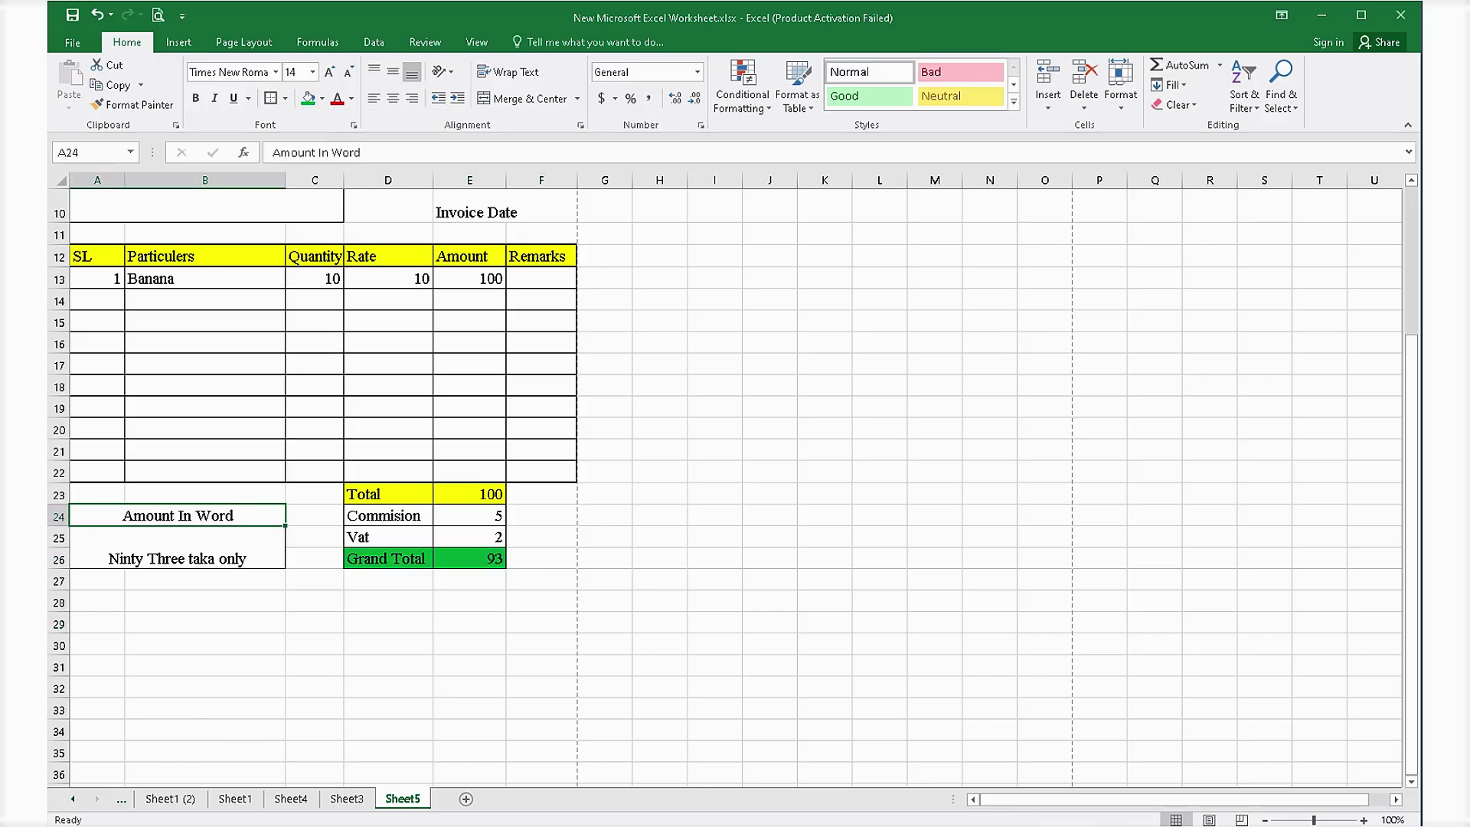
left_click(322, 98)
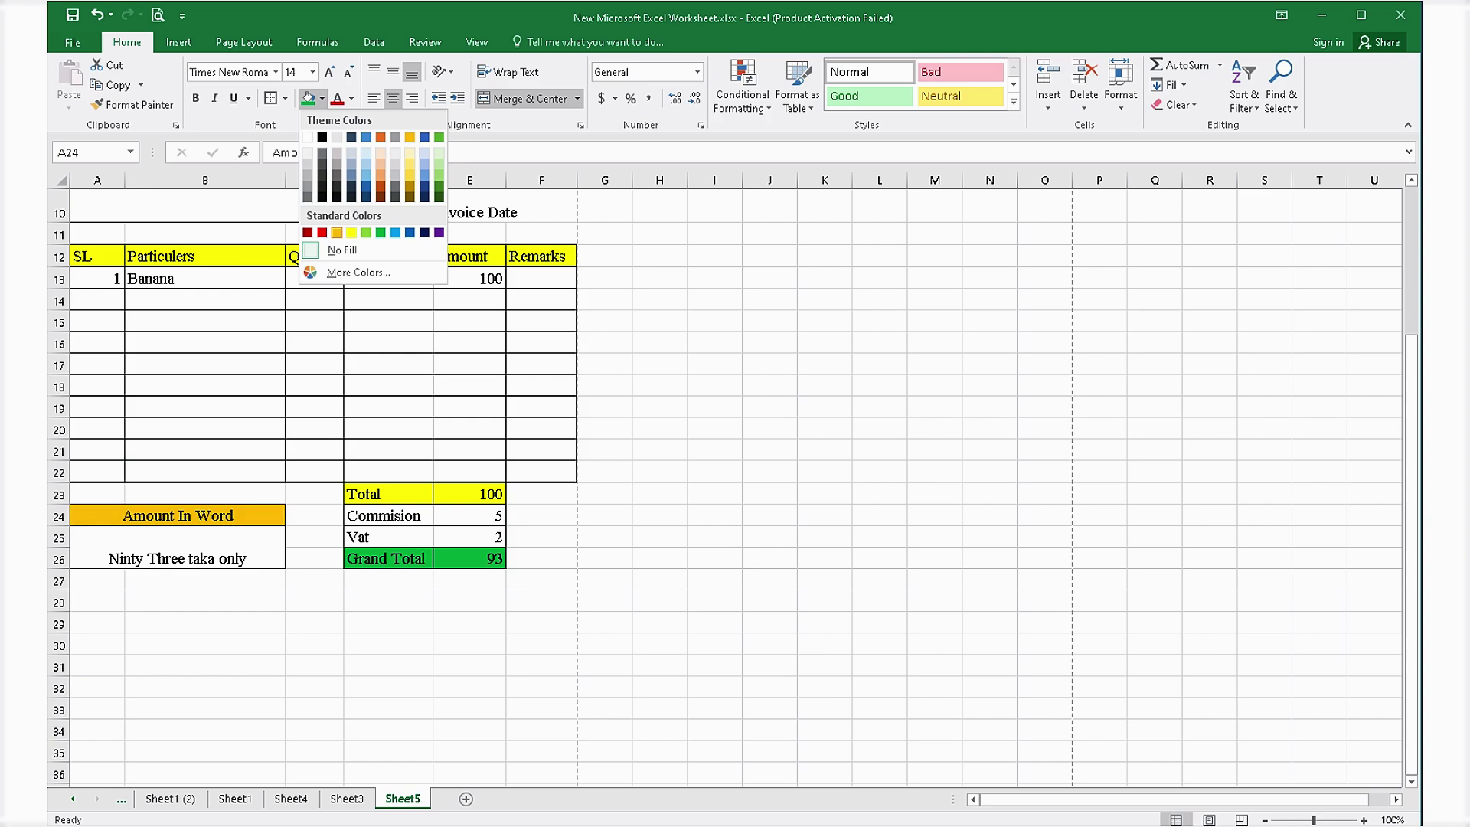
left_click(337, 232)
left_click(205, 644)
scroll(720, 490, "up", 3)
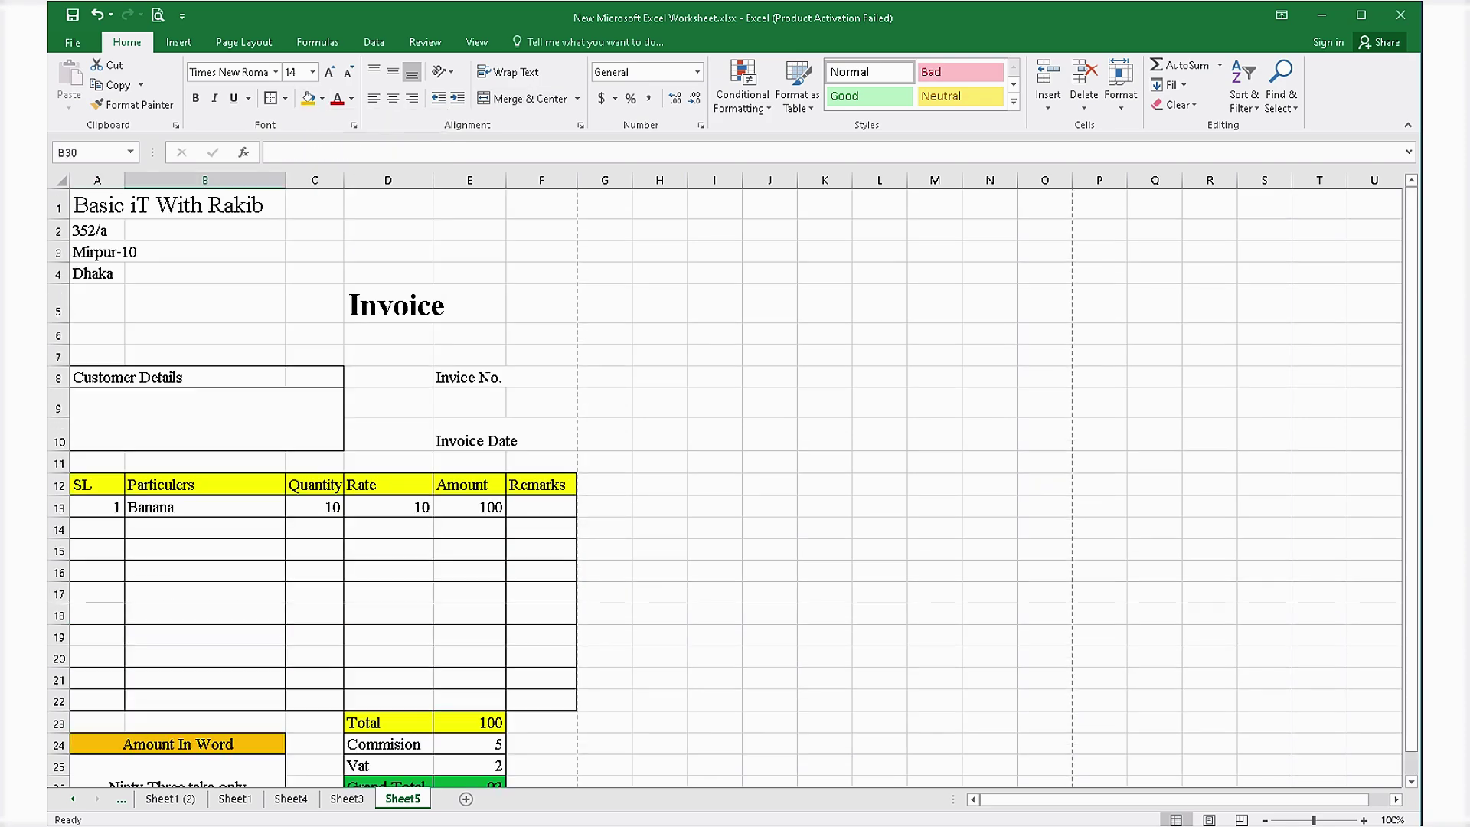
Merge and centre the Invoice title across A5:F5, heighten row 5, and select A8:C8.
left_click(388, 305)
left_click_drag(97, 305, 541, 305)
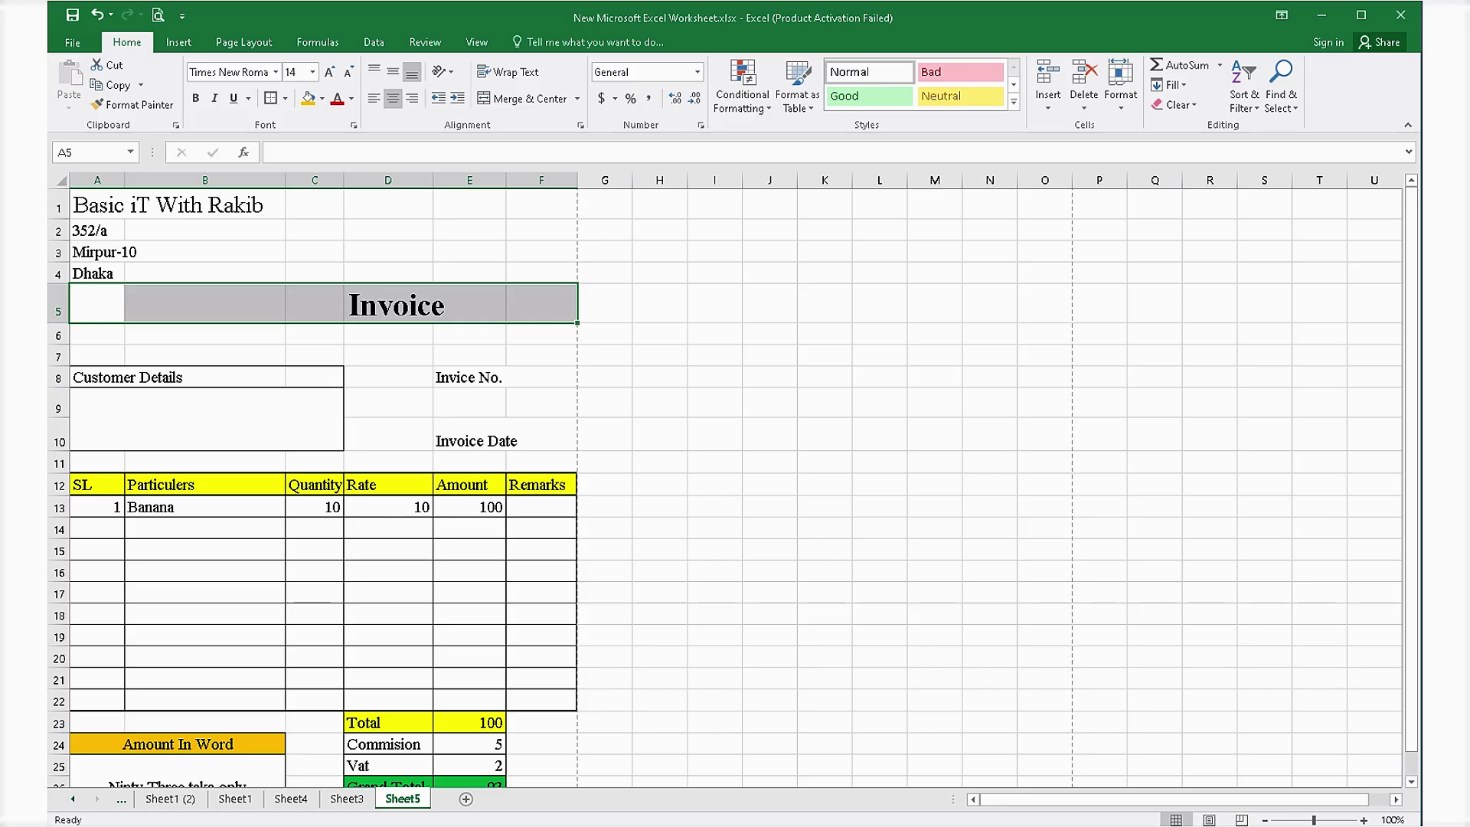
left_click(524, 98)
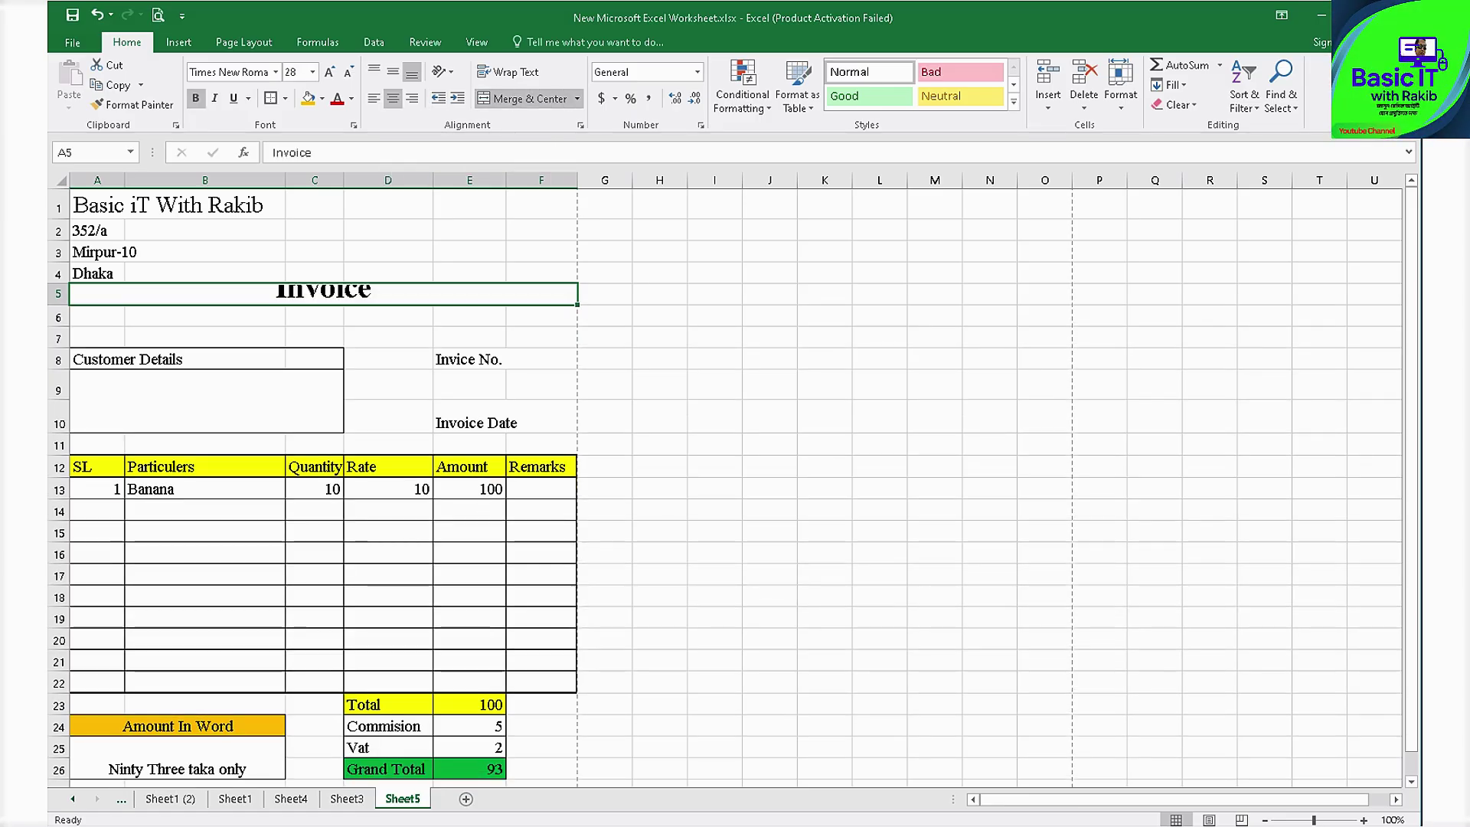
left_click_drag(58, 304, 59, 324)
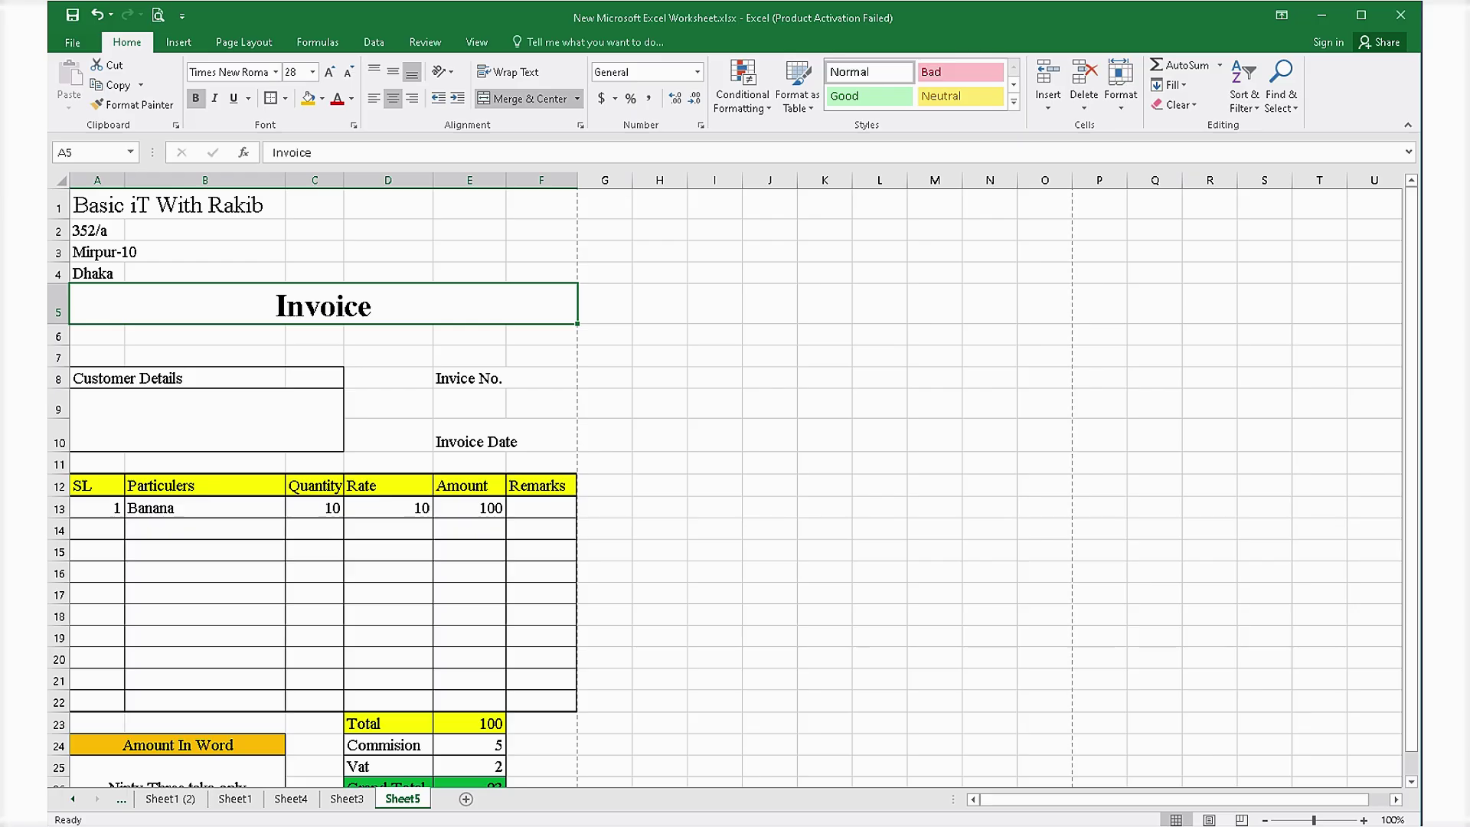
left_click(660, 403)
left_click(323, 306)
scroll(727, 490, "down", 2)
scroll(727, 490, "up", 2)
left_click(126, 378)
left_click_drag(99, 379, 313, 379)
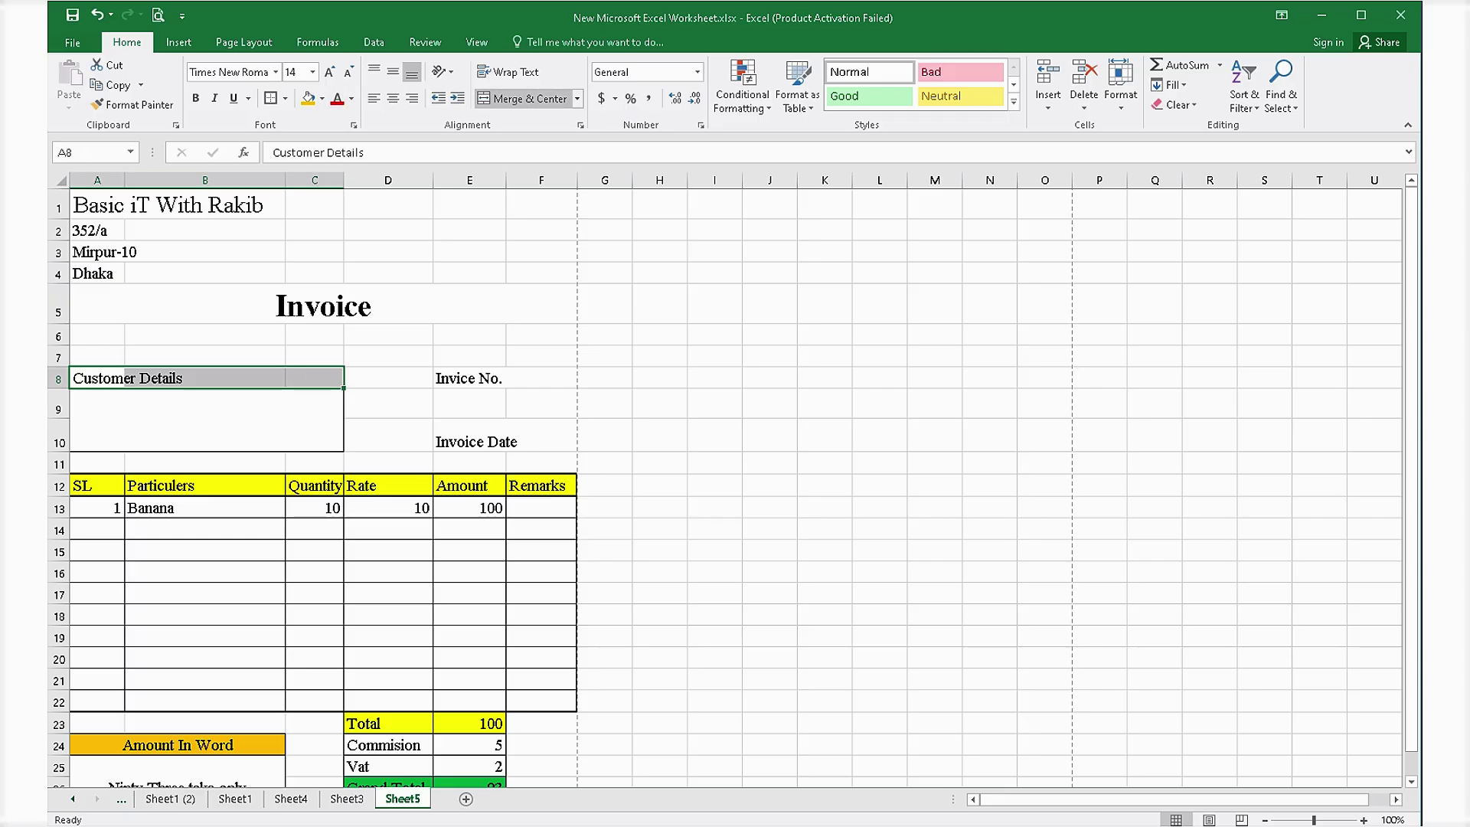
Merge and centre Customer Details across A8:C8 and add a Mob- label below.
left_click(525, 98)
left_click(207, 421)
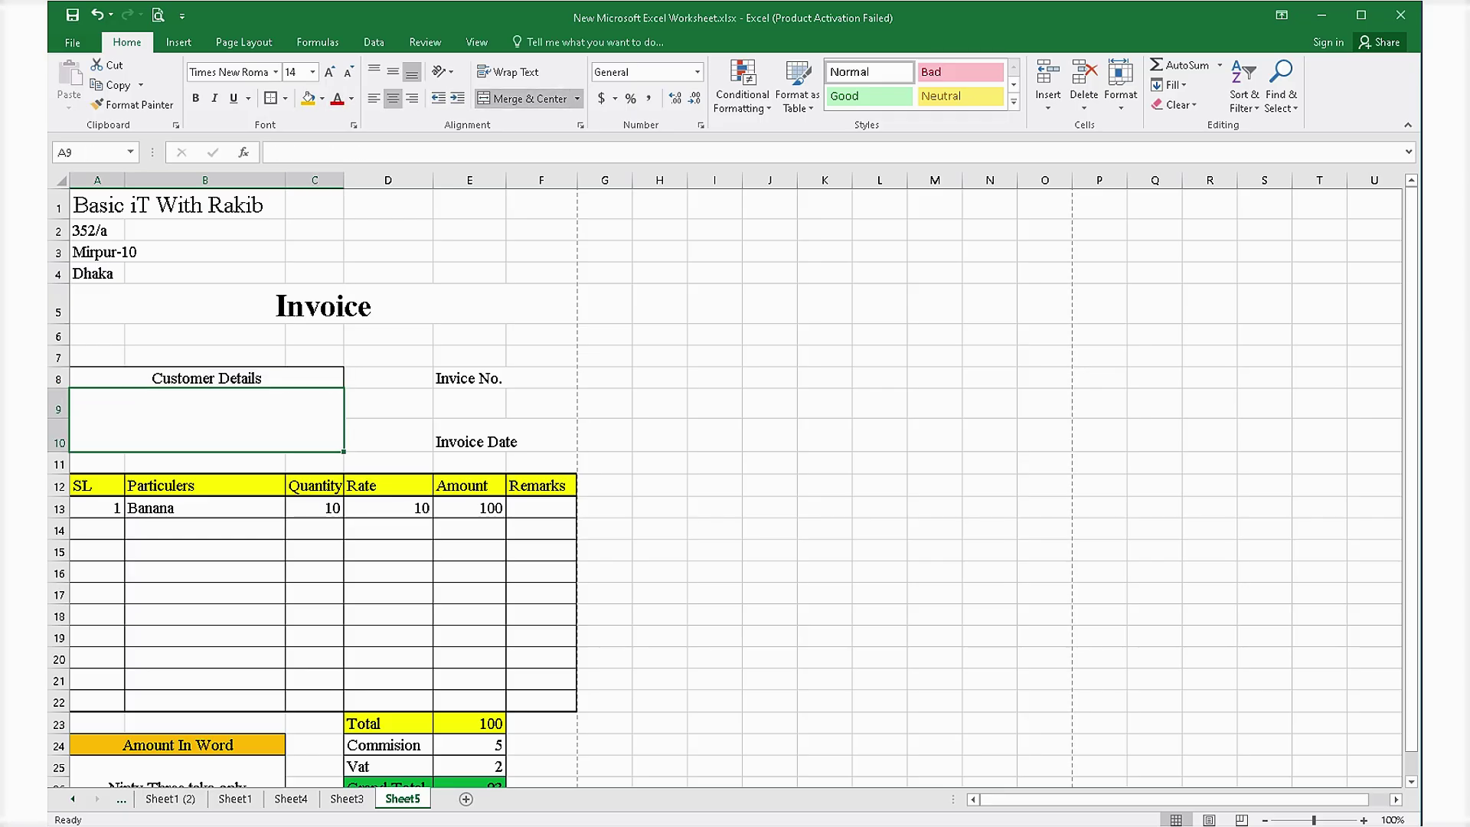
type("Mon")
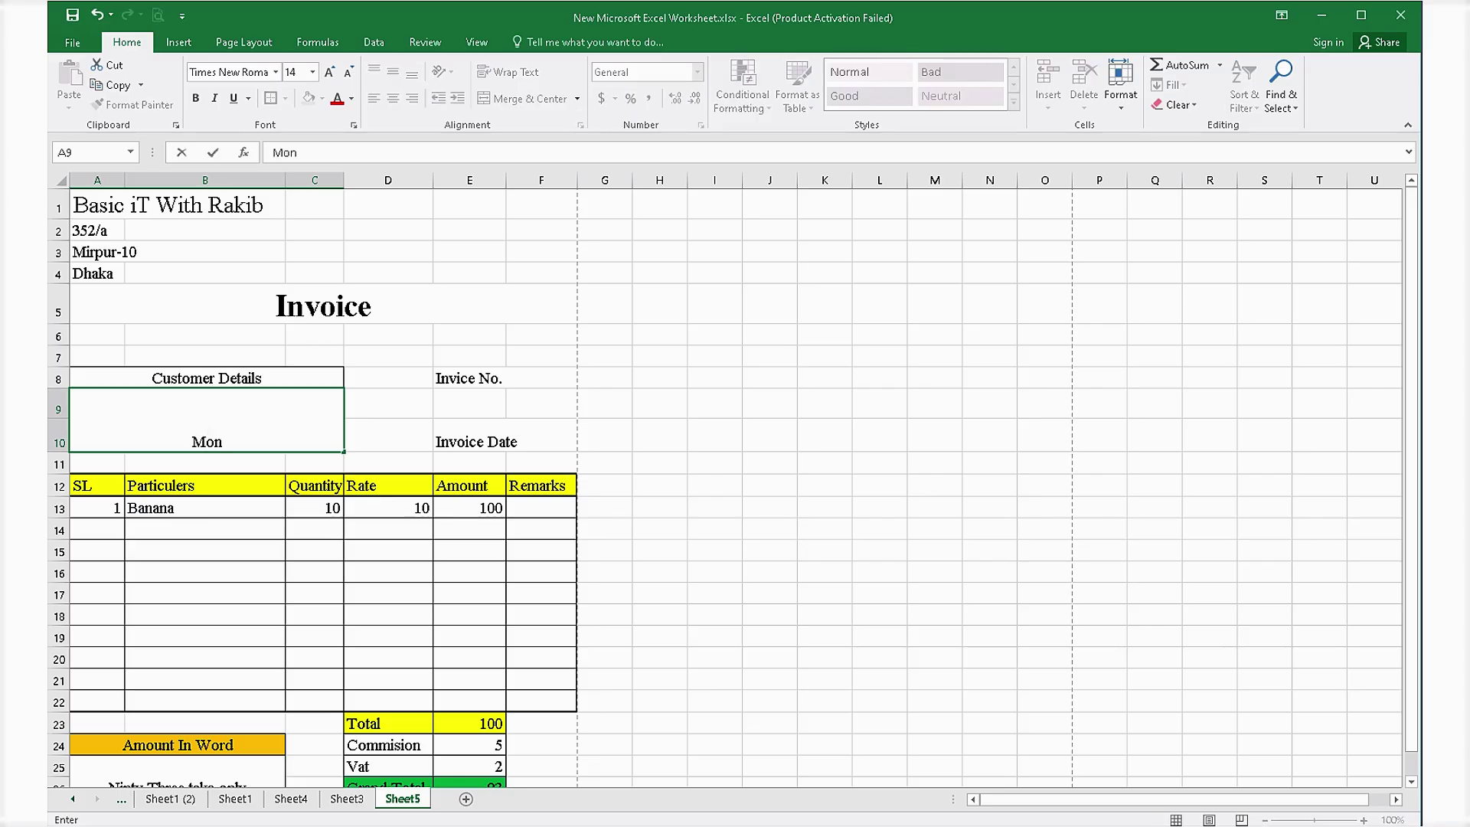
key("BackSpace")
type("b-")
left_click(880, 594)
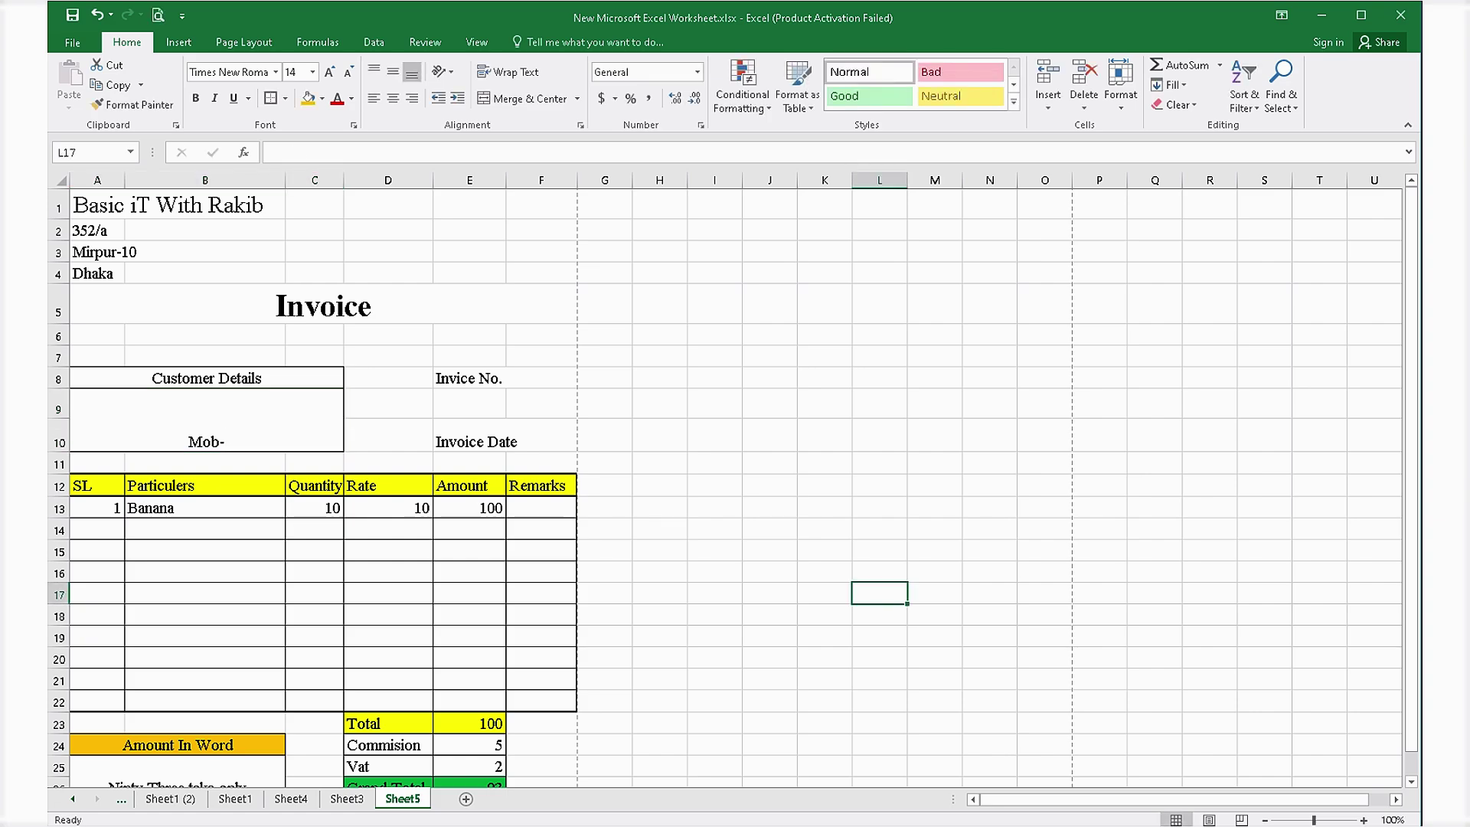
Complete the invoice number as Invice No. 014.
double_click(536, 378)
type("014")
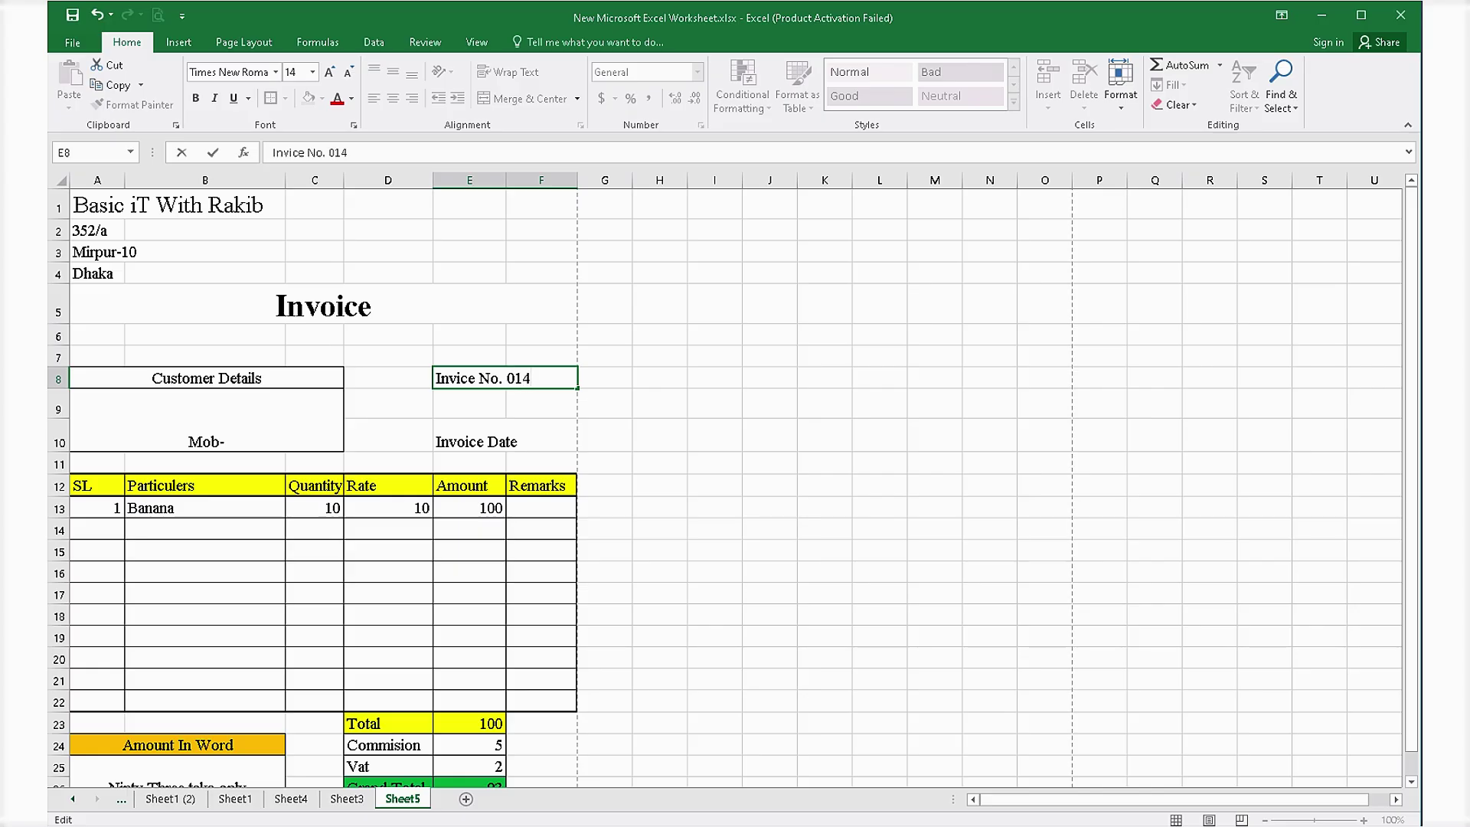
key("Return")
key("Return")
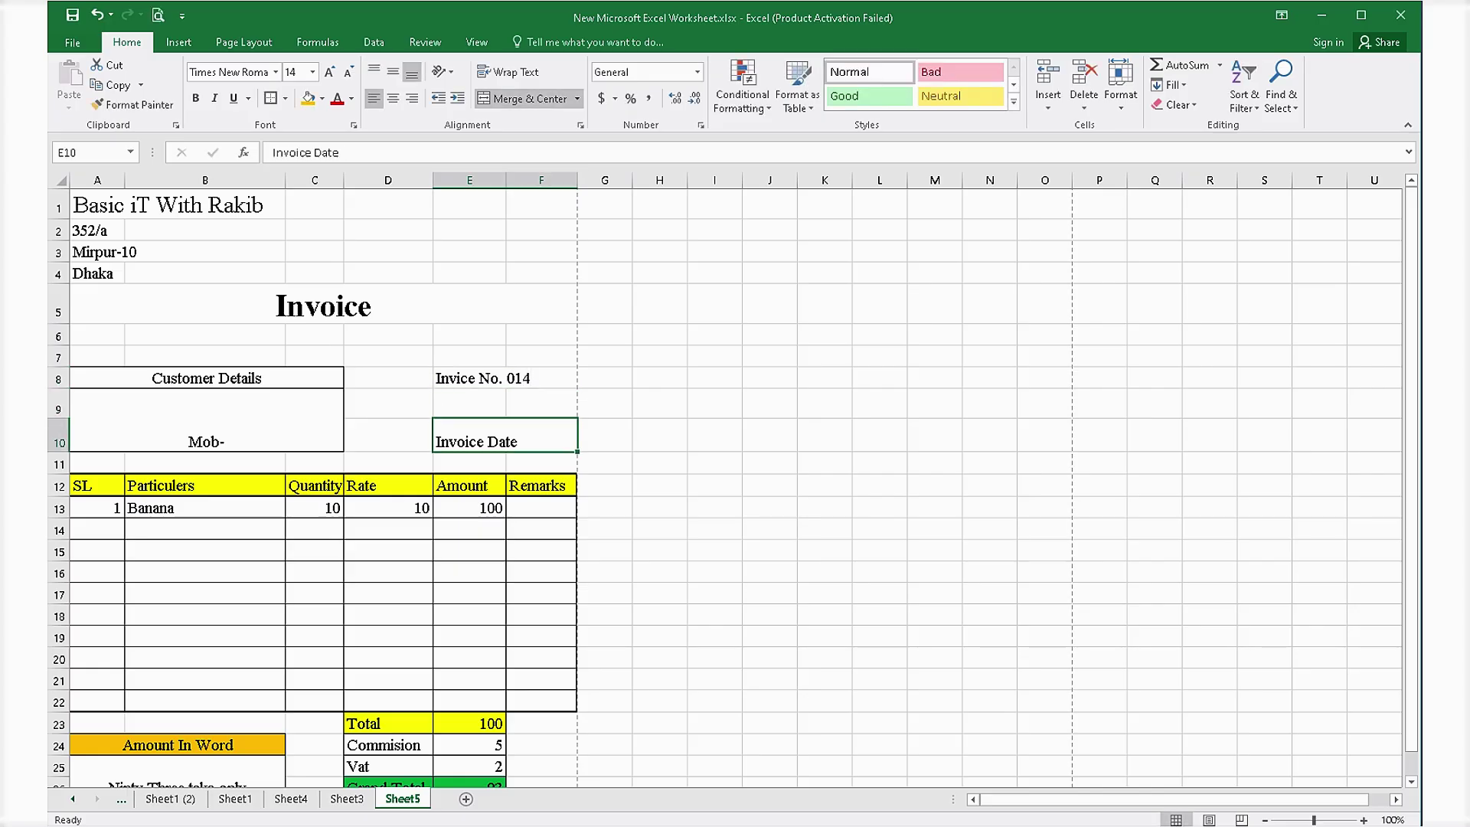
Complete the date as Invoice Date-01.08.26.
key("F2")
type("-")
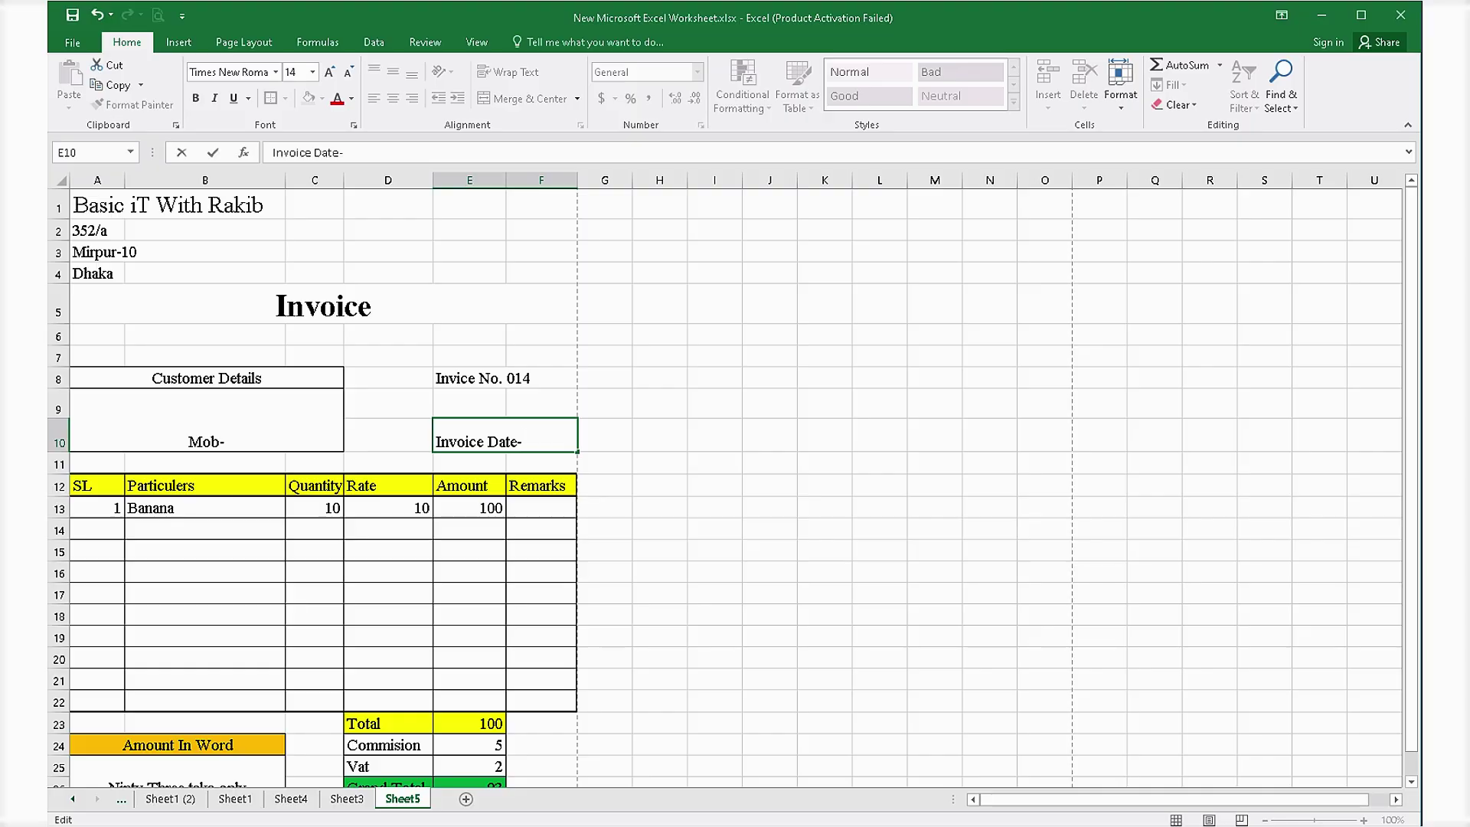
type("010")
key("BackSpace")
type(".05")
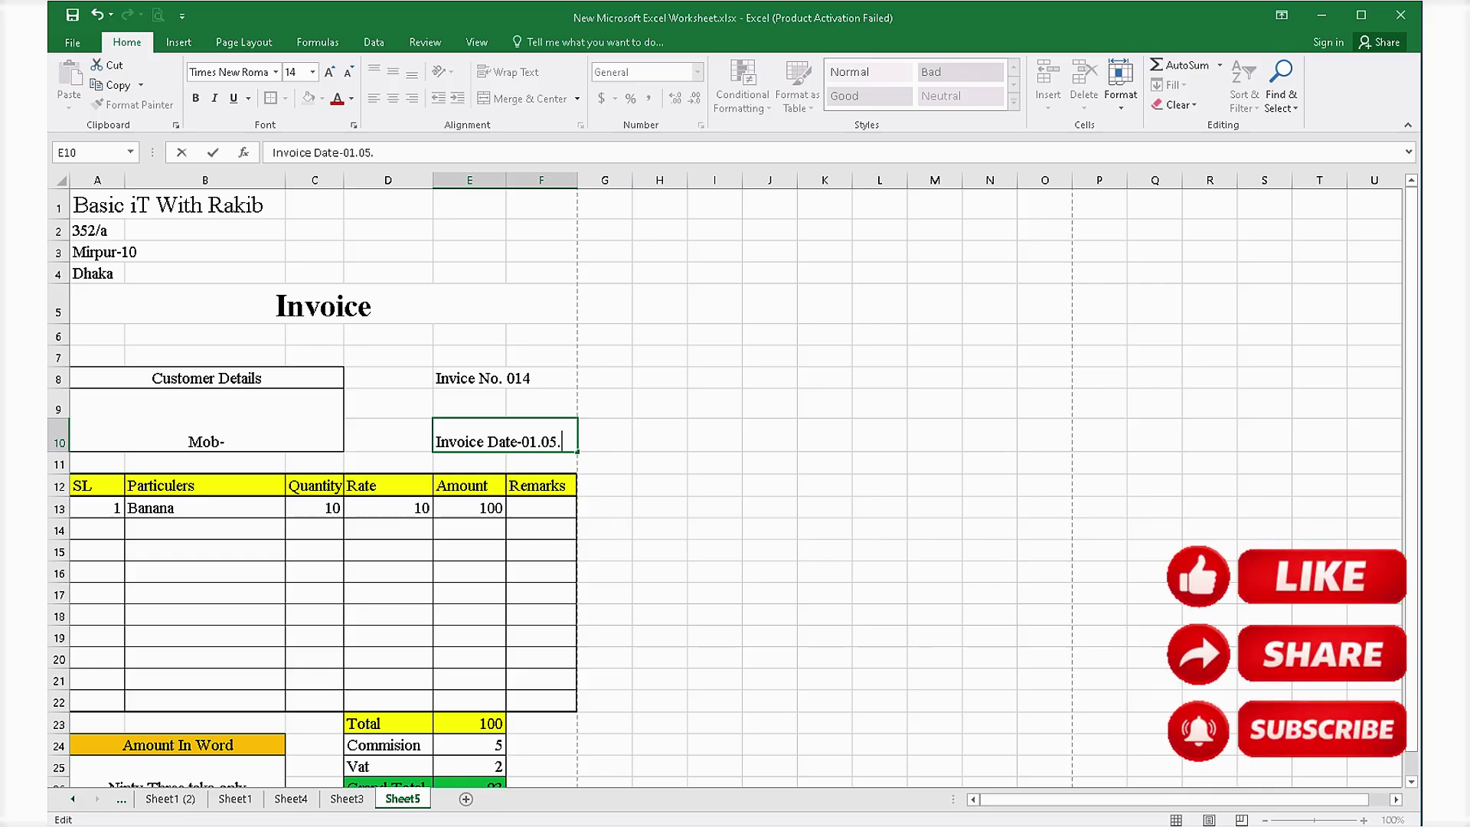
type(".")
key("BackSpace")
key("BackSpace")
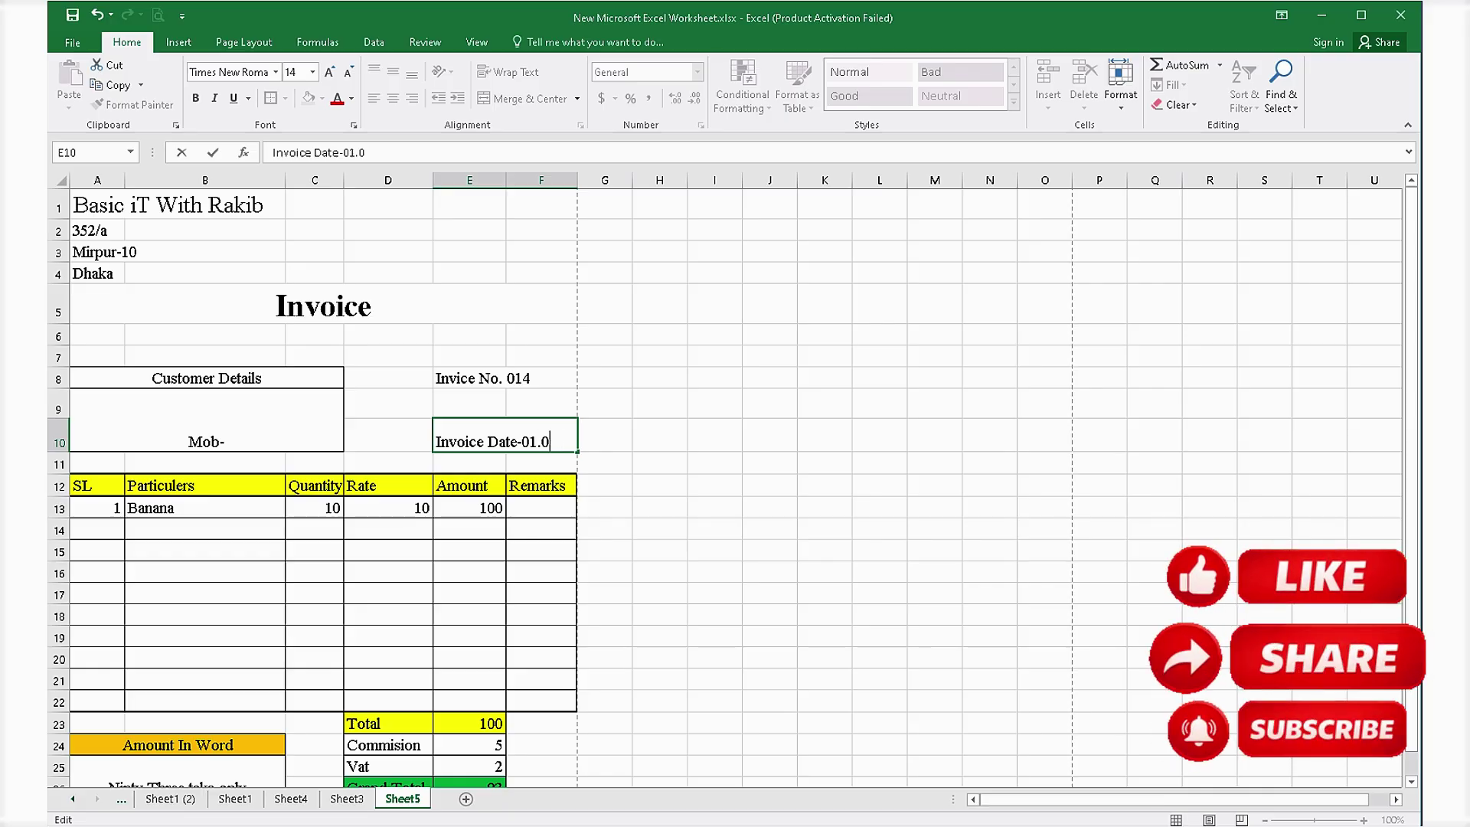
type("8.26")
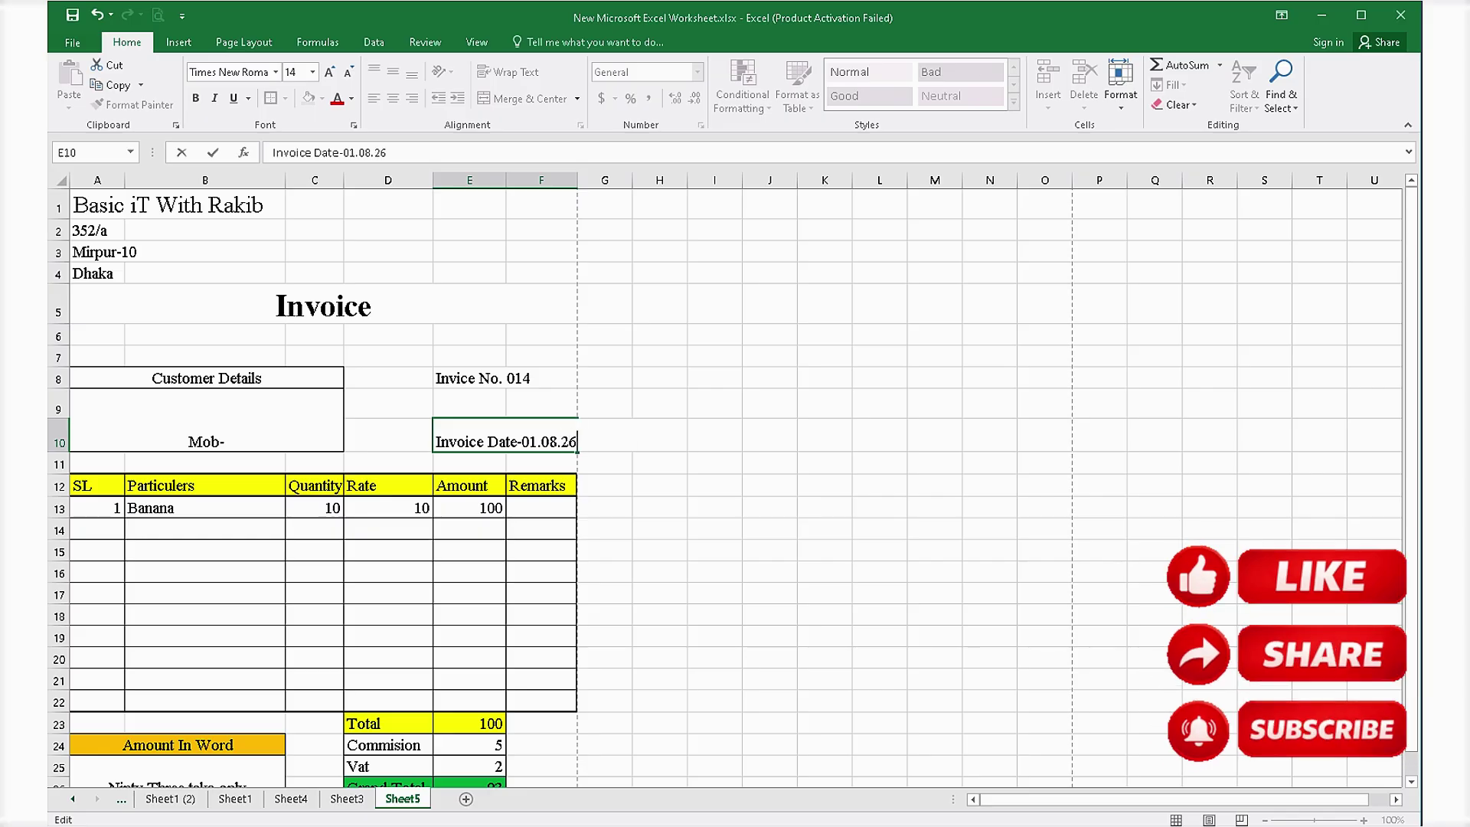
left_click(659, 596)
left_click(388, 552)
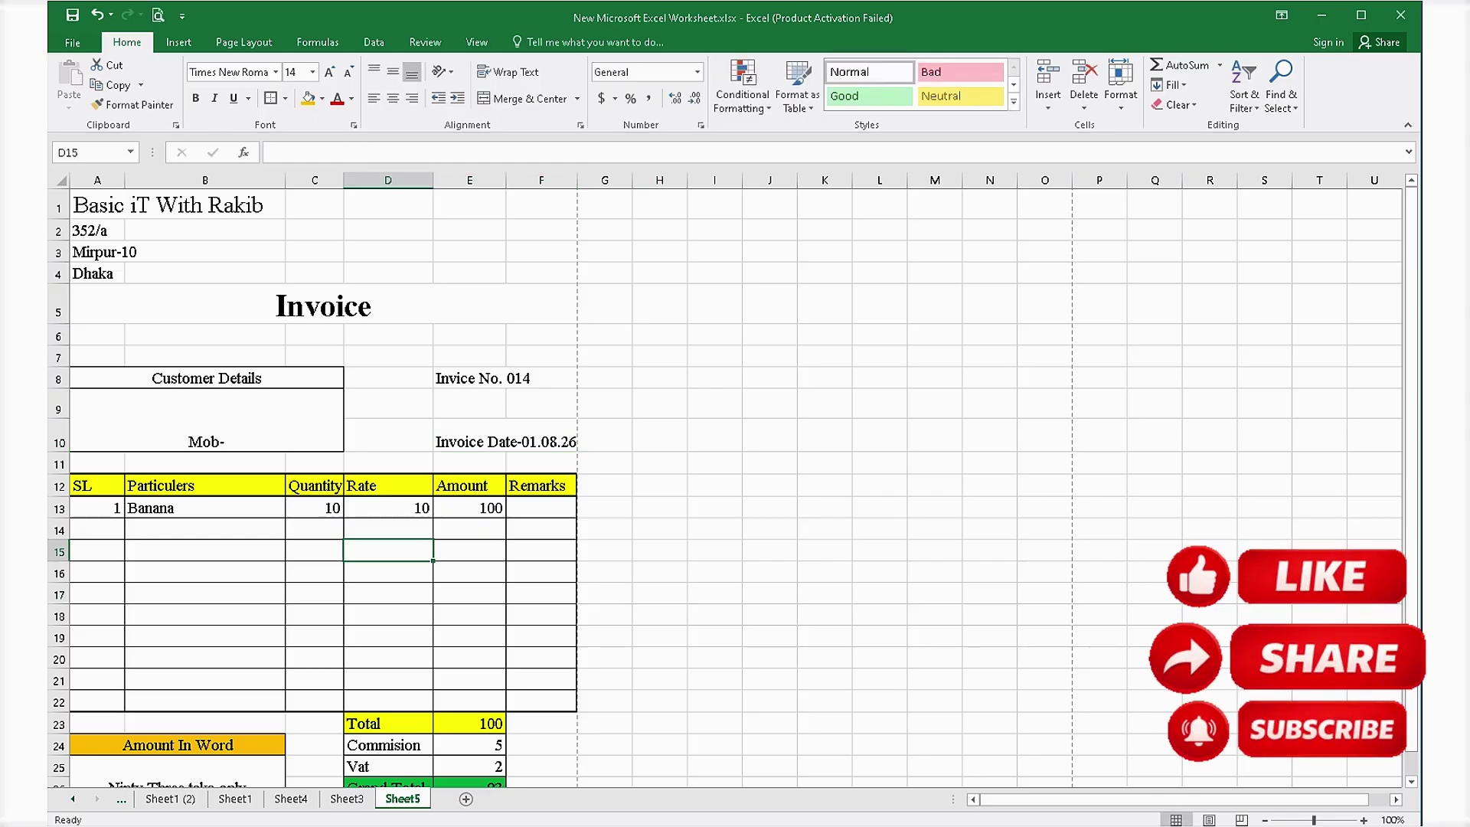
scroll(389, 552, "down", 3)
left_click(388, 688)
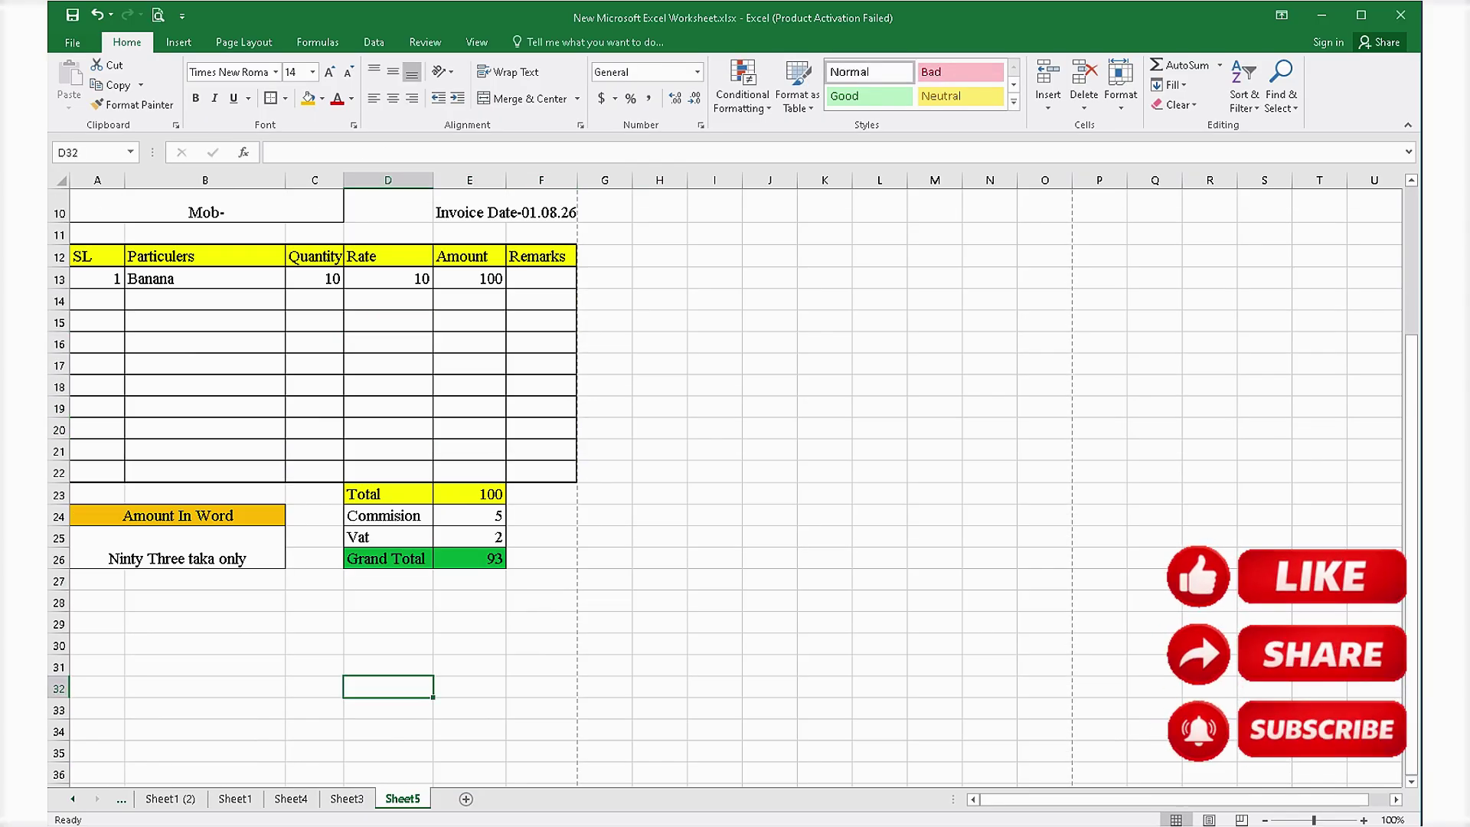
scroll(388, 689, "up", 2)
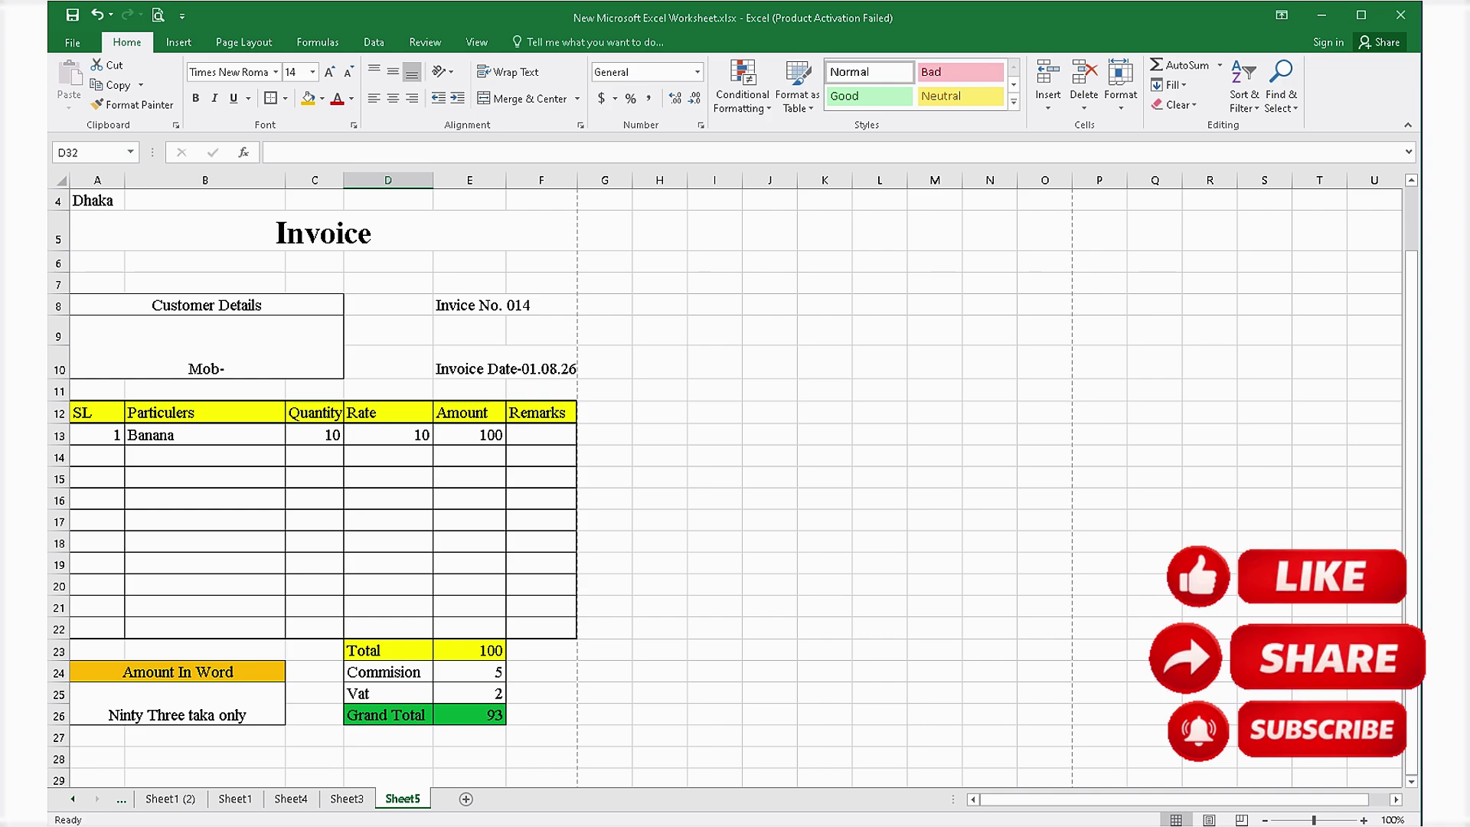
key("ctrl+p")
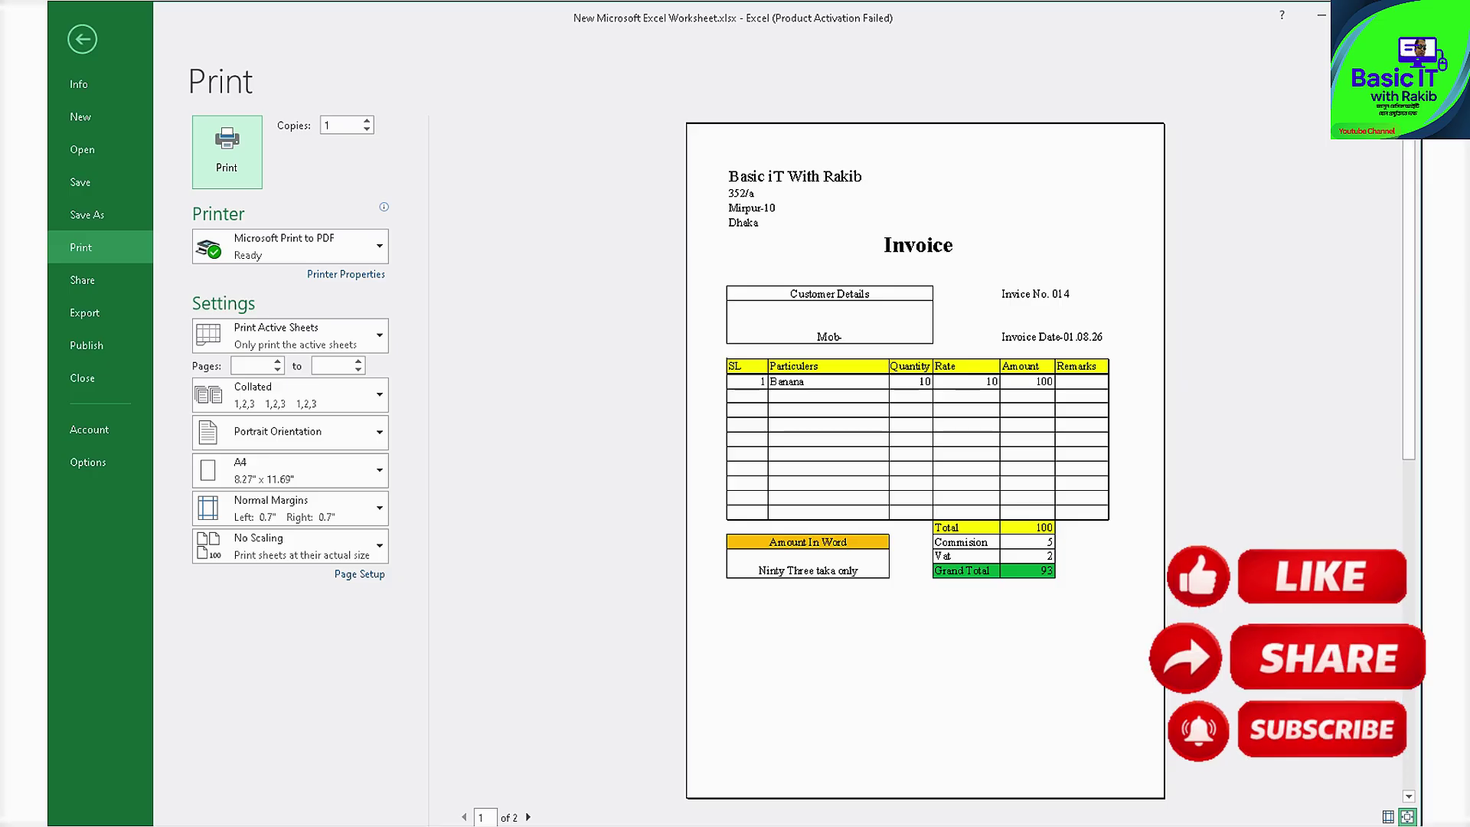
key("Escape")
scroll(735, 488, "down", 3)
left_click(470, 632)
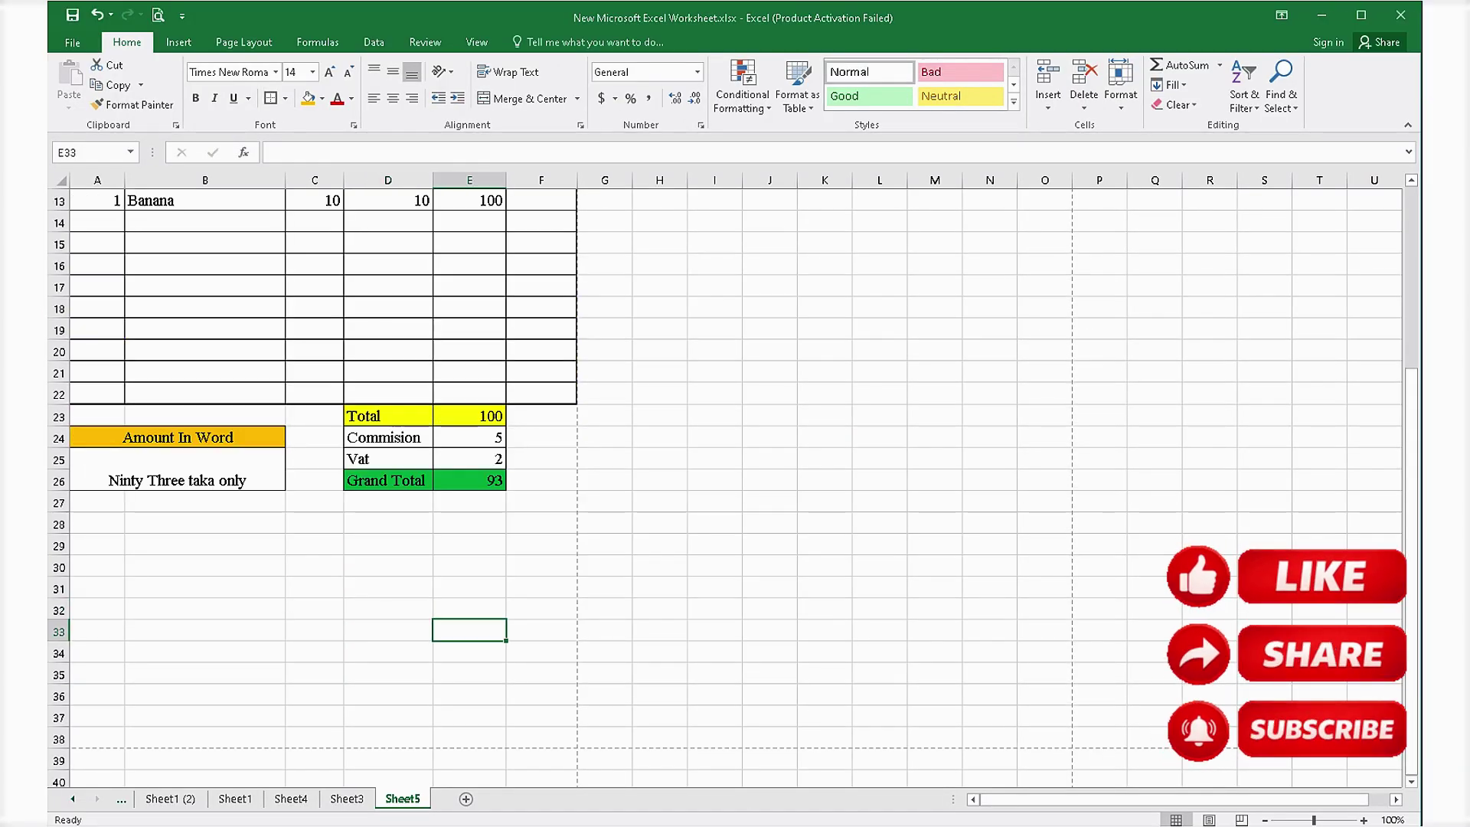
left_click(388, 566)
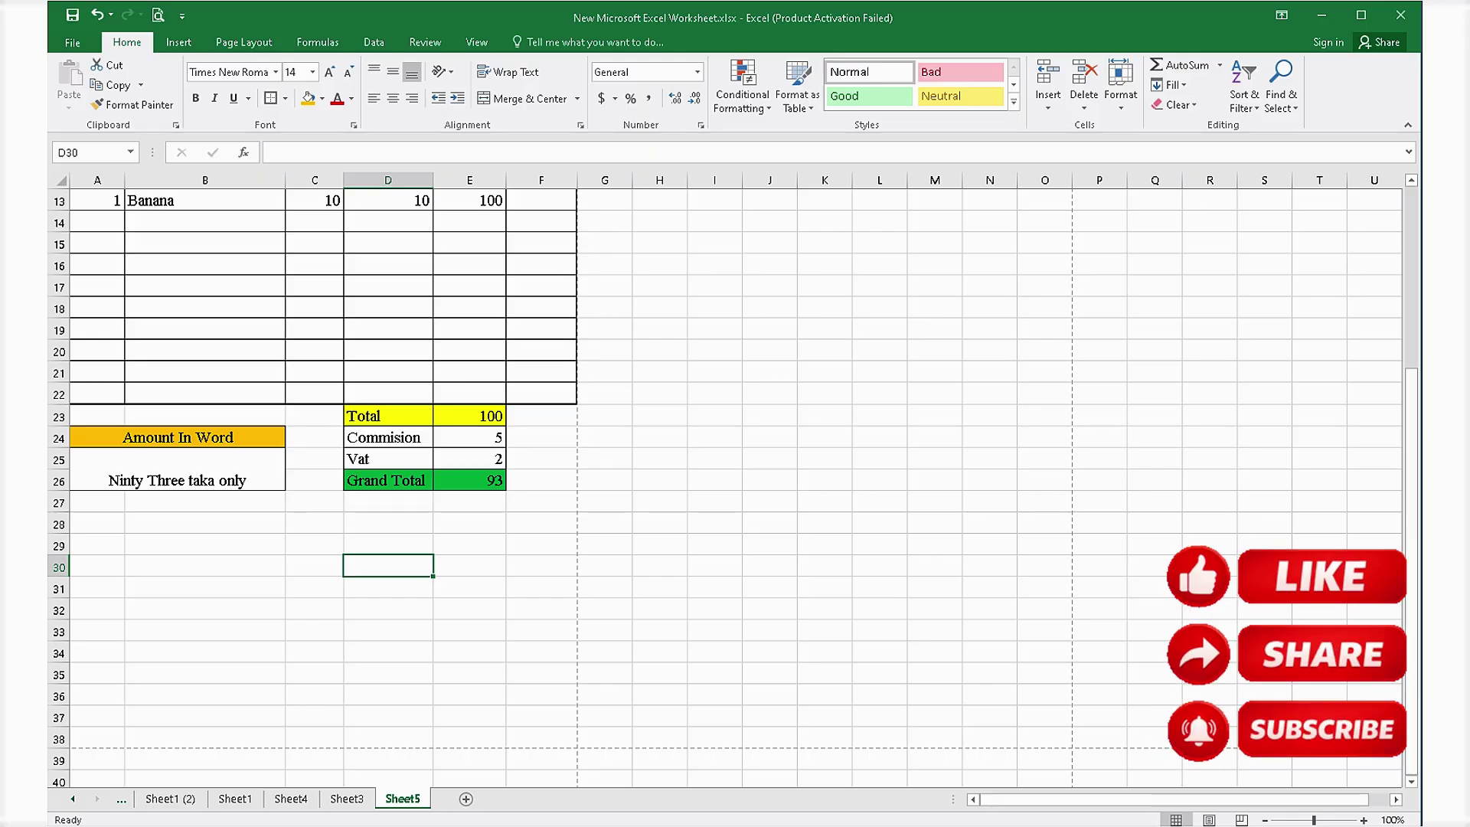
scroll(735, 488, "up", 3)
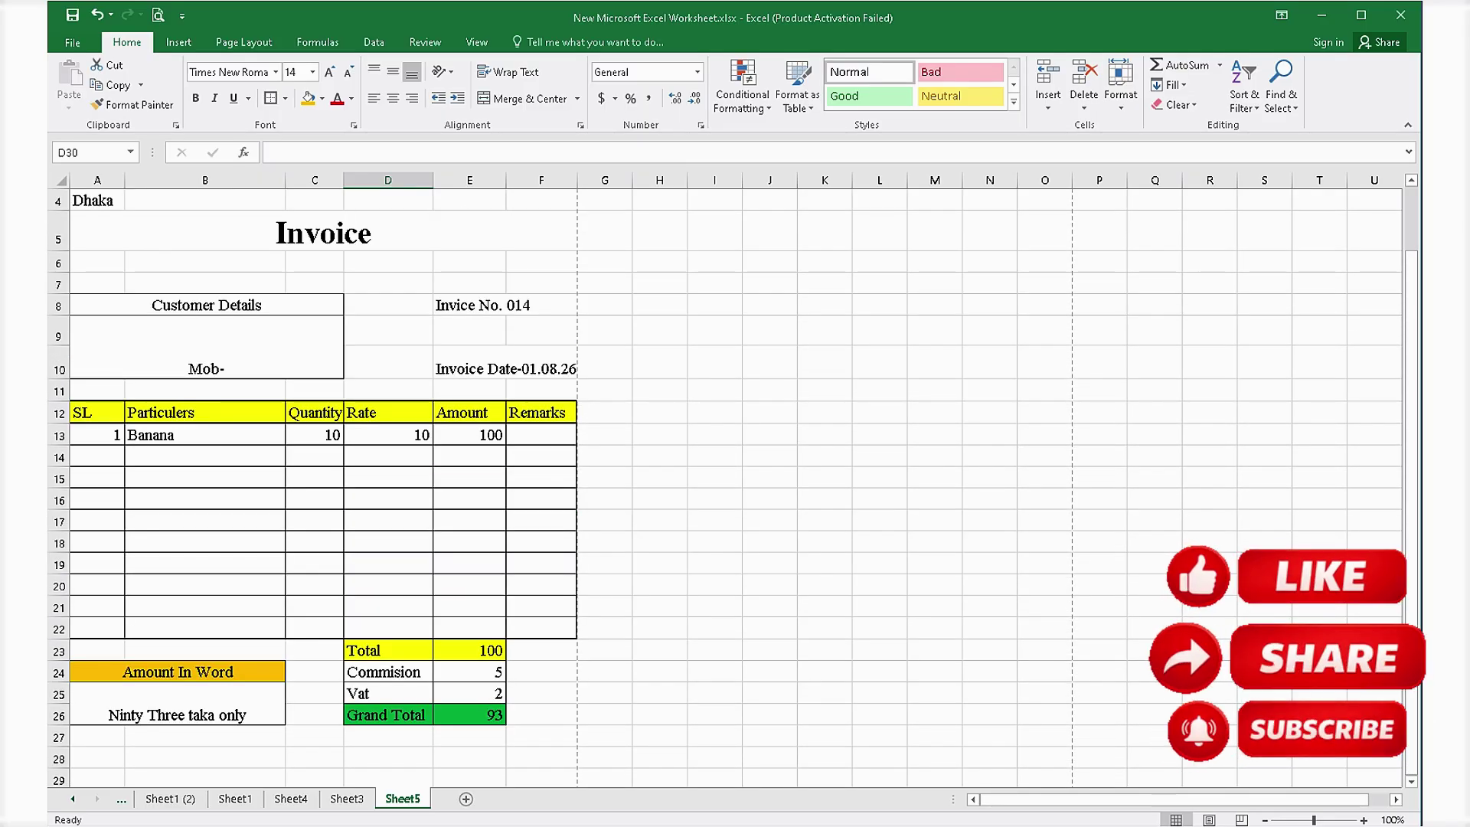
left_click(470, 521)
left_click(388, 521)
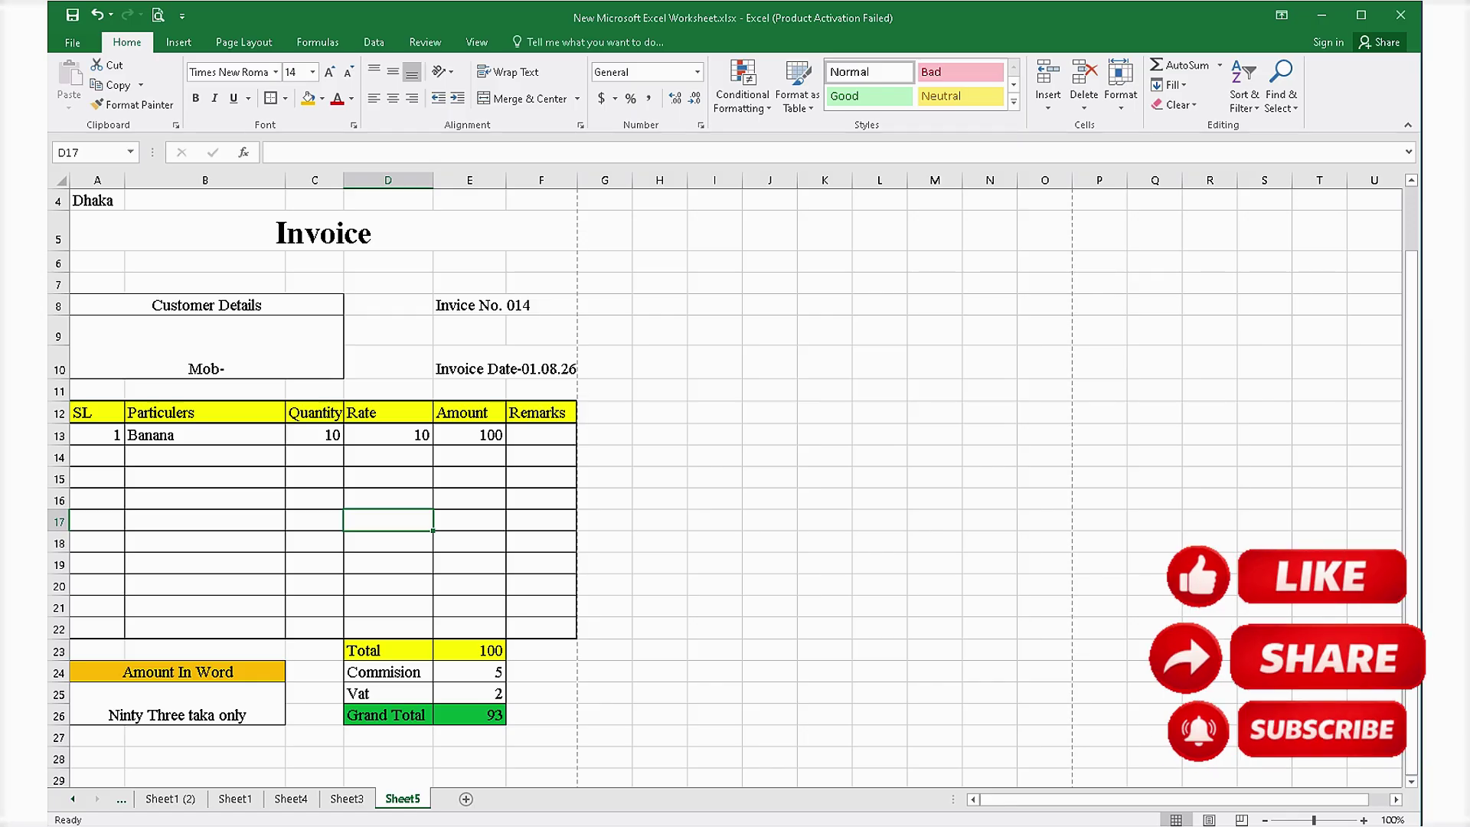
left_click(389, 543)
left_click(314, 520)
scroll(735, 488, "down", 3)
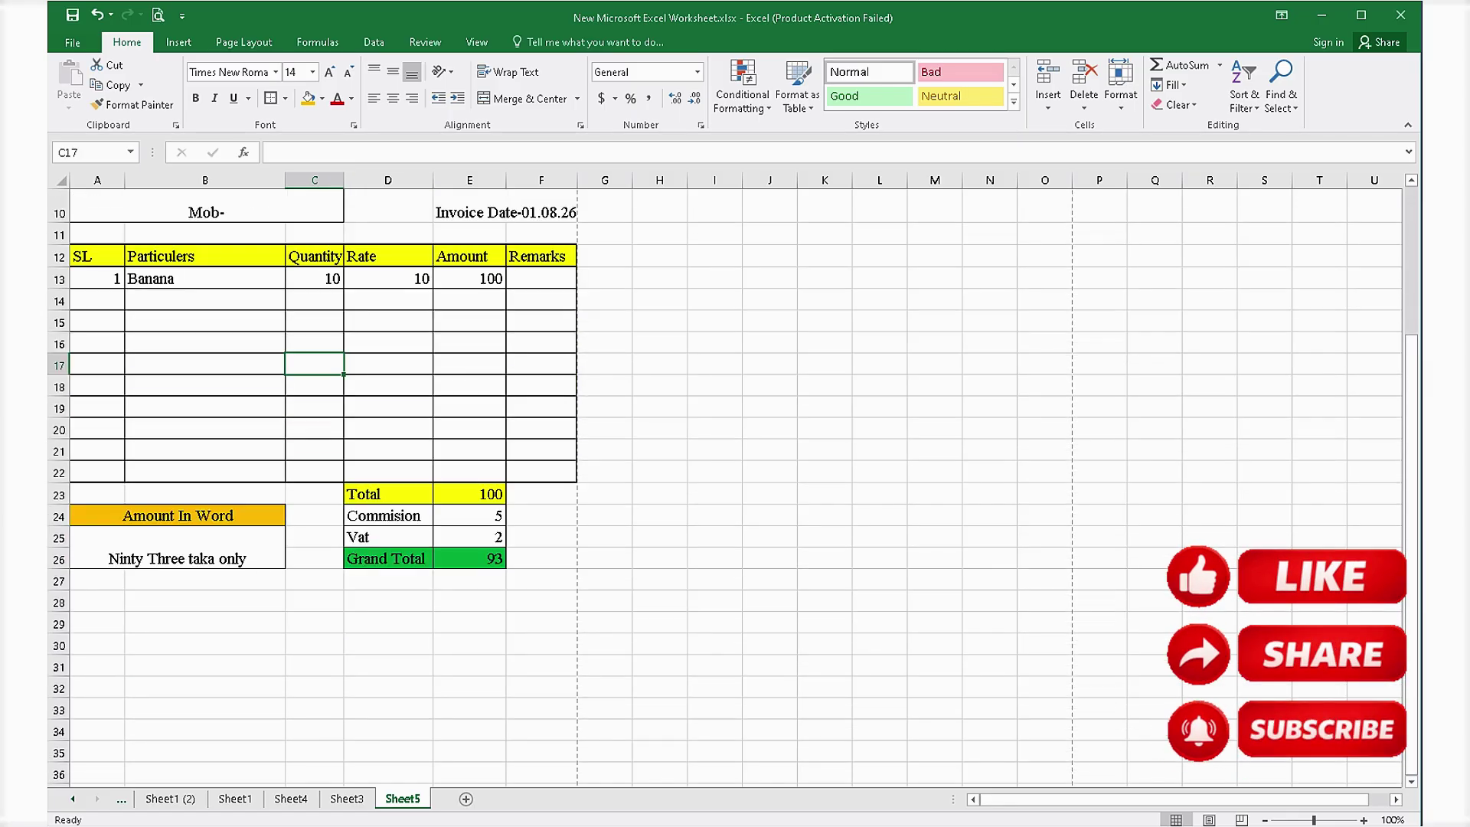
left_click(315, 674)
left_click(205, 610)
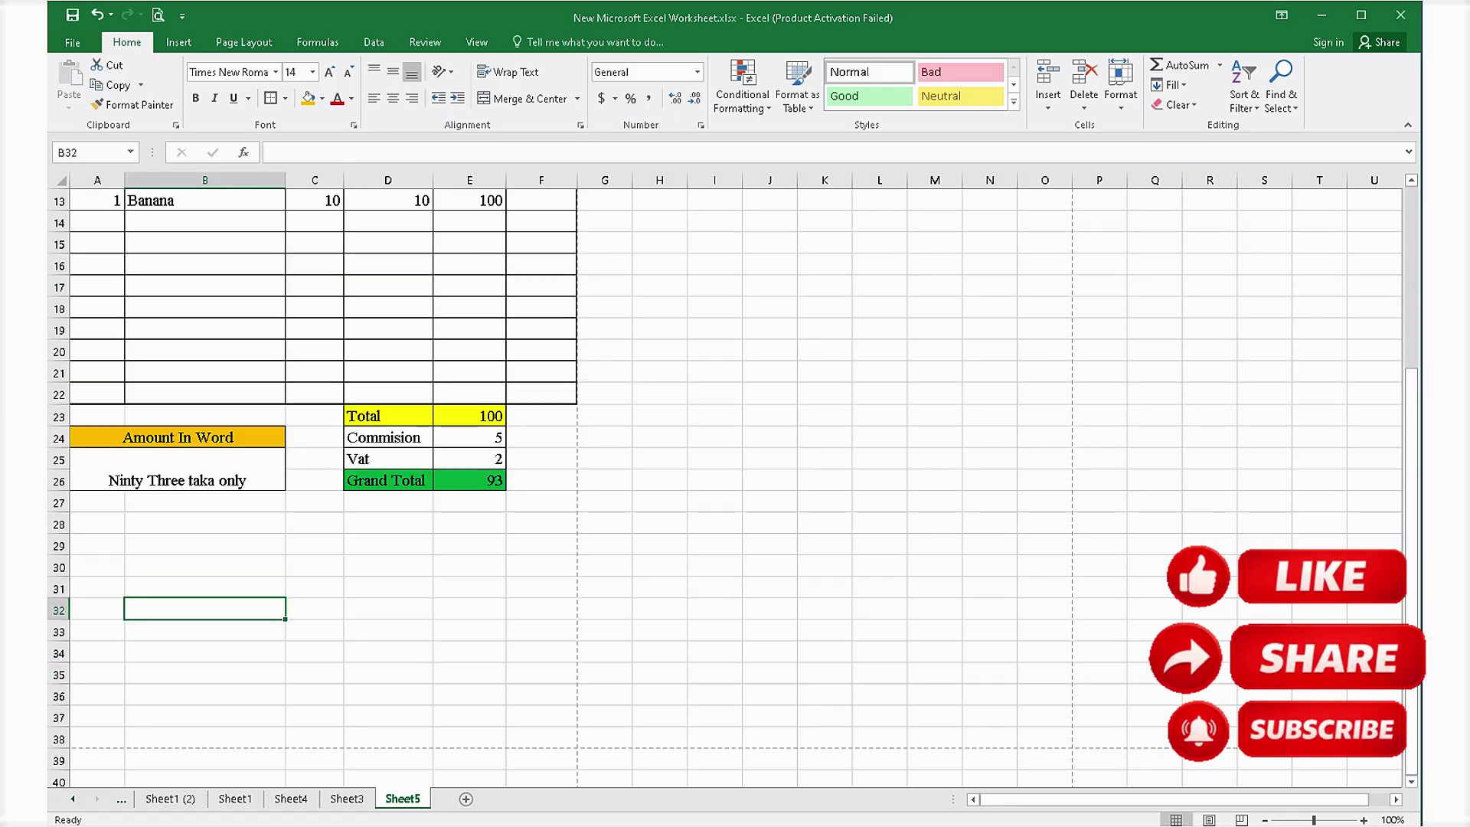
scroll(735, 488, "up", 3)
left_click(205, 521)
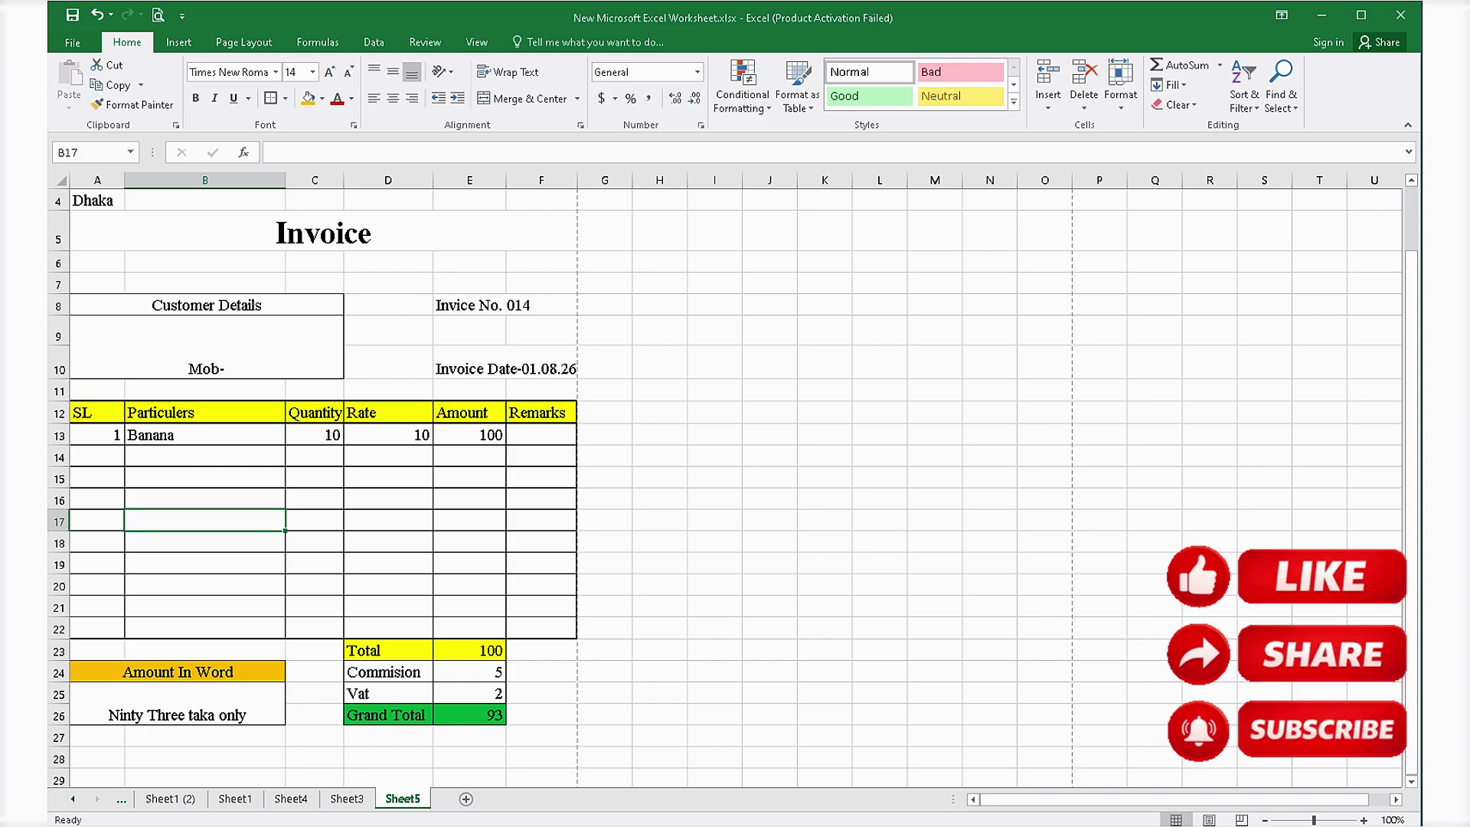
left_click(388, 521)
left_click(206, 521)
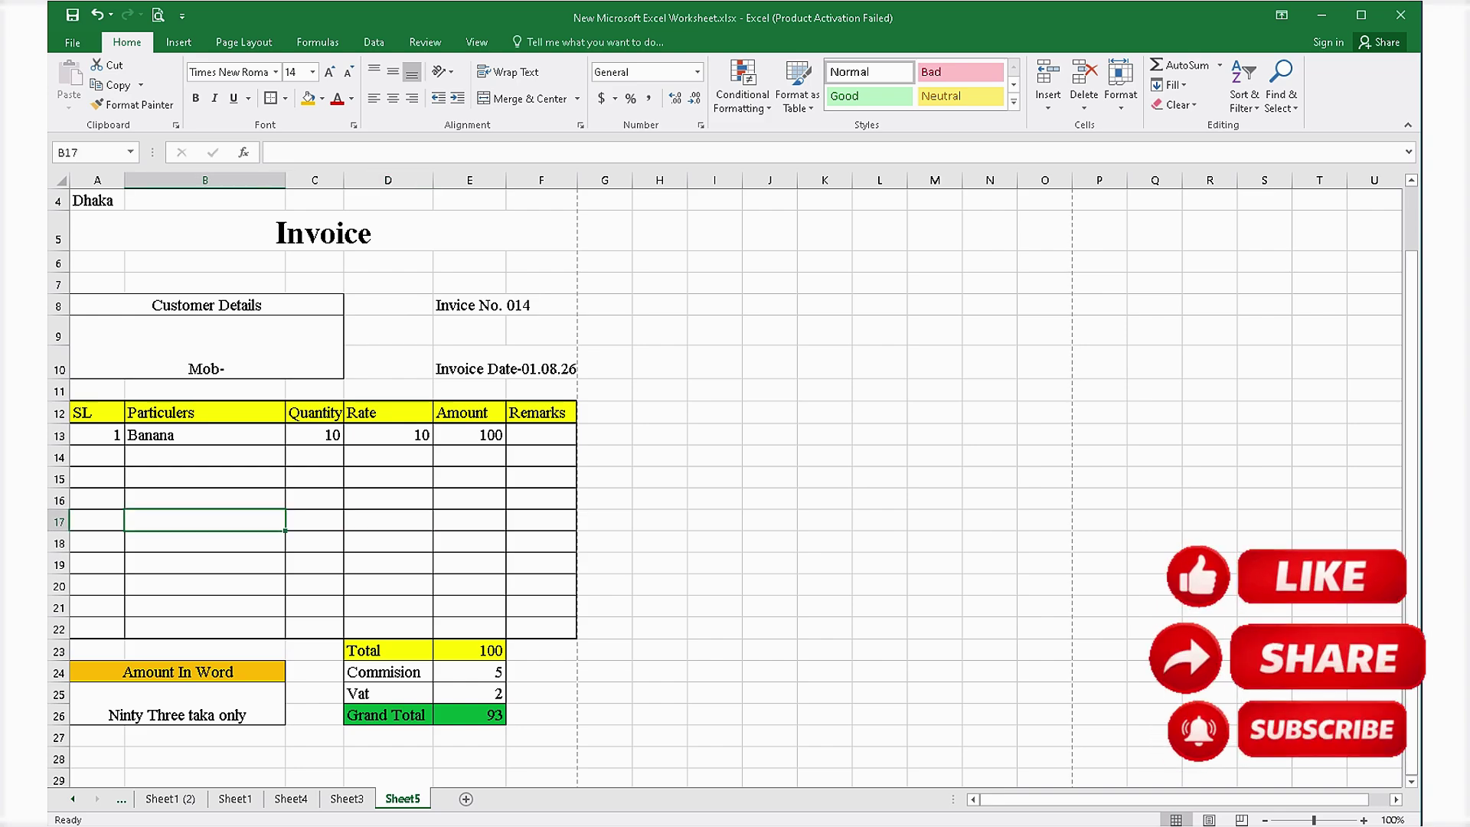
scroll(736, 488, "down", 3)
left_click(388, 653)
left_click(206, 610)
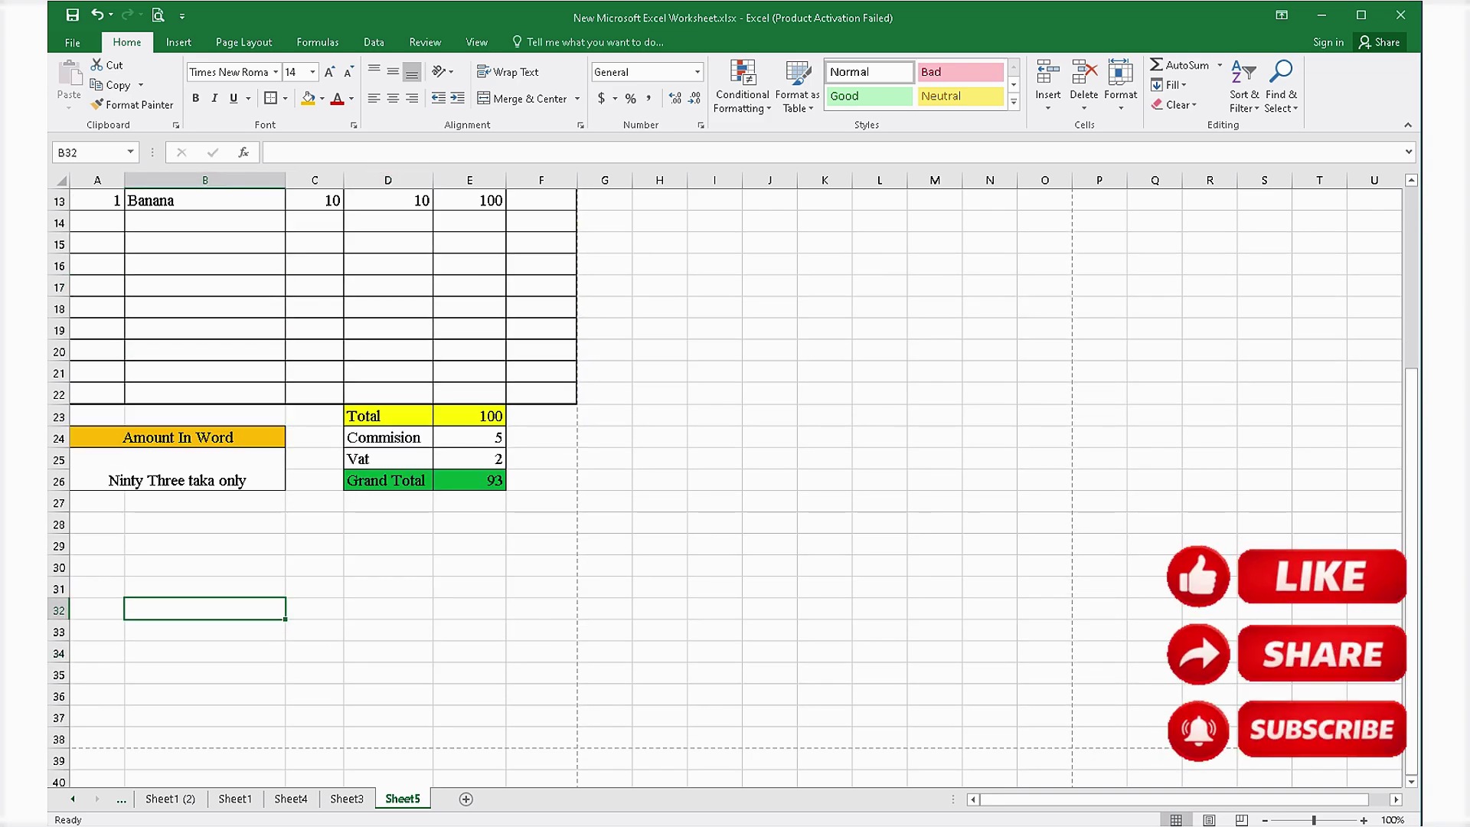